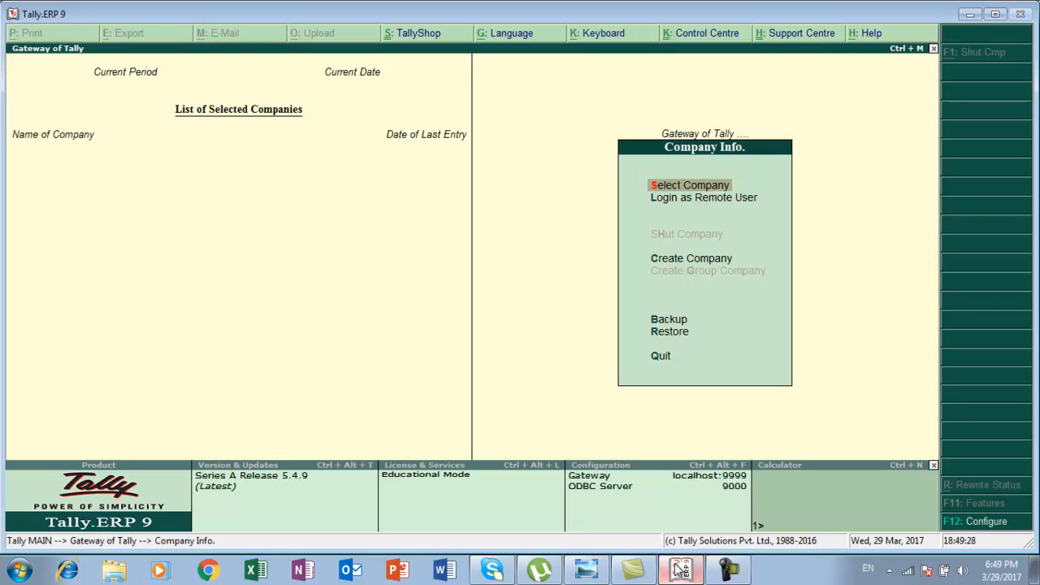
Start creating a company named Chapter 8 with Uttar Pradesh as its state
key(Down)
key(Down)
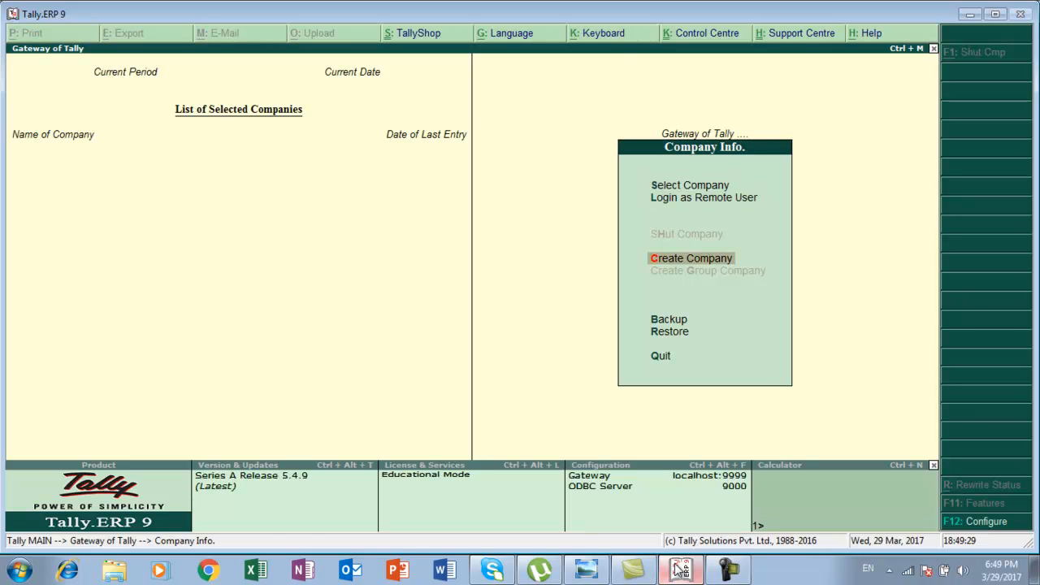
key(Return)
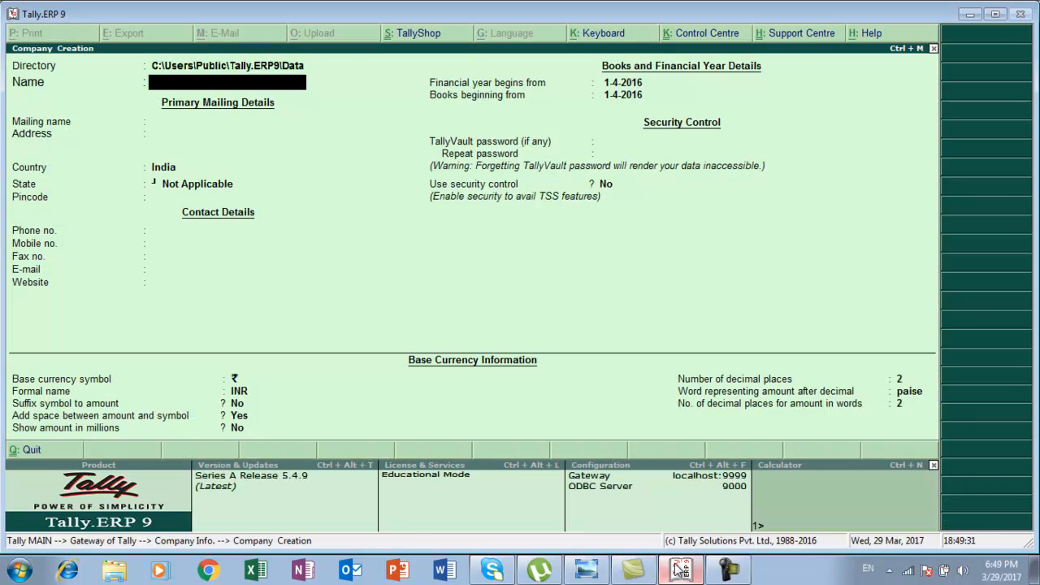
text(Chapter 8)
key(Return)
key(Return)
key(Return)
key(Return)
text(U)
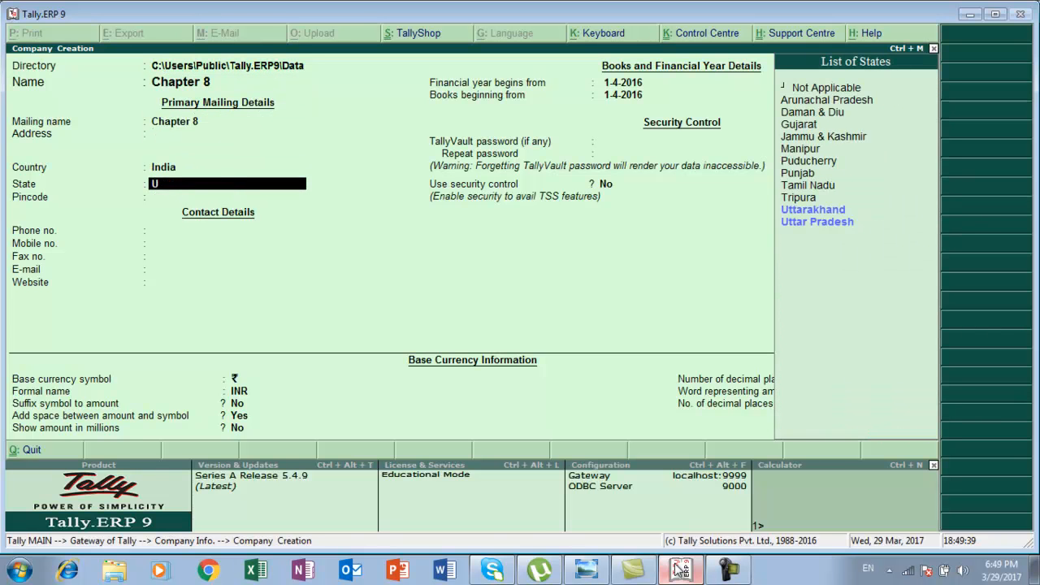
key(Down)
key(Return)
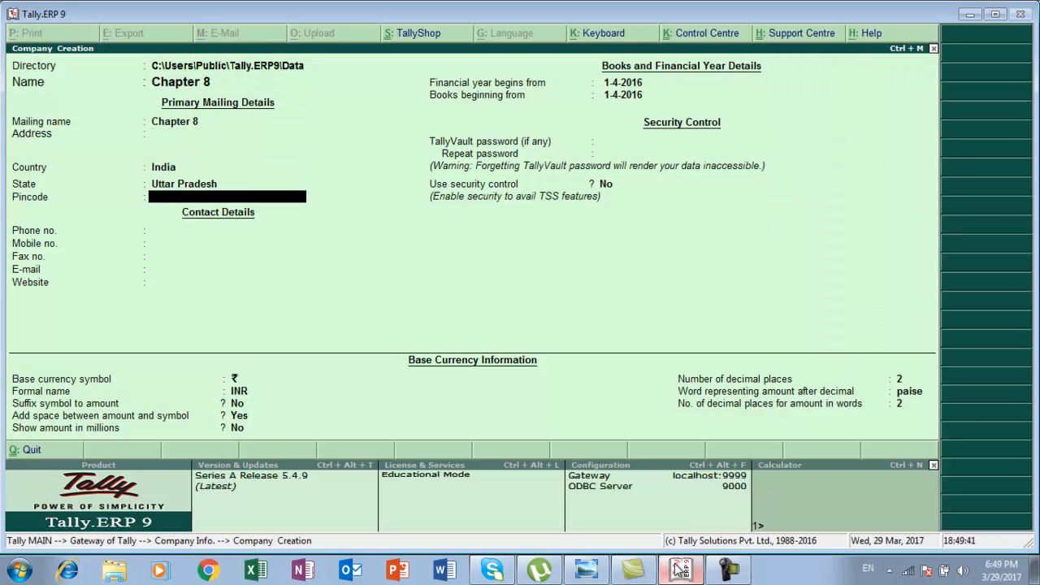
Set the company's financial year to begin from 1-4-2013, keep the remaining defaults and save the company
key(Return)
key(Return)
key(Return)
key(Return)
key(Return)
key(Return)
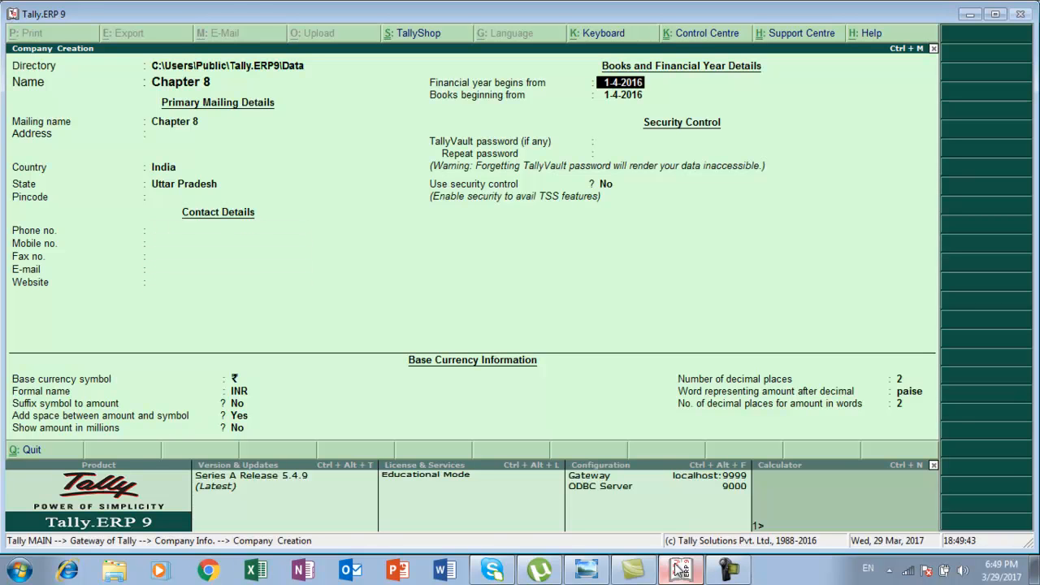
text(1-4-2013)
key(Return)
key(Return)
key(Return)
key(Return)
key(Return)
key(Return)
key(Return)
key(Return)
key(Return)
key(Return)
key(Return)
key(Return)
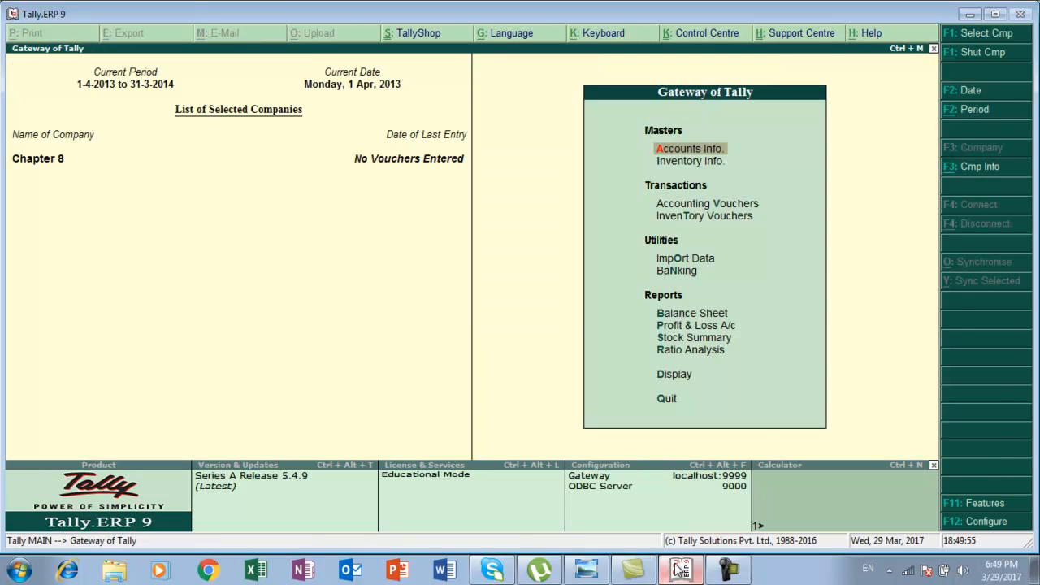
Check the opening balances in the Windows Photo Viewer exercise image, and start a single ledger named Capital in Tally.ERP 9
click(680, 569)
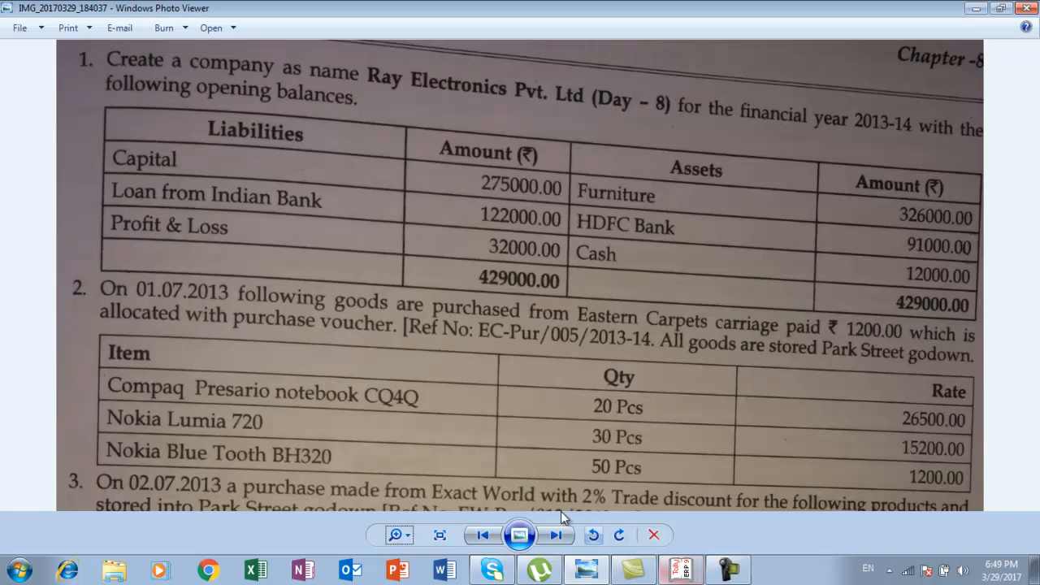
key(alt+Tab)
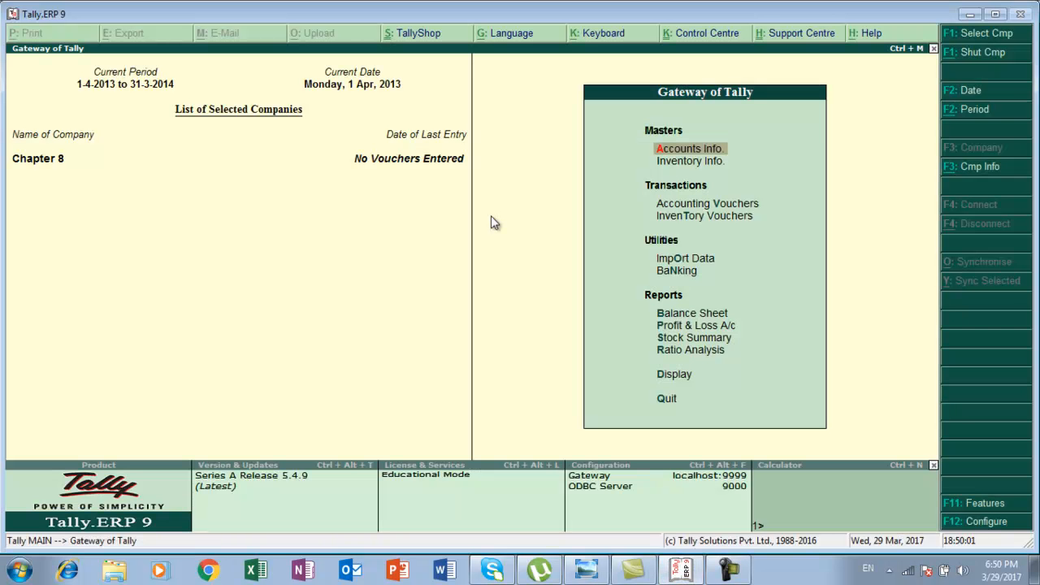
key(Return)
key(Down)
key(Return)
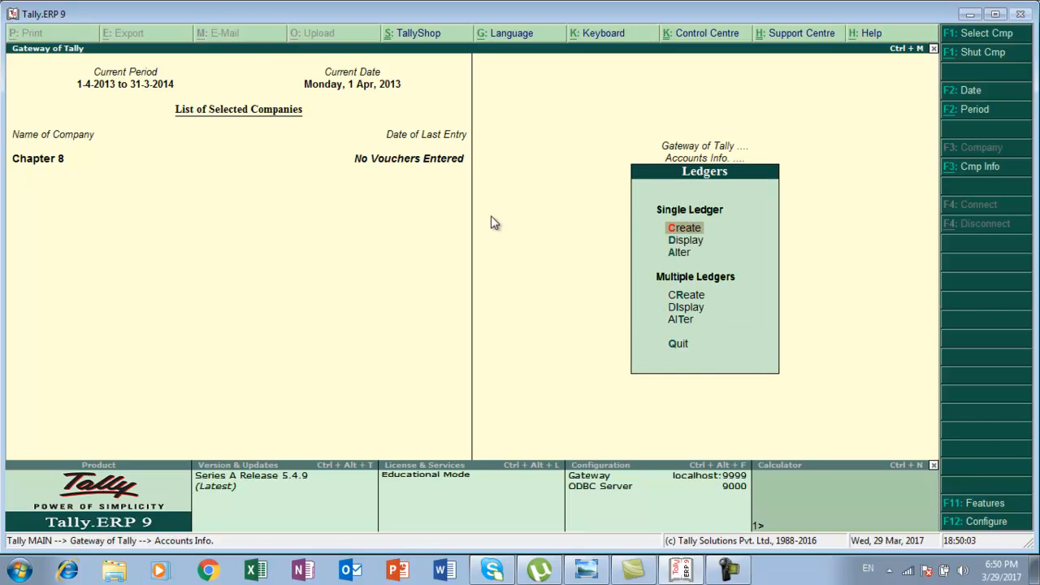
key(Return)
text(Capital)
key(Return)
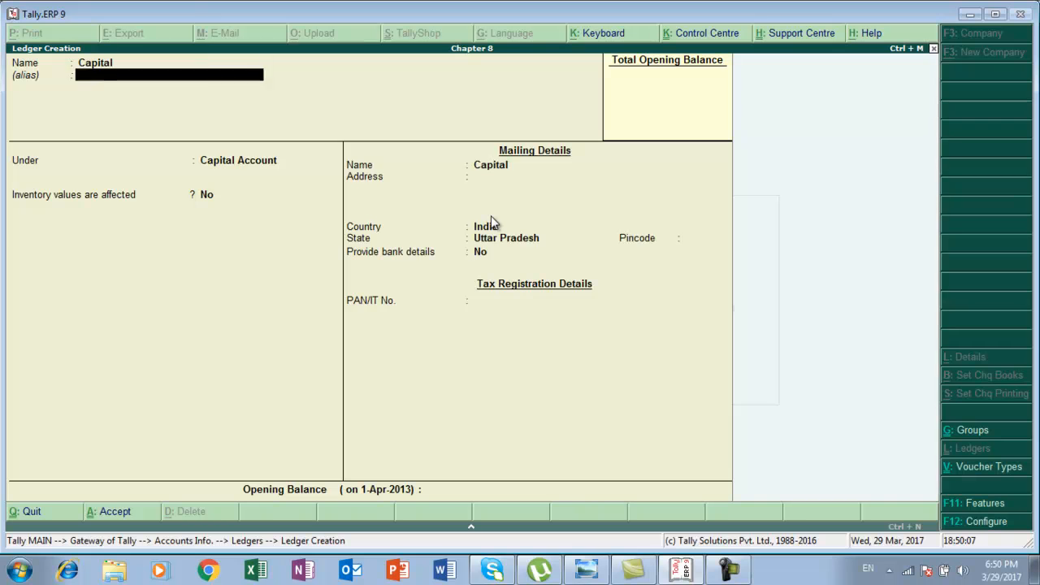
Keep the Capital ledger under Capital Account, set its opening balance to 275000 and save it
key(Return)
key(Return)
key(Return)
key(Return)
key(Return)
key(Return)
key(Return)
key(Return)
key(Return)
key(Return)
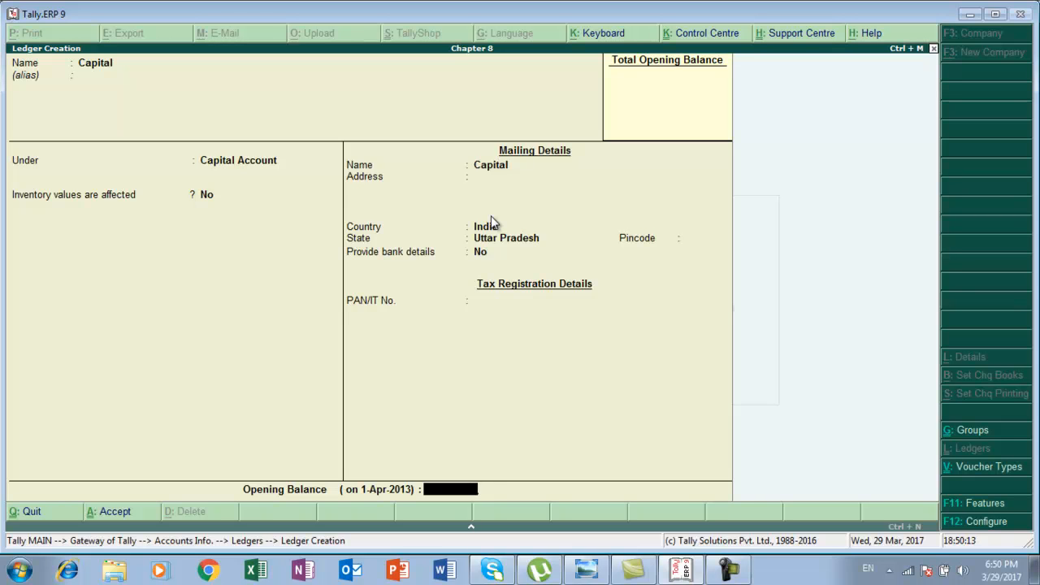
text(275000)
key(Return)
key(Return)
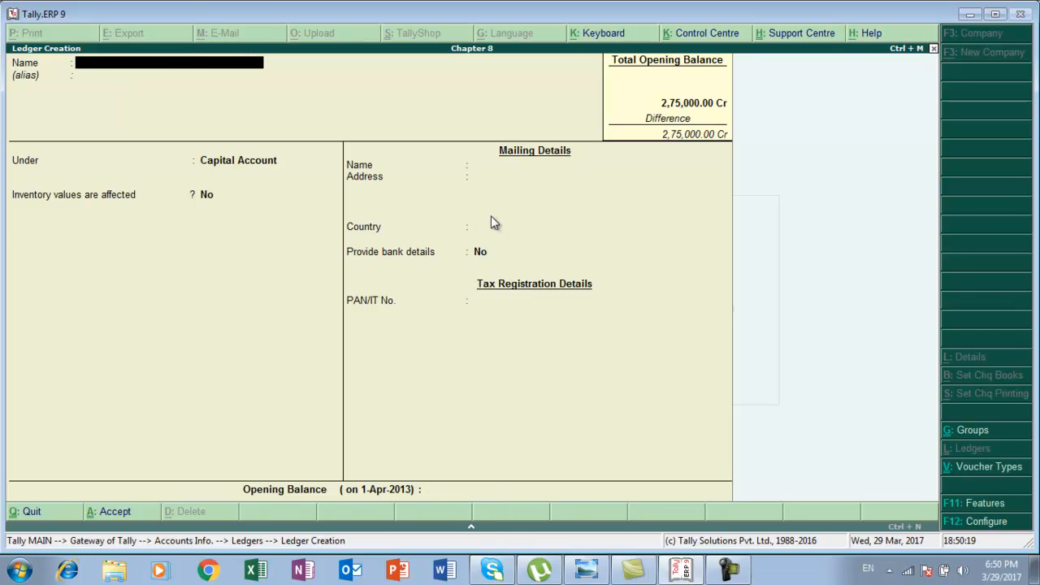
Consult the exercise image in Windows Photo Viewer, and start a Tally ledger named Loan From Indian Bank under Secured Loans
key(alt+Tab)
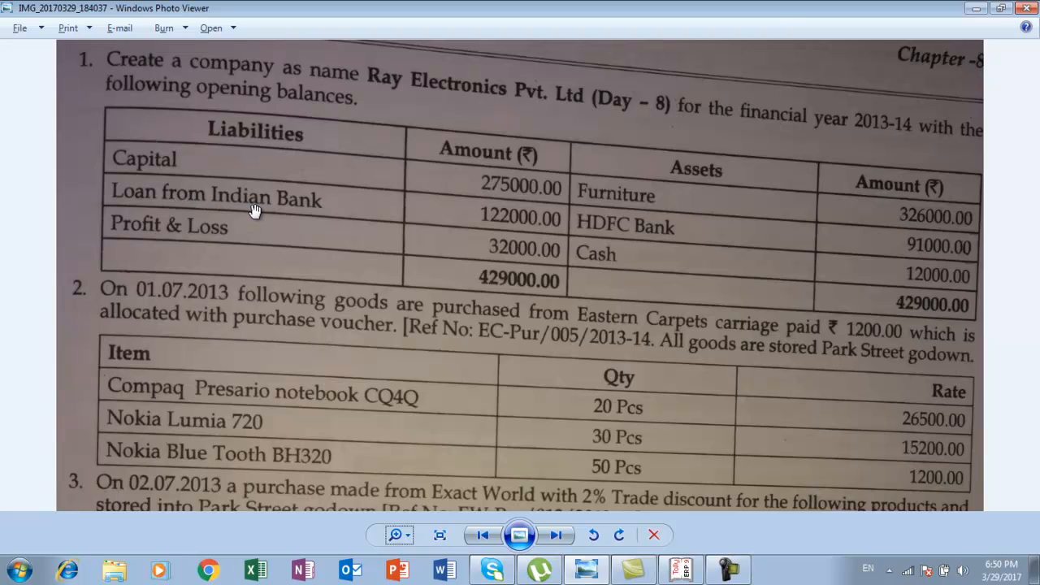
key(alt+Tab)
text(Loa)
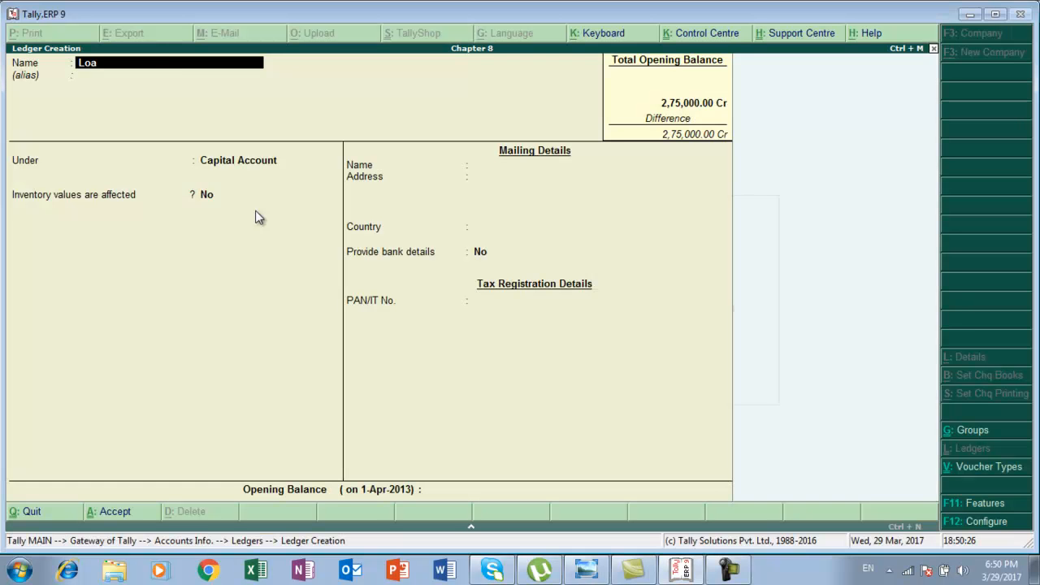
text(n From Indian Bank)
key(Return)
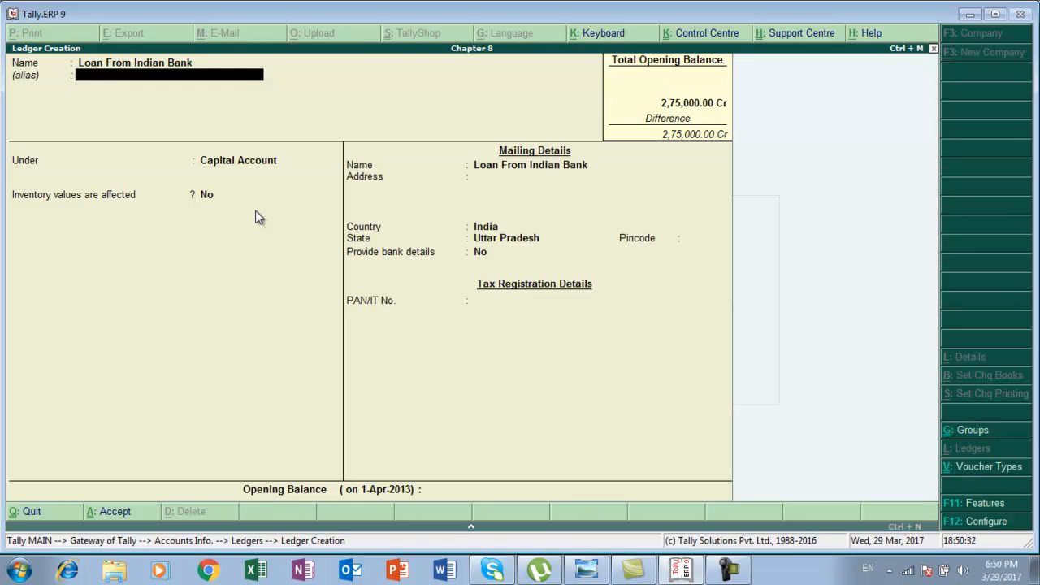
key(Return)
text(S)
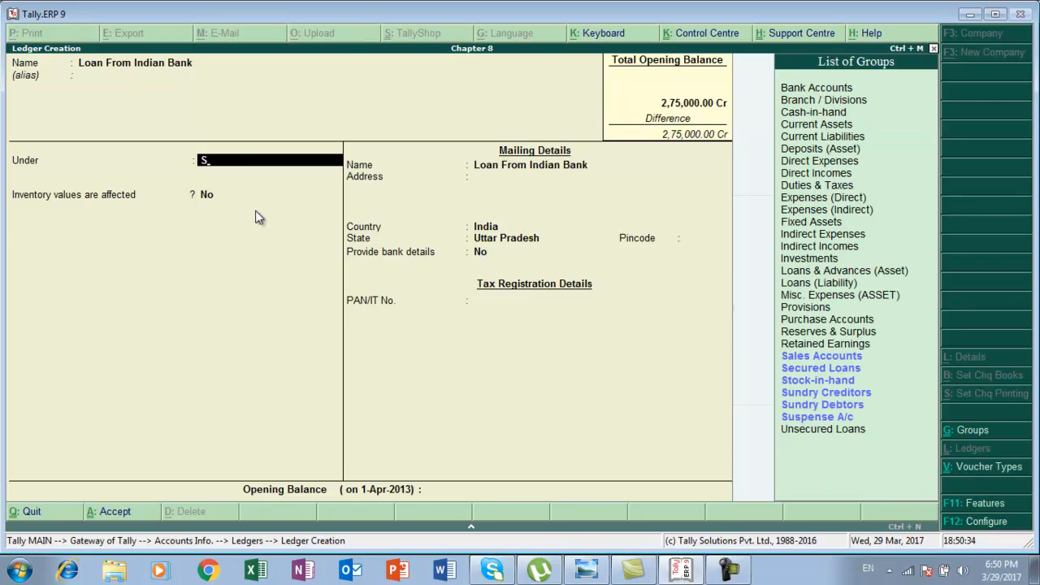
key(Down)
key(Down)
key(Down)
key(Up)
key(Up)
key(Up)
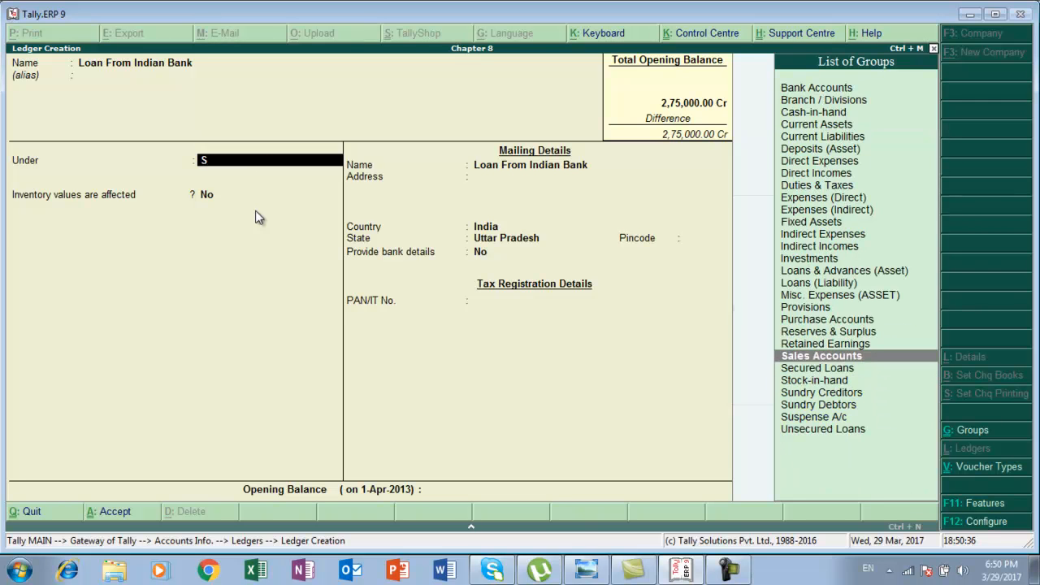
key(Down)
key(Down)
key(Return)
Set the Indian Bank loan ledger's opening balance to 122000, keeping the other defaults, and save it
key(Return)
key(Return)
key(Return)
key(Return)
key(Return)
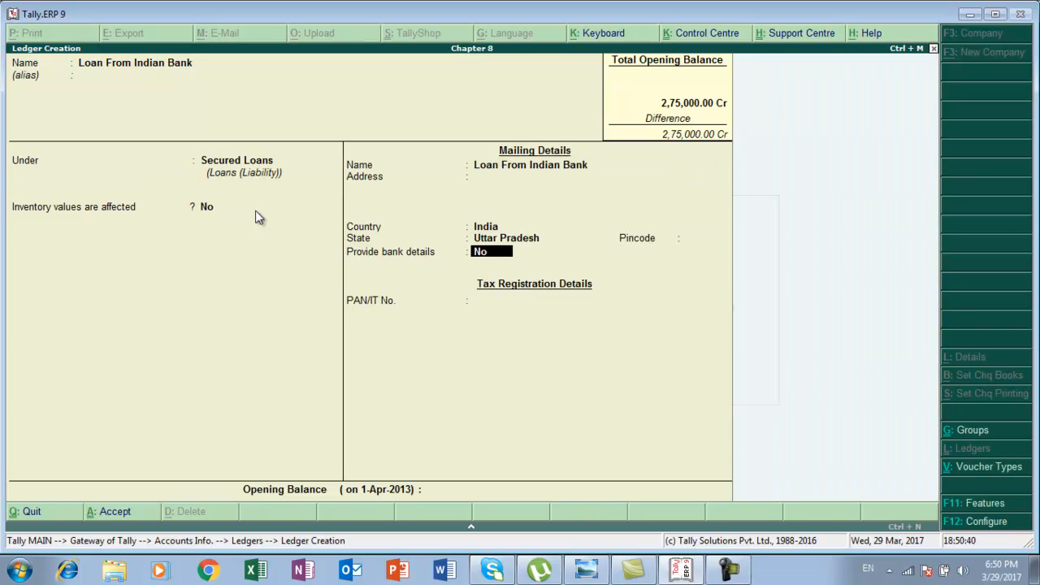
key(Return)
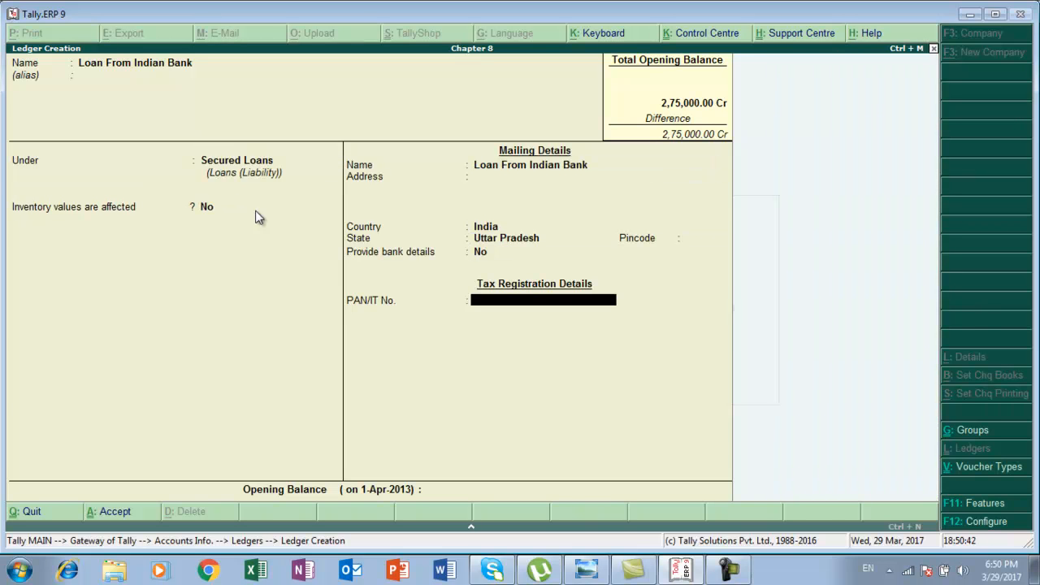
key(Return)
text(1,22,)
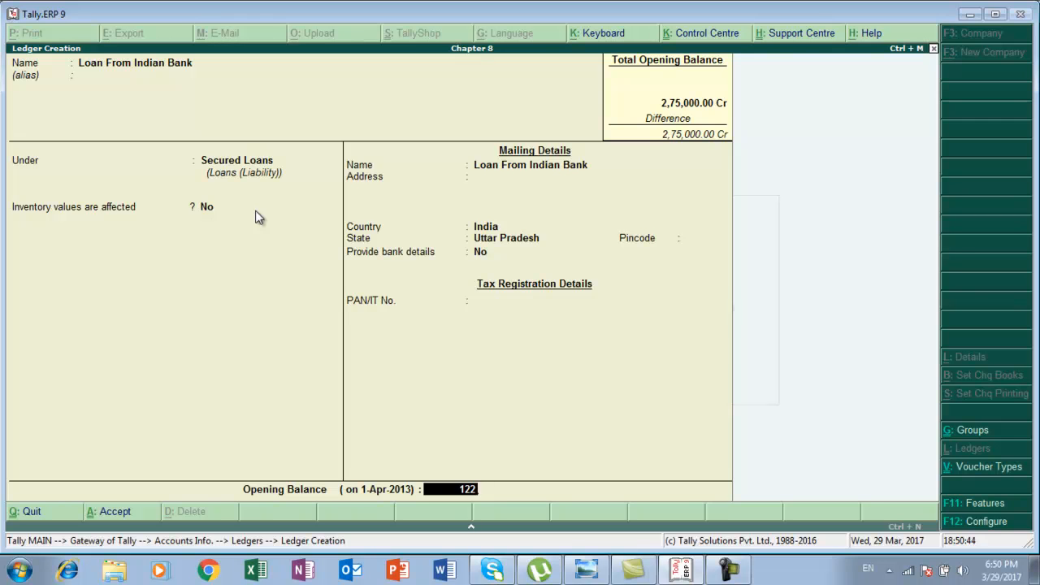
text(000)
key(Return)
key(Return)
key(Return)
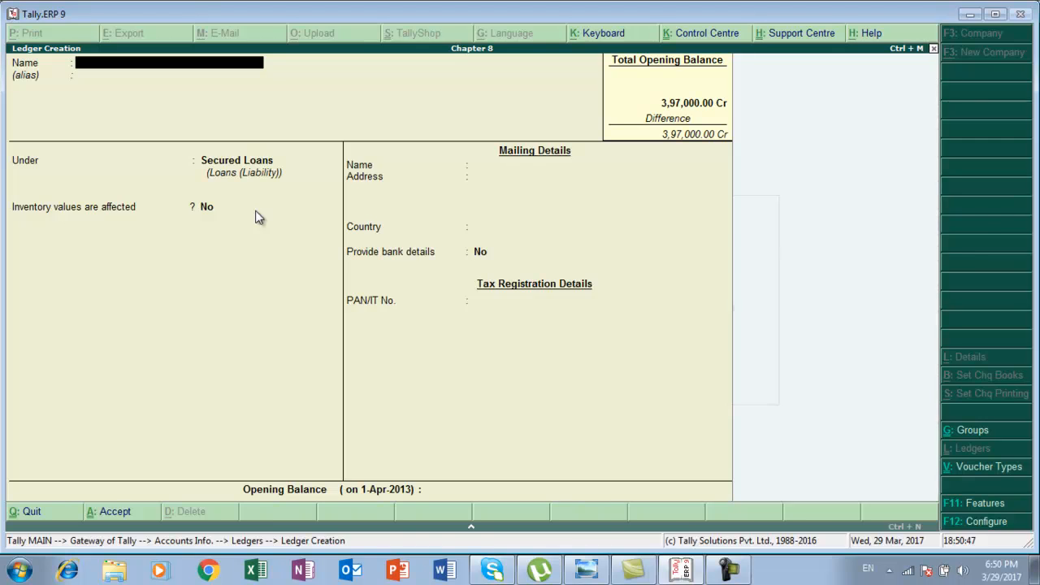
Consult the assets list in the Windows Photo Viewer image, and start a Tally ledger named Furniture under Fixed Assets
key(alt+Tab)
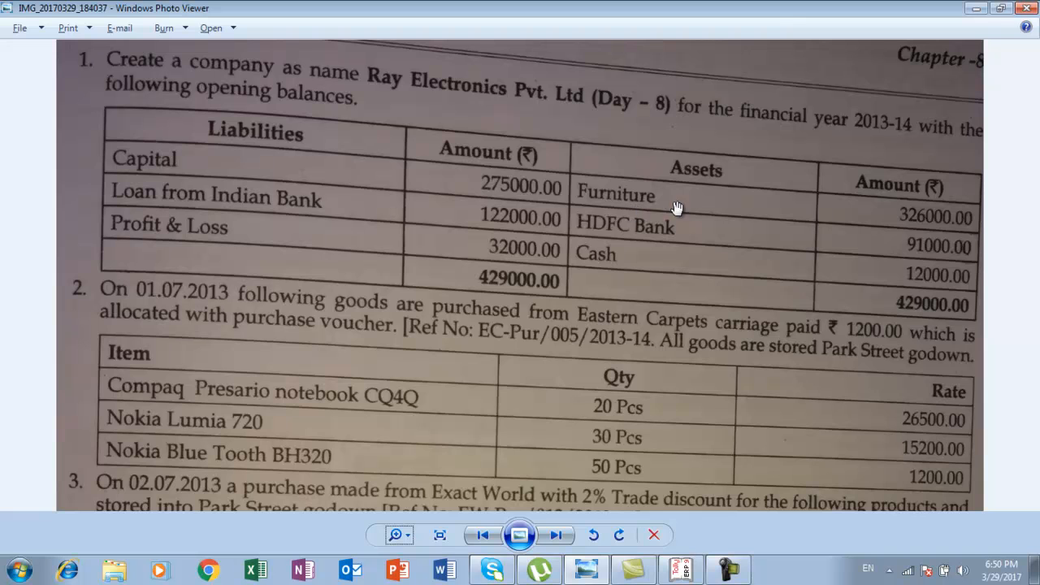
key(alt+Tab)
text(Furniture)
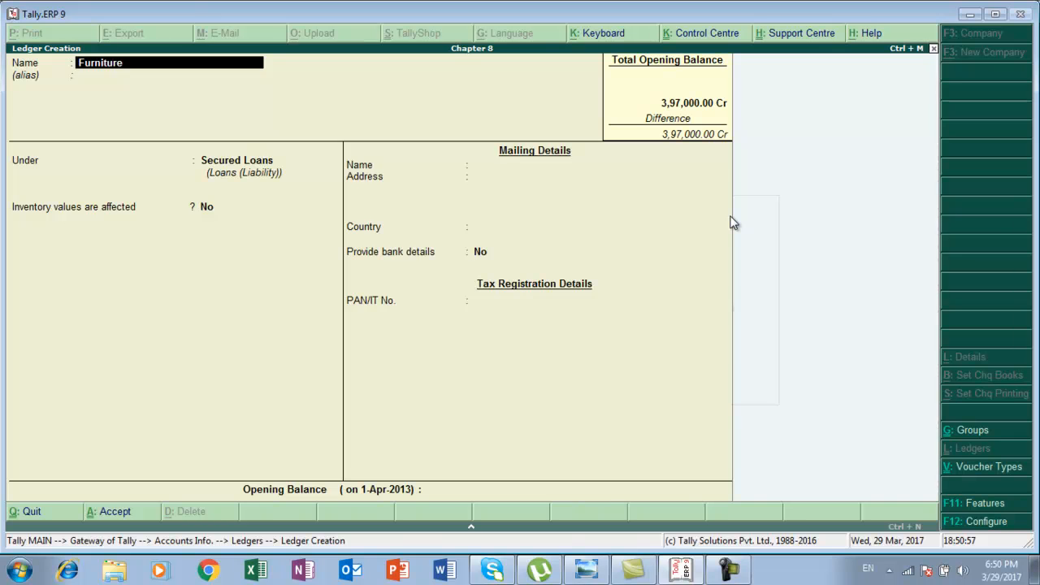
key(Return)
key(Return)
text(F)
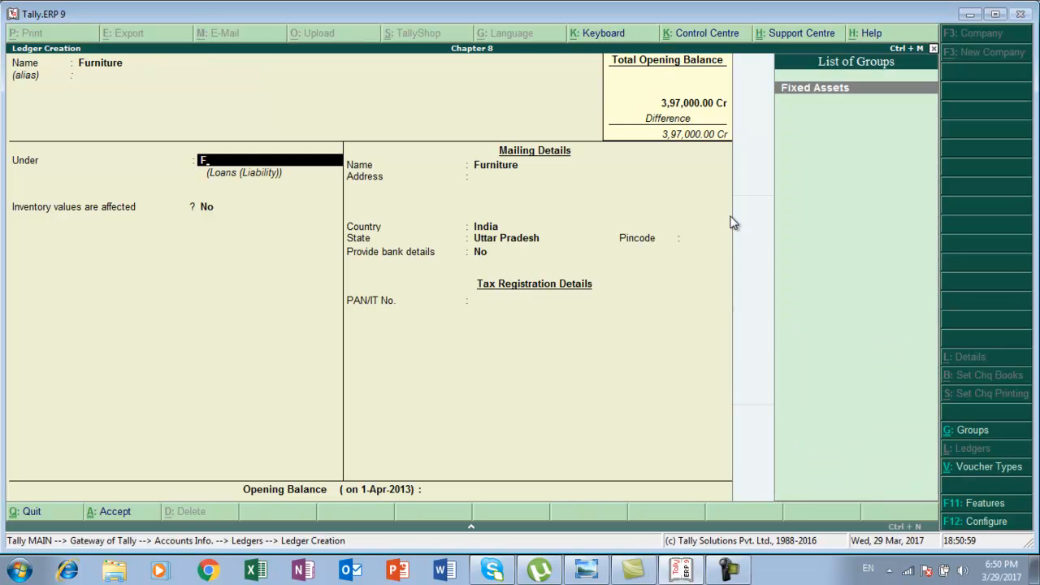
key(Return)
Set the Furniture ledger's opening balance to 326000, keeping the other defaults, and save it
key(Return)
key(Return)
key(Return)
key(Return)
key(Return)
key(Return)
key(Return)
text(3)
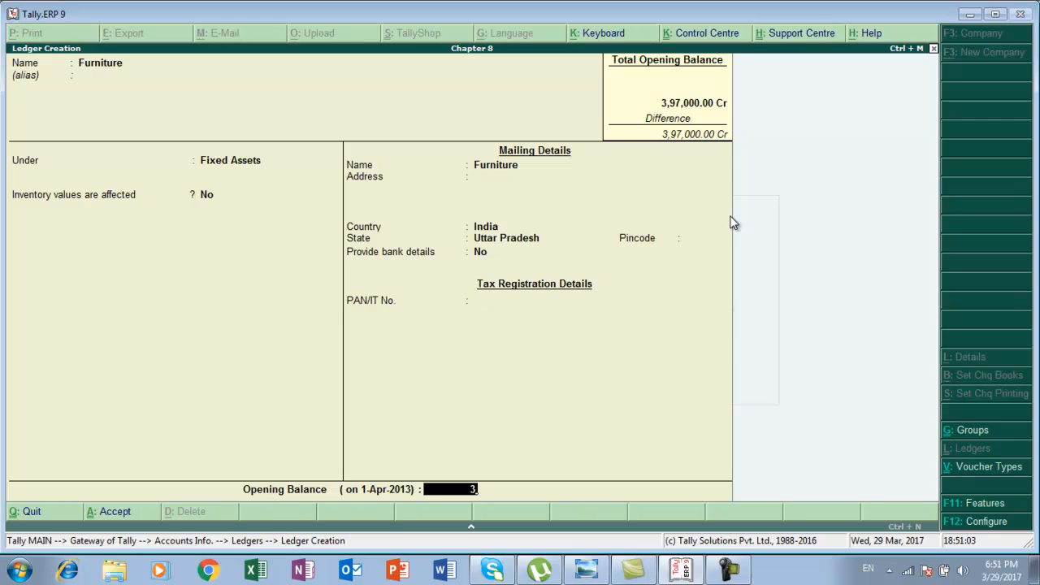
text(26000)
key(Return)
key(Return)
key(Return)
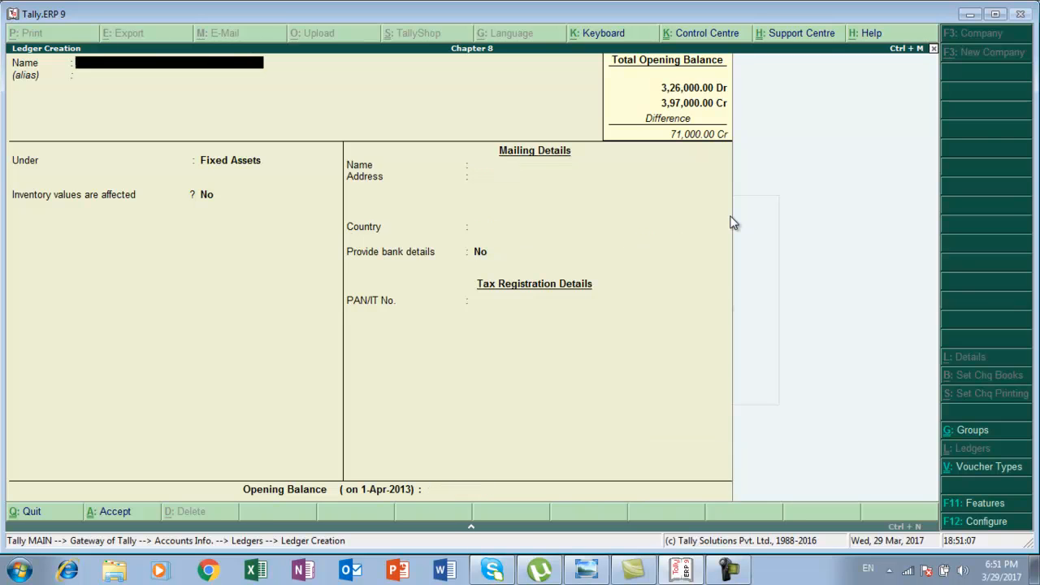
Consult the assets list in the Windows Photo Viewer image, and start a Tally ledger named Hdfc Bank under Bank Accounts
key(alt+Tab)
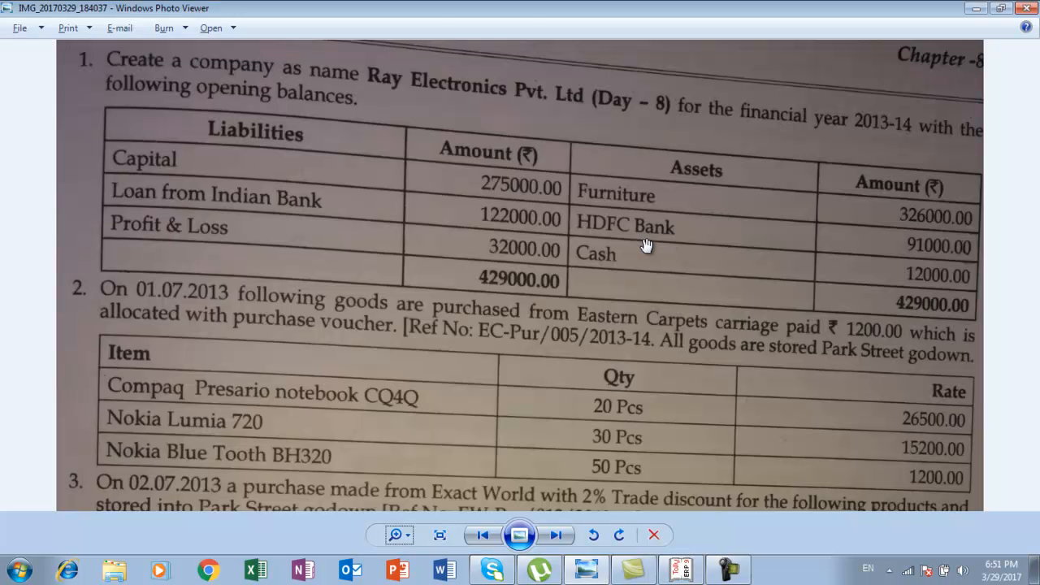
key(alt+Tab)
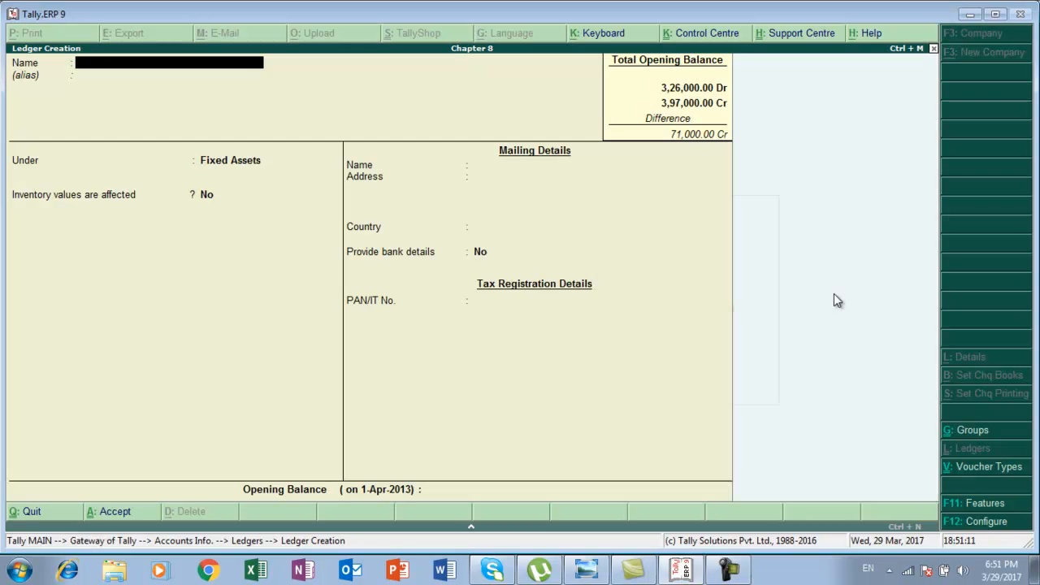
text(Hdfc Bank)
key(Return)
key(Return)
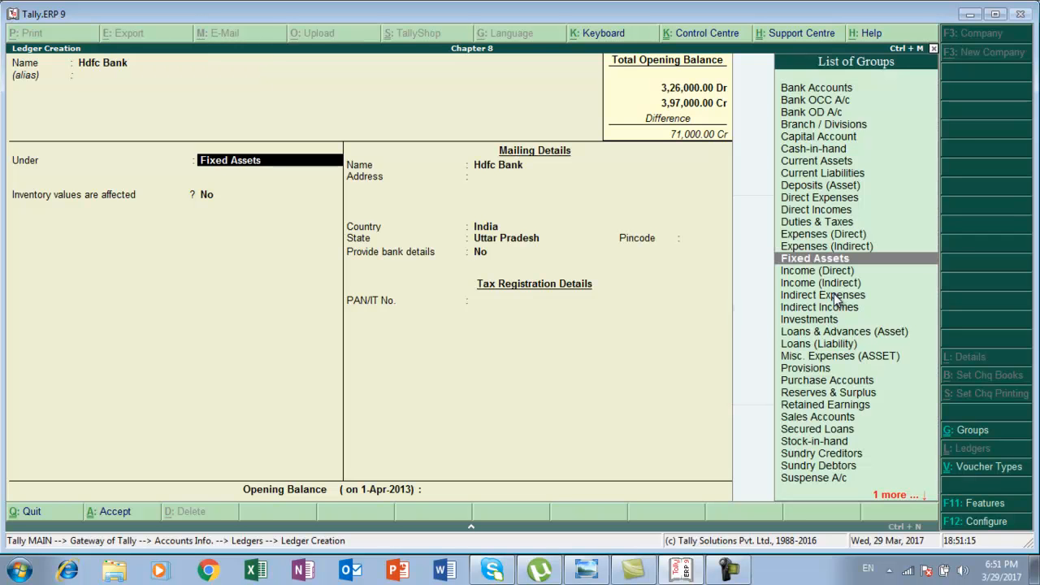
text(B)
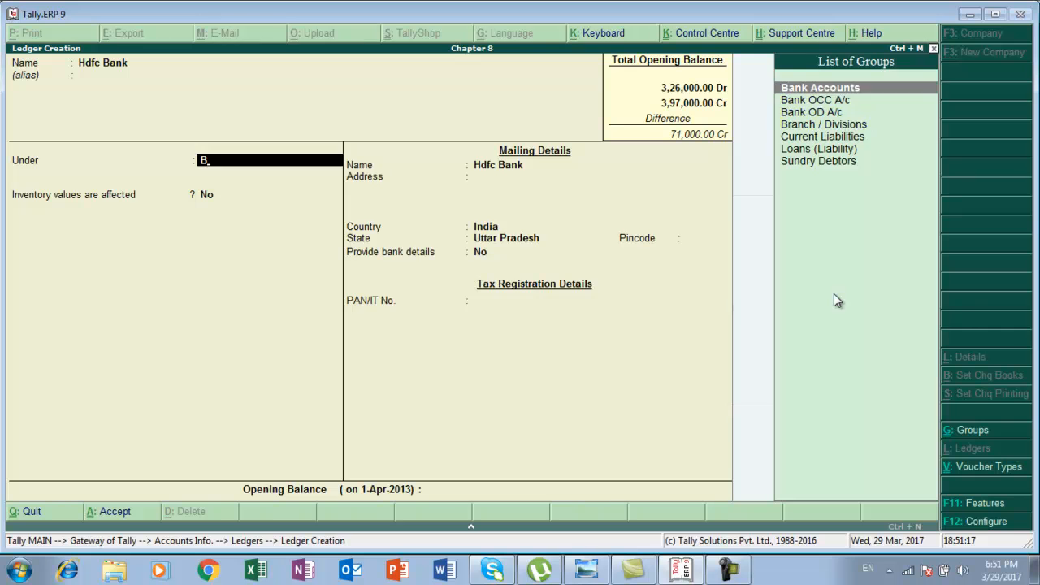
key(Return)
Keep the default bank details for the Hdfc Bank ledger, set its opening balance to 91000 and save it
key(Return)
key(Return)
key(Return)
key(Return)
key(Return)
key(Return)
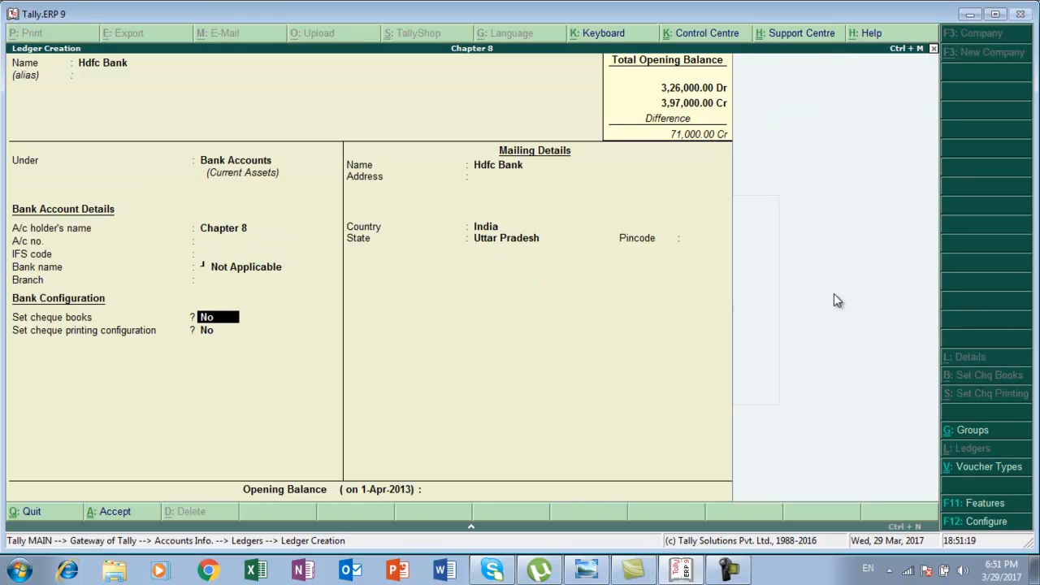
key(Return)
key(Return)
key(Return)
key(Return)
key(Return)
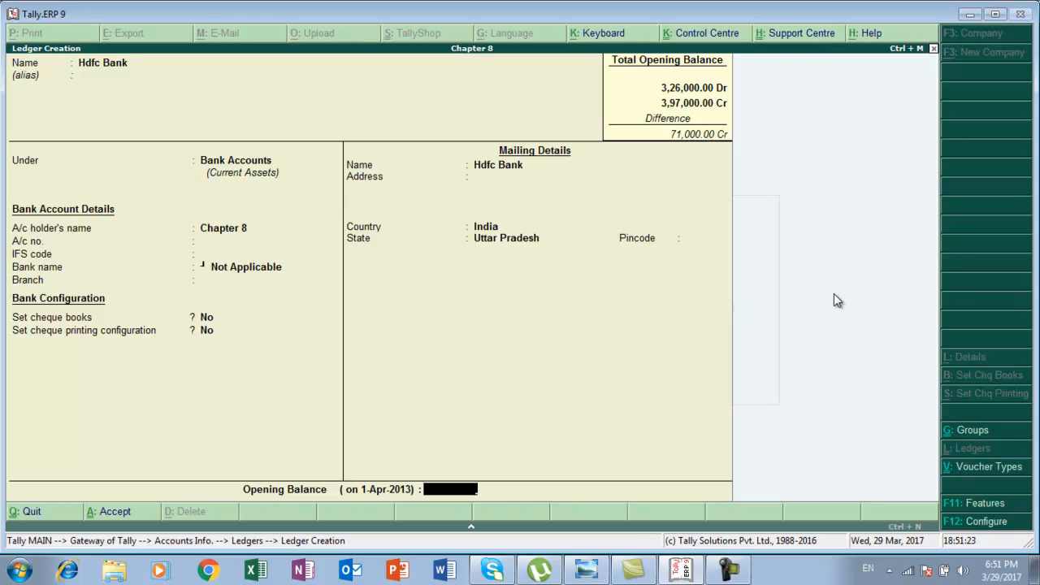
text(91000)
key(Return)
key(Return)
key(Return)
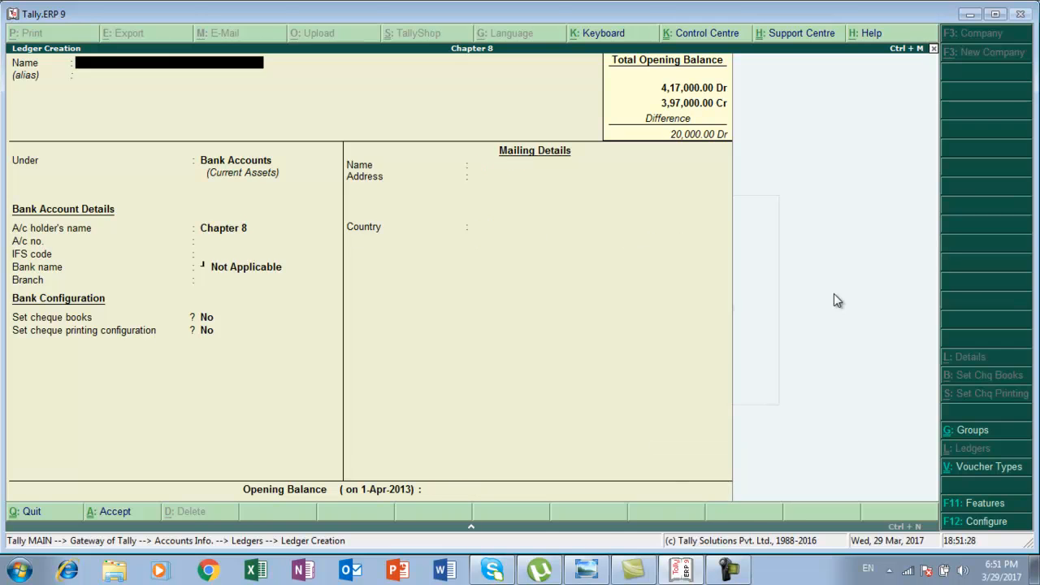
Consult the liabilities list in the Windows Photo Viewer image, leave Tally's ledger creation and open the Profit & Loss A/c ledger for alteration
key(alt+Tab)
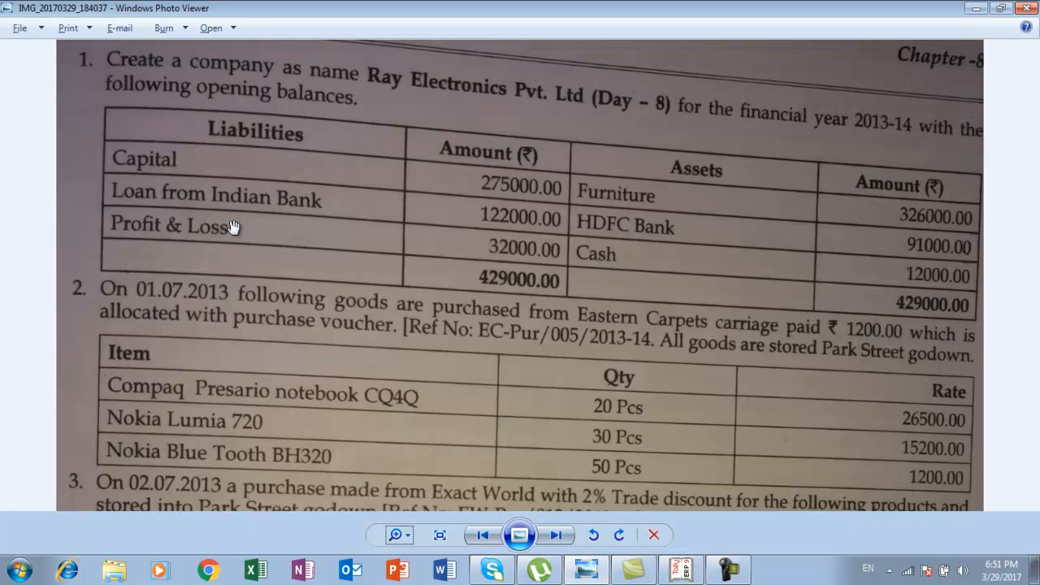
key(alt+Tab)
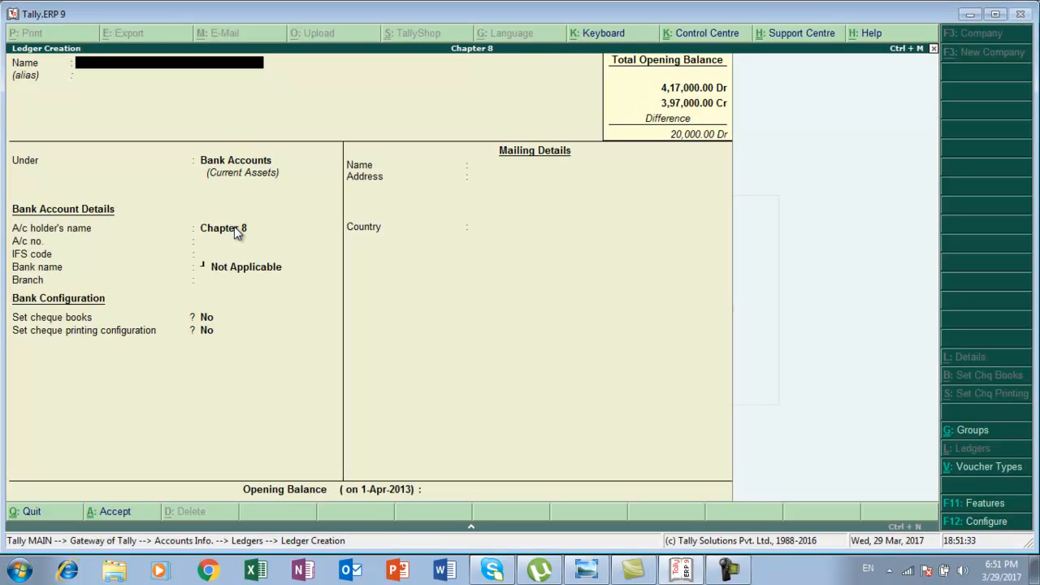
key(Escape)
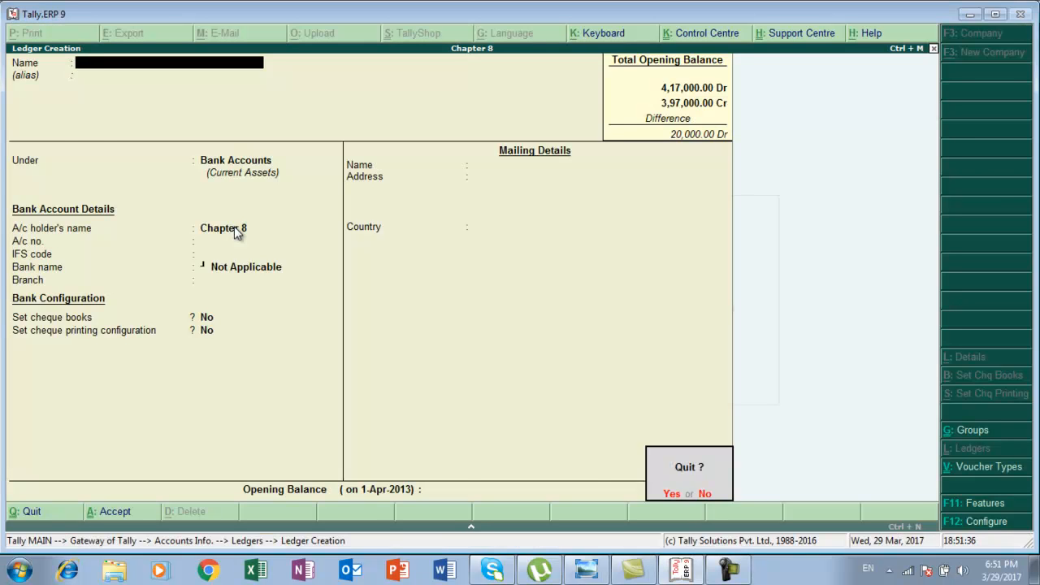
key(y)
key(Down)
key(Down)
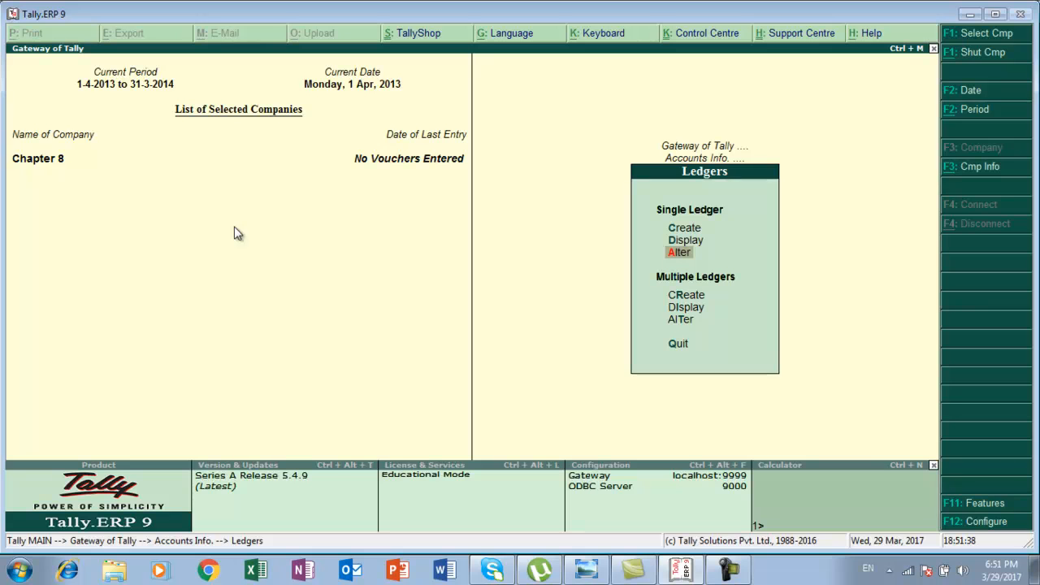
key(Return)
key(Down)
key(Down)
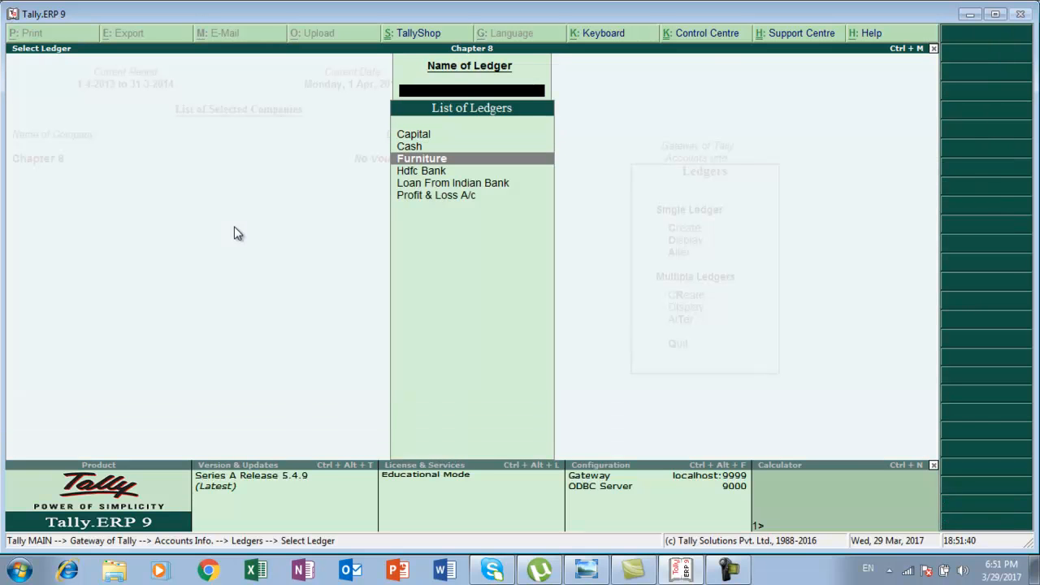
key(Down)
key(Down)
key(Down)
key(Return)
Set the Profit & Loss A/c ledger's opening balance to 32000, keeping the other defaults, and save it
key(Return)
key(Return)
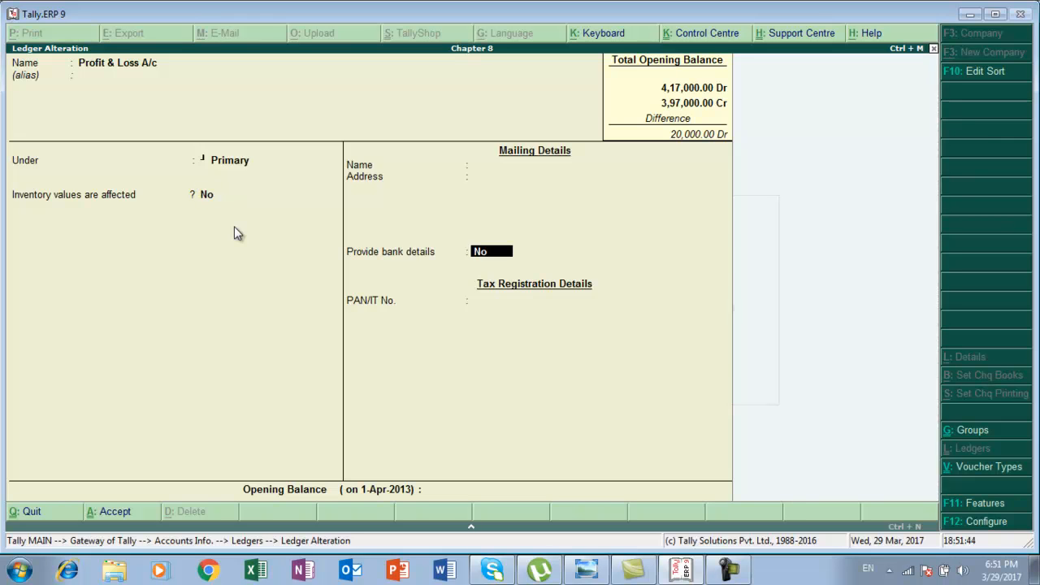
key(Return)
text(32000)
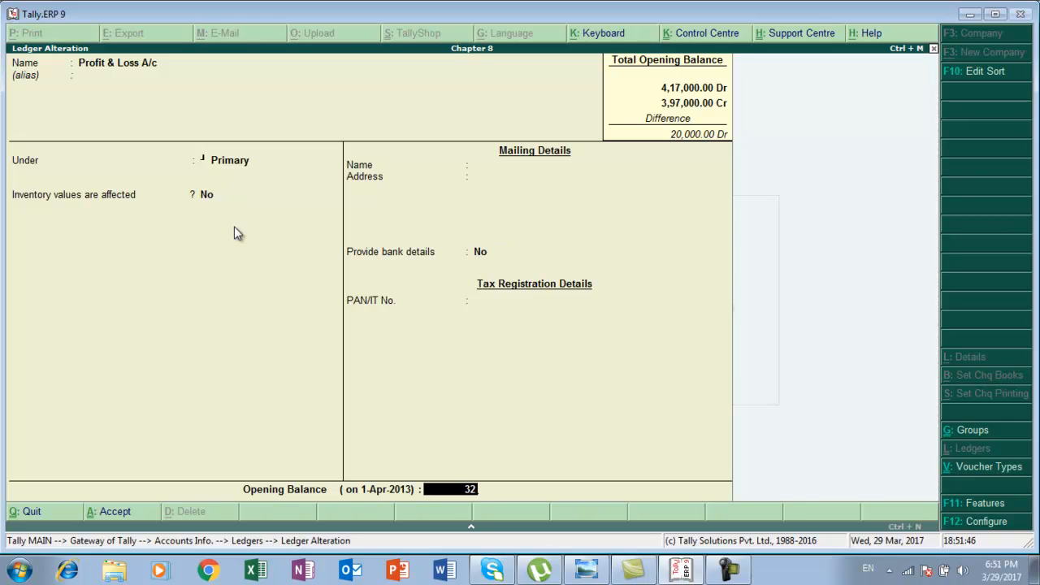
key(Return)
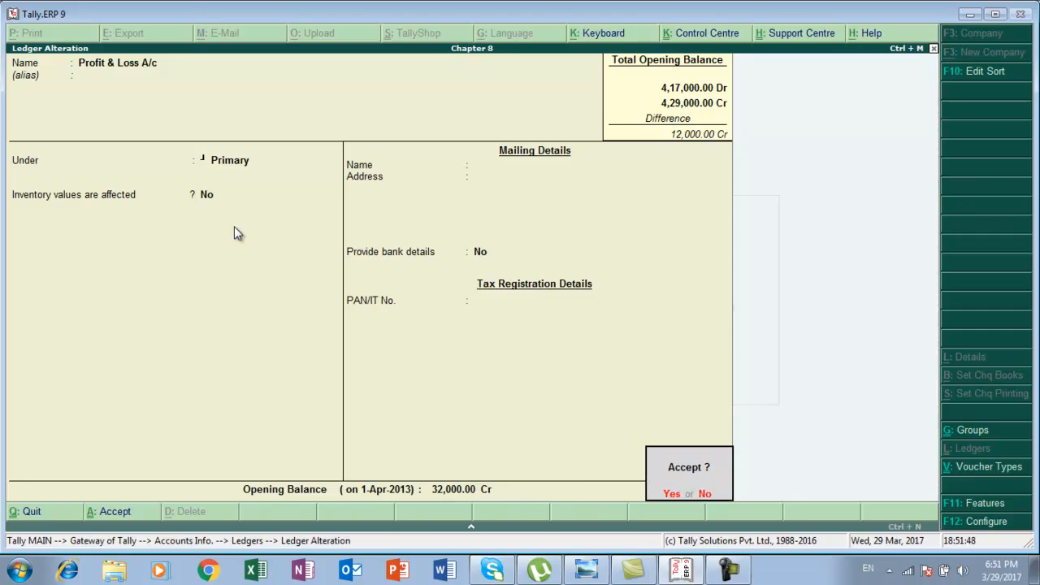
key(Return)
Alter the Cash ledger to an opening balance of 12000, save it and return to the Gateway of Tally
key(Up)
key(Up)
key(Up)
key(Up)
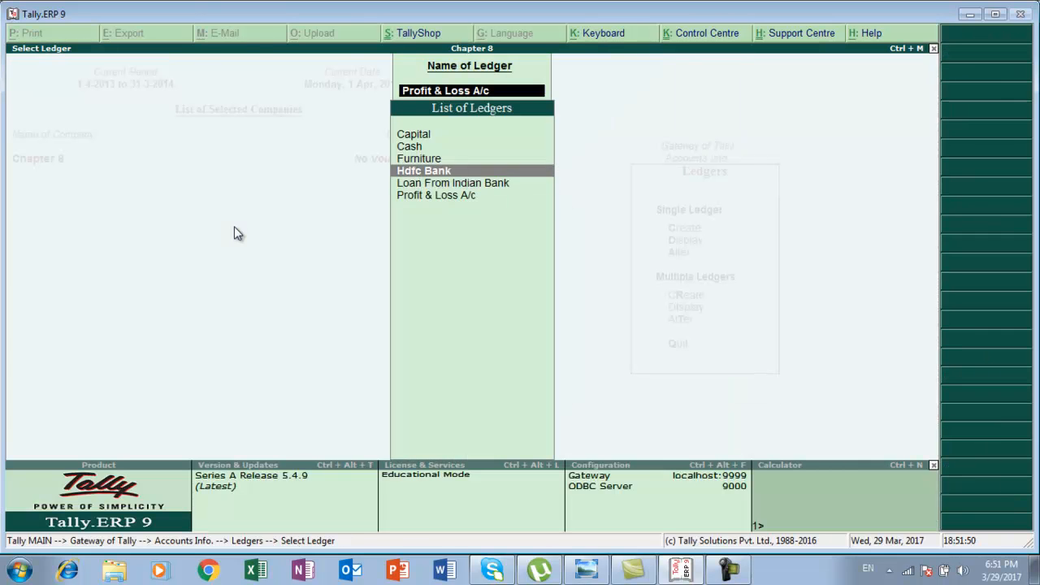
key(Return)
key(Return)
key(Return)
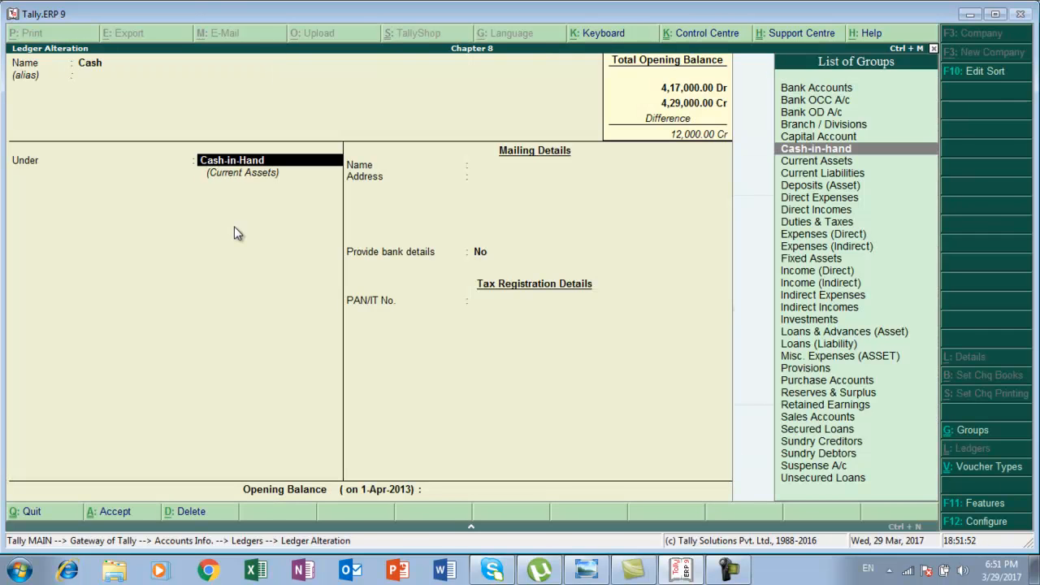
key(Return)
key(Return)
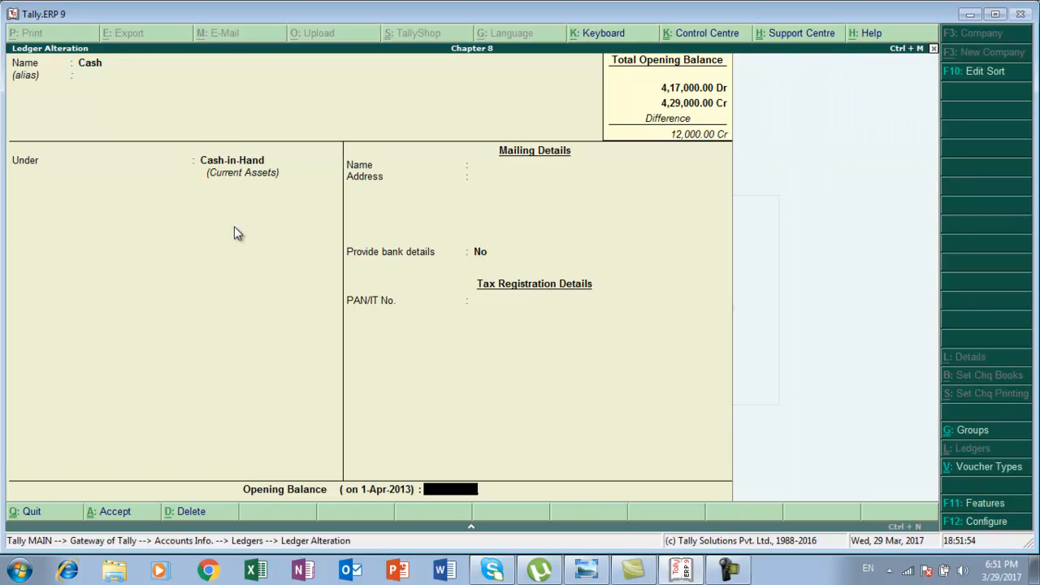
text(12000)
key(Return)
key(Return)
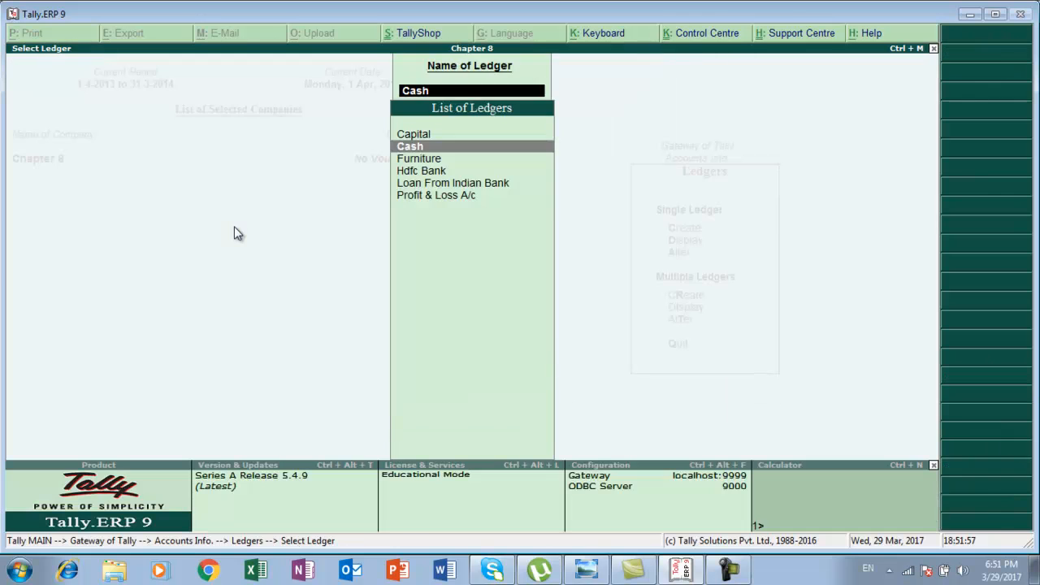
key(Escape)
key(Escape)
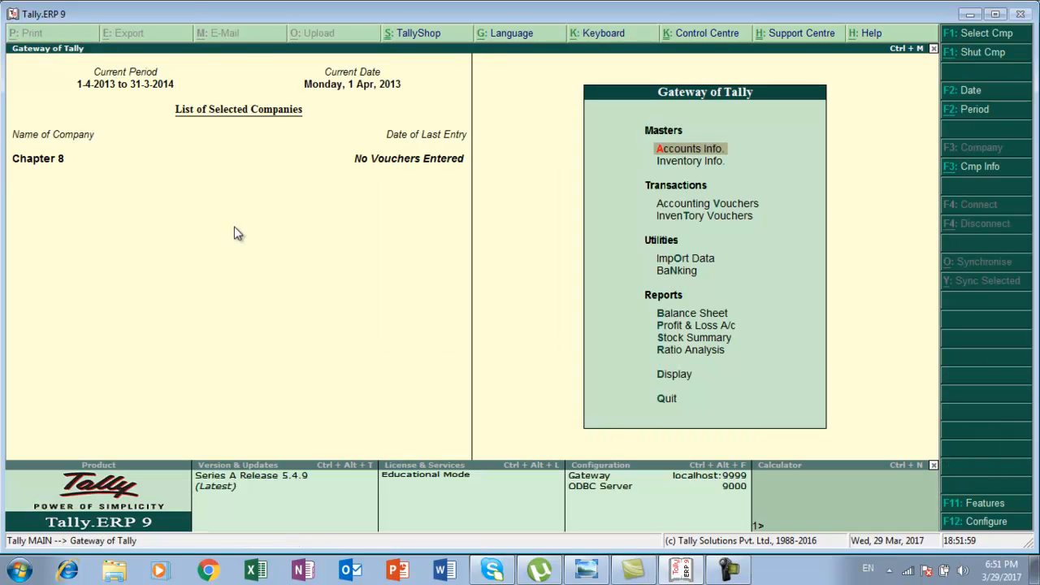
Read the second exercise in the Windows Photo Viewer image, and choose the Direct Expenses group for single-group alteration in Tally
key(alt+Tab)
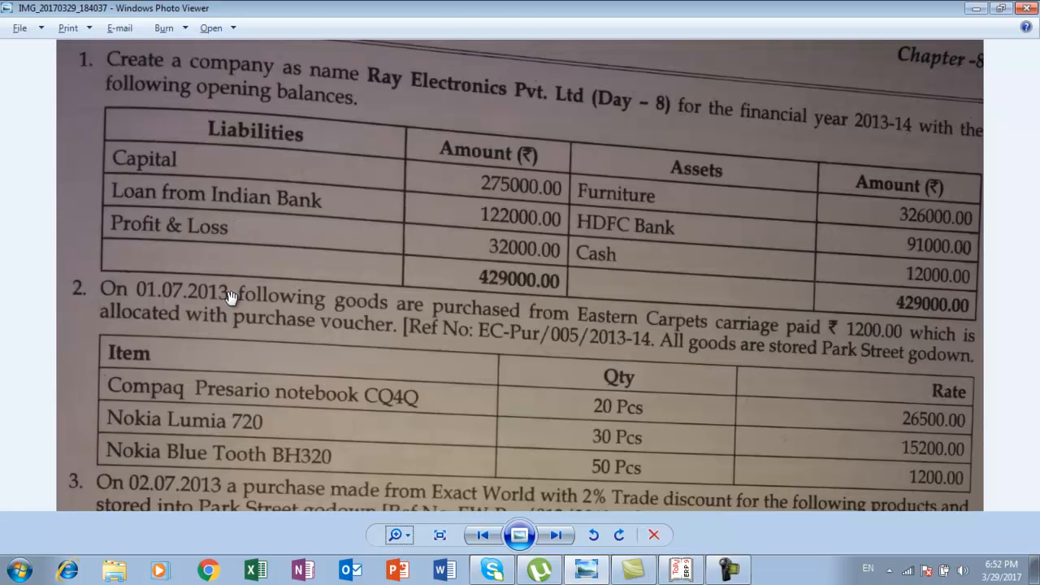
drag(239, 318, 253, 247)
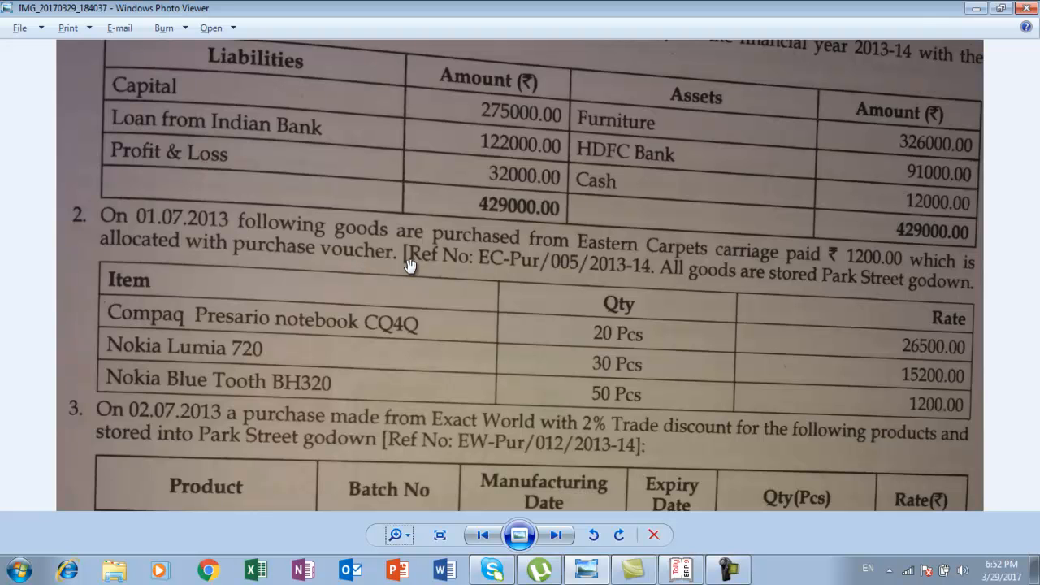
key(alt+Tab)
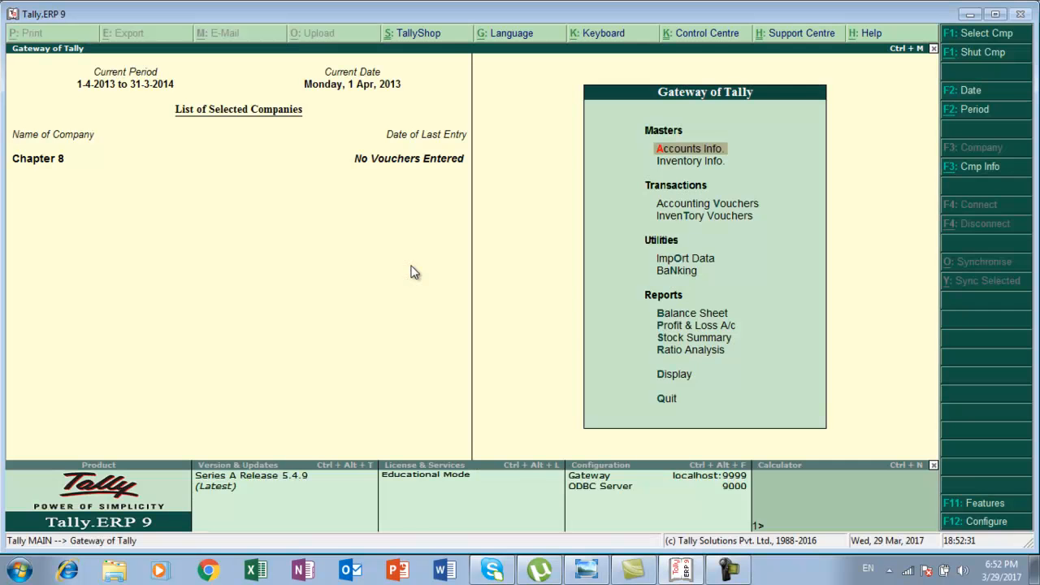
key(Escape)
key(Escape)
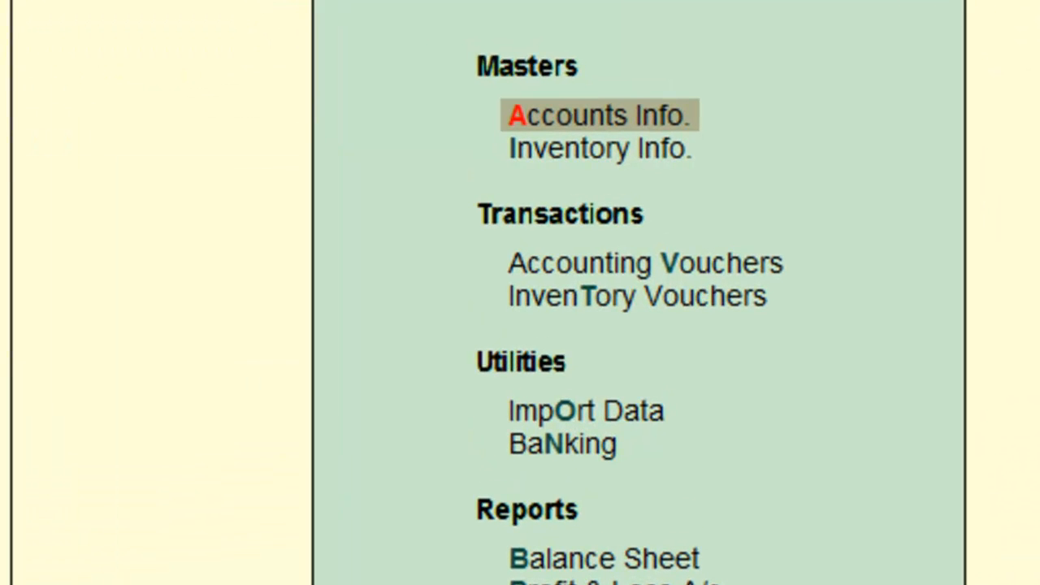
key(Return)
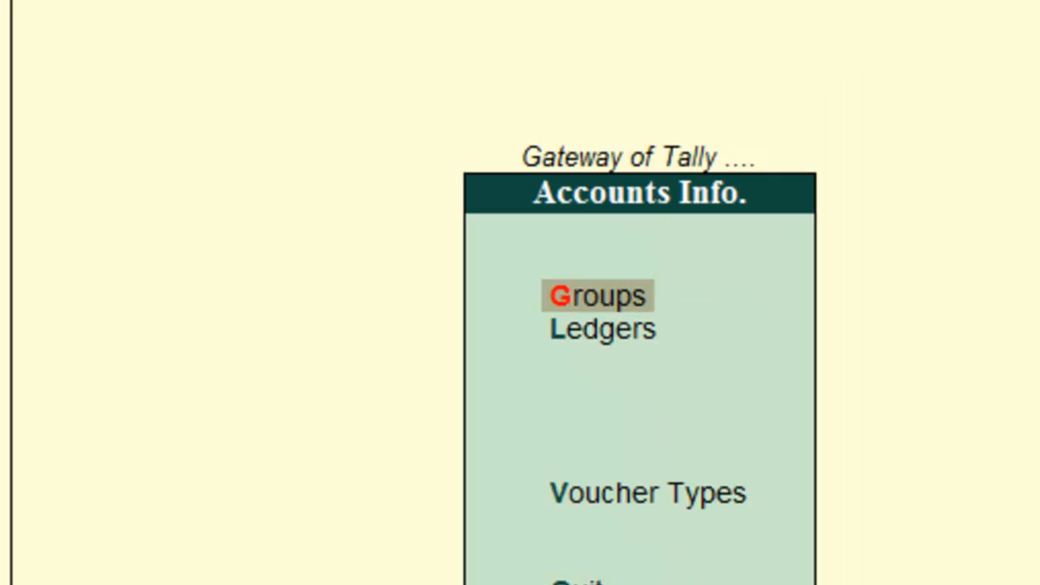
key(Return)
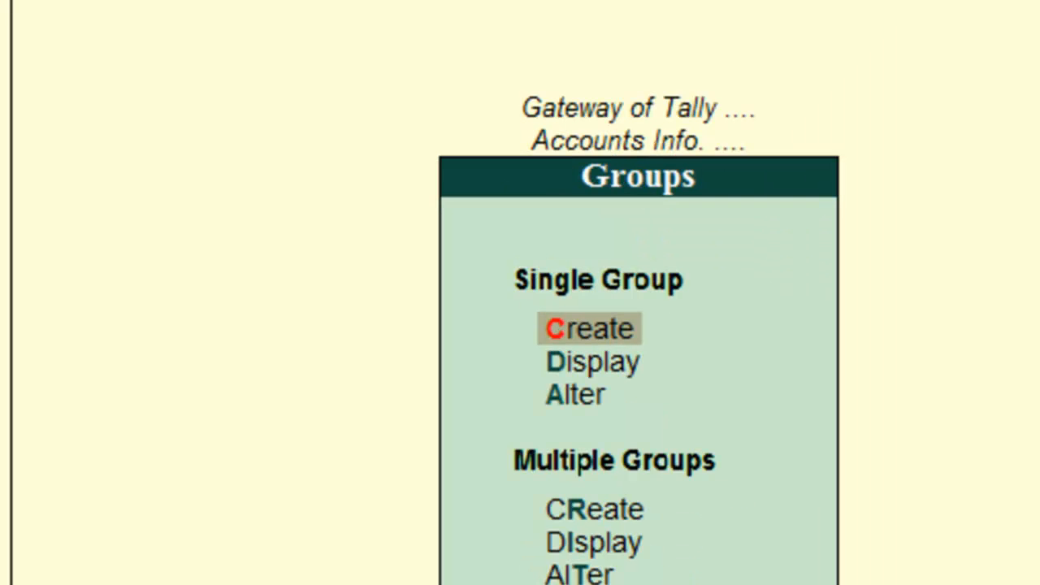
key(Down)
key(Down)
key(Return)
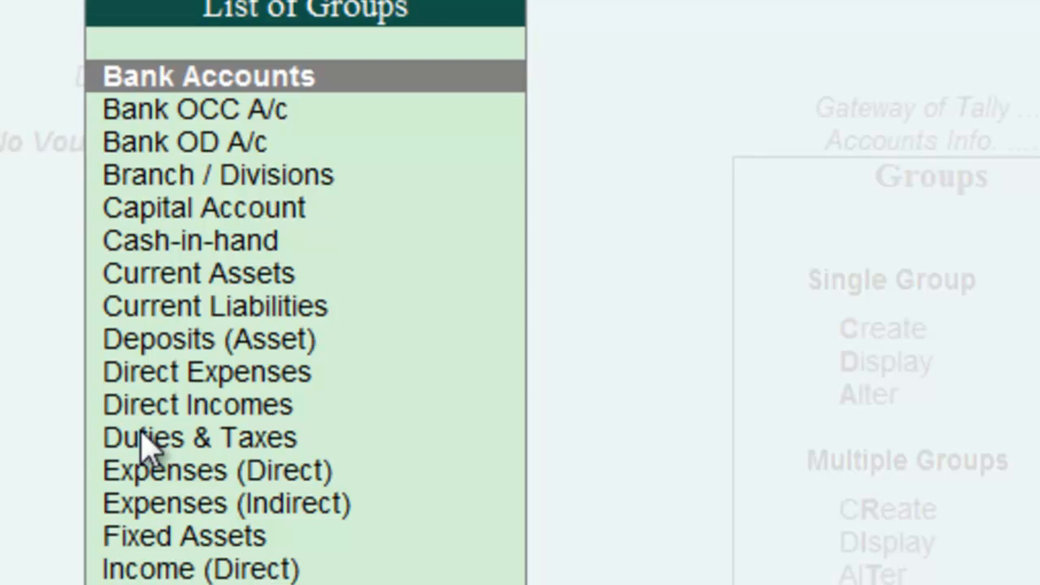
text(d)
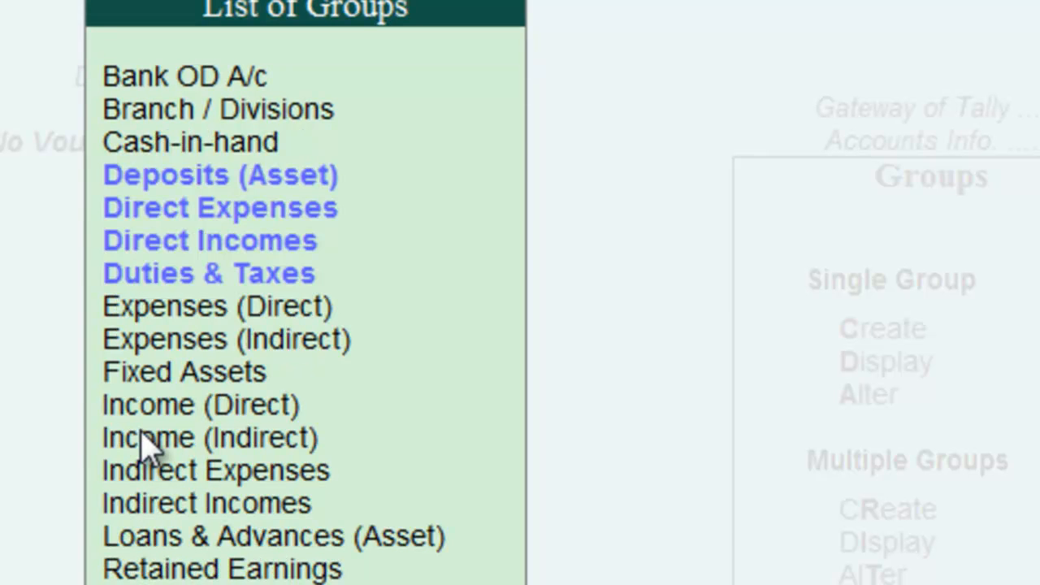
key(Down)
key(Down)
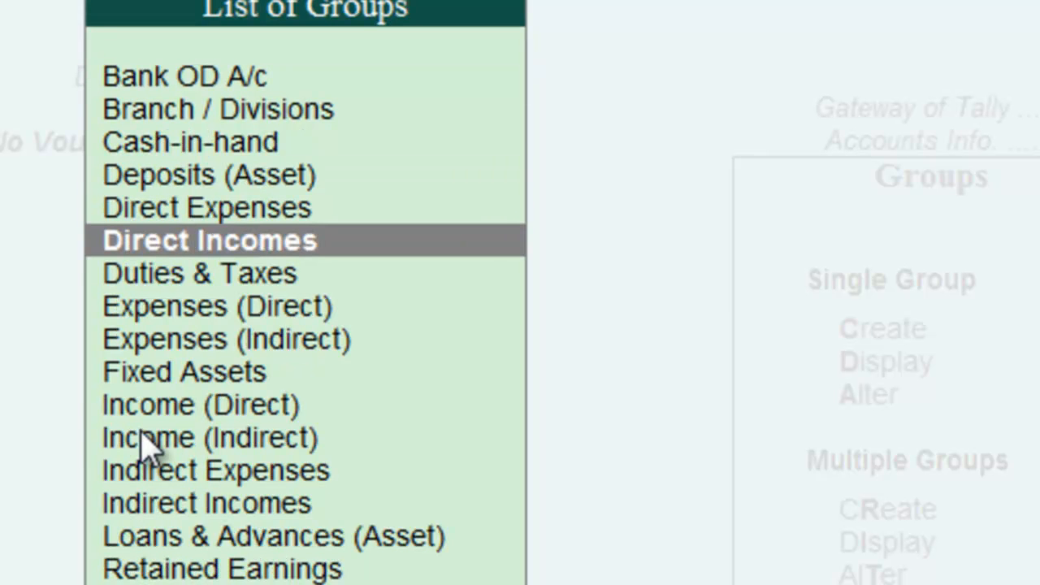
key(Up)
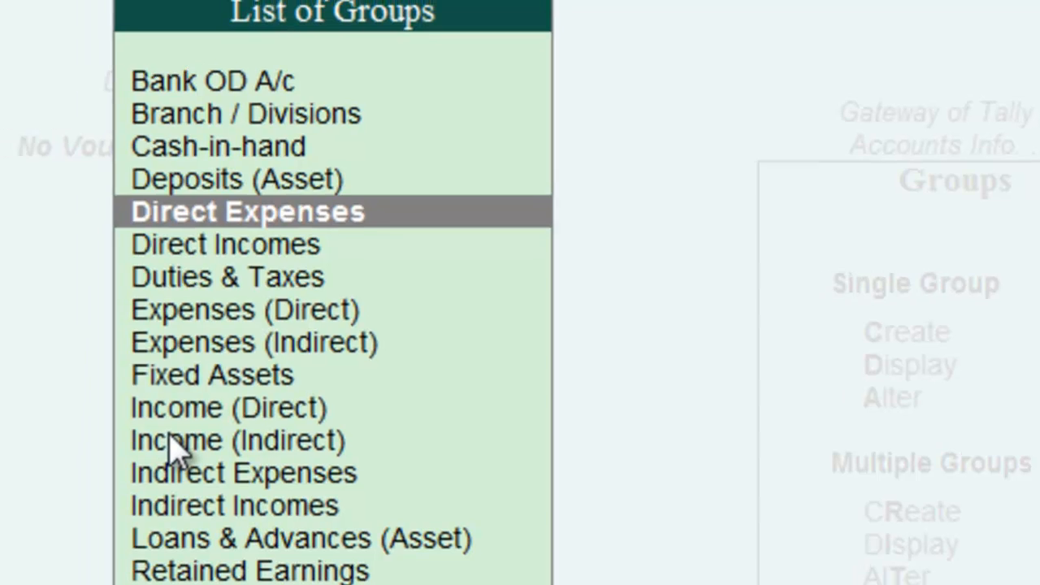
Set the Direct Expenses group's purchase invoice allocation method to Appropriate by Value, save it and return to the Gateway of Tally
key(Return)
key(Return)
key(Return)
key(Return)
key(Return)
key(Return)
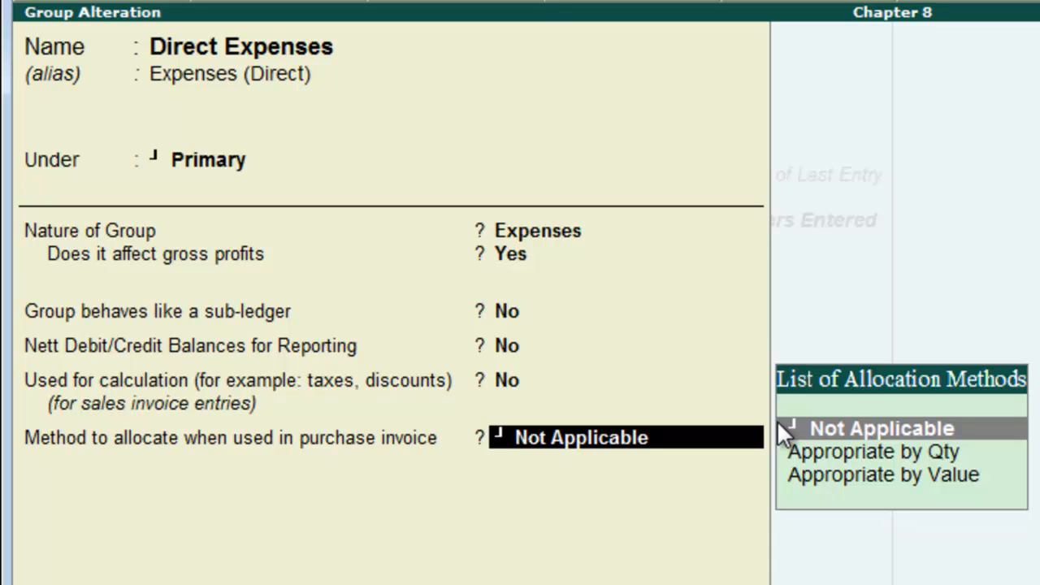
key(Down)
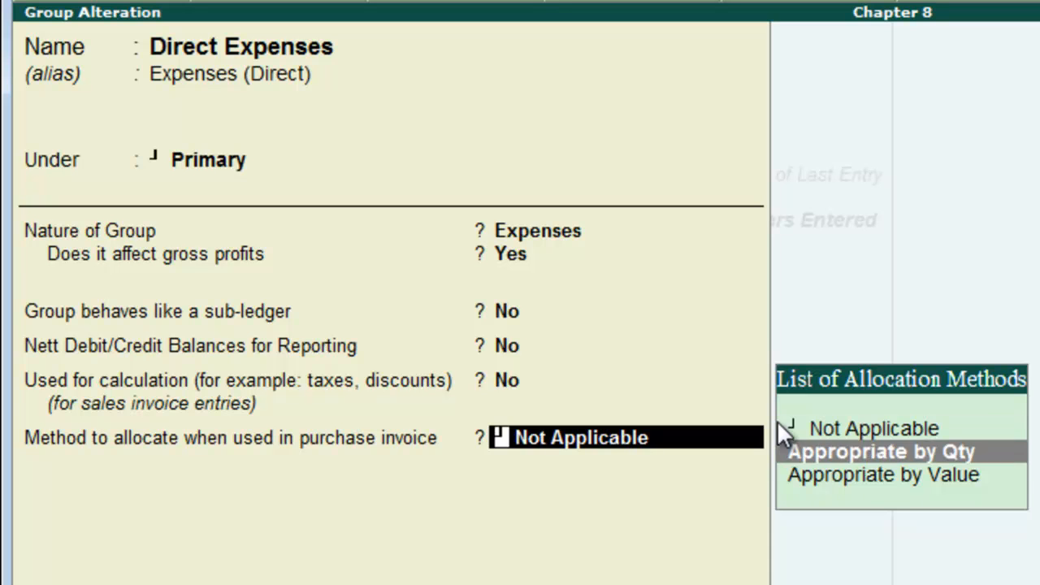
key(Down)
key(Return)
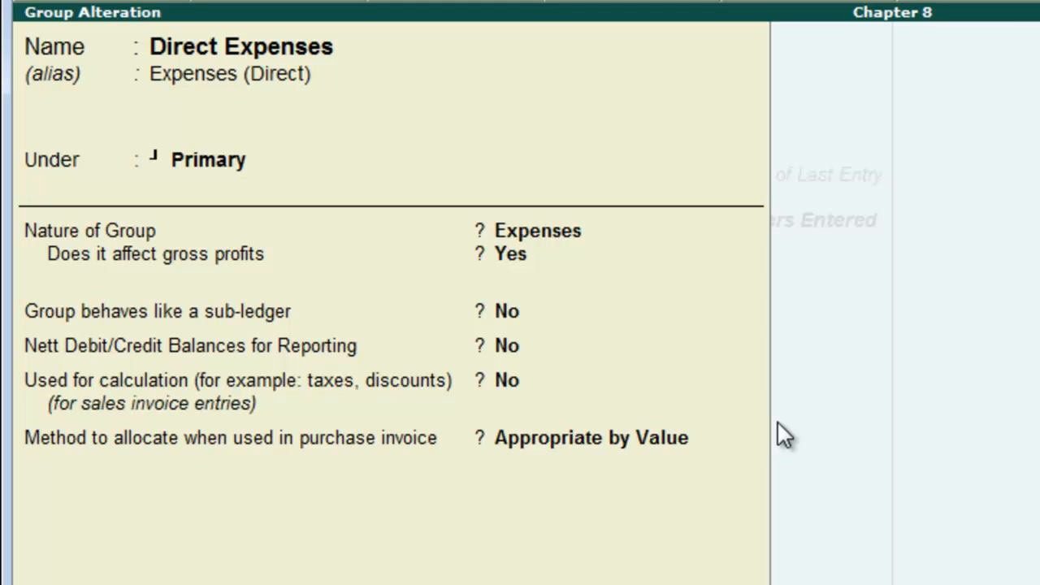
key(ctrl+a)
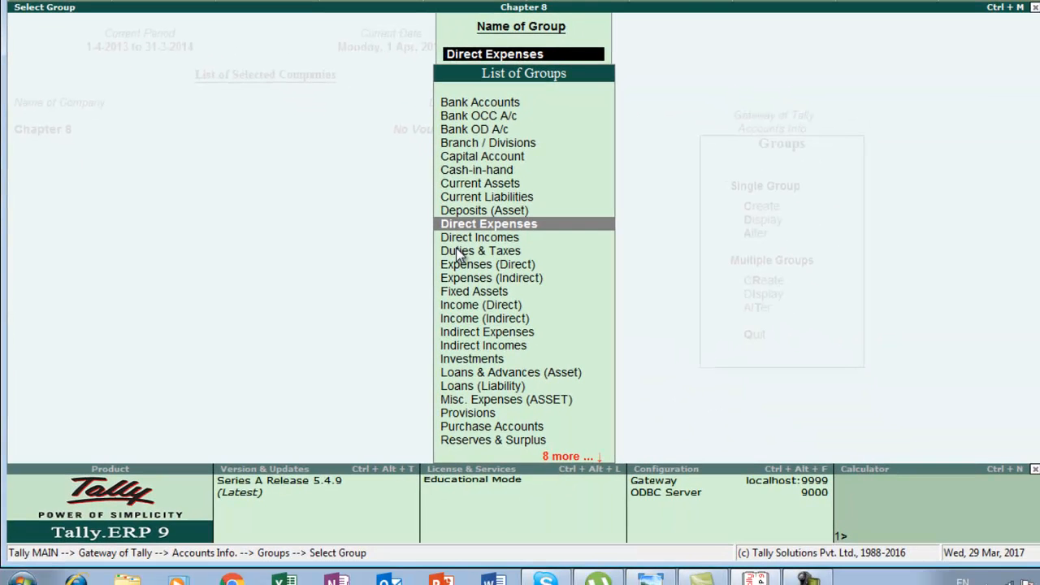
key(Escape)
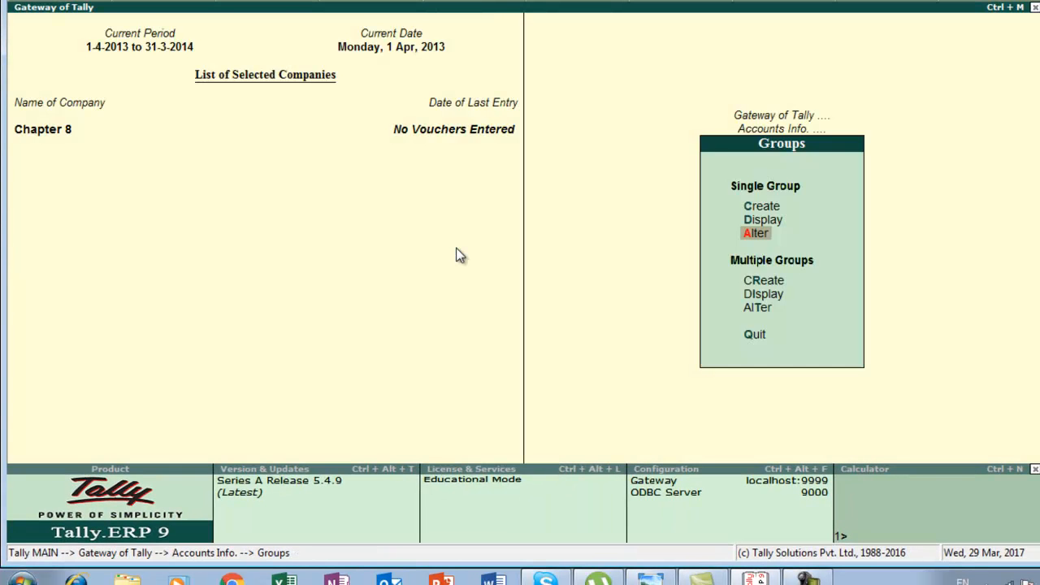
key(Escape)
key(Escape)
Start a new Purchase voucher in the accounting vouchers
key(Down)
key(Down)
key(Down)
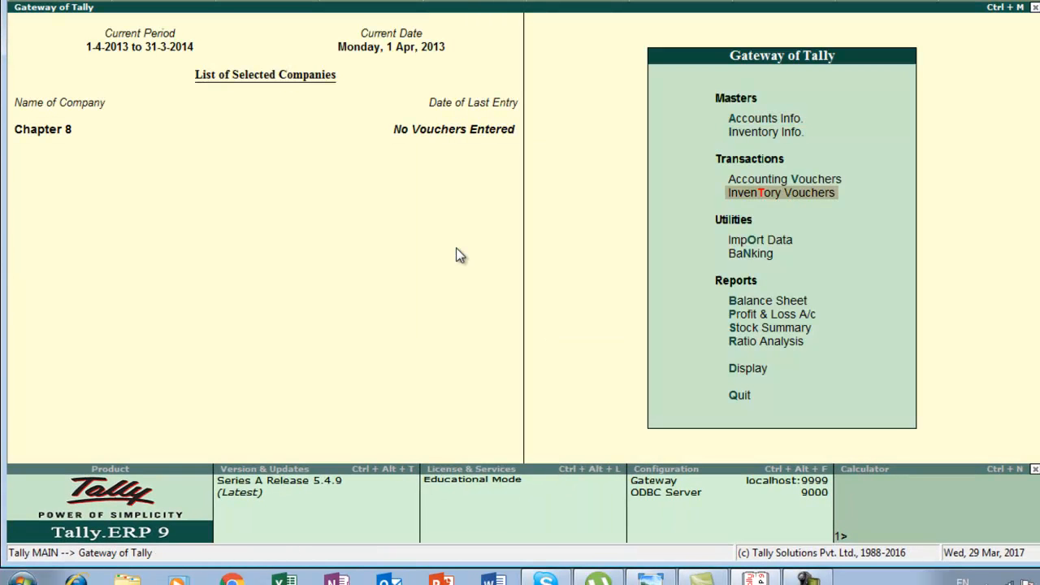
key(Up)
key(Return)
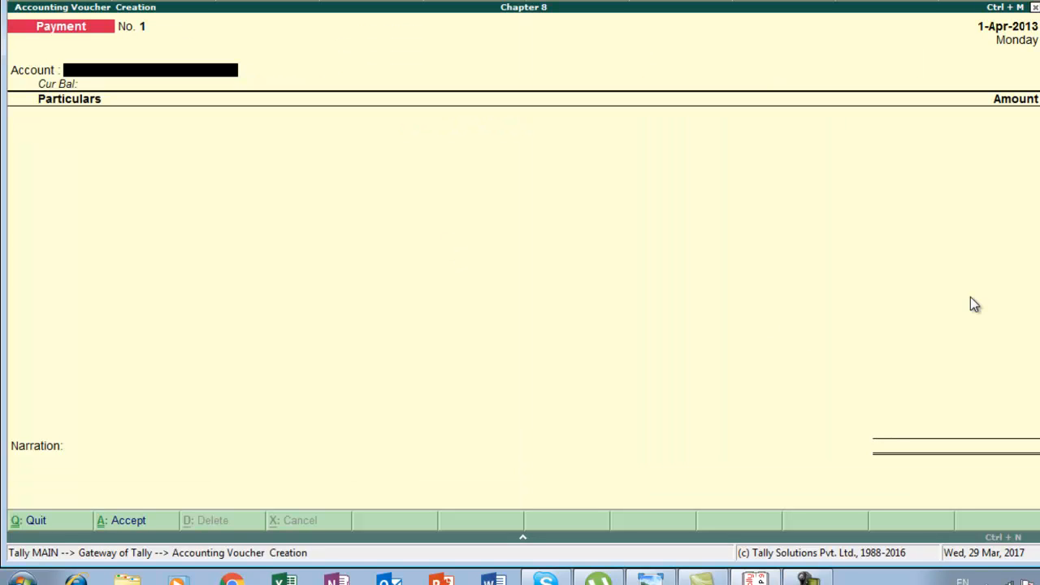
key(F9)
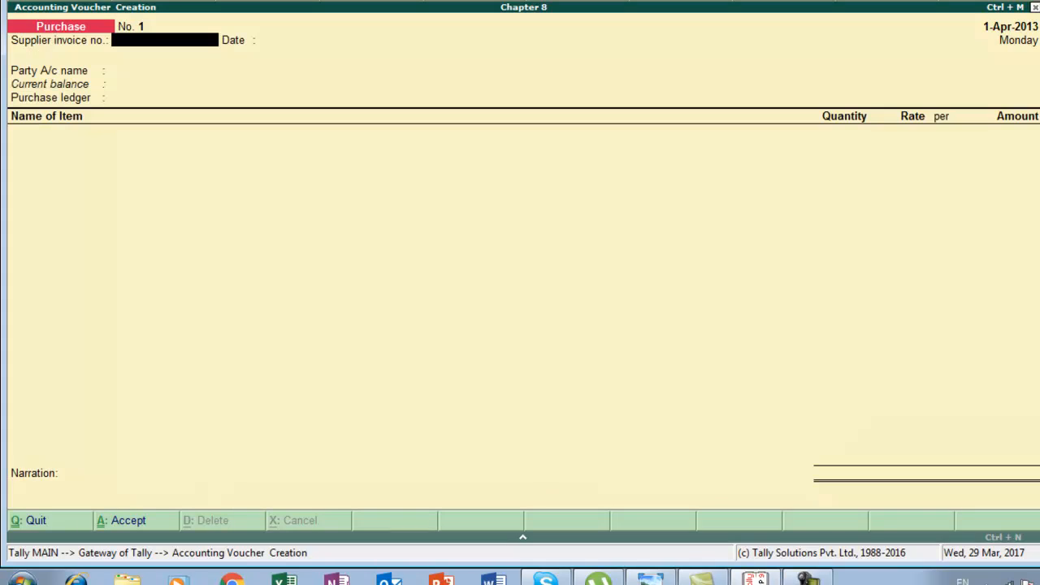
Consult the second exercise in Windows Photo Viewer, and enter supplier invoice number Ec/005 with the default date 1-Apr-2013 in Tally's Purchase voucher
key(alt+Tab)
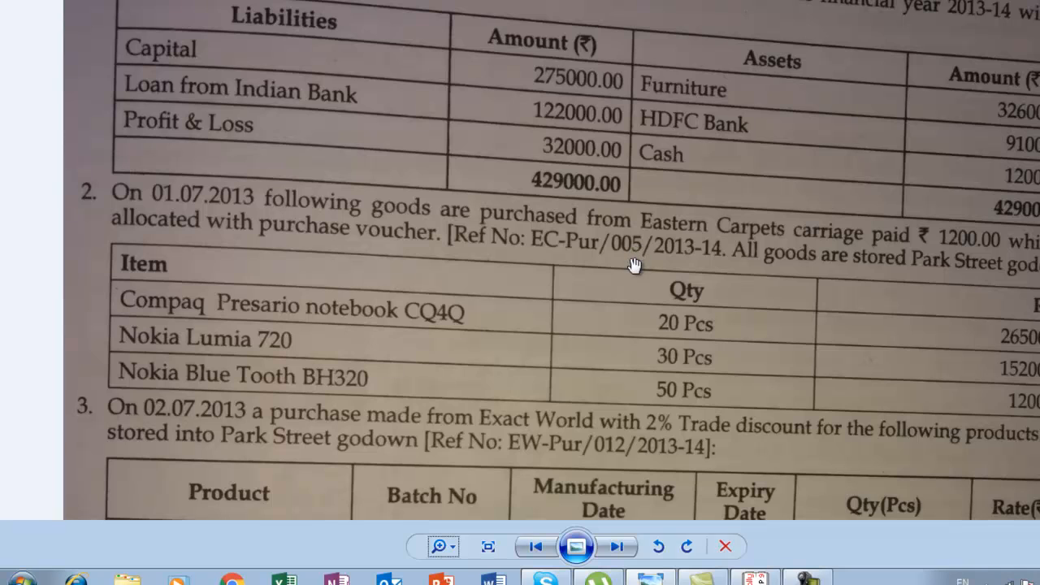
key(alt+Tab)
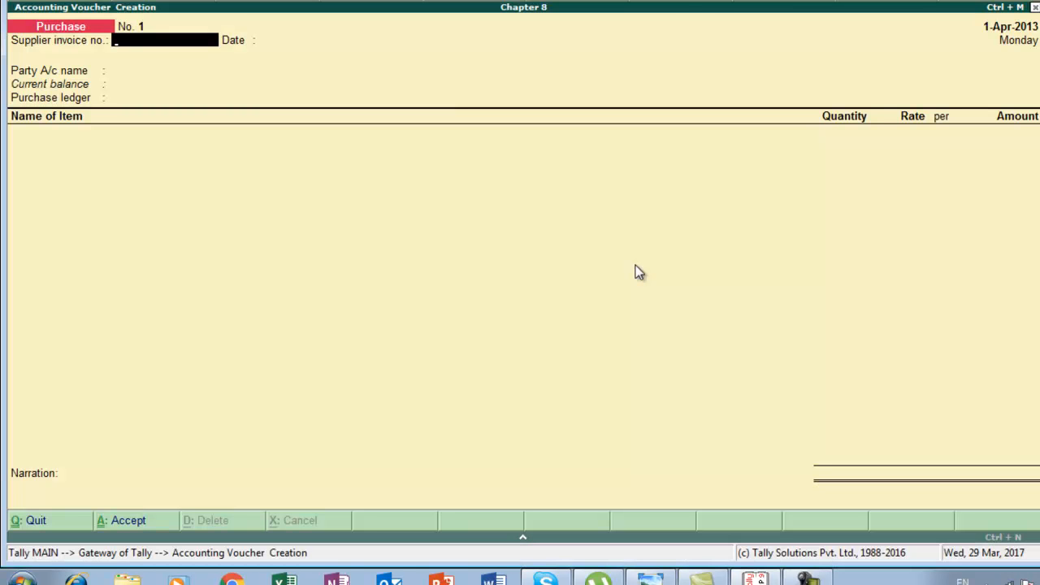
text(Ec/005)
key(Return)
key(Return)
key(alt+Tab)
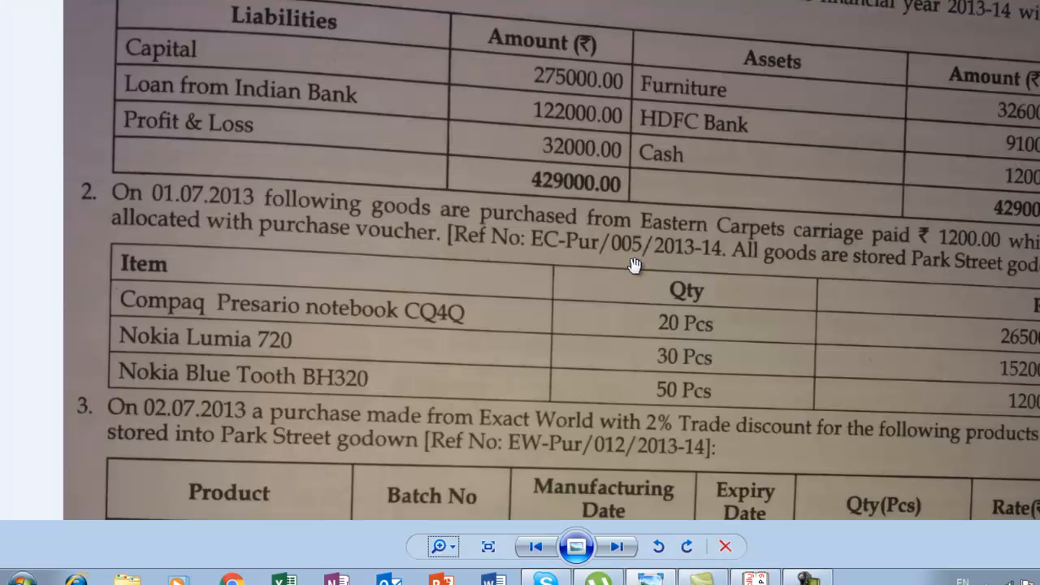
key(alt+Tab)
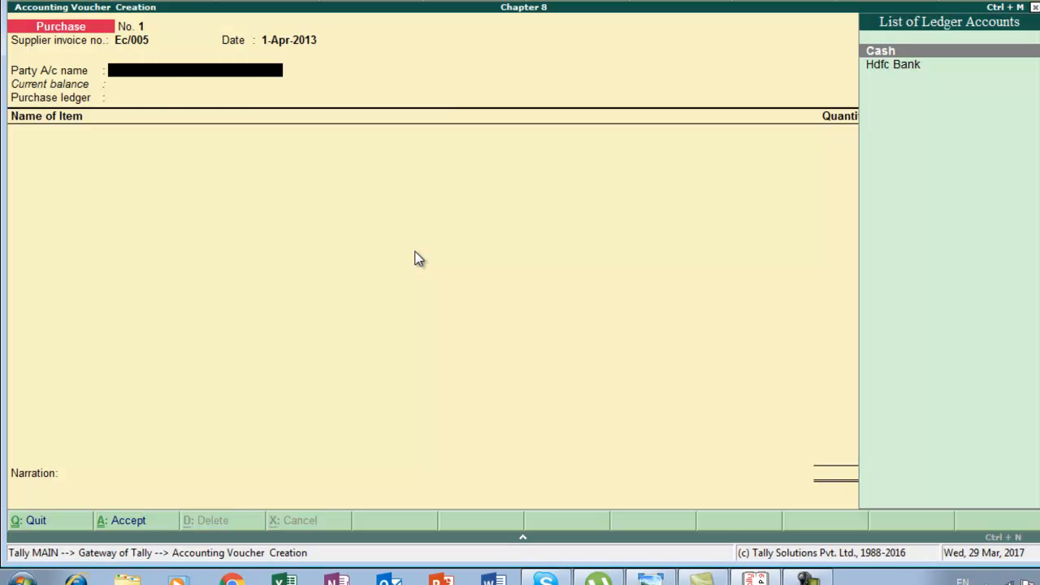
Set the Purchase voucher's date to 1-7 and proceed to the party account, keeping the supplier invoice details
key(F2)
text(1-7)
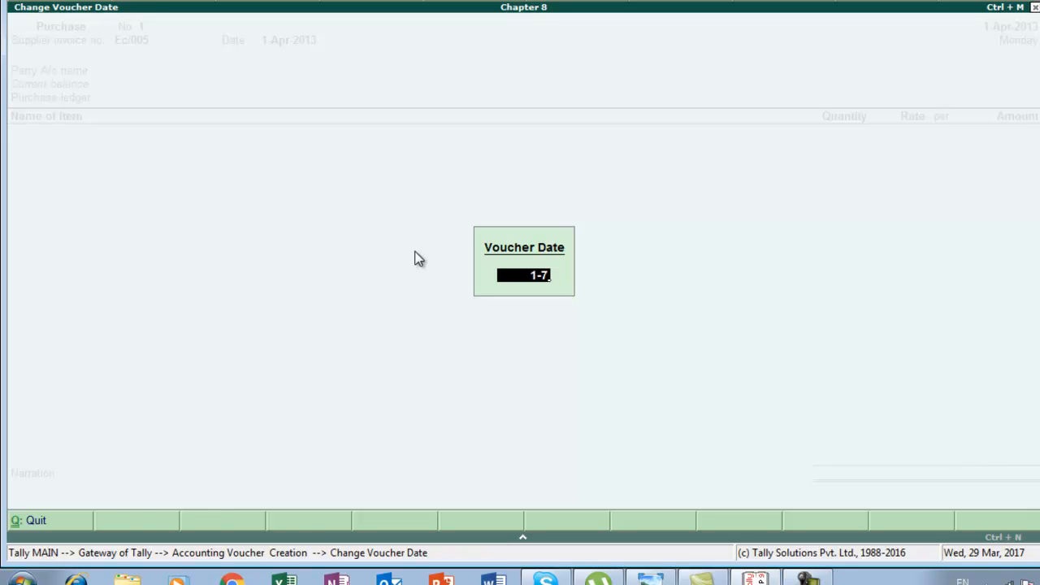
key(Return)
key(Return)
key(Return)
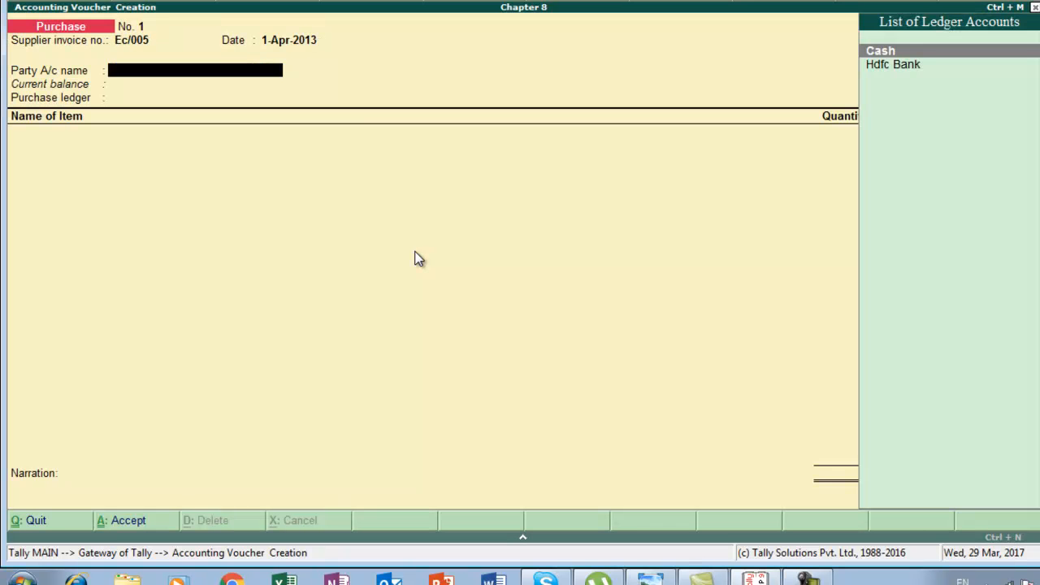
Check the supplier in the Windows Photo Viewer exercise image, and start a new party ledger named Eastern Carpet from Tally's Purchase voucher
key(alt+Tab)
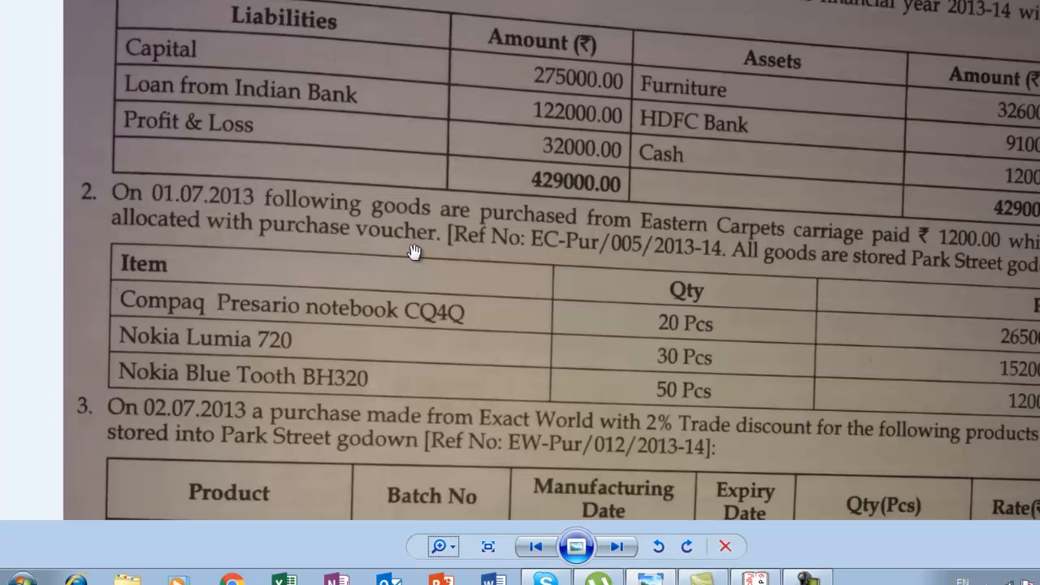
key(alt+Tab)
key(alt+c)
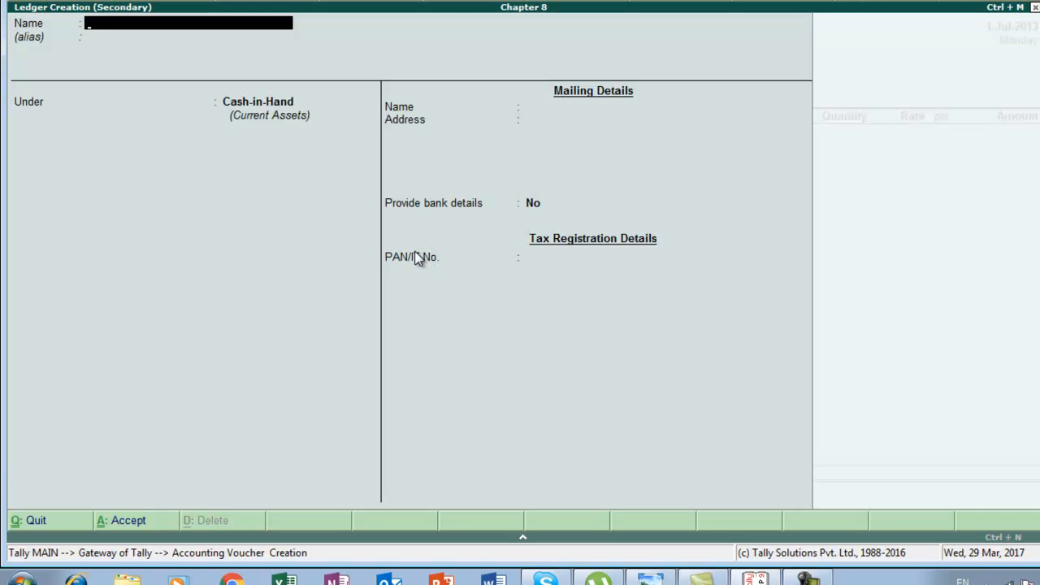
text(East)
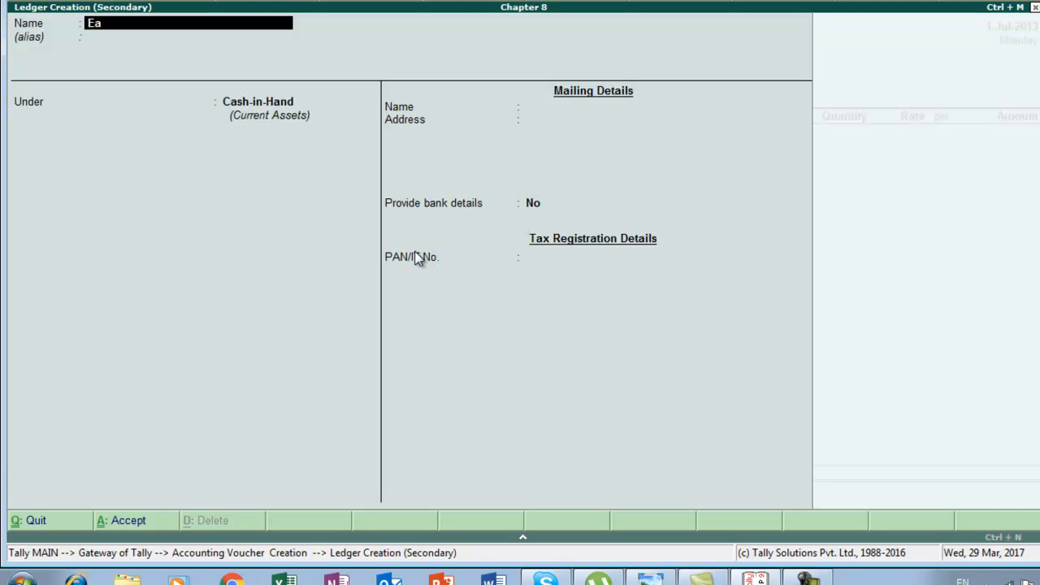
text(ern Carp)
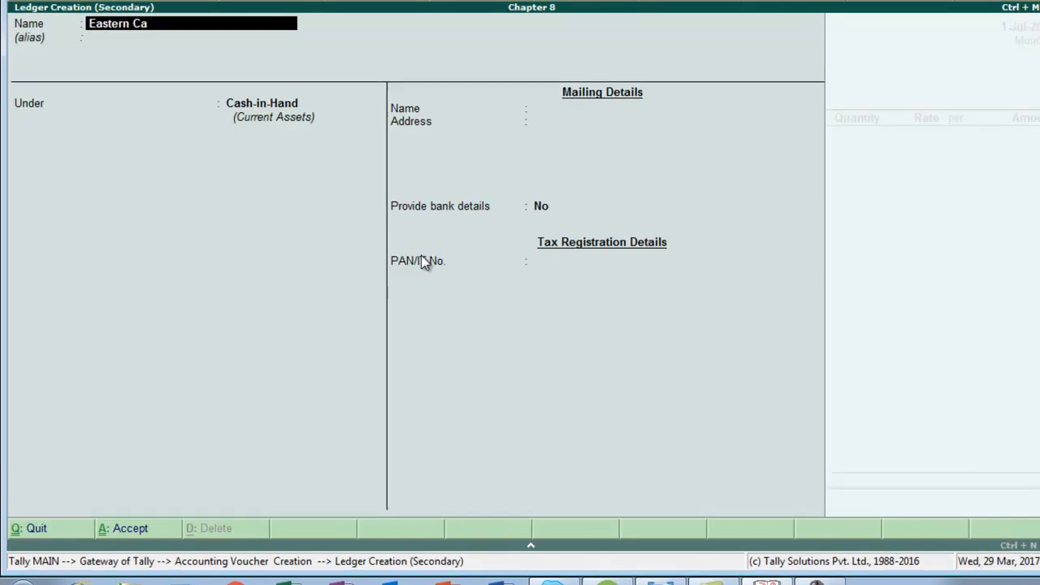
text(et)
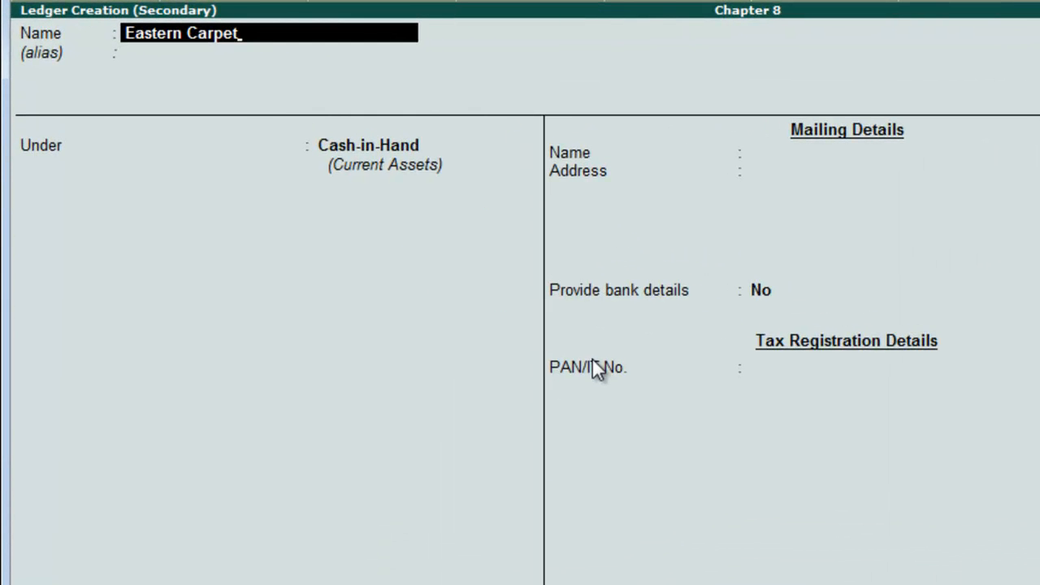
key(Return)
Place the Eastern Carpet ledger under Sundry Creditors, keep the default billing and mailing details, and save it
text(S)
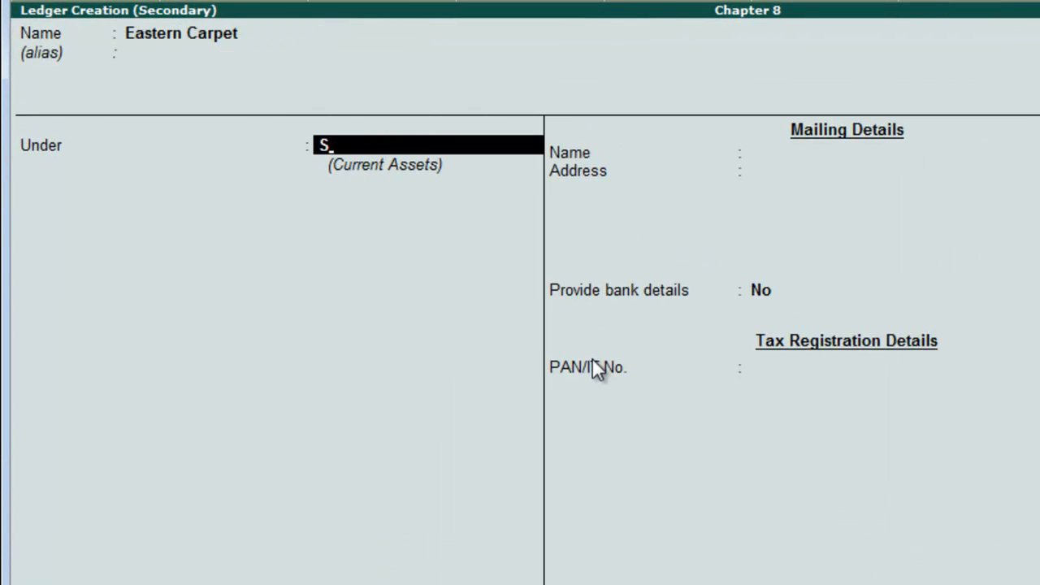
key(Return)
key(Return)
key(Return)
key(Return)
key(Return)
key(Return)
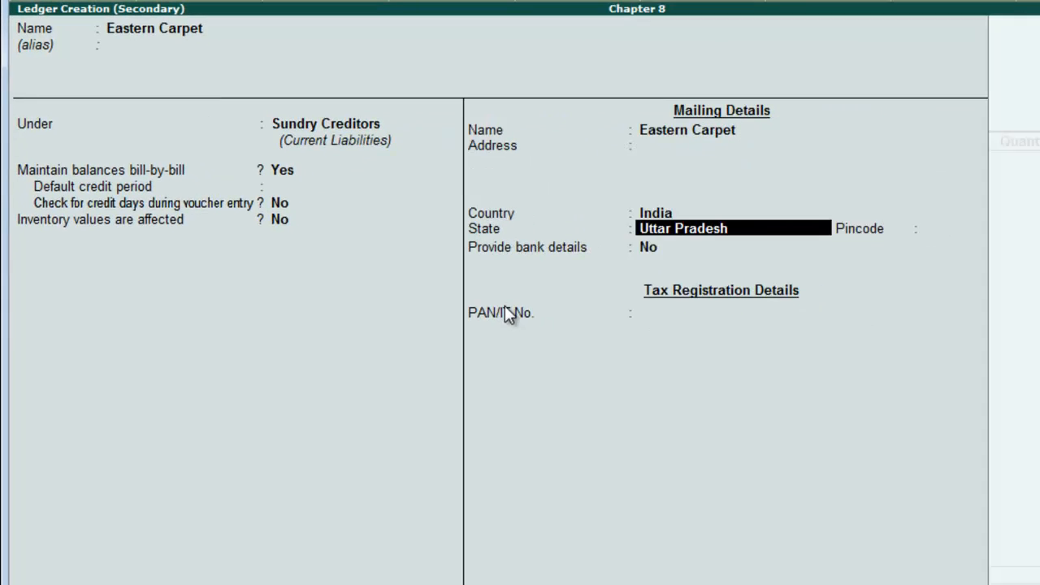
key(Return)
key(Return)
key(Return)
key(Return)
key(Return)
Accept the default supplier details for Eastern Carpet and continue to the voucher's purchase ledger
key(Return)
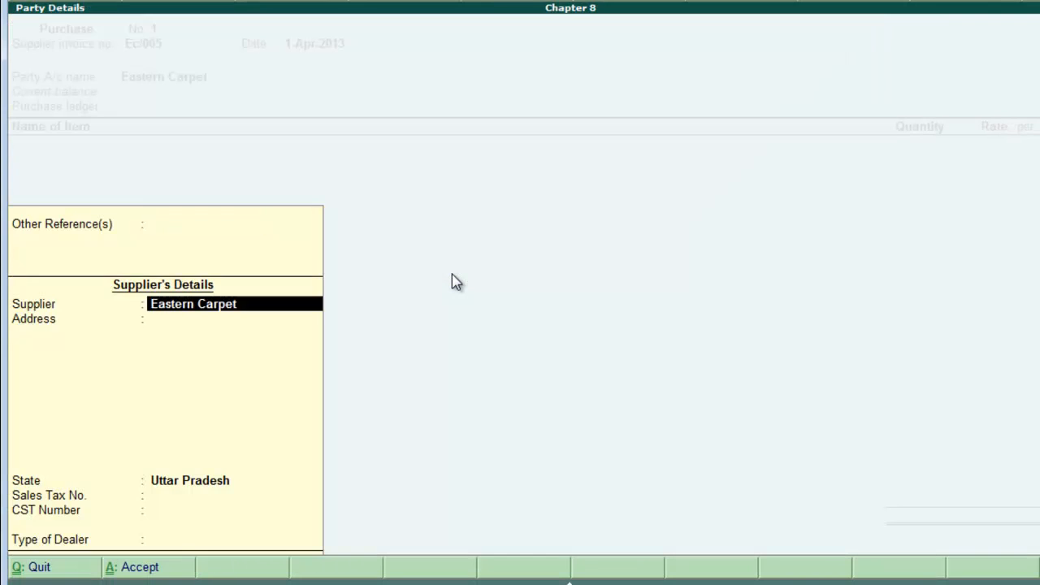
key(Return)
key(Return)
key(Return)
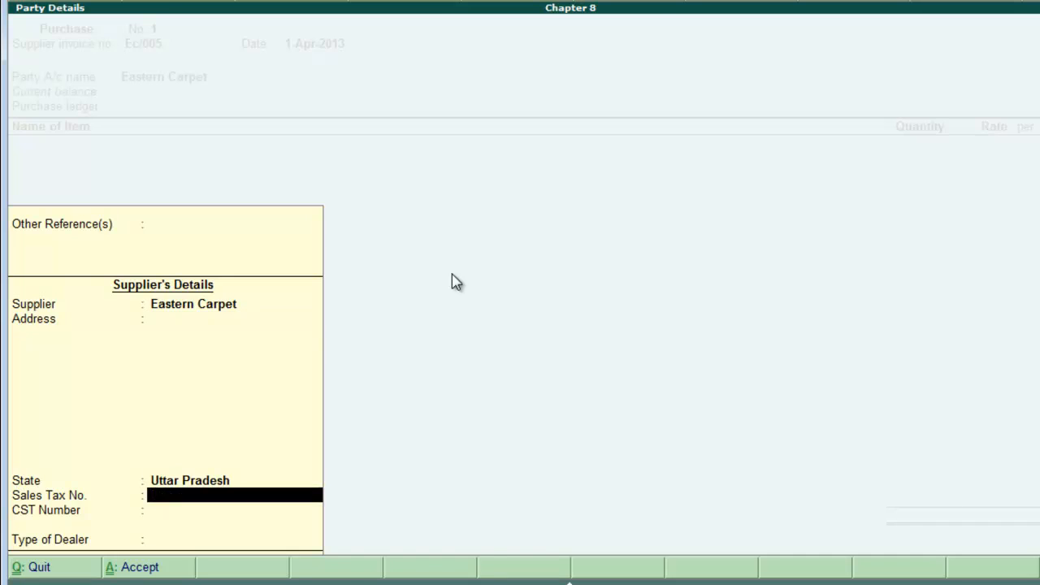
key(Return)
key(Return)
key(Return)
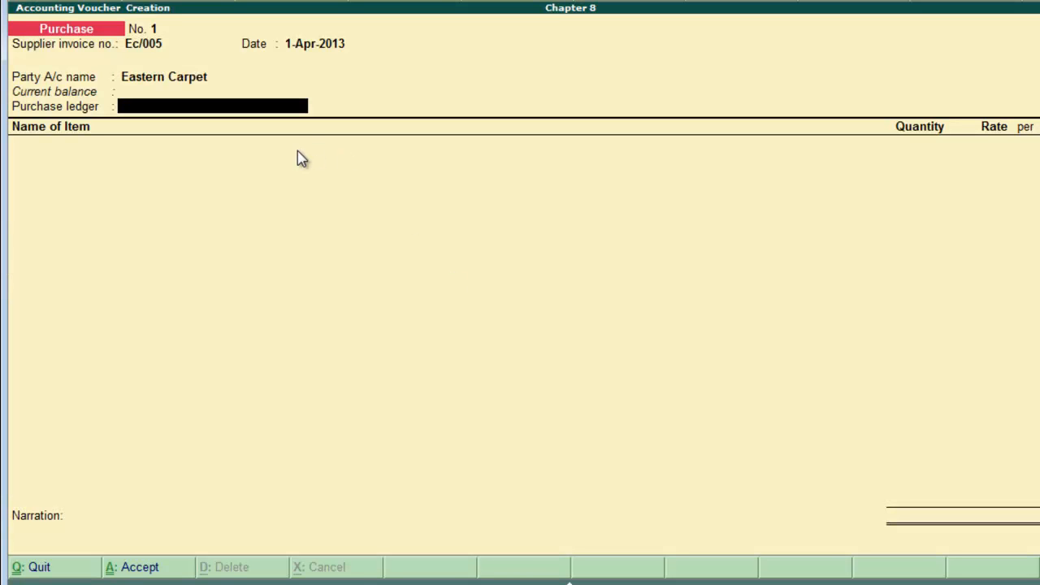
Create a Purchase ledger under Purchase Accounts with inventory values affected, and use it as the voucher's purchase ledger
key(alt+c)
text(Pur)
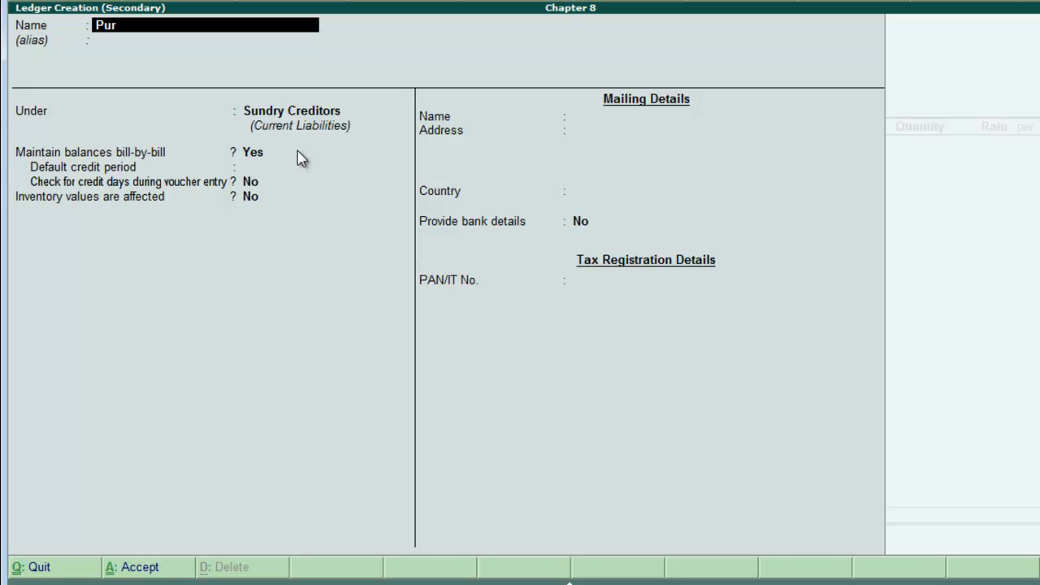
text(chase)
key(Return)
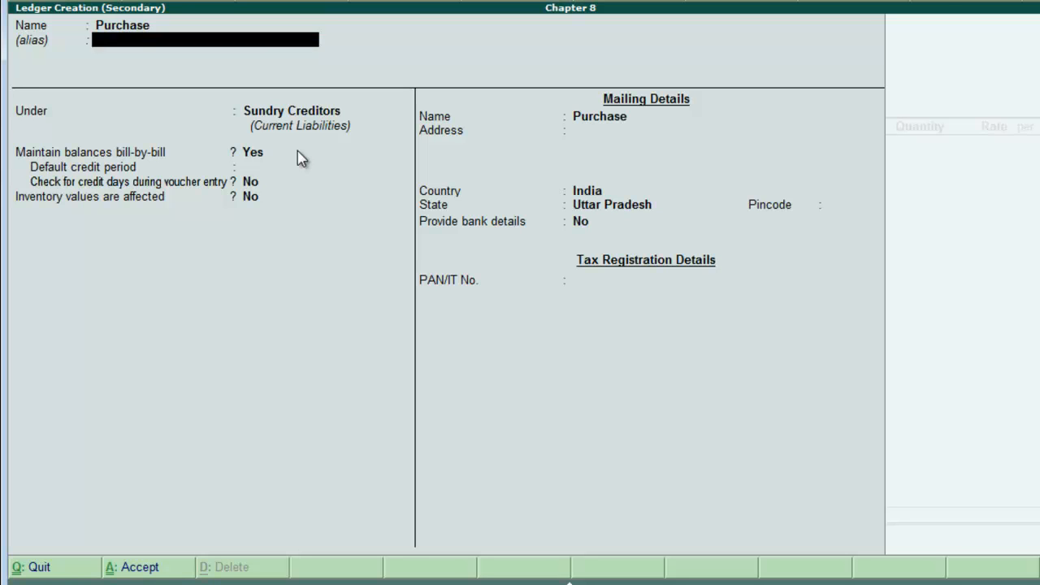
key(Return)
text(P)
key(Down)
key(Down)
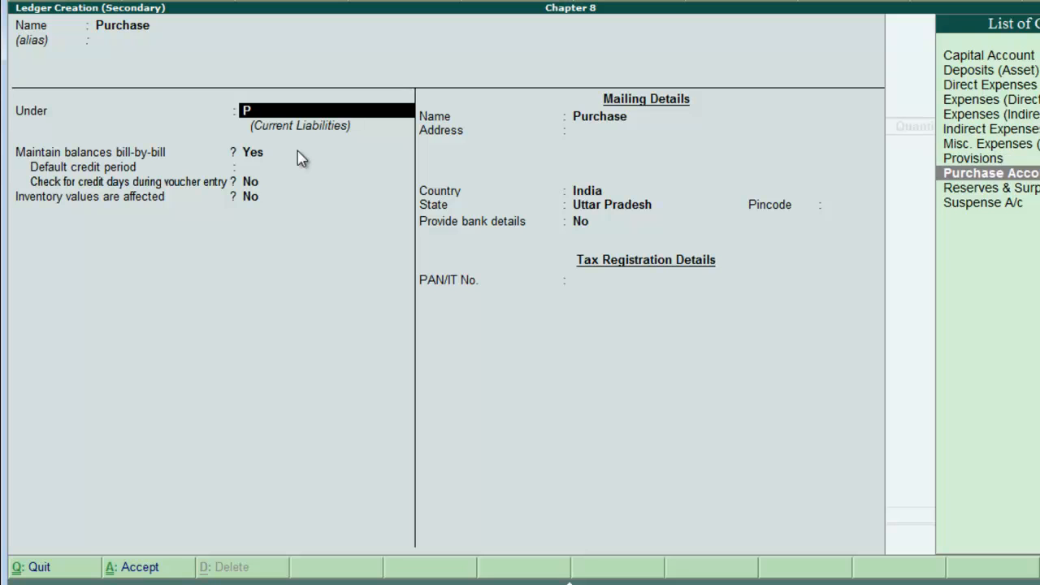
key(Return)
key(Return)
key(Return)
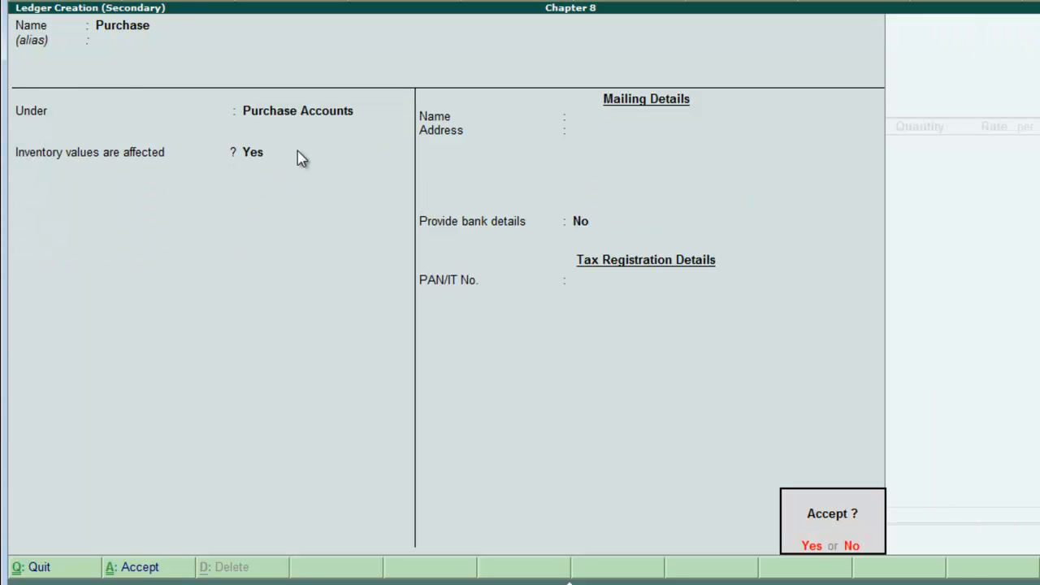
key(Return)
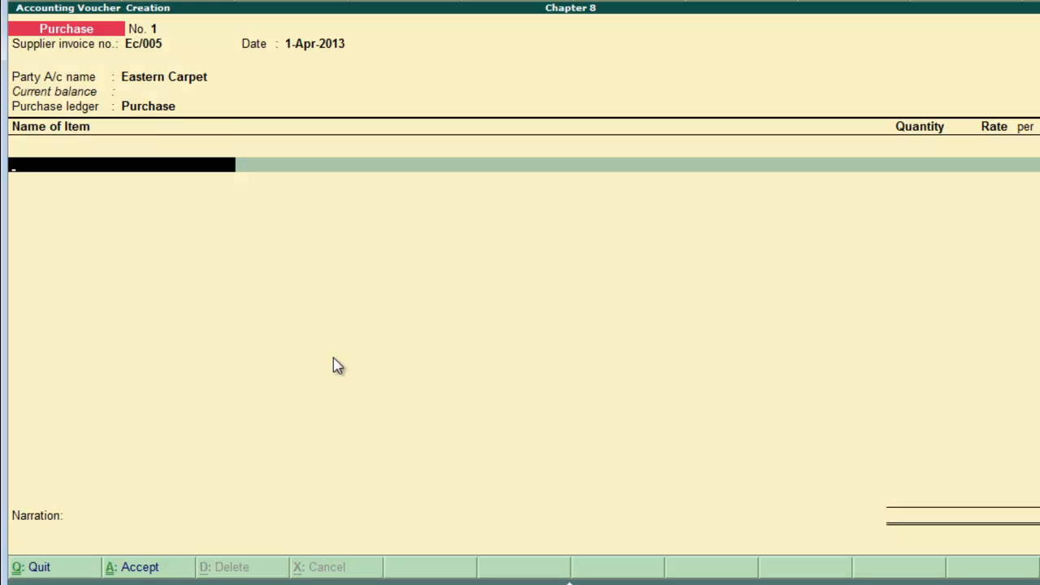
Create a stock item named Compaq Presserio Notebook under Primary from the voucher's first item line
key(alt+c)
text(Compaq Presserio Notee)
key(BackSpace)
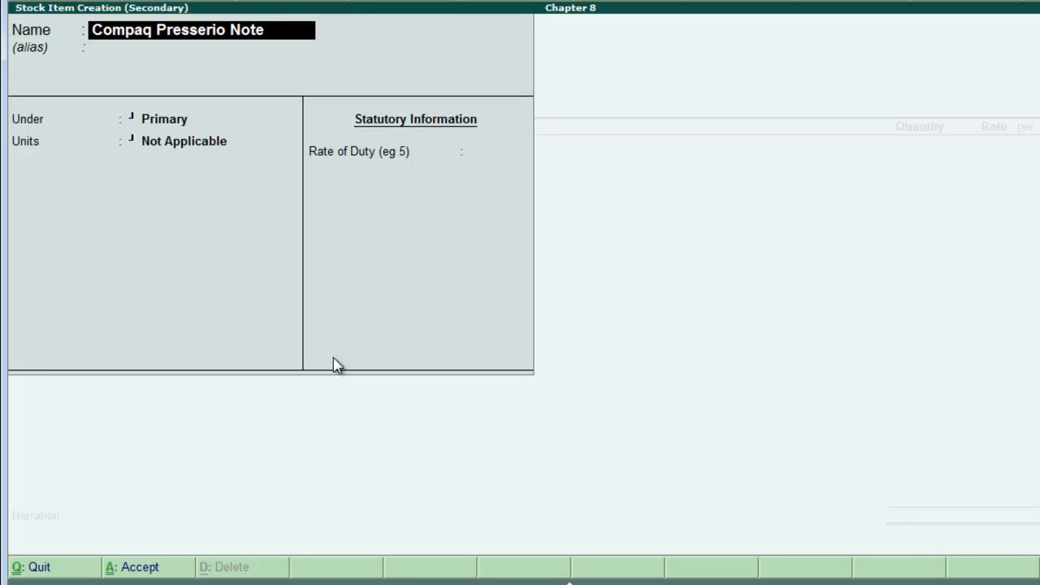
text(book)
key(Return)
key(Return)
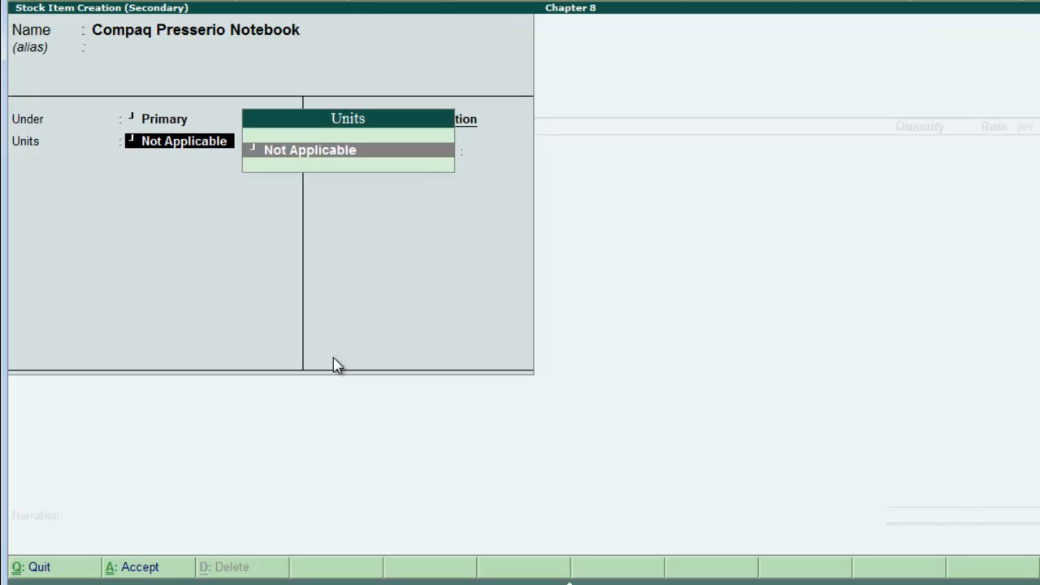
Create the simple unit pcs with 0 decimal places for the notebook, and save the stock item into the voucher
key(alt+c)
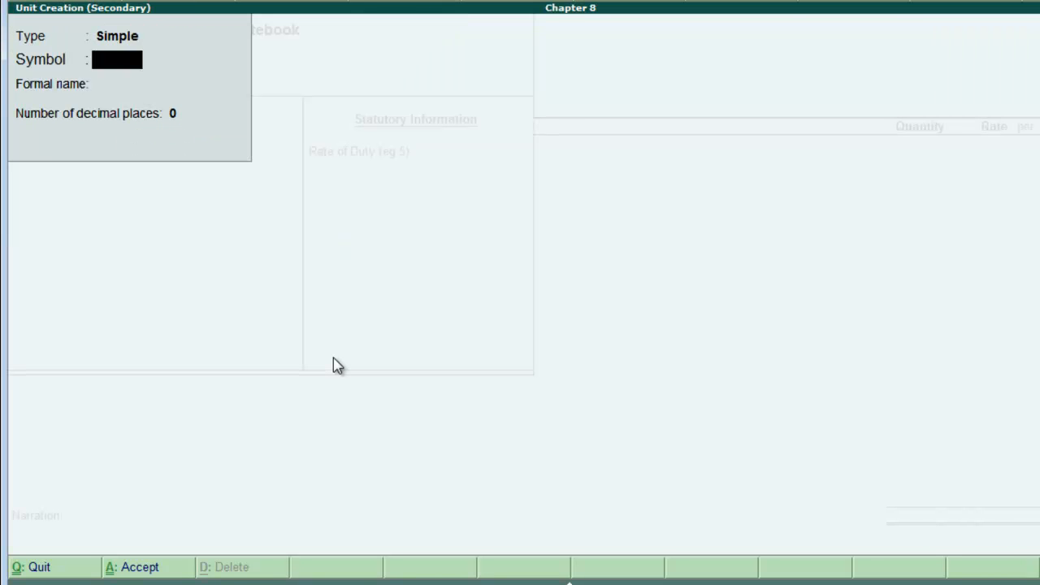
text(pcs)
key(Return)
key(Return)
key(Return)
key(Return)
key(Return)
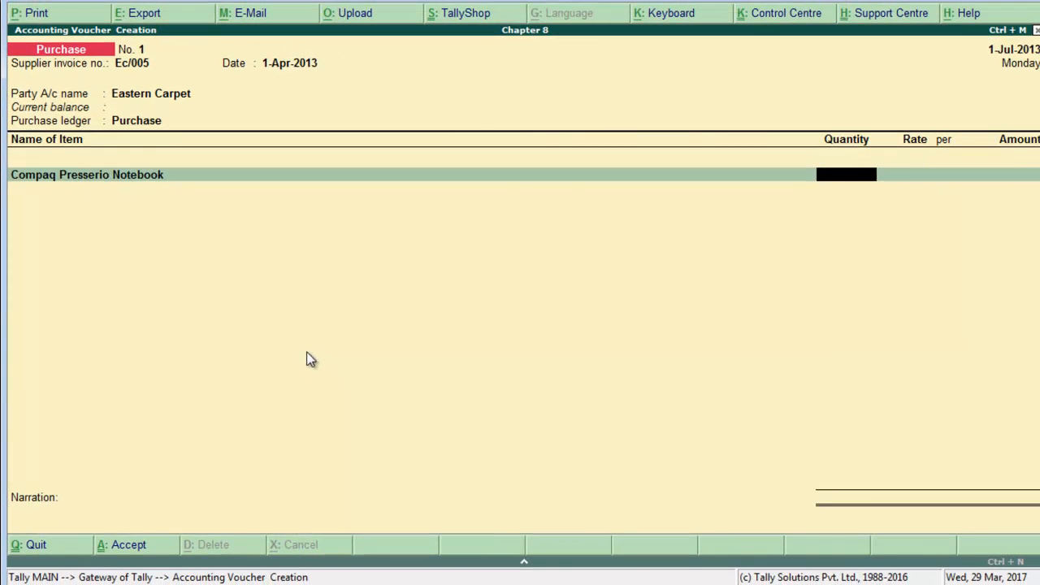
Check the storage details in the Windows Photo Viewer exercise image, and enable Maintain multiple Godowns in Tally's inventory features
key(alt+Tab)
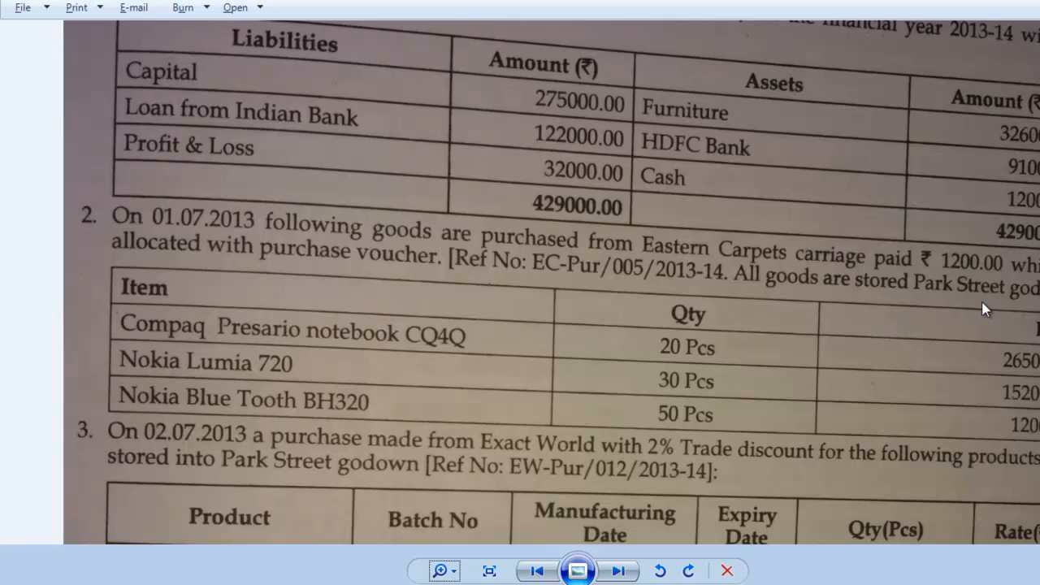
key(alt+Tab)
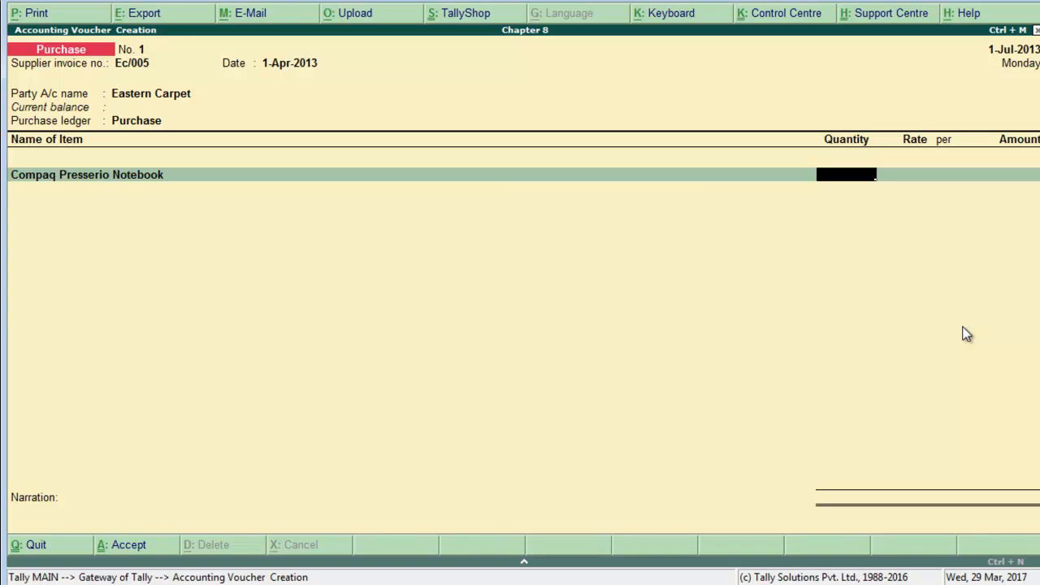
key(F11)
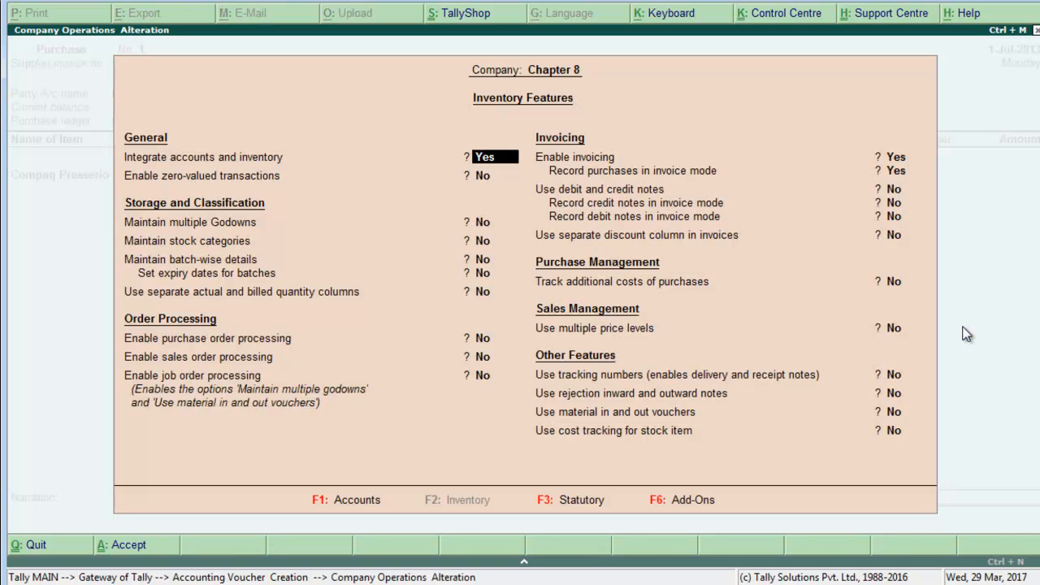
key(Return)
key(Return)
text(y)
key(Return)
key(Return)
key(Return)
key(Return)
key(Return)
key(Return)
key(Return)
key(Return)
key(Return)
key(Return)
key(Return)
key(Return)
key(Return)
key(Return)
key(Return)
key(Return)
key(Return)
key(Return)
key(Return)
key(Return)
key(Return)
key(Return)
key(Return)
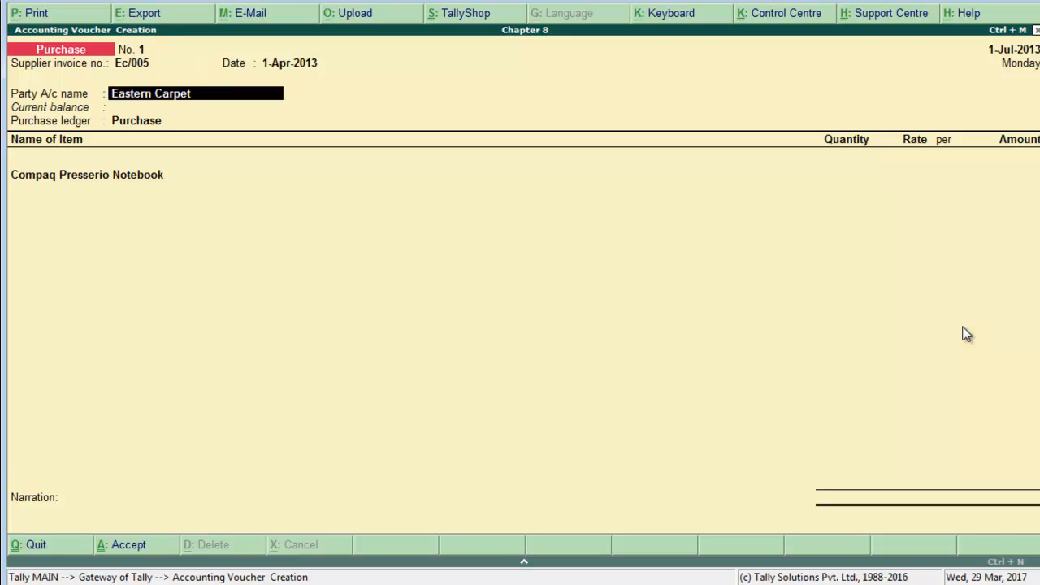
Keep the Eastern Carpet party and Purchase ledger, and open the item allocations for Compaq Presserio Notebook
key(Return)
key(Return)
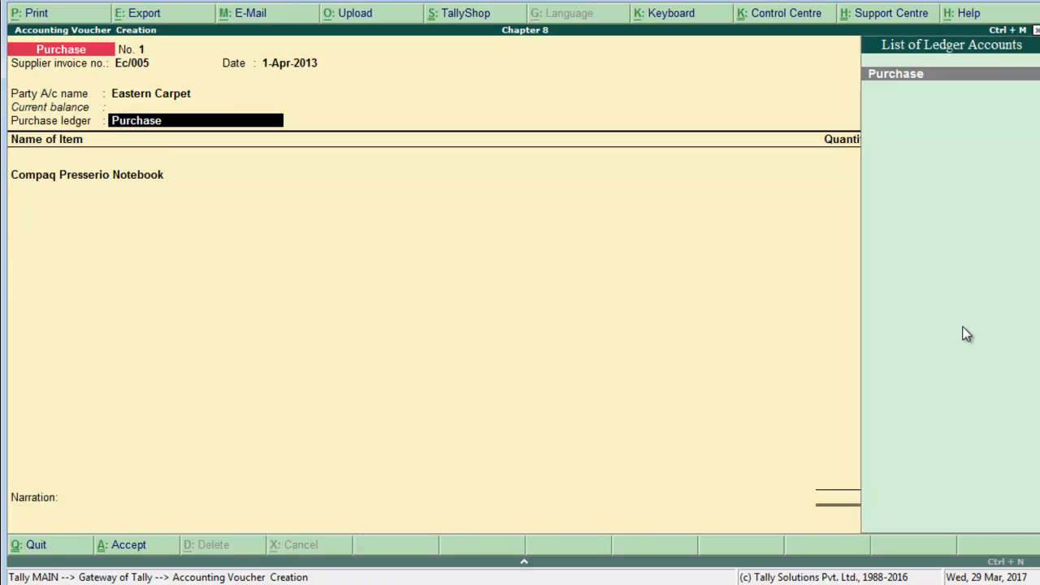
key(Return)
key(Return)
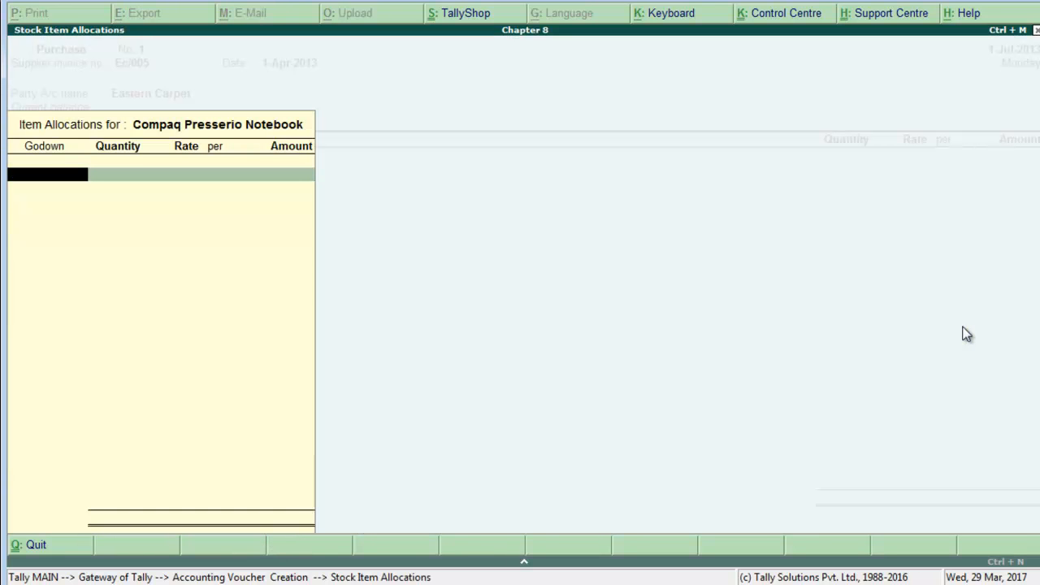
Check the godown name in Windows Photo Viewer, and create the godown Parkstreet for the notebook's allocation in Tally
key(alt+Tab)
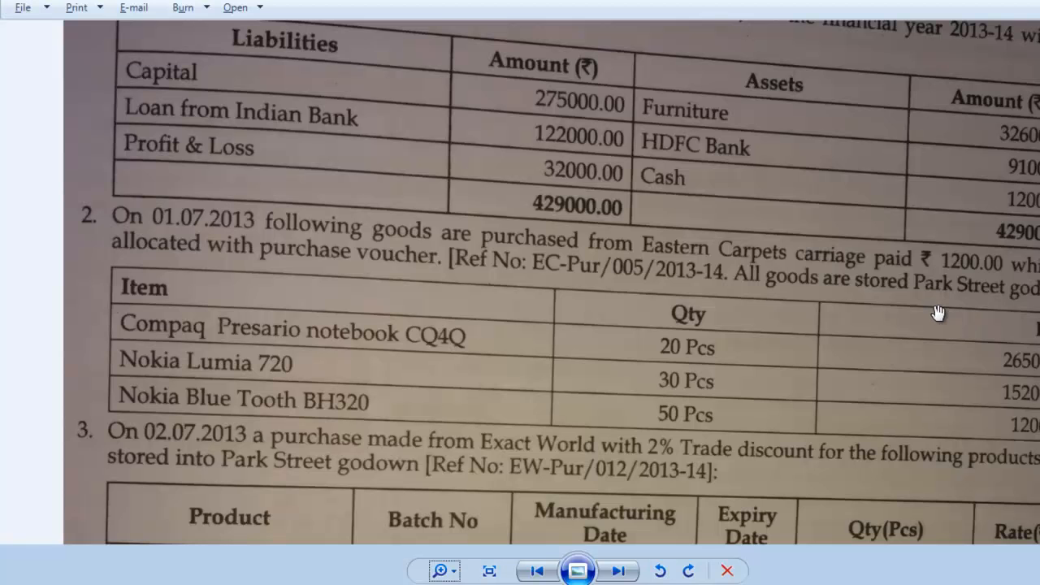
key(alt+Tab)
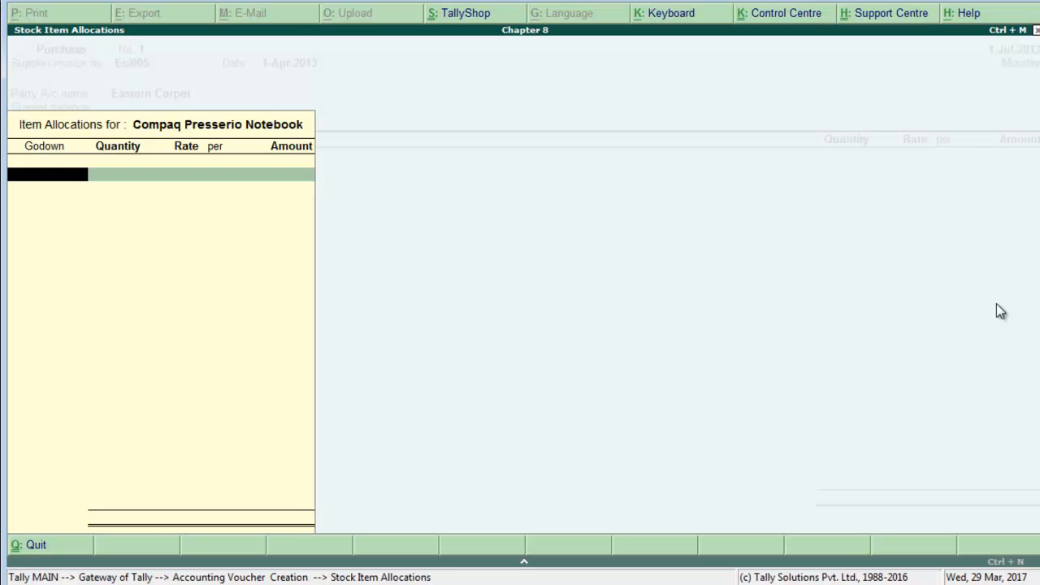
key(alt+c)
text(Parkstreet)
key(Return)
key(Return)
key(Return)
key(Return)
key(Return)
key(Return)
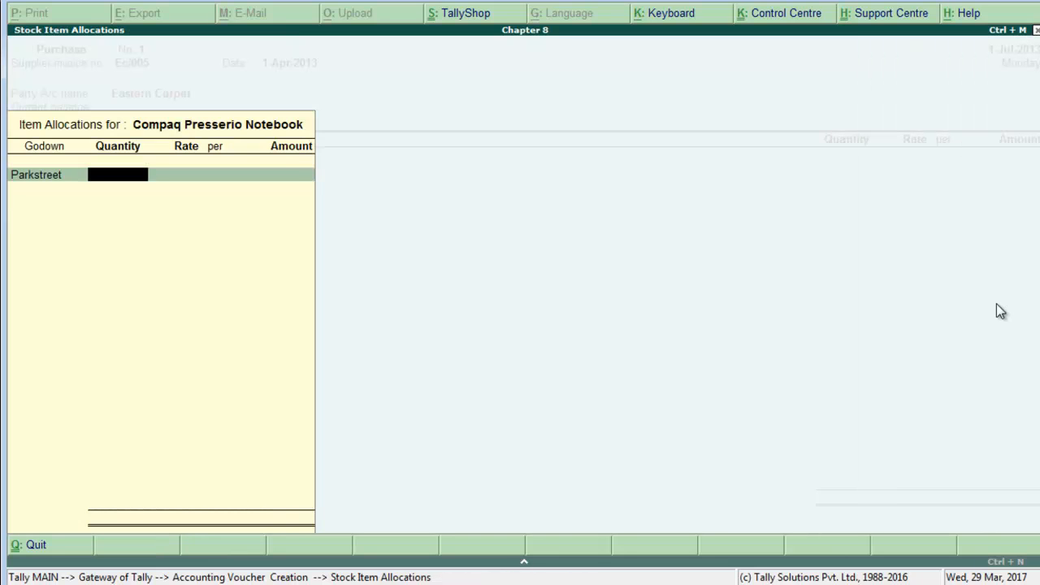
Check the notebook's figures in Windows Photo Viewer, and allocate 20 pcs at a rate of 26500 to Parkstreet in Tally
key(alt+Tab)
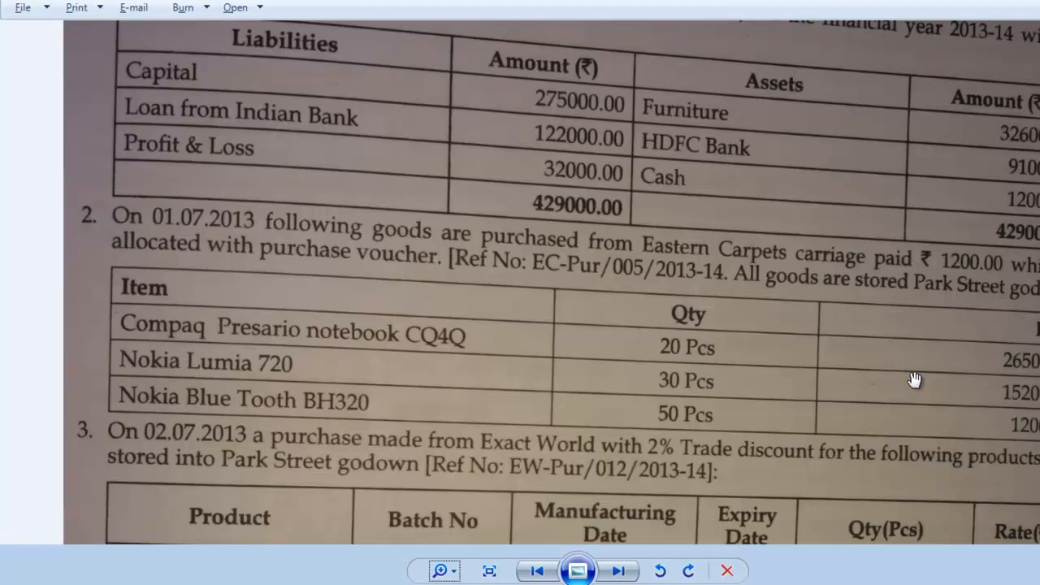
key(alt+Tab)
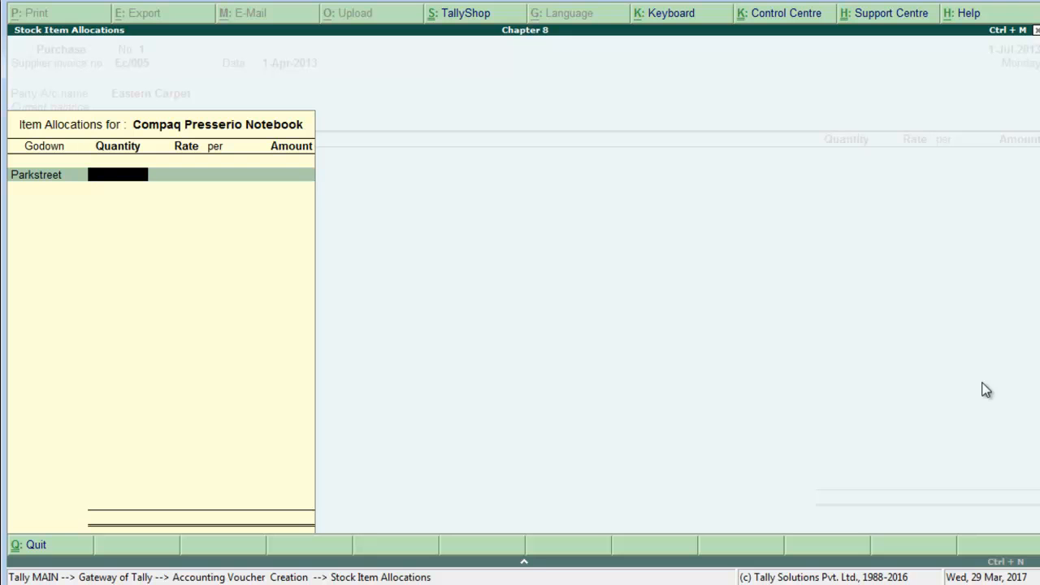
text(20)
key(Return)
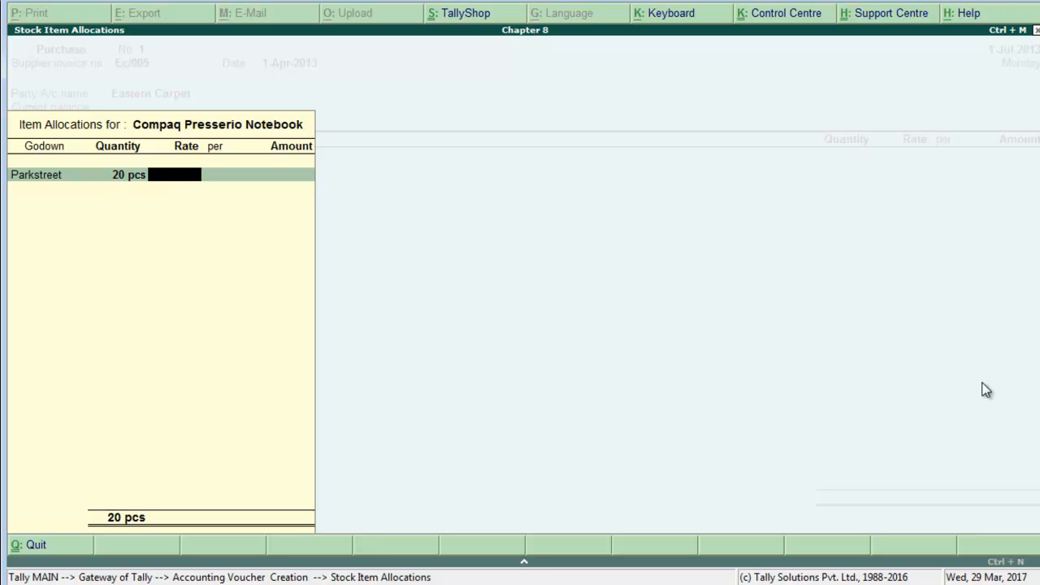
text(26500)
key(Return)
key(Return)
key(Return)
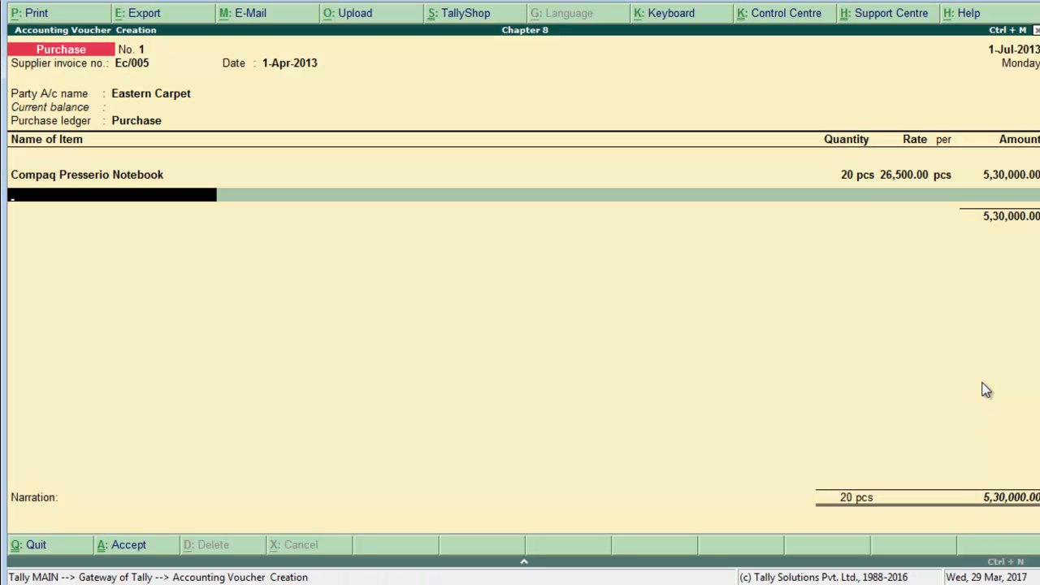
Check the second item in Windows Photo Viewer, and create the stock item Nokia Lumia 720 in Tally under Primary with units pcs
key(alt+Tab)
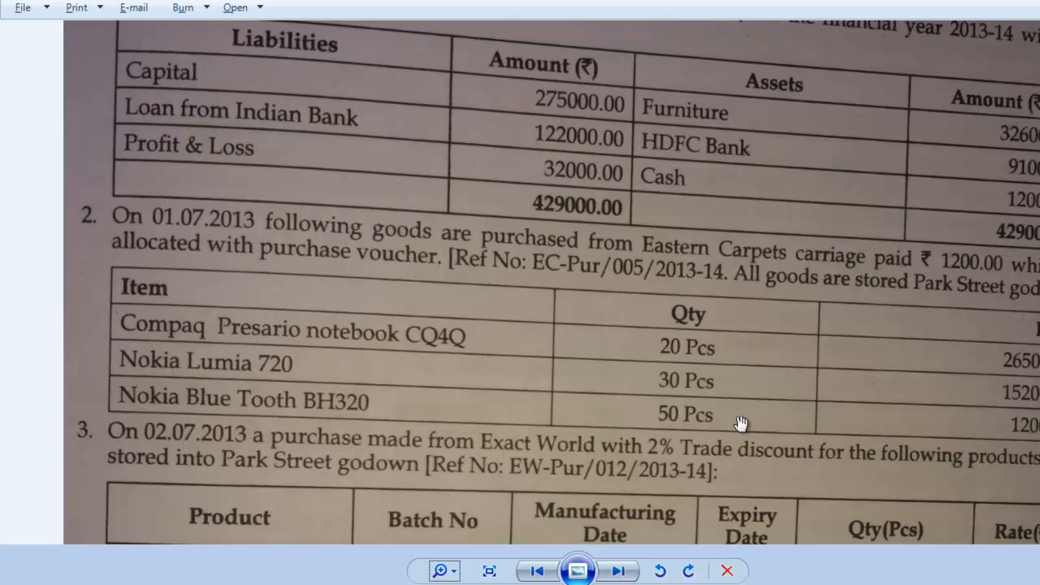
key(alt+Tab)
key(alt+c)
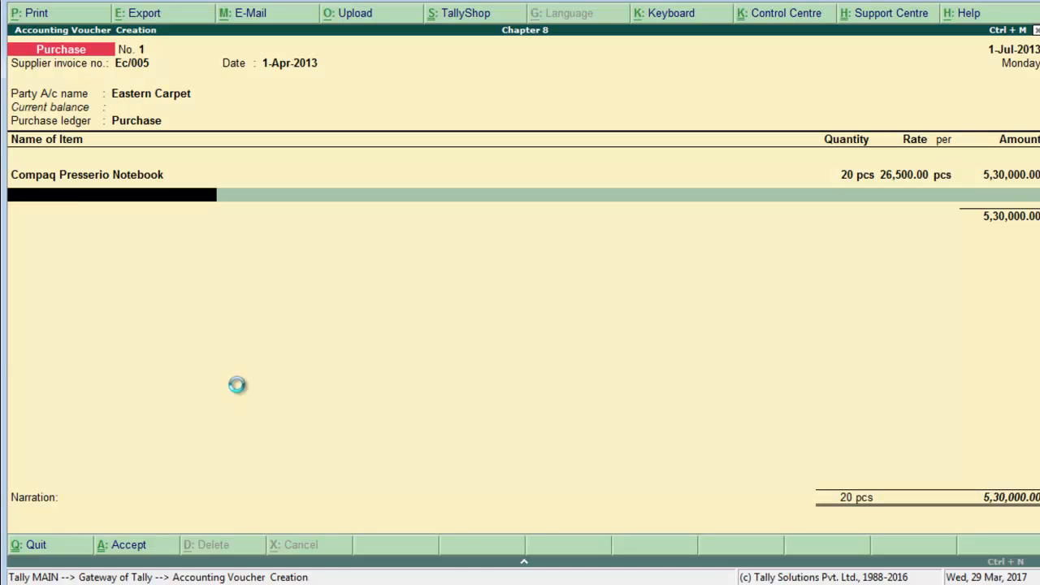
text(Noki)
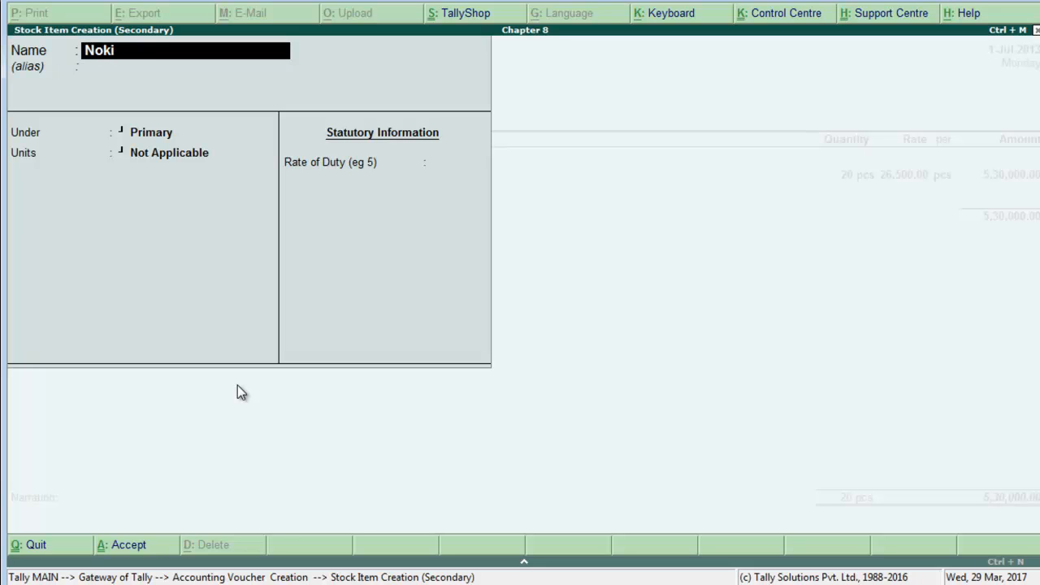
text(a Lumia 720)
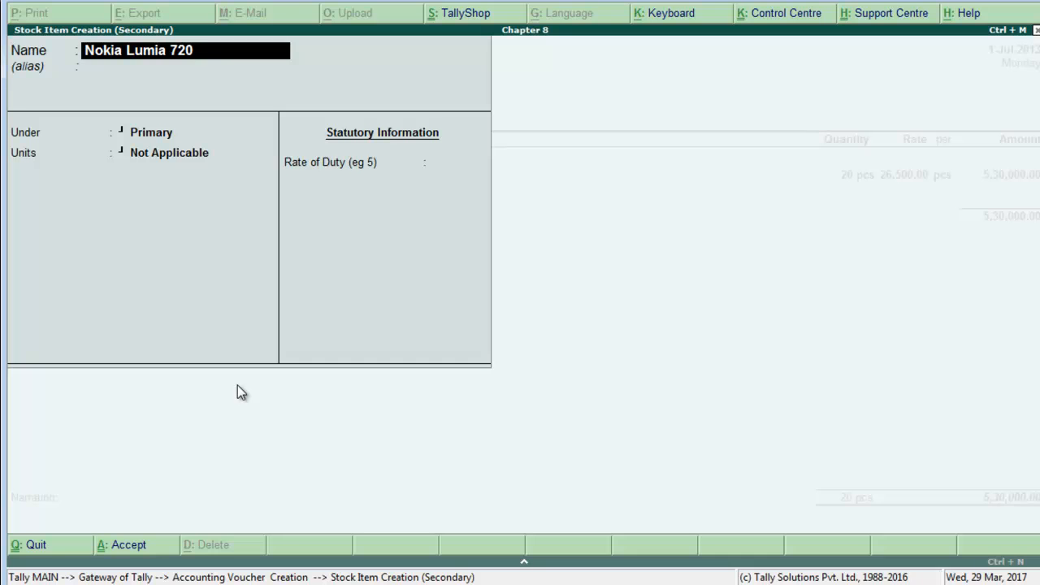
key(Return)
key(Return)
key(Return)
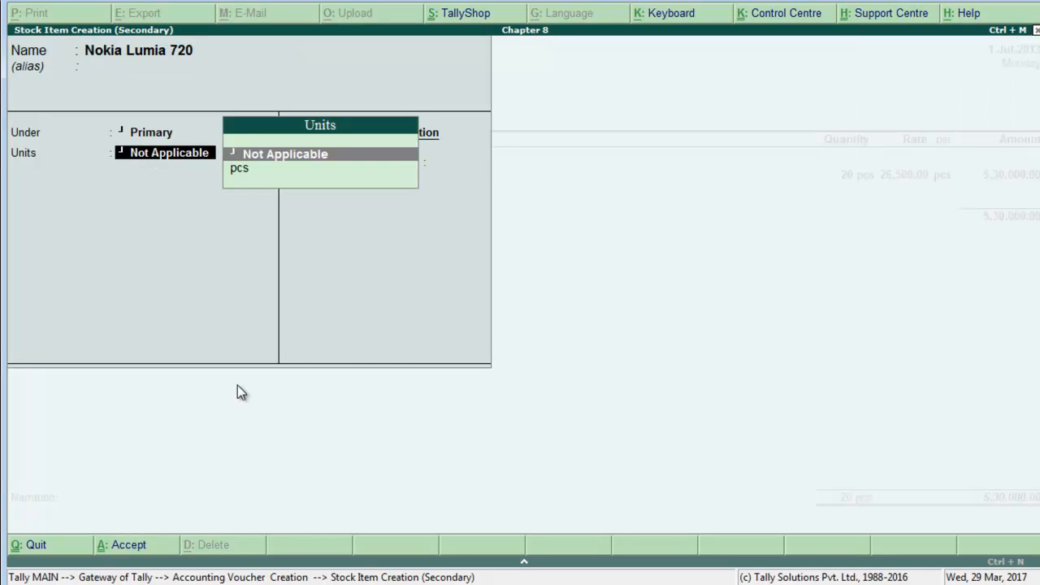
key(Down)
key(Return)
key(Return)
key(Return)
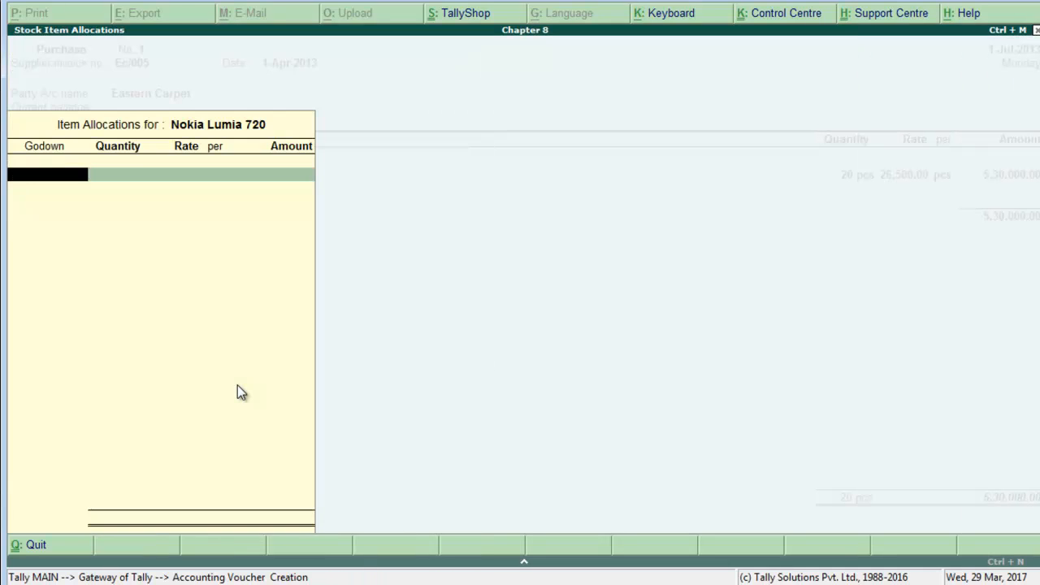
Check the Lumia's figures in Windows Photo Viewer, and allocate 30 pcs at a rate of 15,200 to Parkstreet in Tally
key(Down)
key(Return)
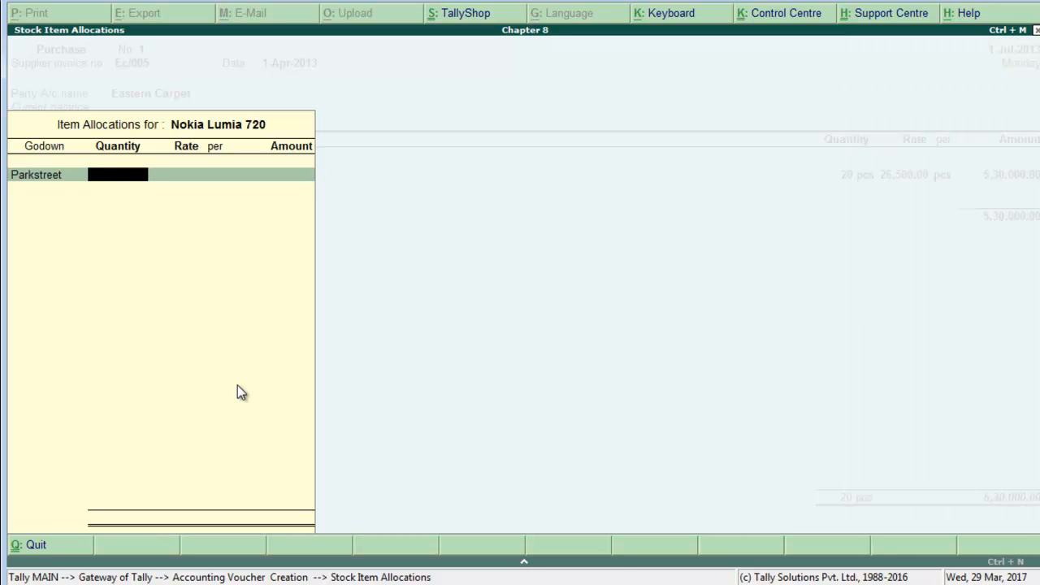
key(alt+Tab)
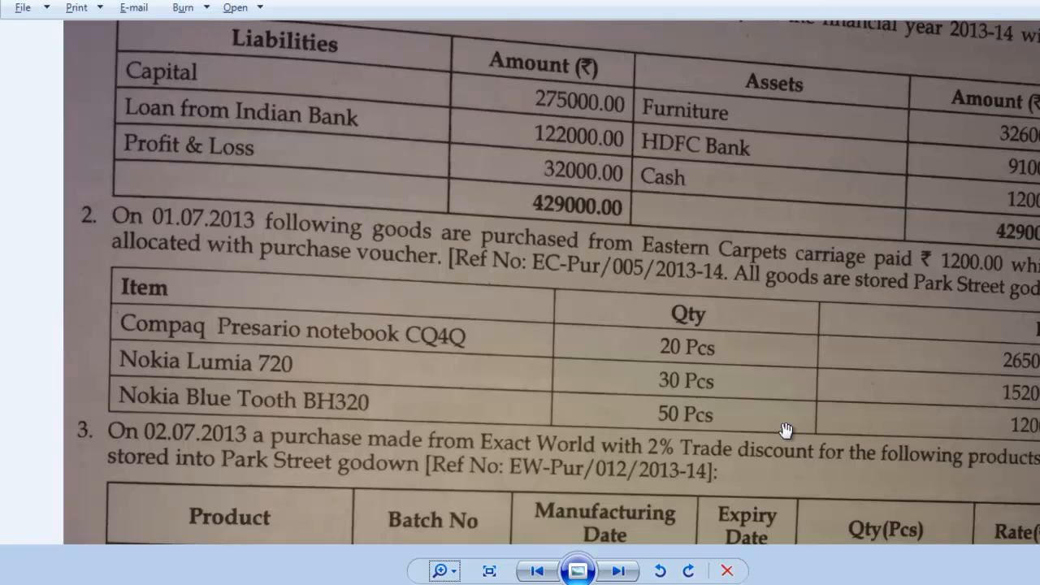
key(alt+Tab)
text(30)
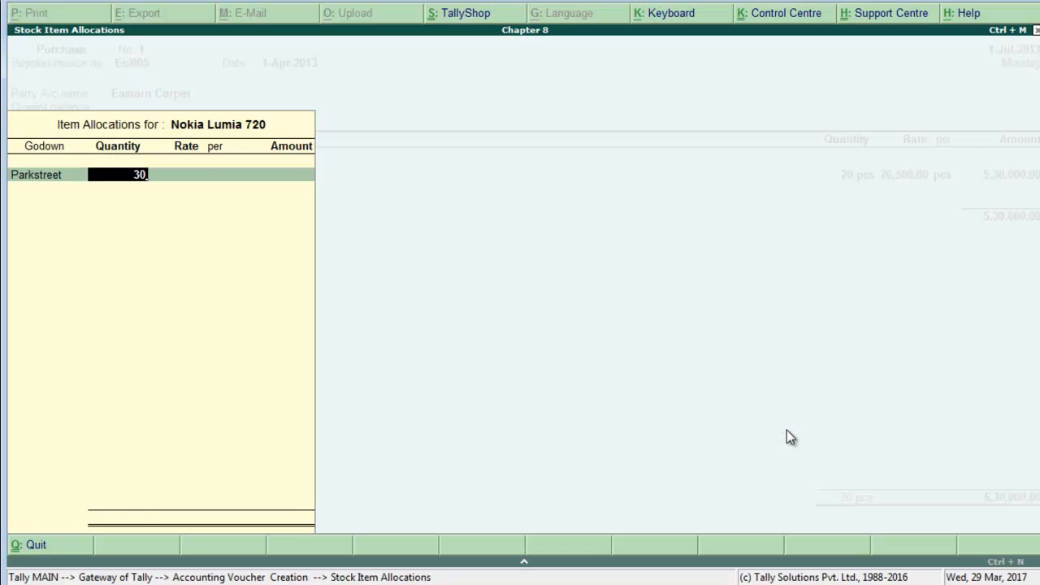
key(Return)
text(1)
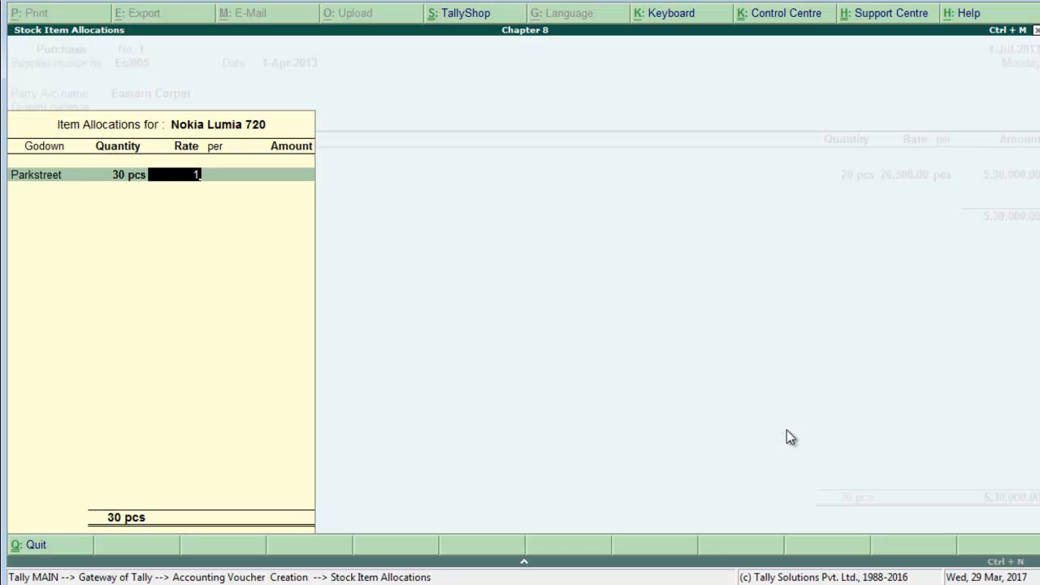
text(5,200)
key(Return)
key(Return)
key(Return)
key(Return)
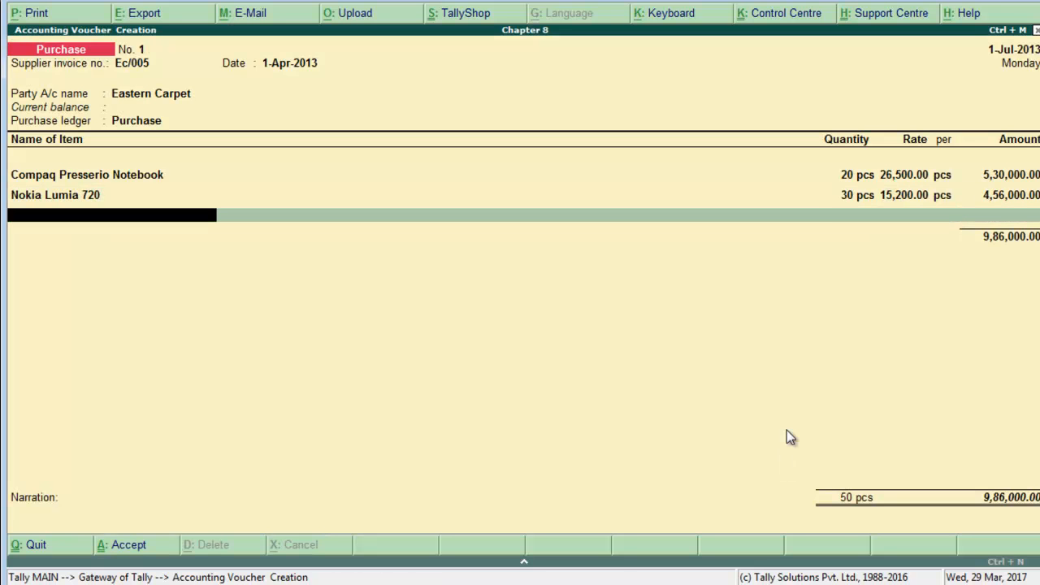
Check the third item in Windows Photo Viewer, and create the stock item Nokia Bluetooth in Tally under Primary with units pcs
key(alt+c)
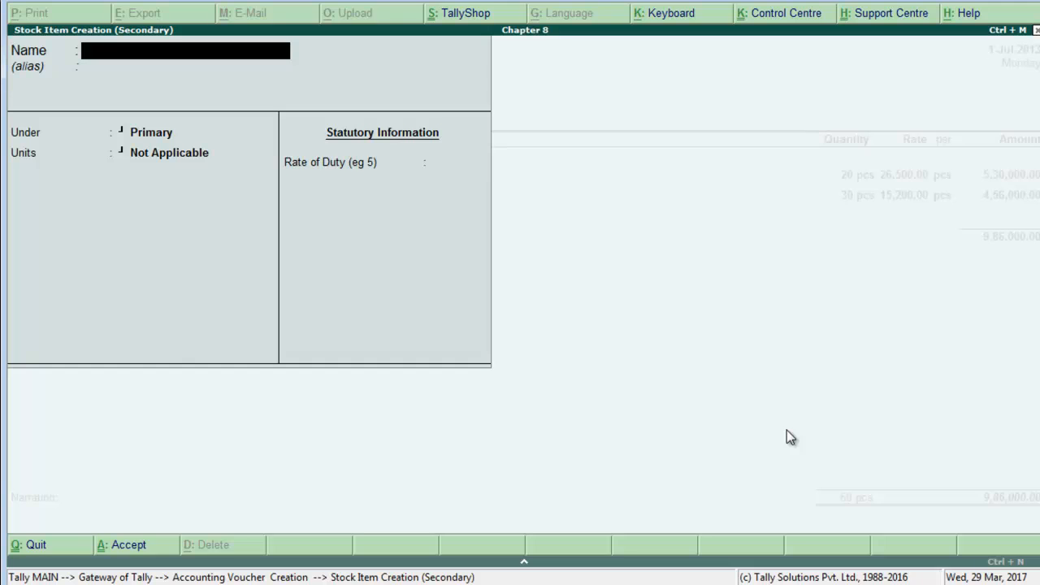
key(alt+Tab)
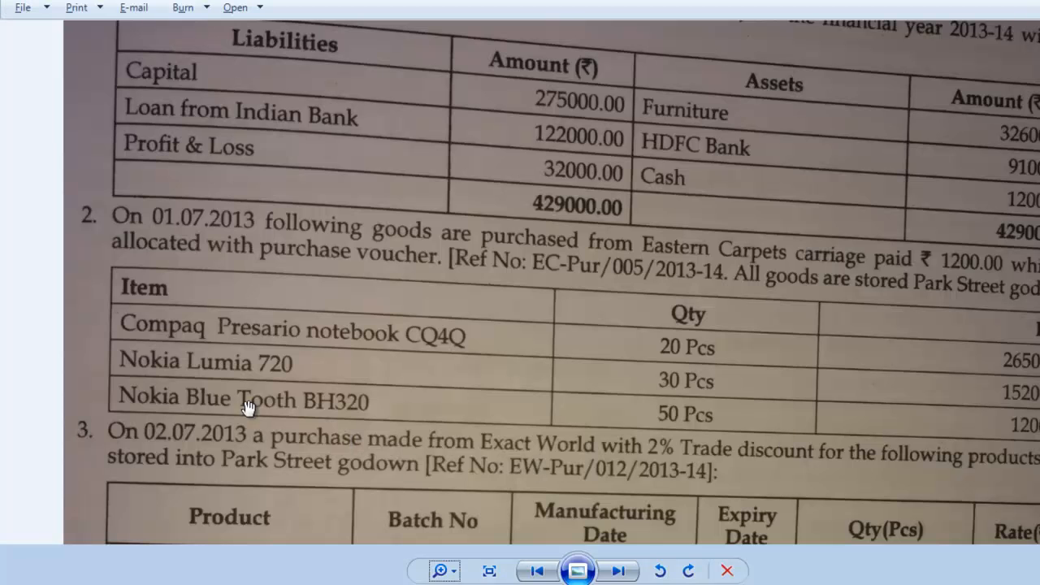
key(alt+Tab)
text(B)
key(BackSpace)
text(No)
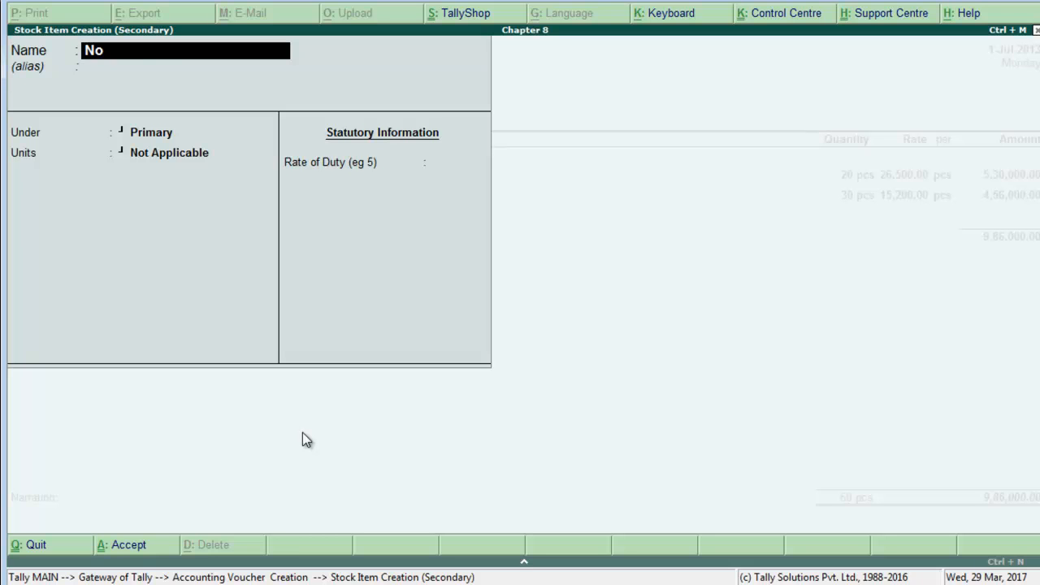
text(kia bluetooth)
key(Return)
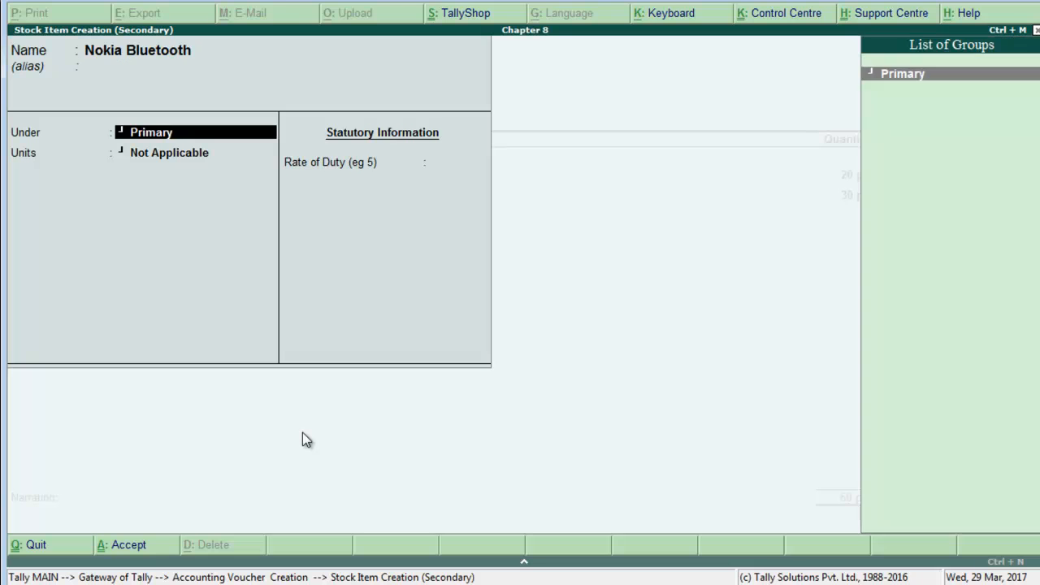
key(Return)
key(Down)
key(Return)
key(Return)
key(ctrl+a)
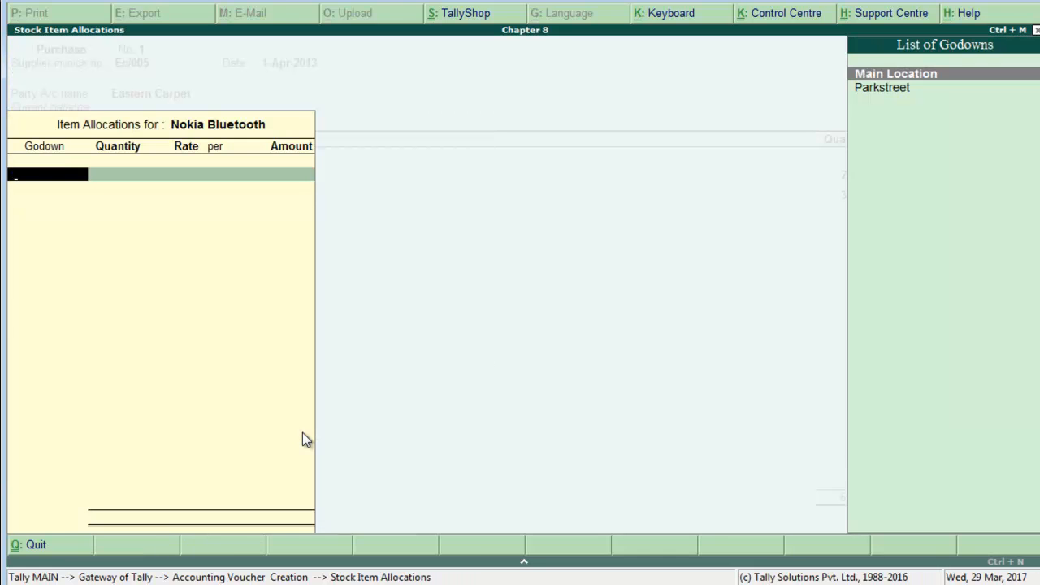
Check the Bluetooth item's figures in Windows Photo Viewer, allocate 50 pcs at a rate of 1200 to Parkstreet in Tally, and end the item list
key(Down)
key(Return)
key(alt+Tab)
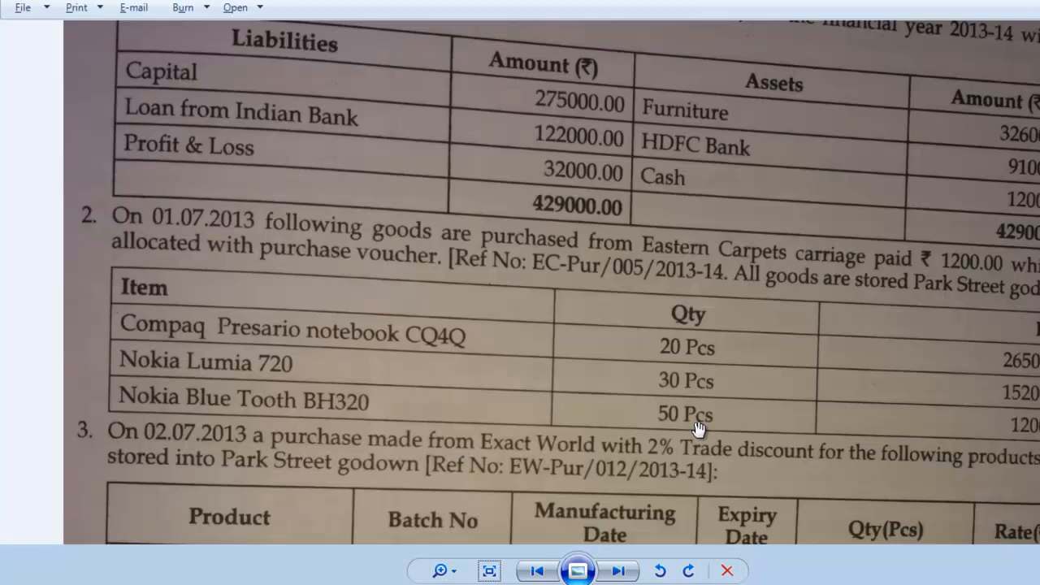
key(alt+Tab)
text(50)
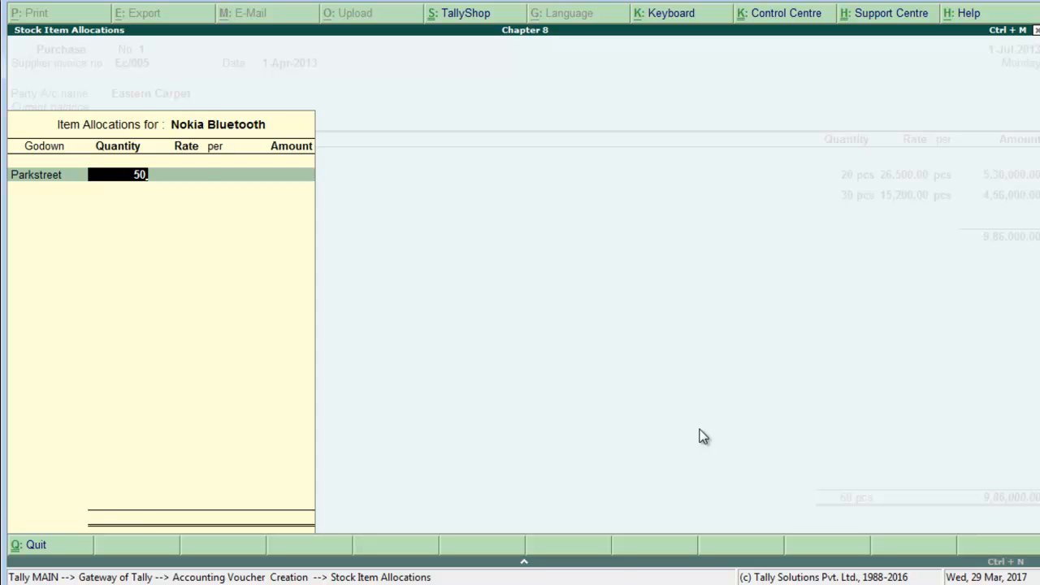
key(Return)
text(1200)
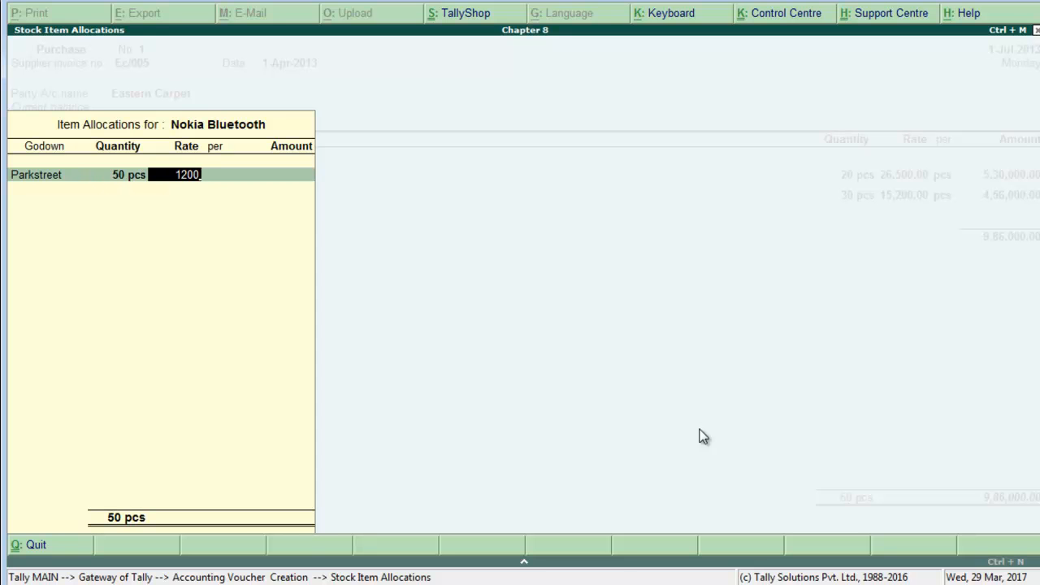
key(Return)
key(Return)
key(Return)
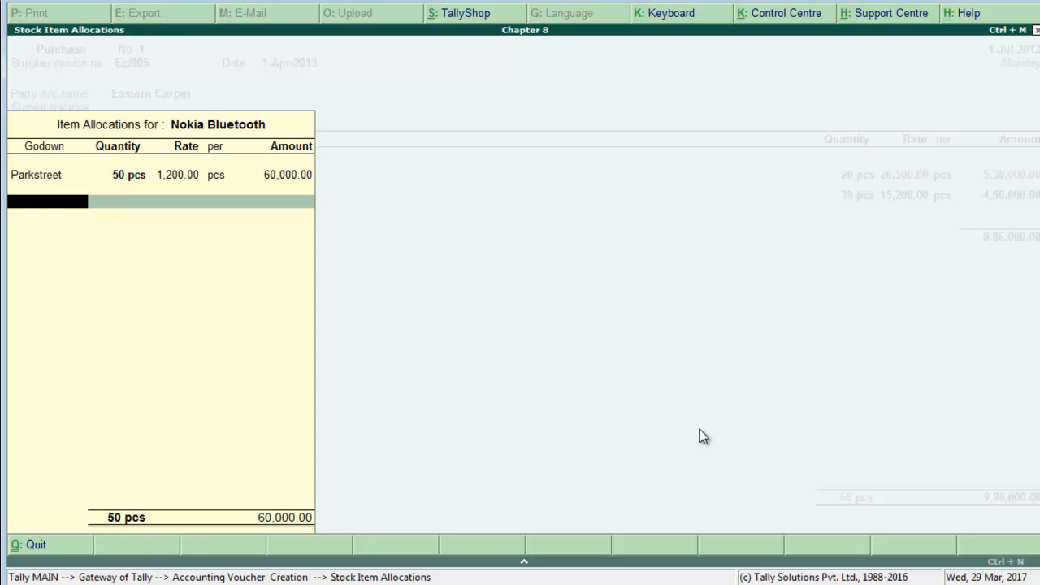
key(Return)
key(Return)
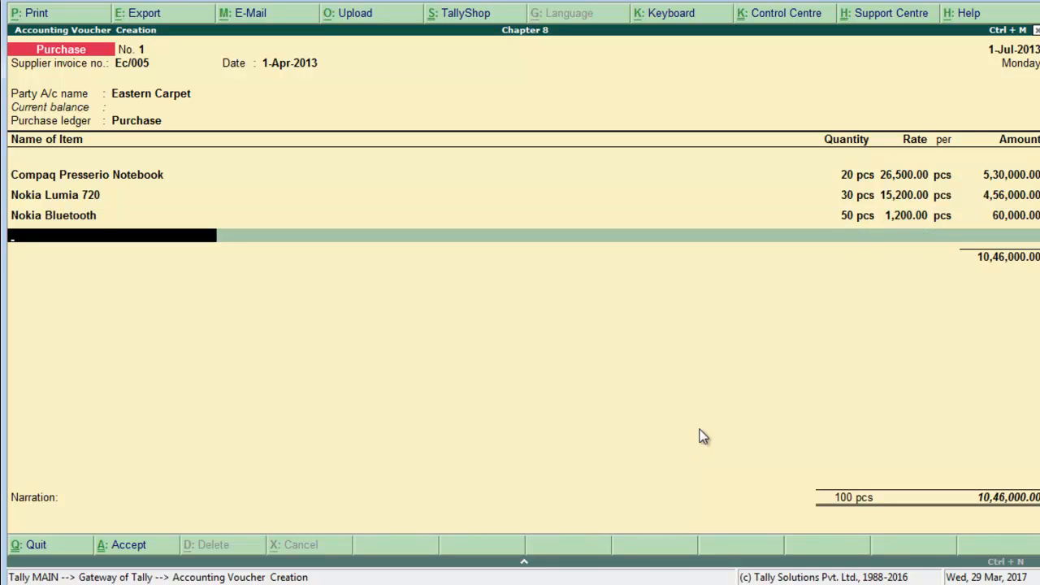
key(Return)
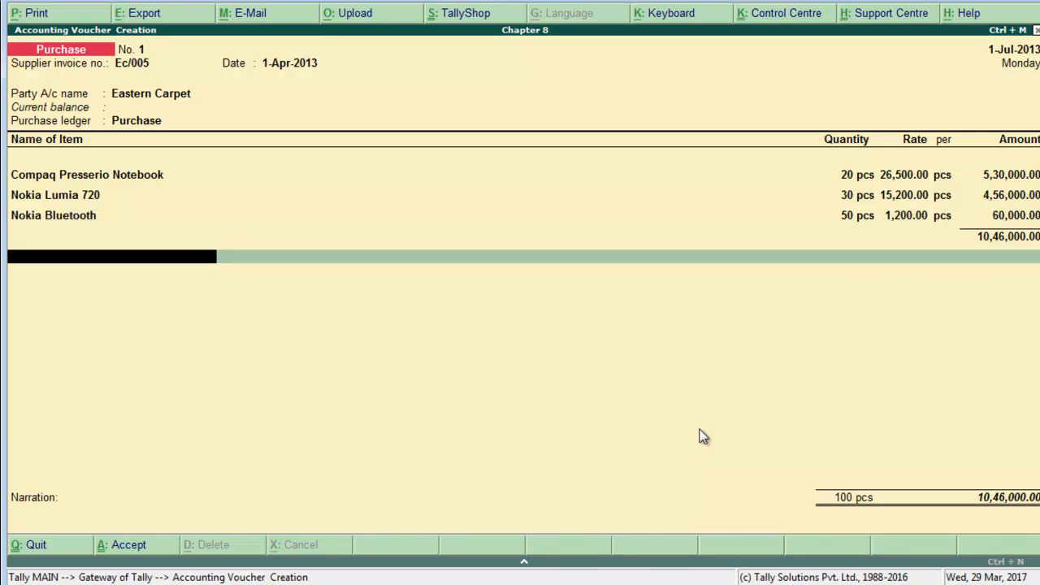
Check the carriage details in Windows Photo Viewer, and create the ledger Carriage in Tally under Direct Expenses with inventory values not affected
key(alt+Tab)
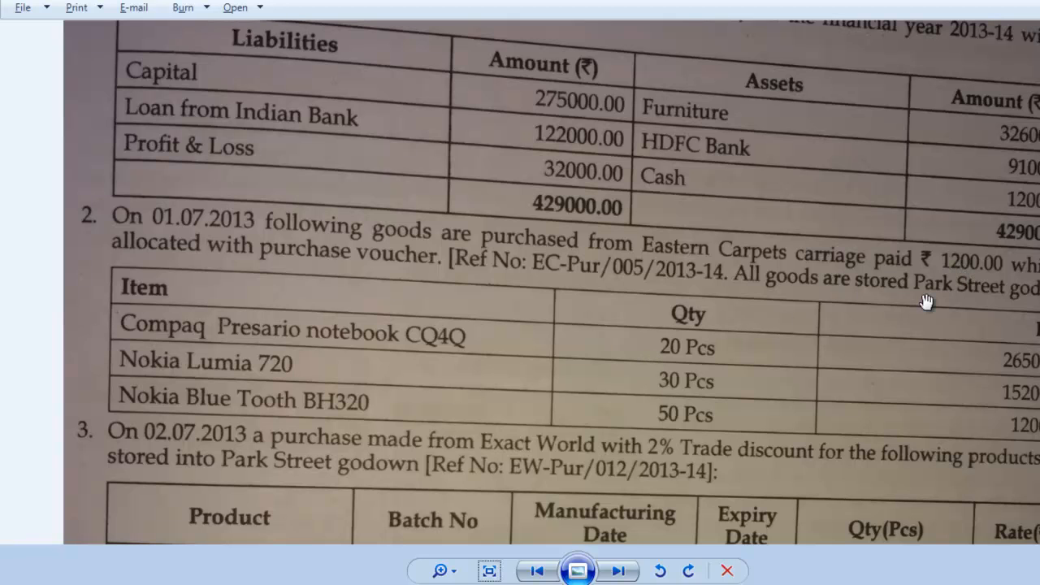
key(alt+Tab)
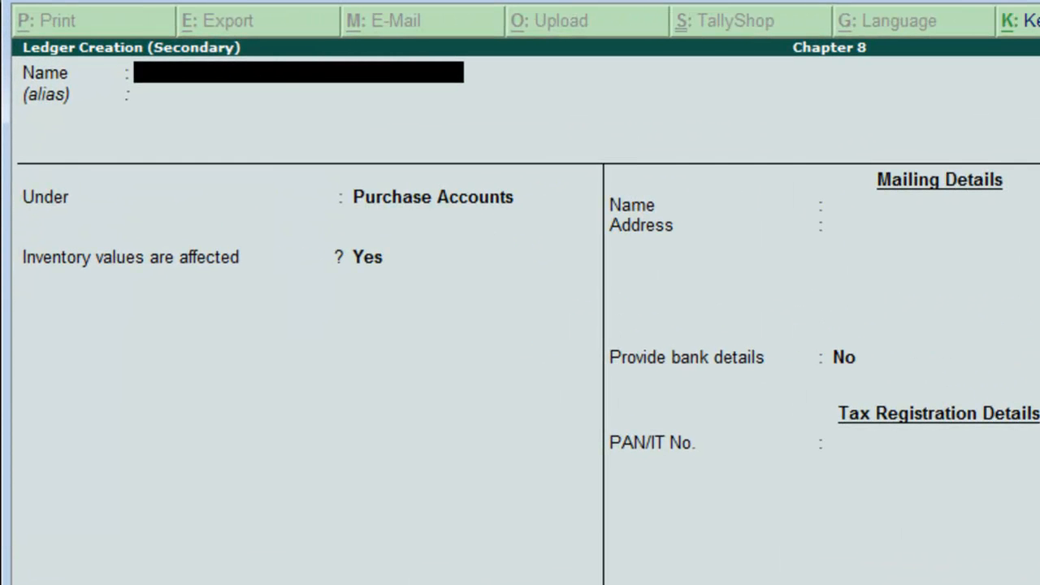
text(Carriage)
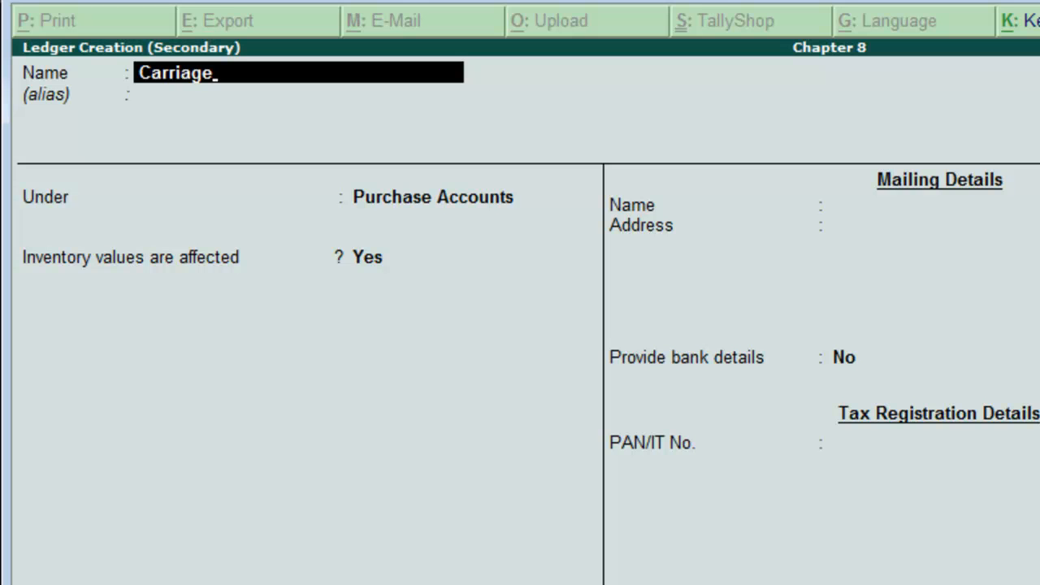
key(Return)
key(Return)
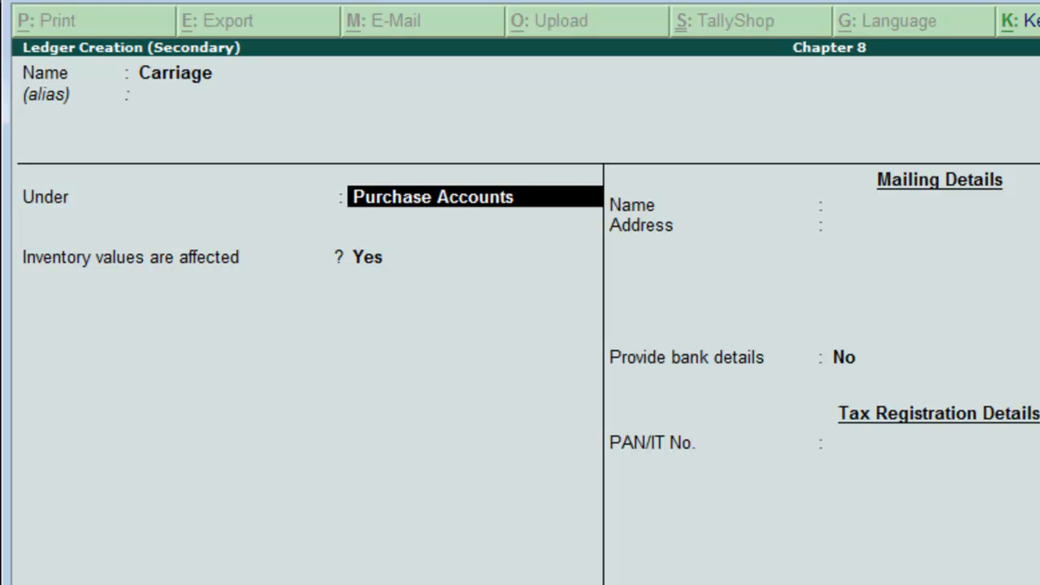
text(D)
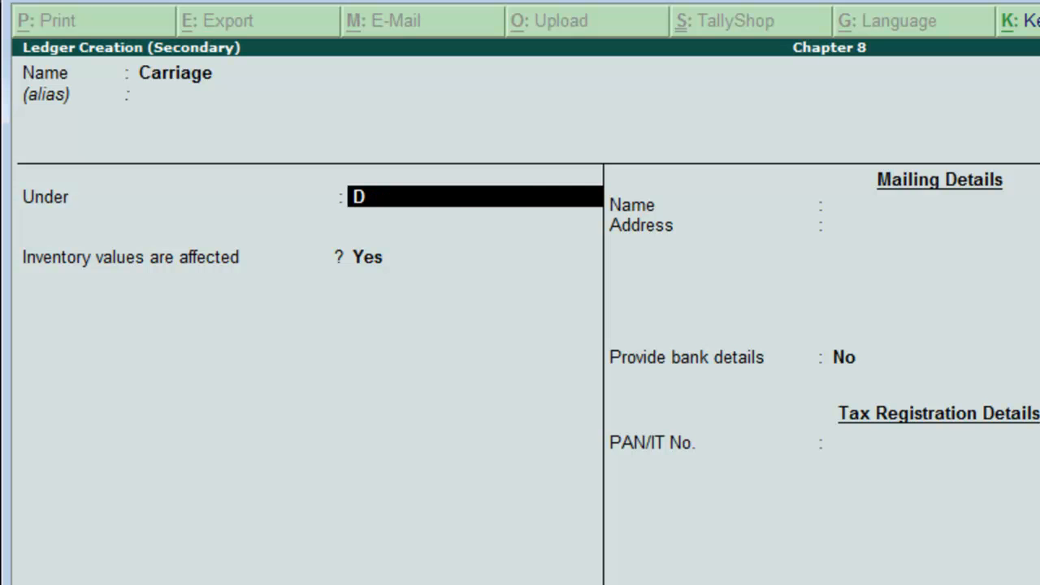
key(Return)
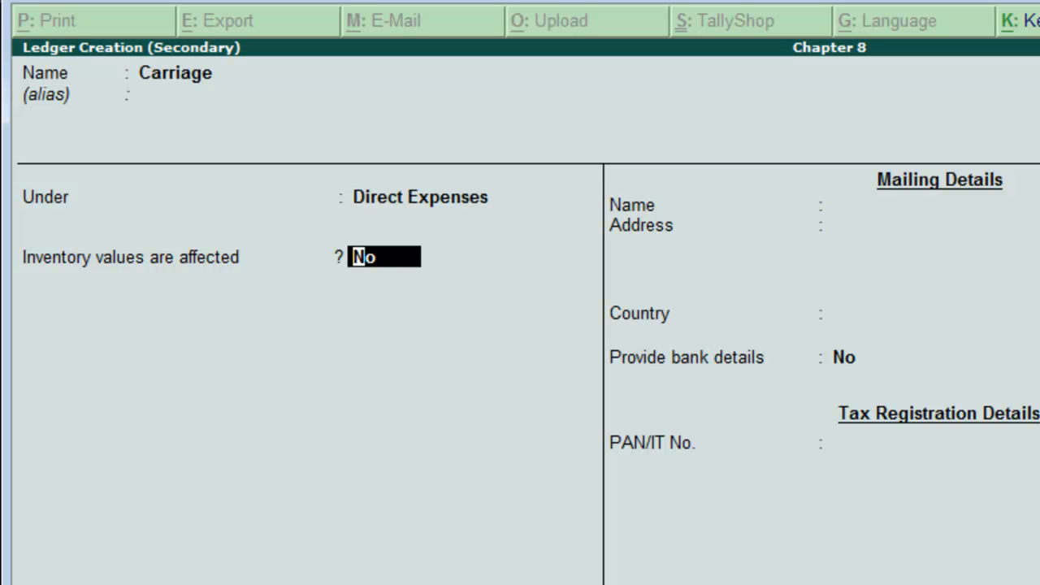
key(Return)
key(Return)
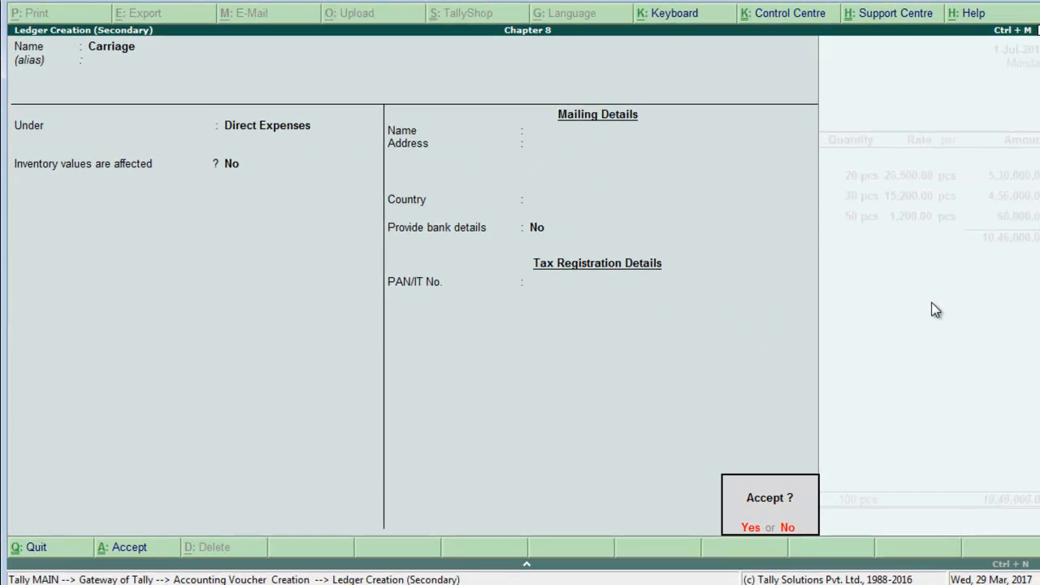
key(Return)
key(Return)
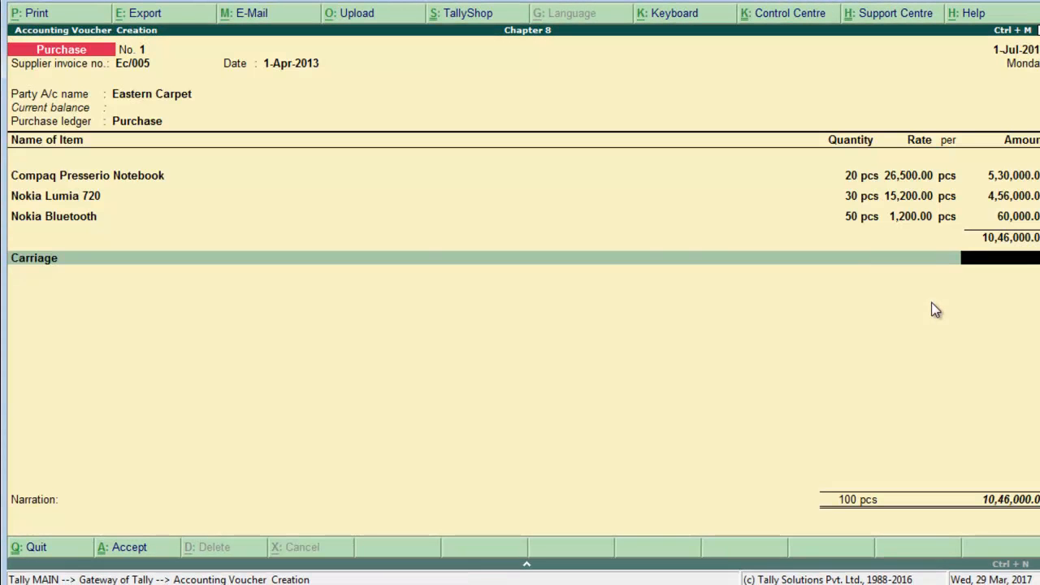
Check the carriage amount in Windows Photo Viewer, enter 1200 for Carriage in Tally, and accept the purchase voucher with an empty narration
key(alt+Tab)
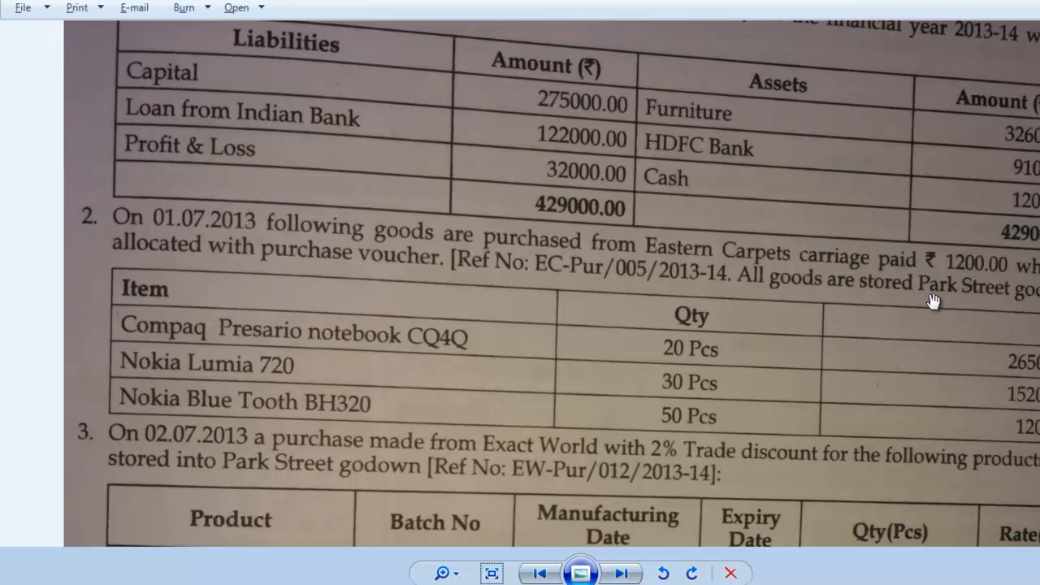
key(alt+Tab)
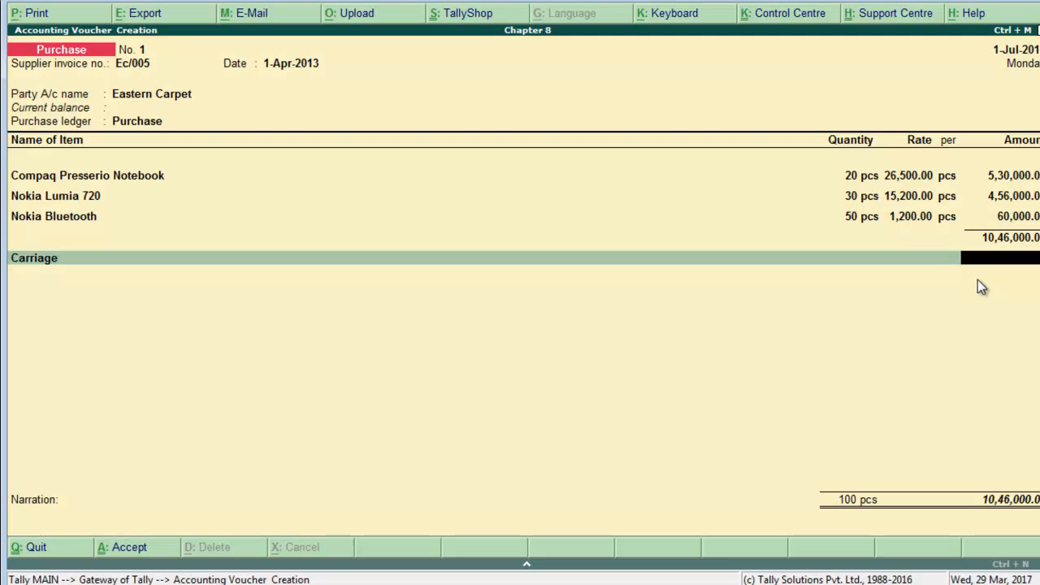
text(1200)
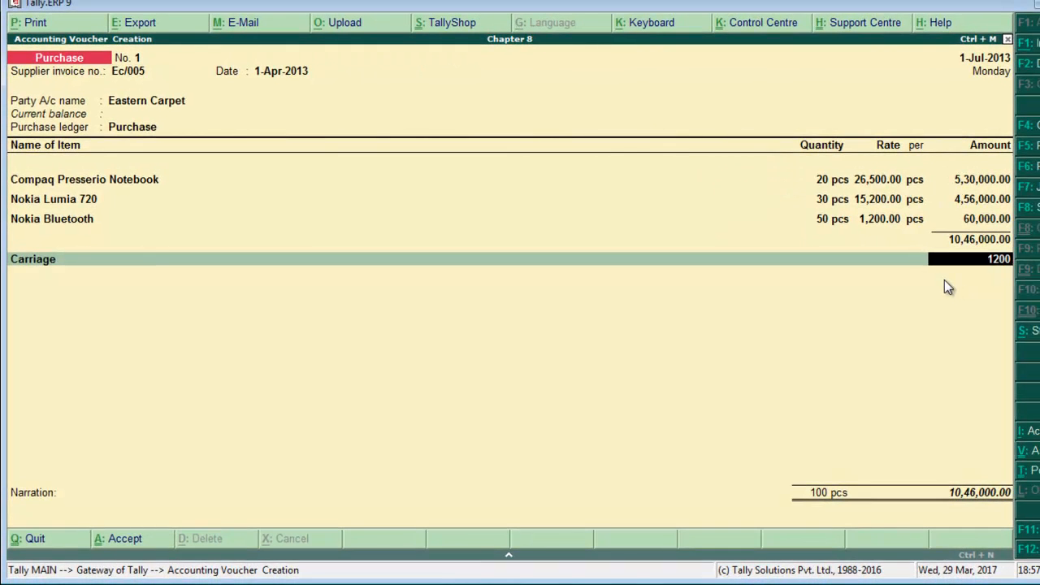
key(Return)
key(Return)
key(Return)
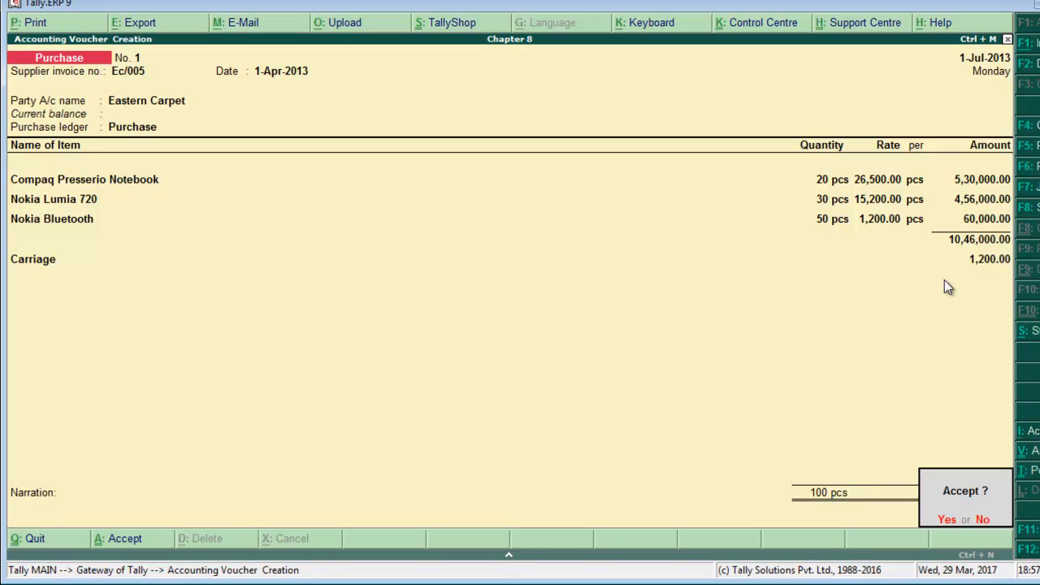
key(Return)
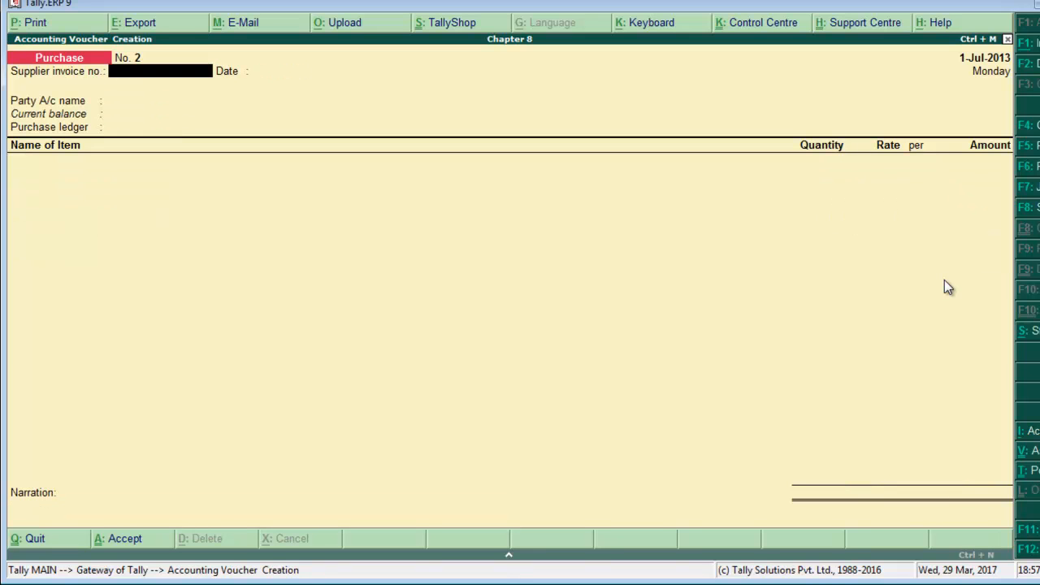
Leave voucher entry, and review the purchase accounts and direct expenses in the Profit & Loss A/c report
key(Escape)
key(Escape)
key(Escape)
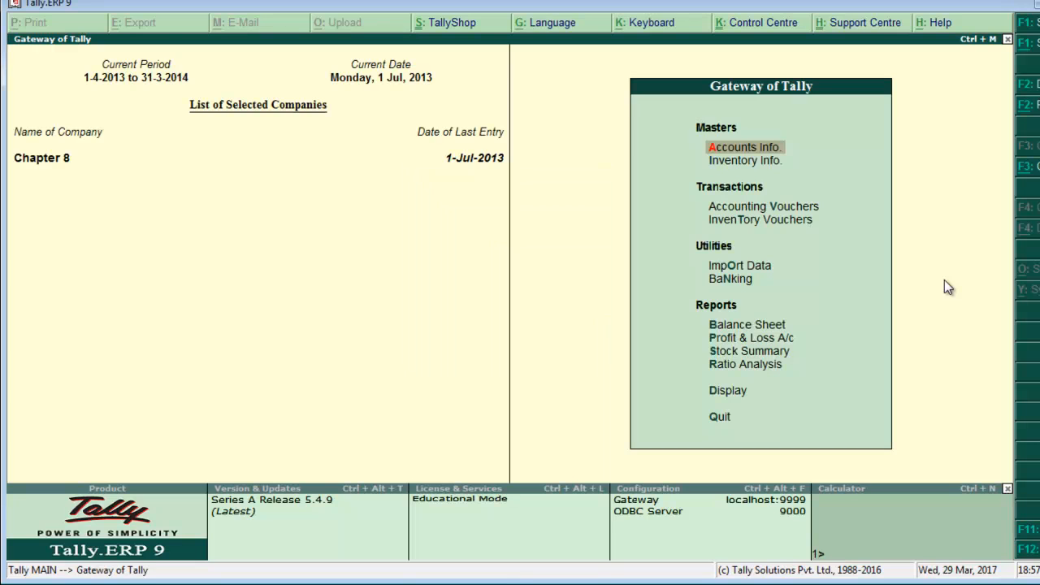
key(Down)
key(Down)
key(Down)
key(Down)
key(Down)
key(Down)
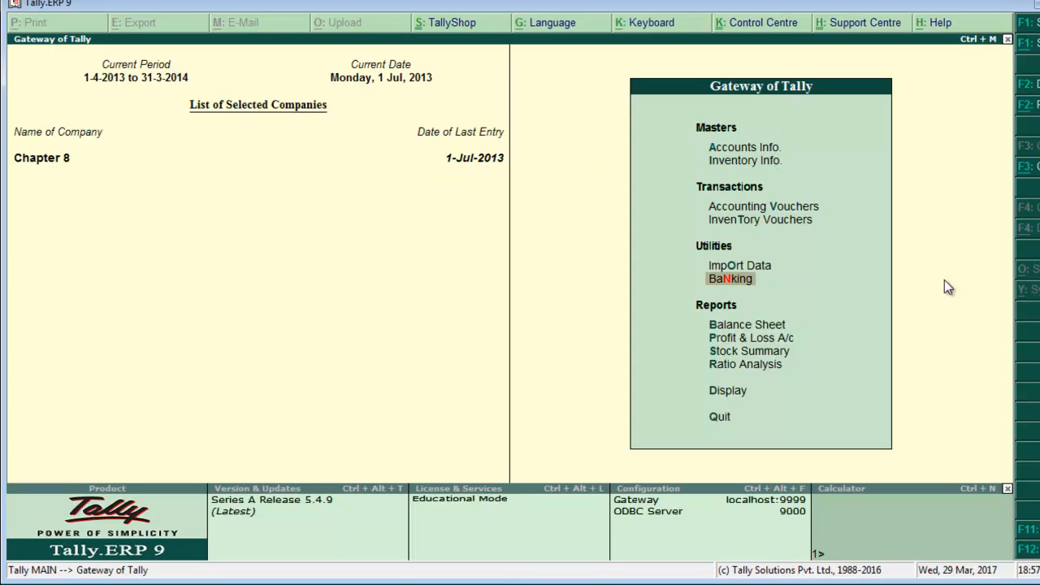
key(Down)
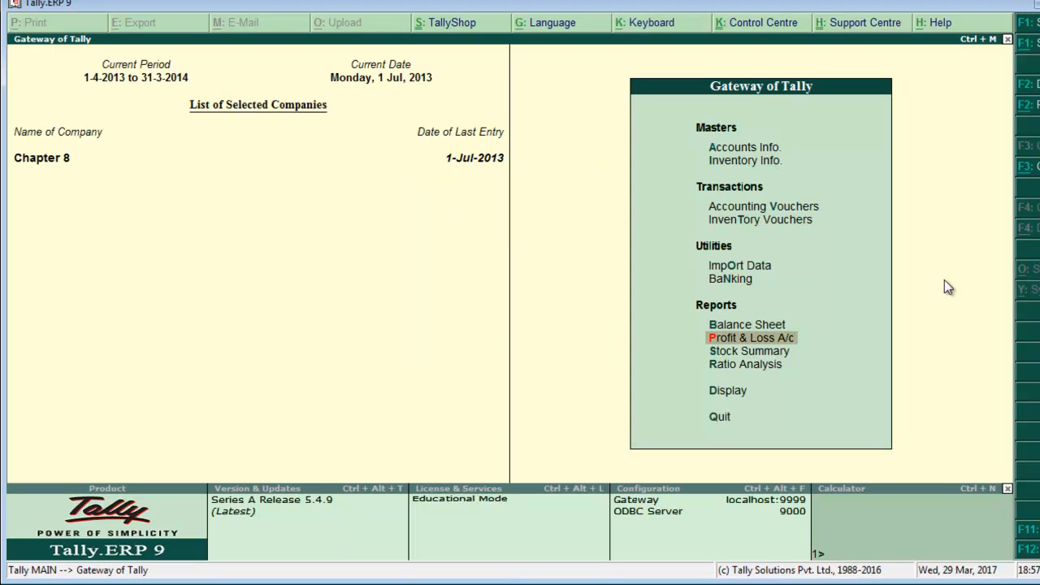
key(Up)
key(Down)
key(Return)
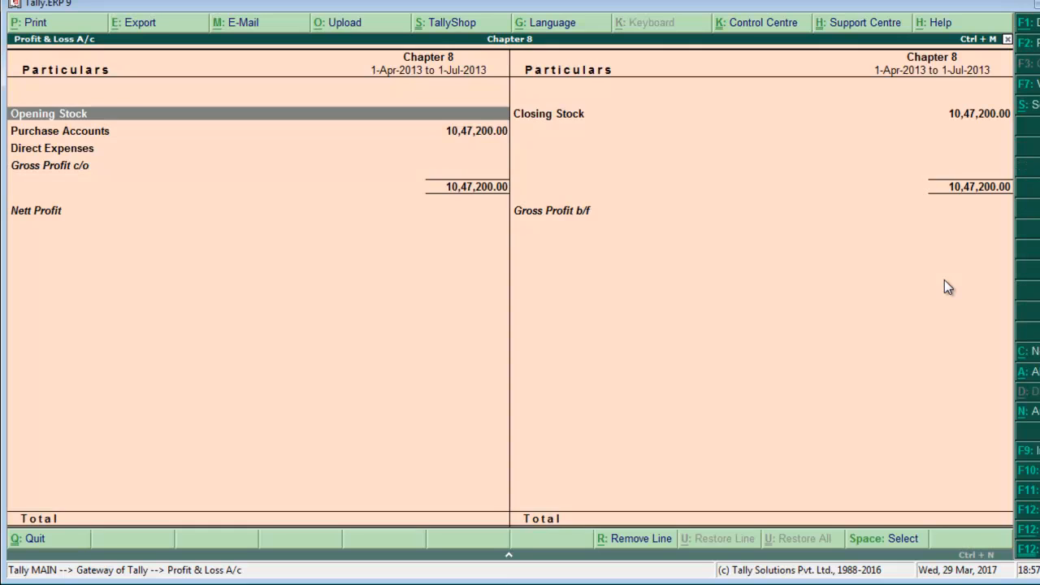
key(Down)
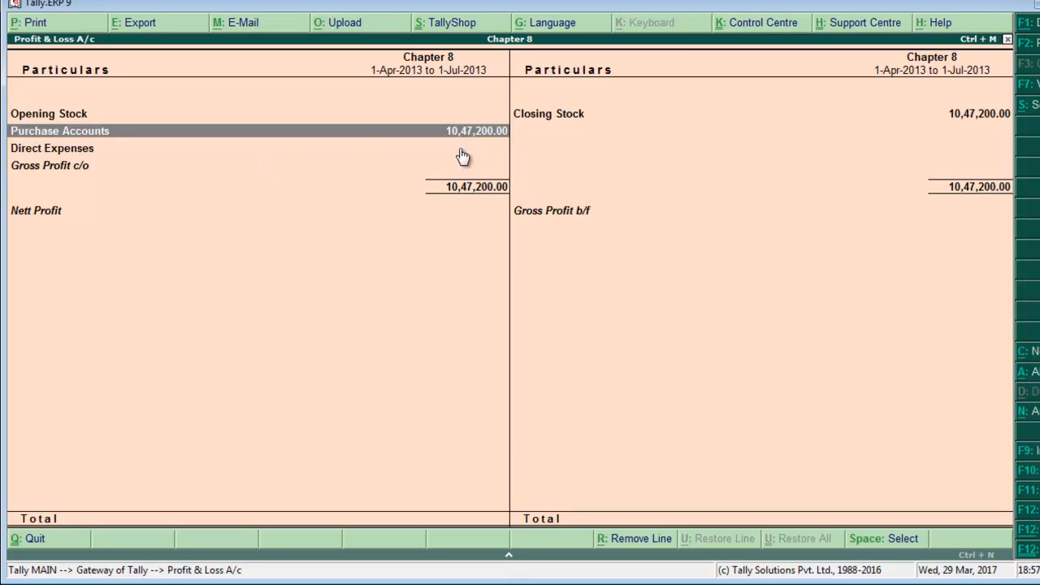
key(Down)
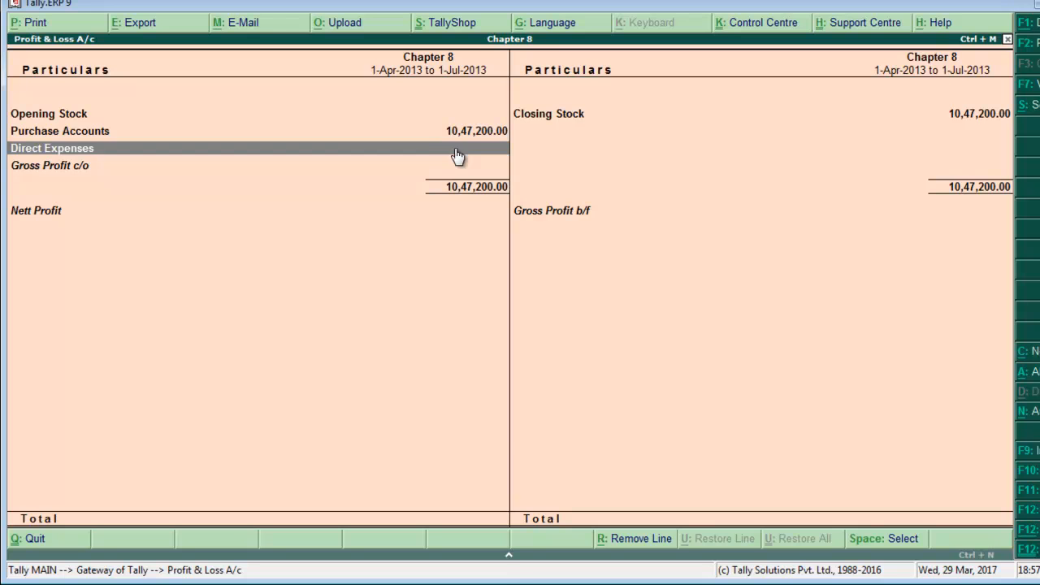
key(Up)
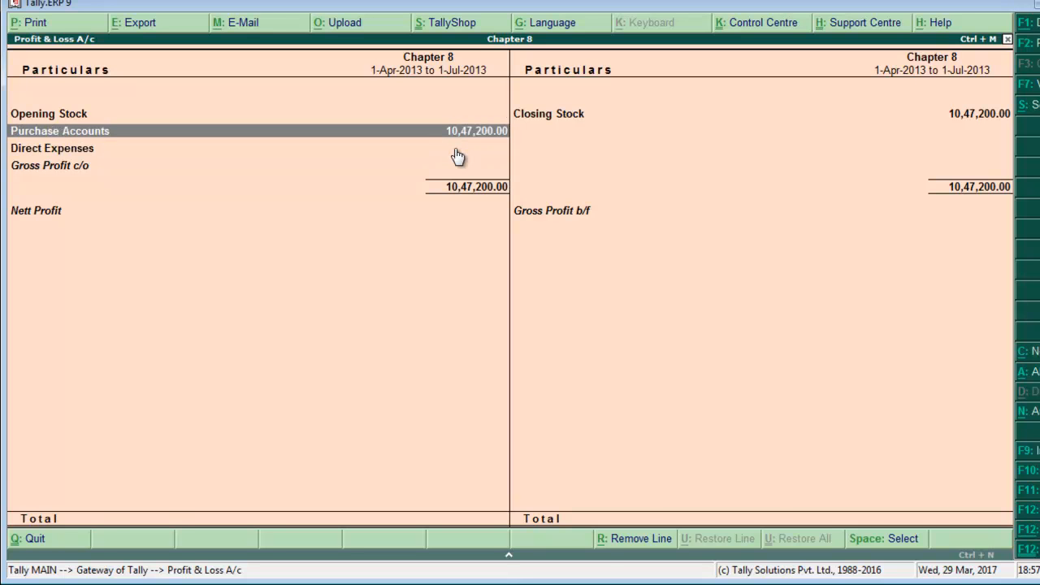
key(Escape)
Read the third transaction's purchase details in Windows Photo Viewer, and return to Tally
key(alt+Tab)
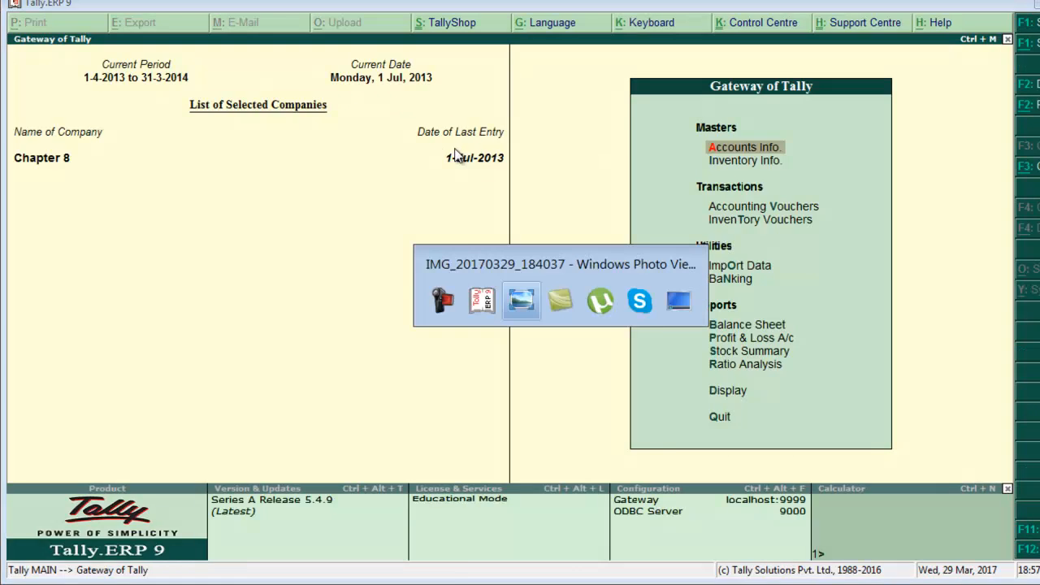
drag(362, 324, 382, 229)
drag(385, 302, 417, 183)
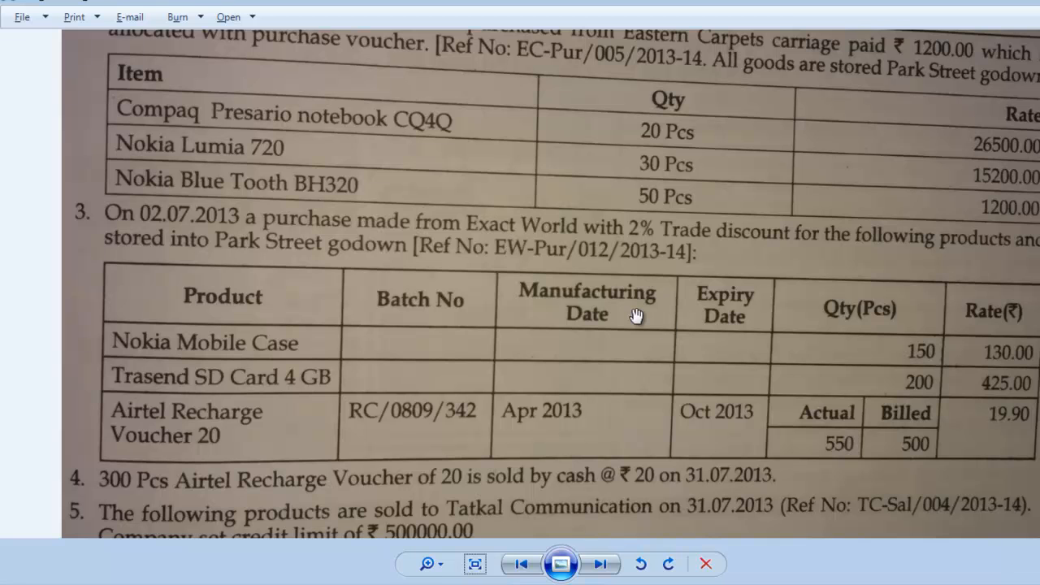
key(alt+Tab)
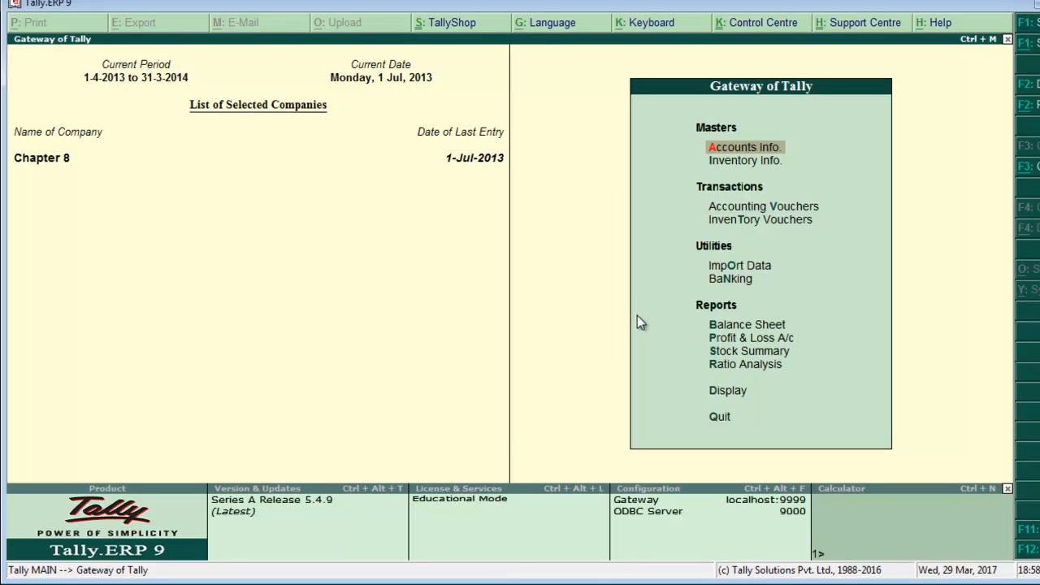
Enable batch-wise details with expiry dates for batches in the company's inventory features
key(F11)
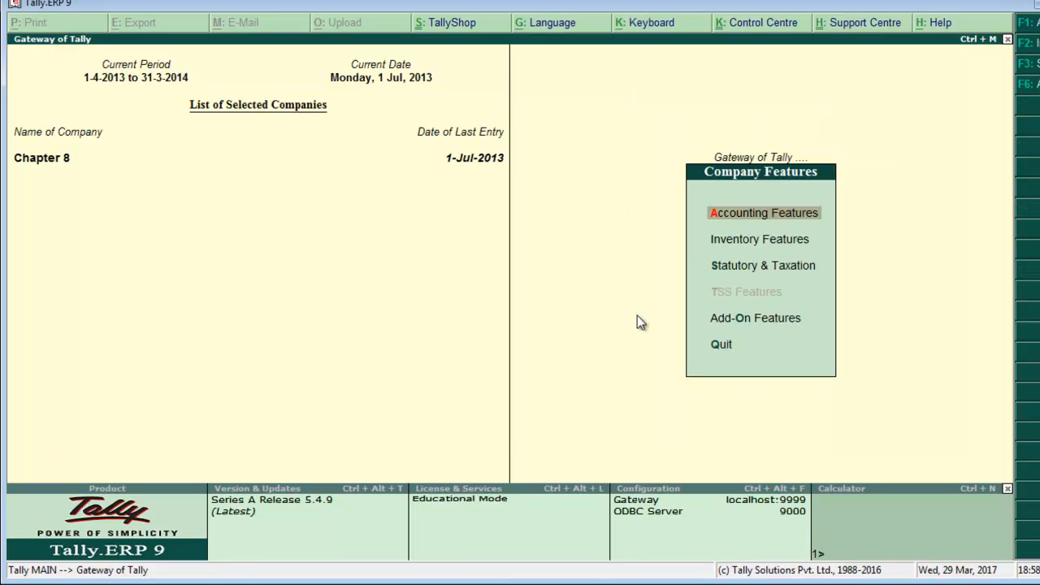
key(Down)
key(Return)
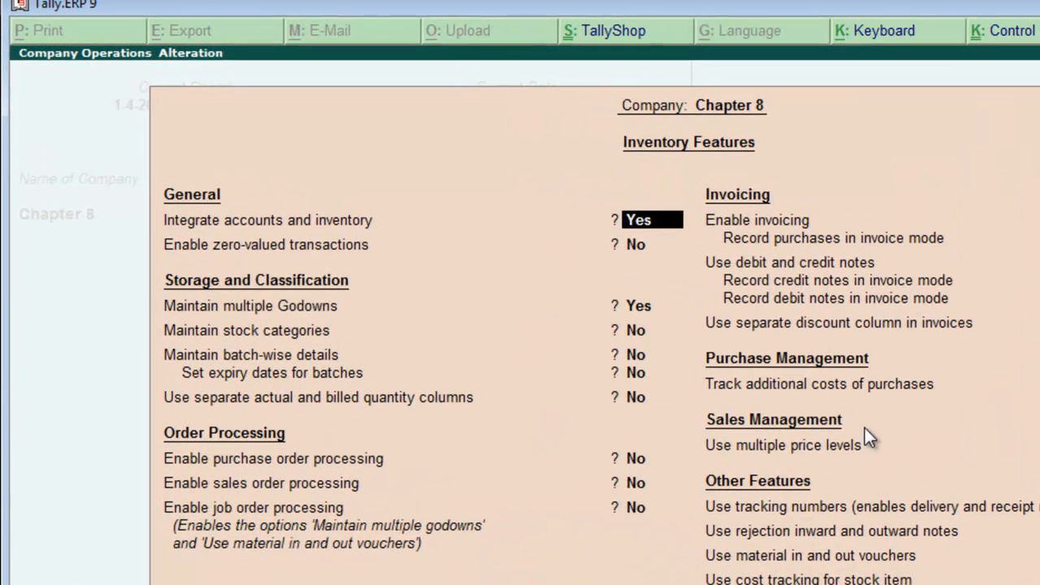
key(Down)
key(Down)
key(Down)
key(Down)
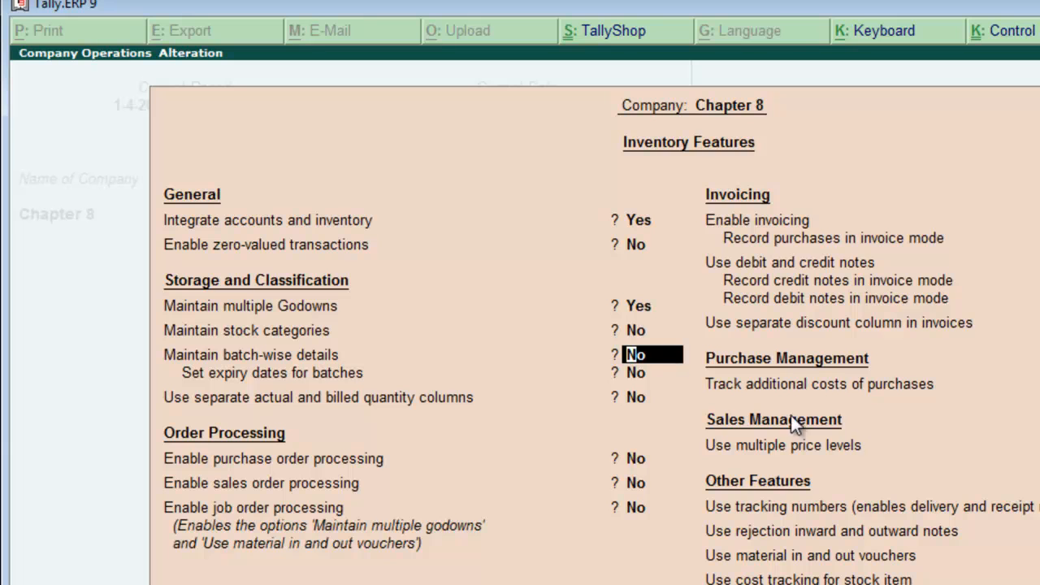
text(y)
key(Return)
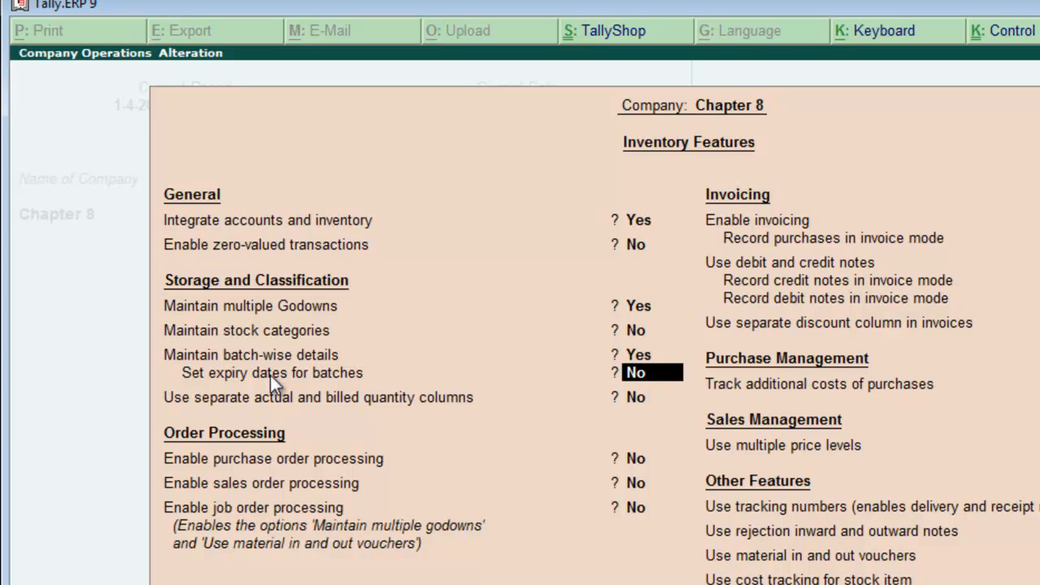
text(y)
key(Return)
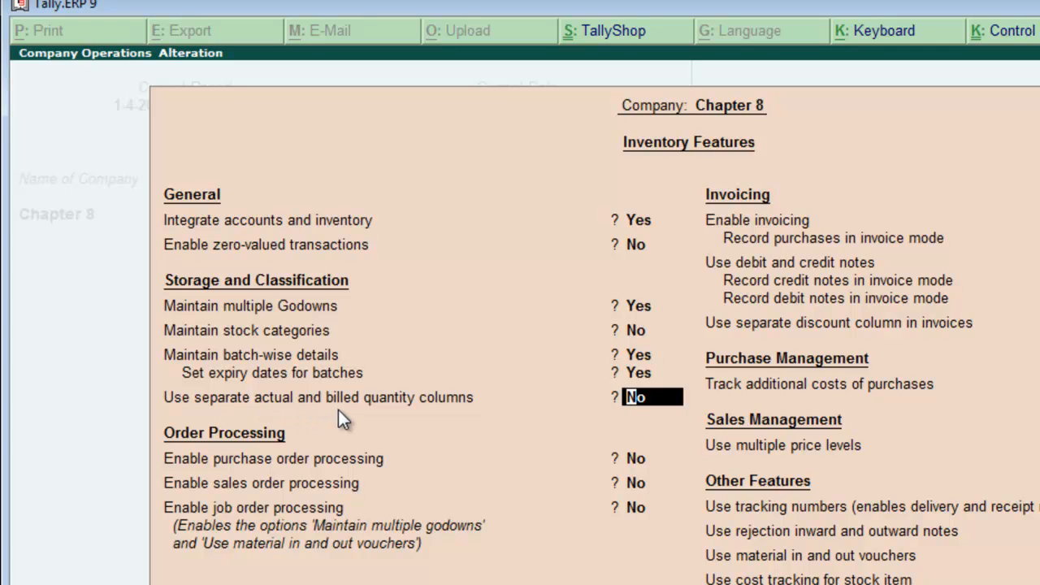
Enable separate actual and billed quantity columns in the inventory features, leaving order processing disabled
text(y)
key(Return)
key(Return)
key(Return)
key(Return)
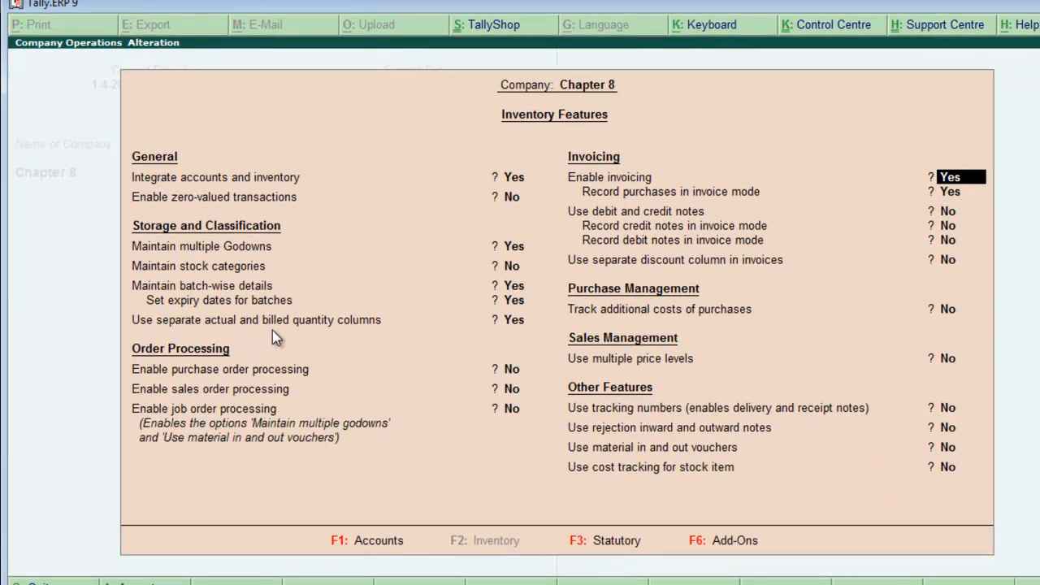
Enable the separate discount column in invoices, and save the inventory features with the remaining options unchanged
key(Return)
key(Return)
key(Return)
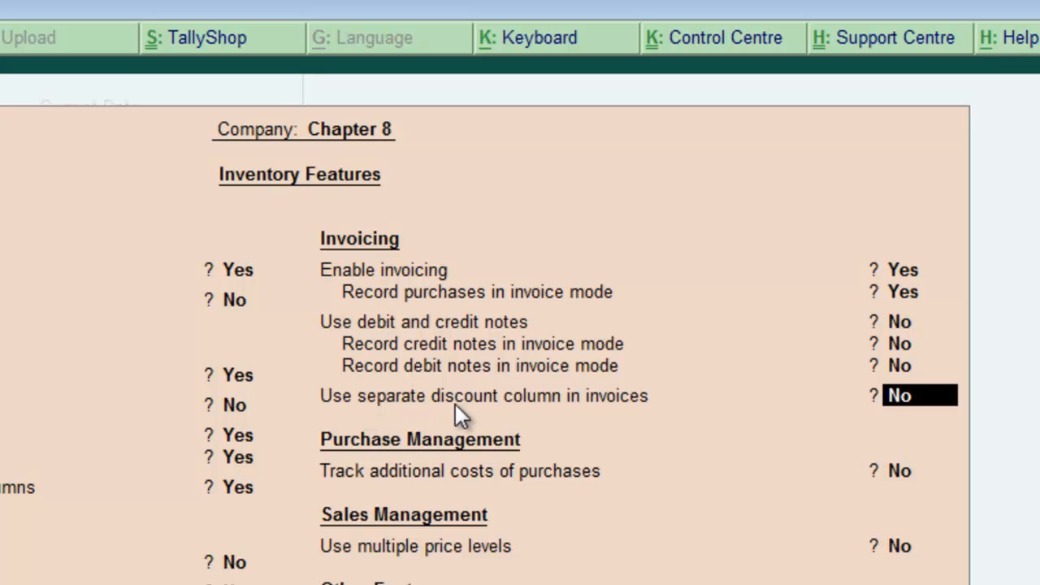
text(y)
key(Return)
key(Return)
key(Return)
key(Return)
key(Return)
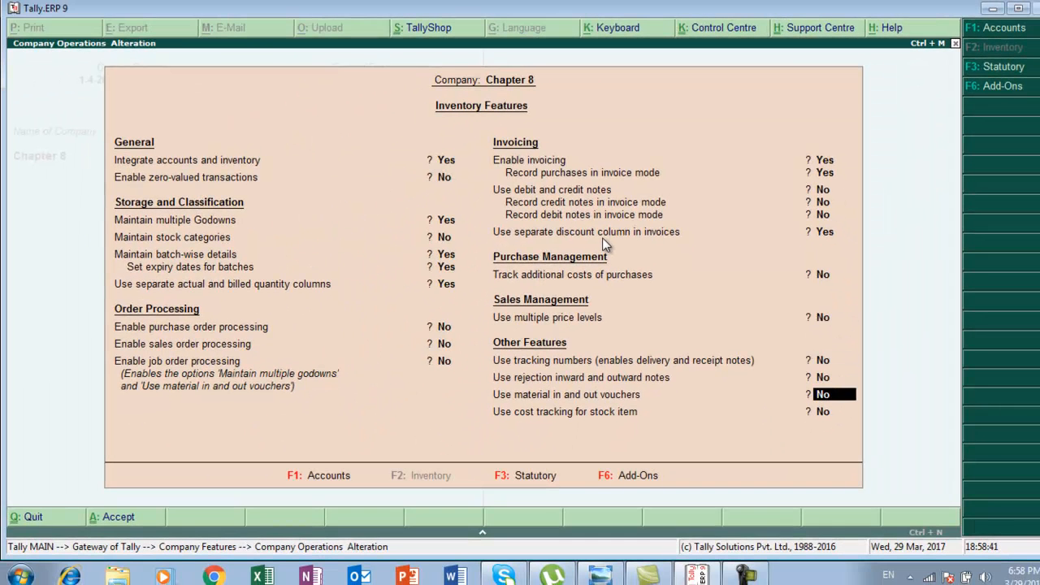
key(Return)
key(Return)
key(Return)
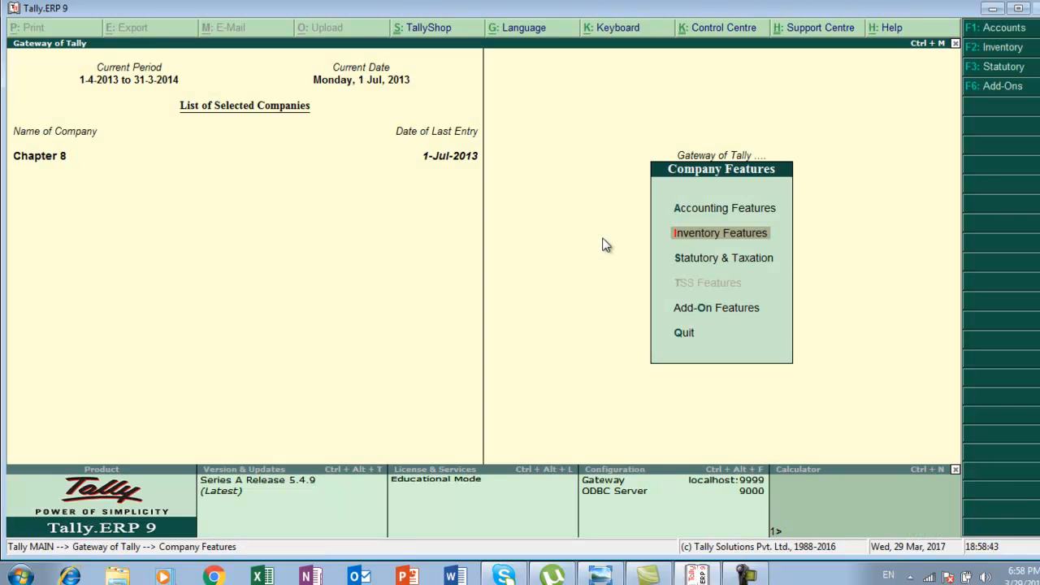
key(Escape)
key(Escape)
Check the purchase date in Windows Photo Viewer, and start a purchase voucher in Tally dated 2-Jul-2013
key(alt+Tab)
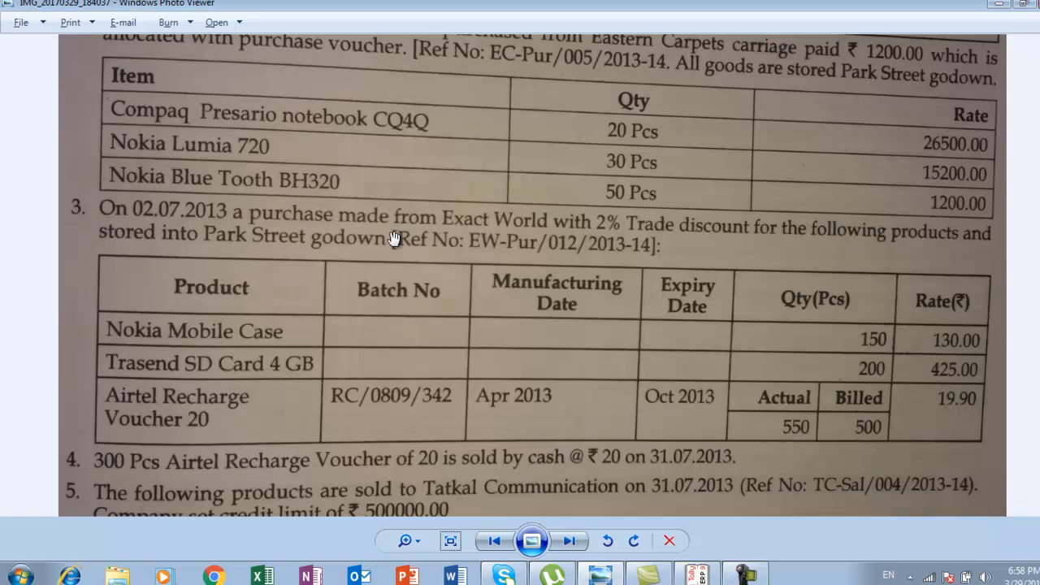
key(alt+Tab)
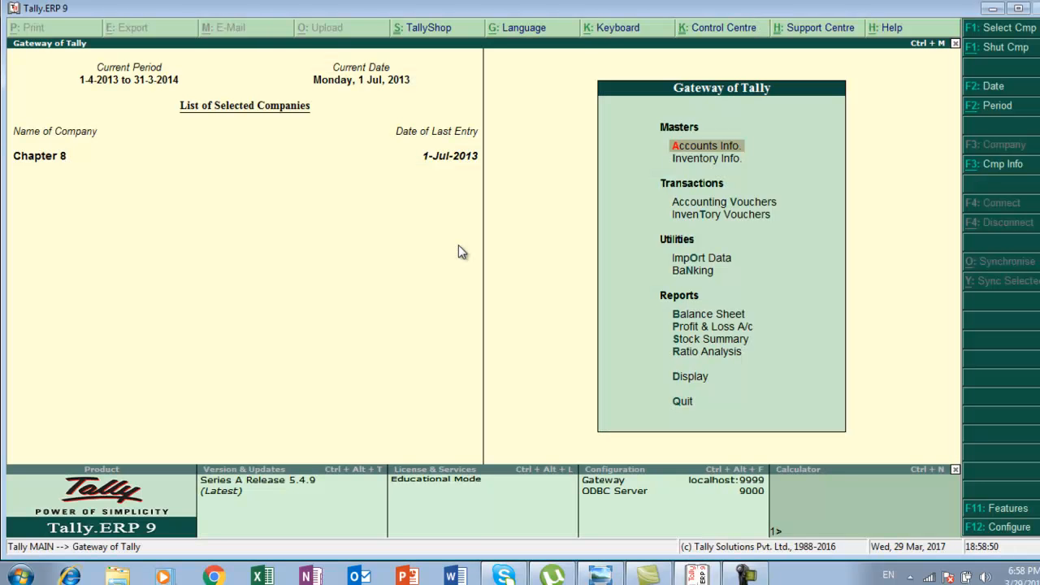
key(Down)
key(Down)
key(Return)
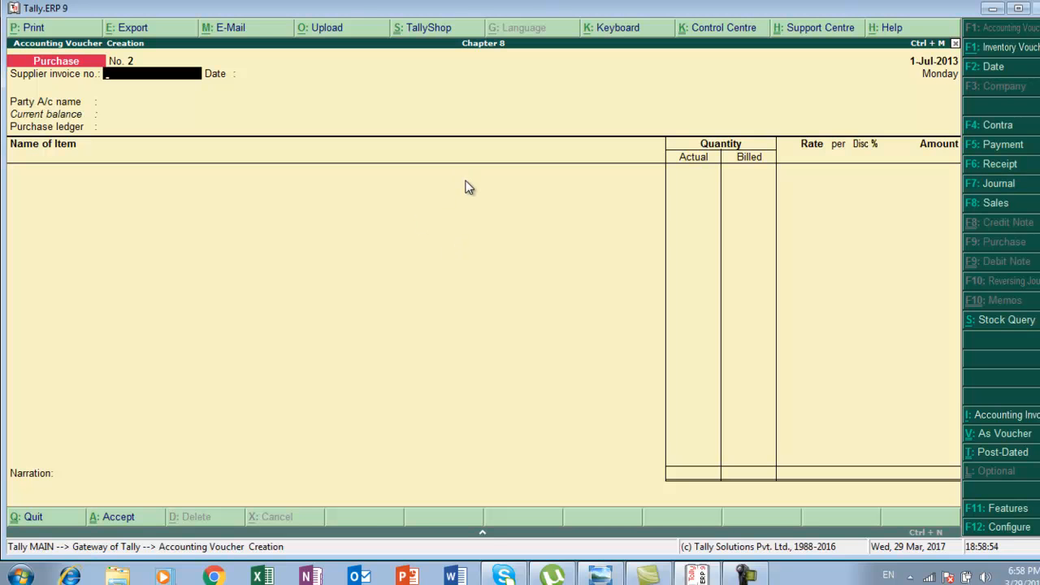
key(alt+Tab)
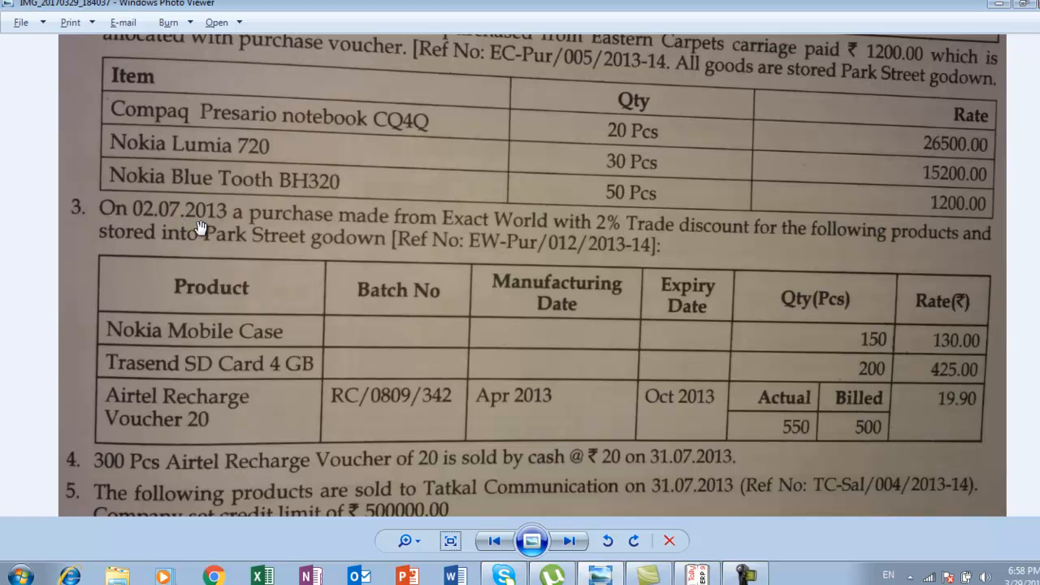
key(alt+Tab)
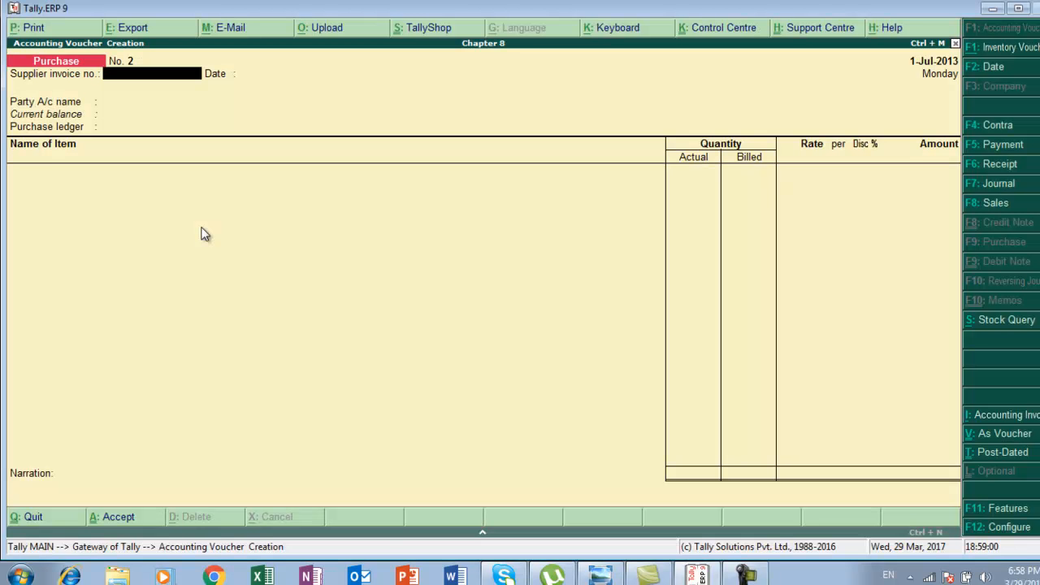
key(F2)
key(Return)
Check the purchase reference in Windows Photo Viewer, and enter supplier invoice number ew/pur/08 in Tally with the date 2-Jul-2013
key(alt+Tab)
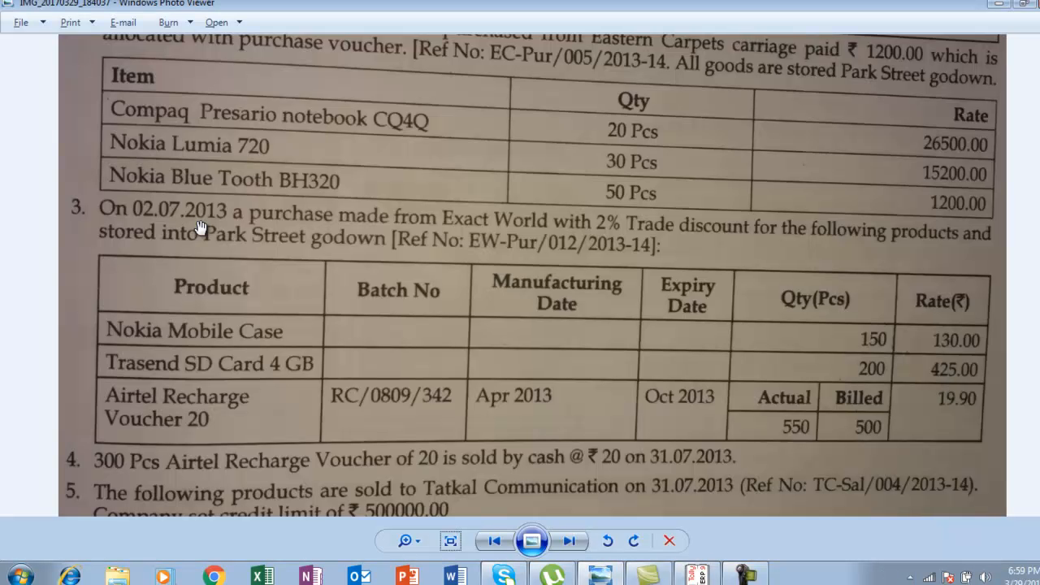
key(alt+Tab)
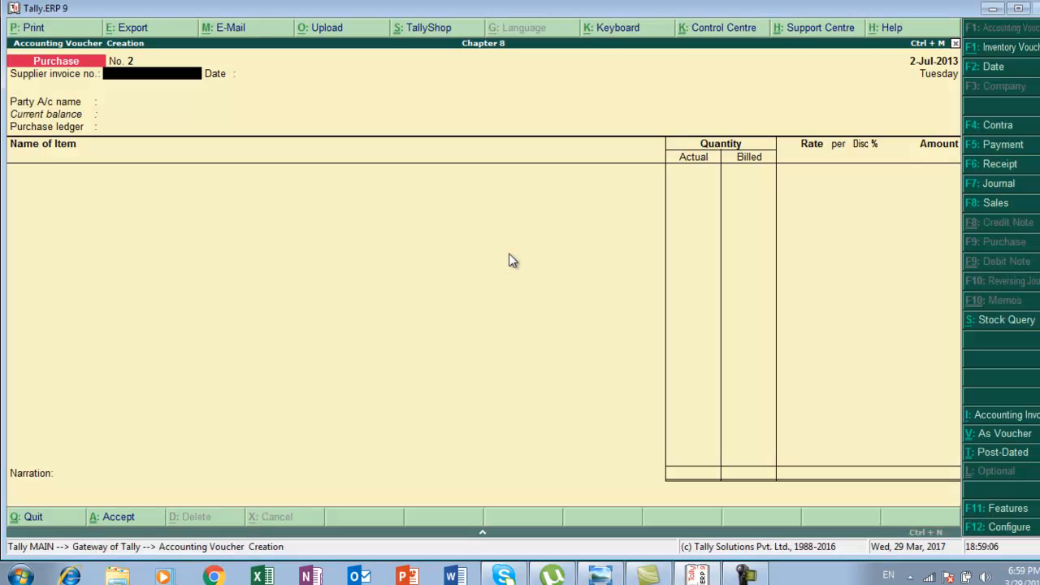
text(ew/pur/08)
key(Return)
key(Return)
Check the supplier in Windows Photo Viewer, and start creating the ledger Exact World in Tally under Sundry Creditors
key(alt+Tab)
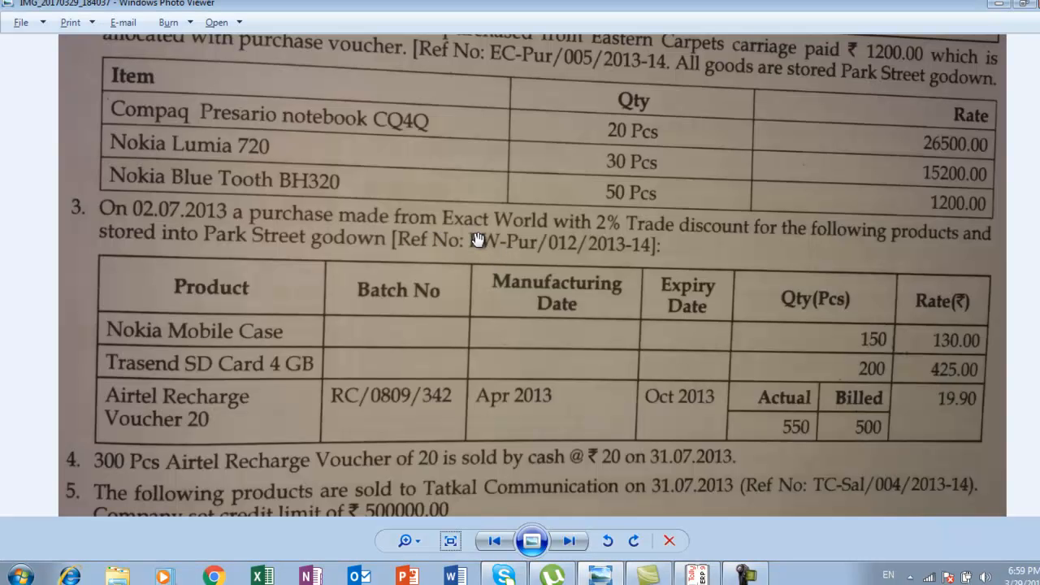
key(alt+Tab)
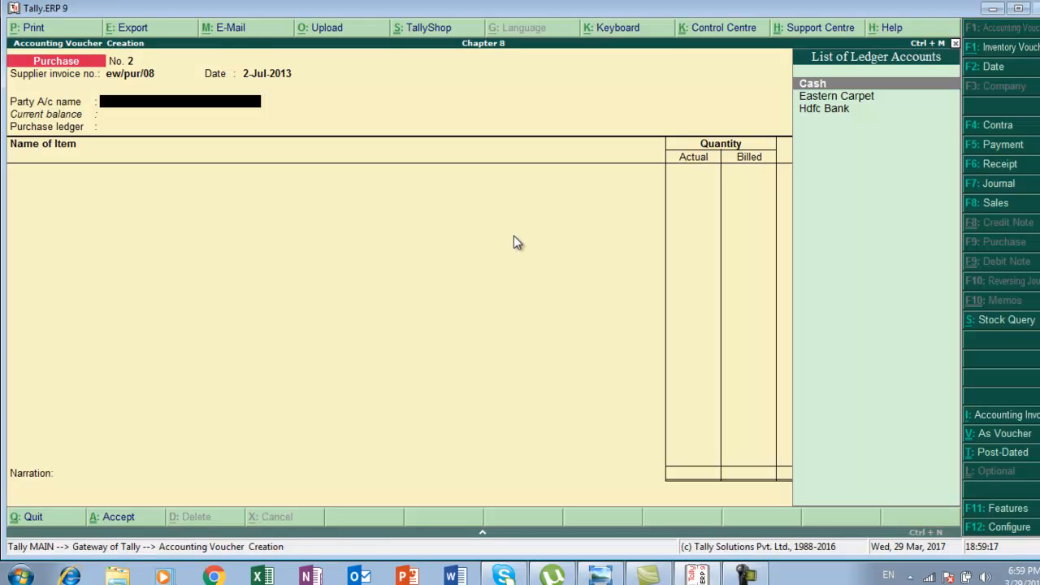
key(alt+c)
text(E)
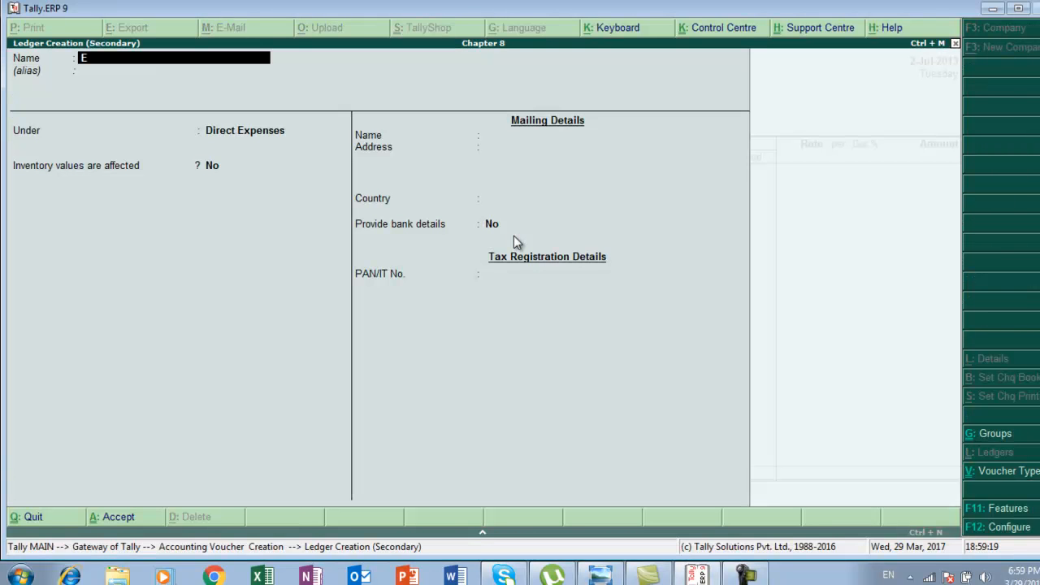
text(xact World)
key(Return)
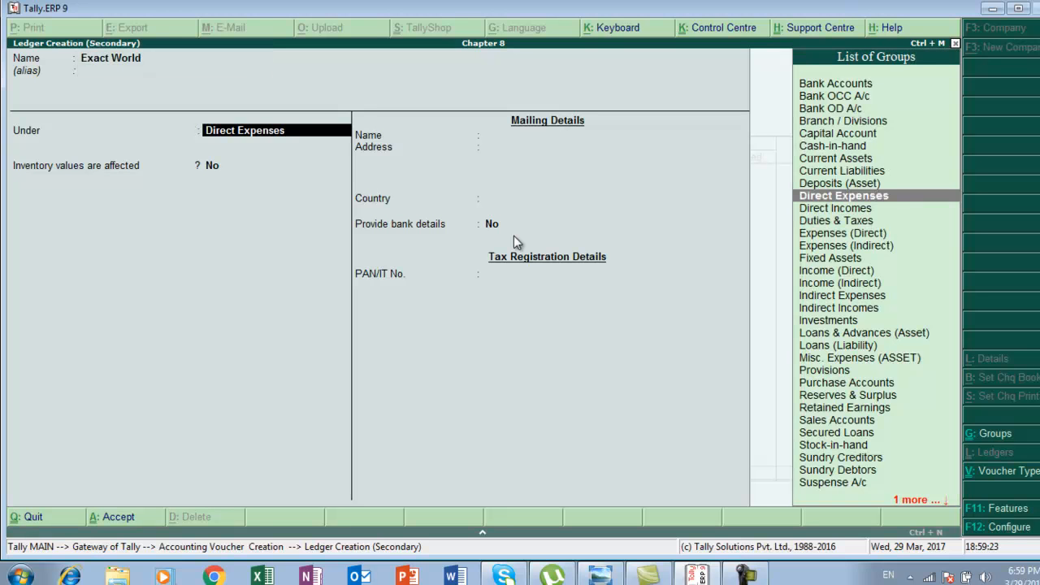
text(S)
key(Down)
key(Down)
key(Down)
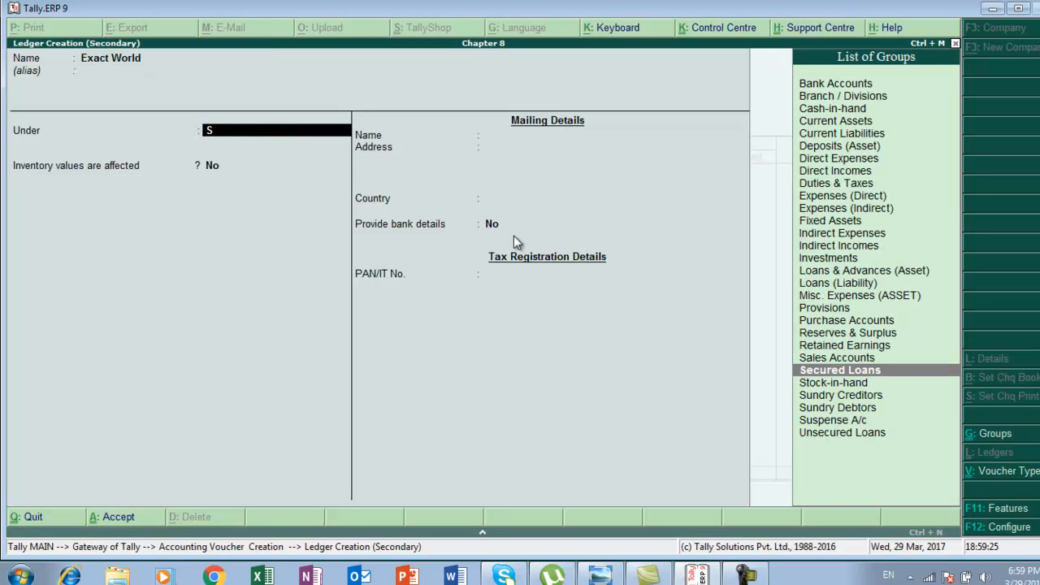
key(Return)
Keep bill-by-bill balances, India and Uttar Pradesh for the Exact World ledger, and save it as the voucher's party account
key(Return)
key(Return)
key(Return)
key(Return)
key(Return)
key(Return)
key(Return)
key(Return)
key(Return)
key(Return)
key(Return)
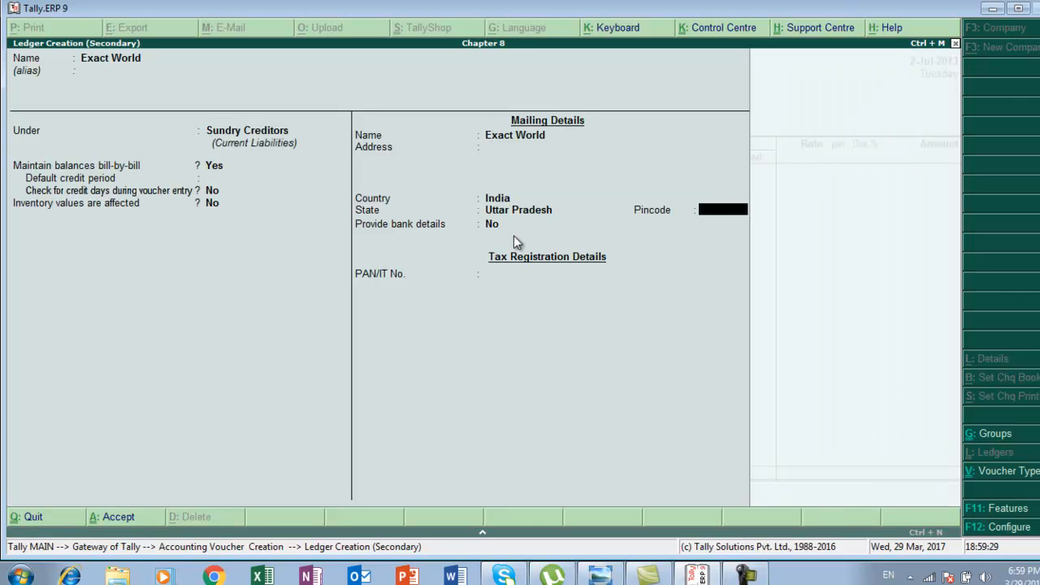
key(Return)
key(Return)
key(Return)
key(Return)
key(Return)
key(Return)
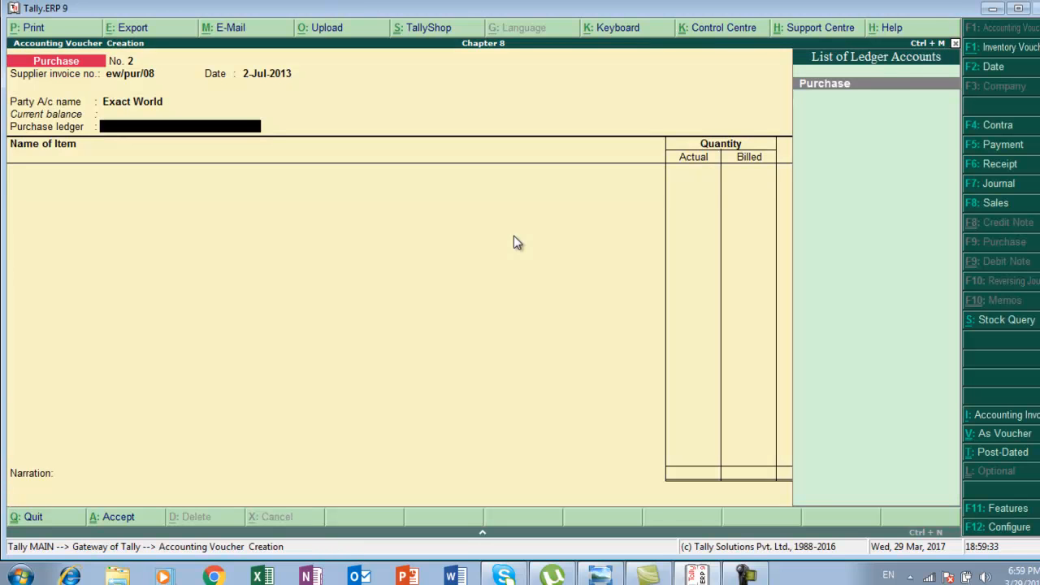
Choose Purchase as the purchase ledger, and check the first product in Windows Photo Viewer before returning to Tally
key(Return)
key(alt+Tab)
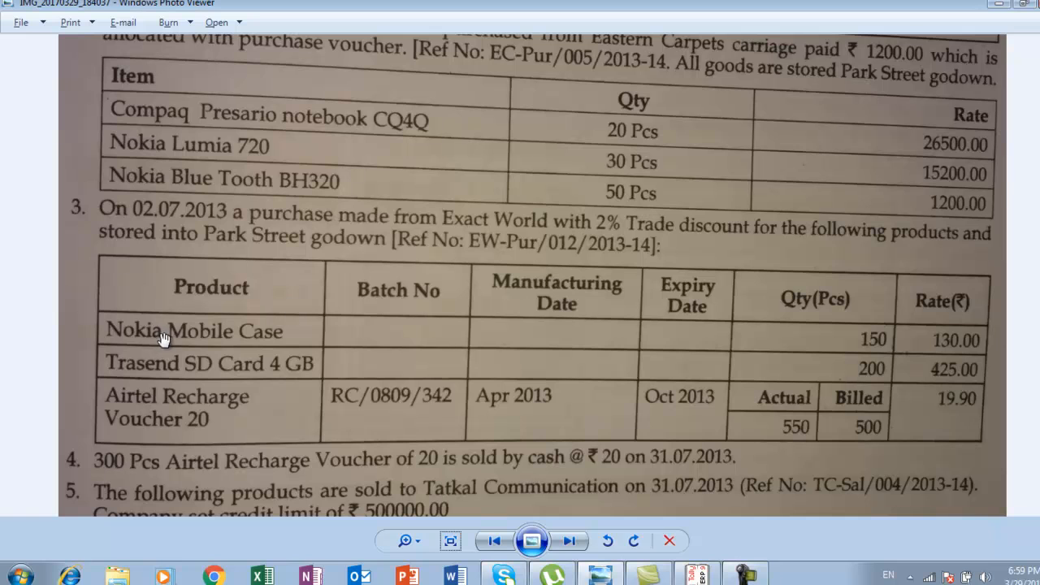
key(alt+Tab)
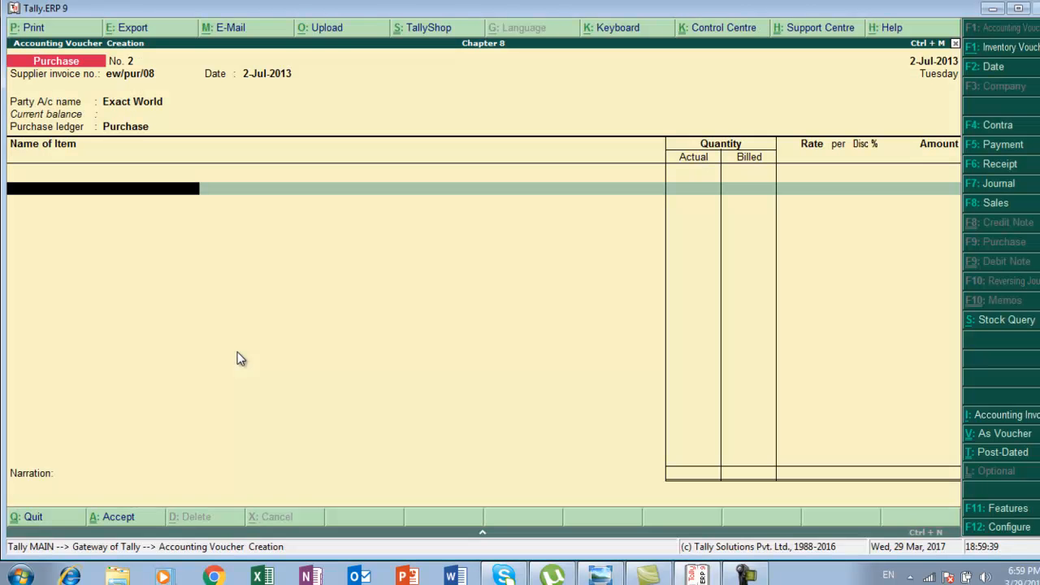
Start creating a stock item named Nokia Mobile Case under Primary with units pcs
key(alt+c)
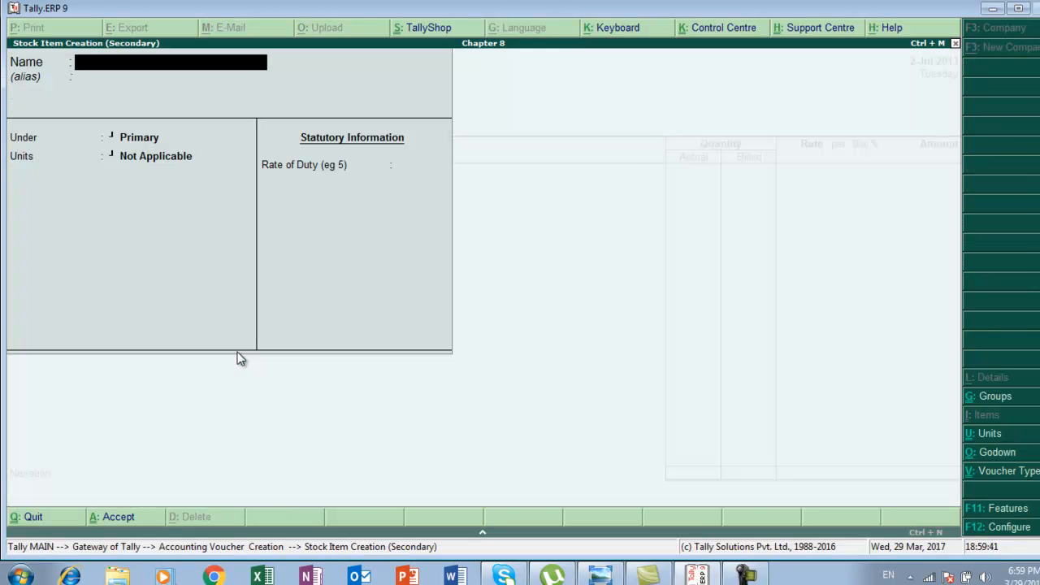
text(Nokia Mobil)
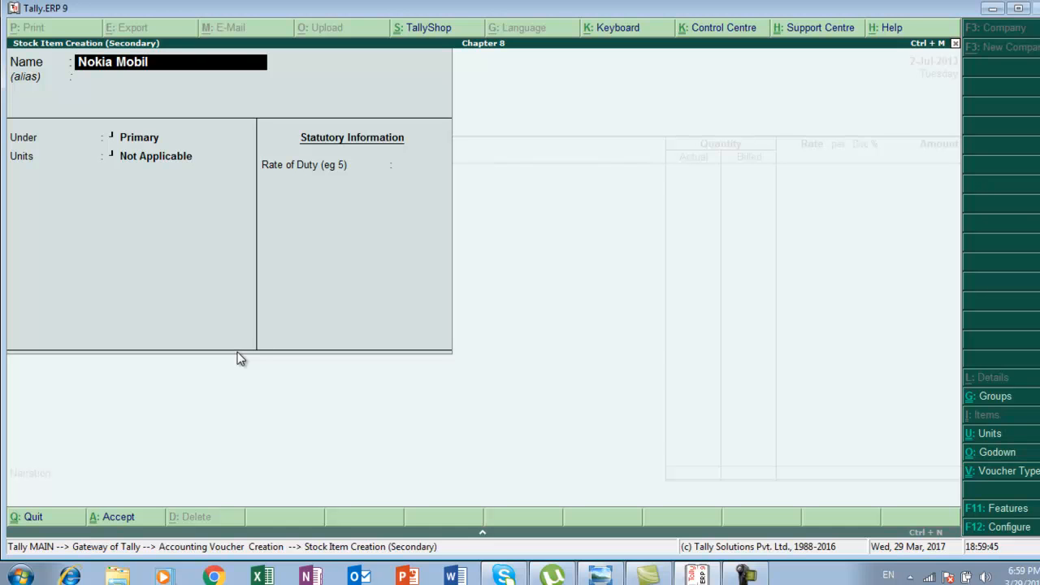
text(e case)
key(Return)
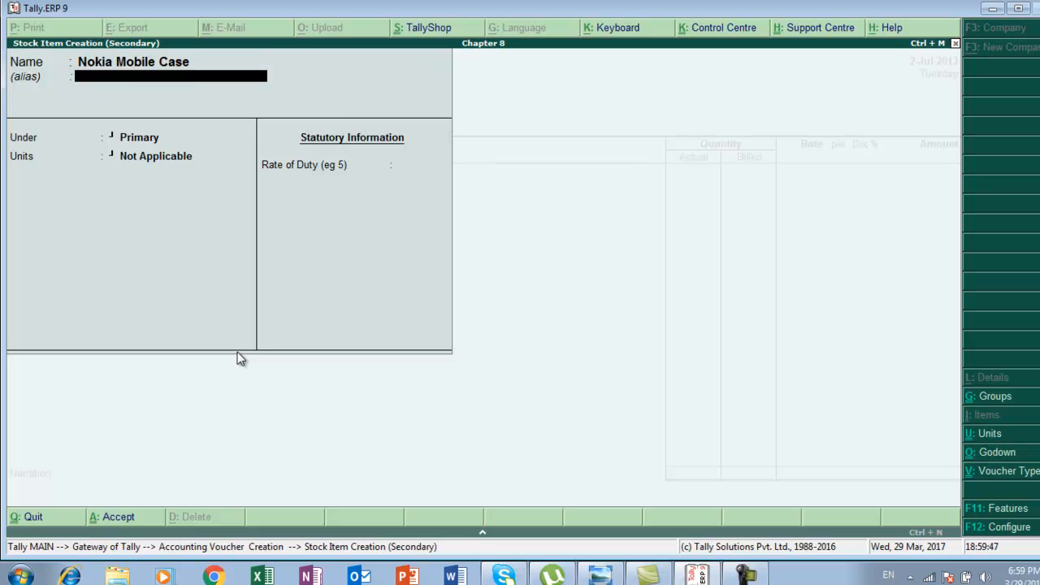
key(Return)
key(Return)
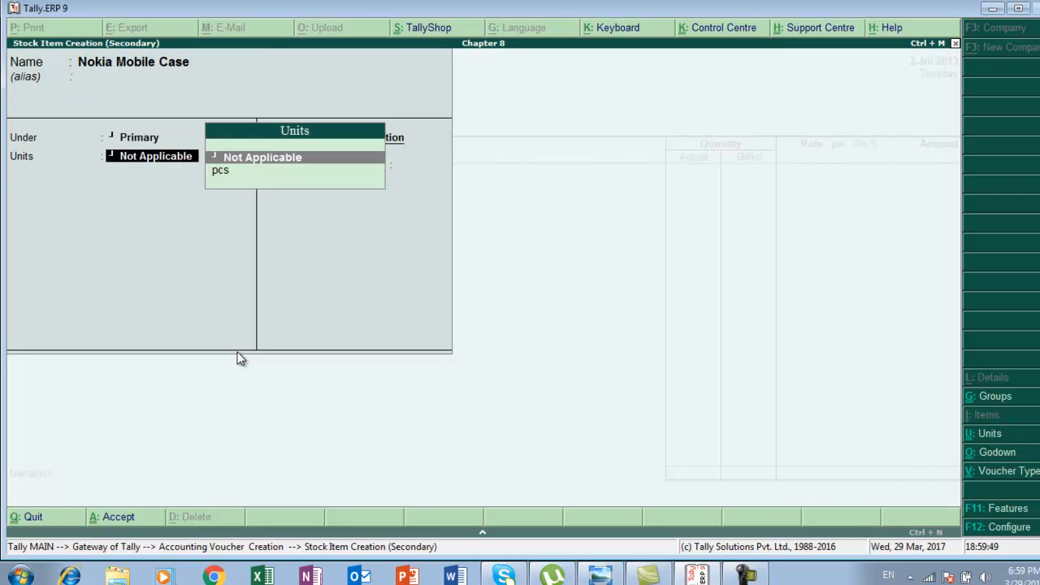
key(Down)
key(Return)
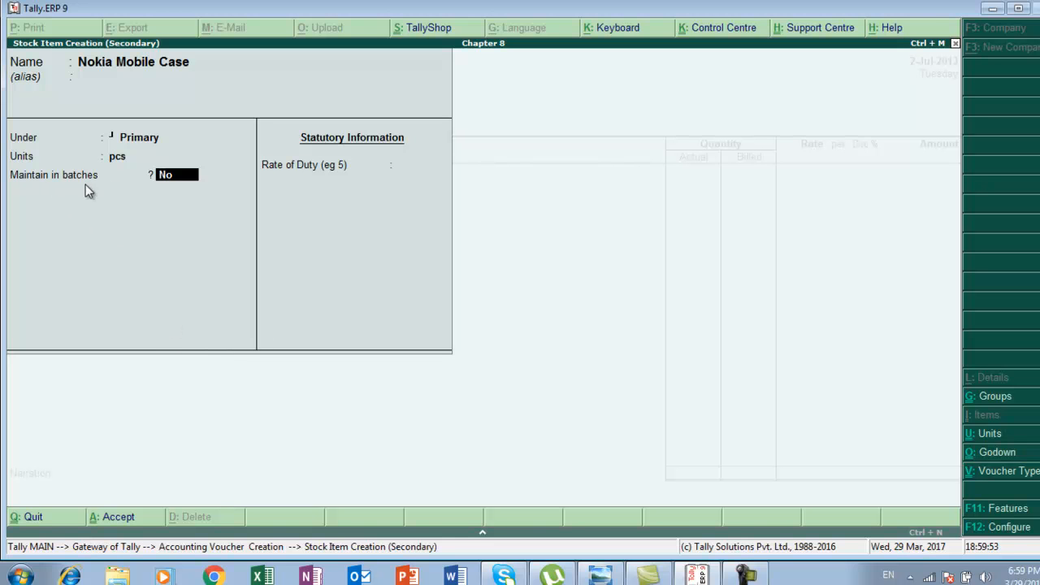
Check the product's batch details in Windows Photo Viewer, and save Nokia Mobile Case in Tally without maintaining batches
key(alt+Tab)
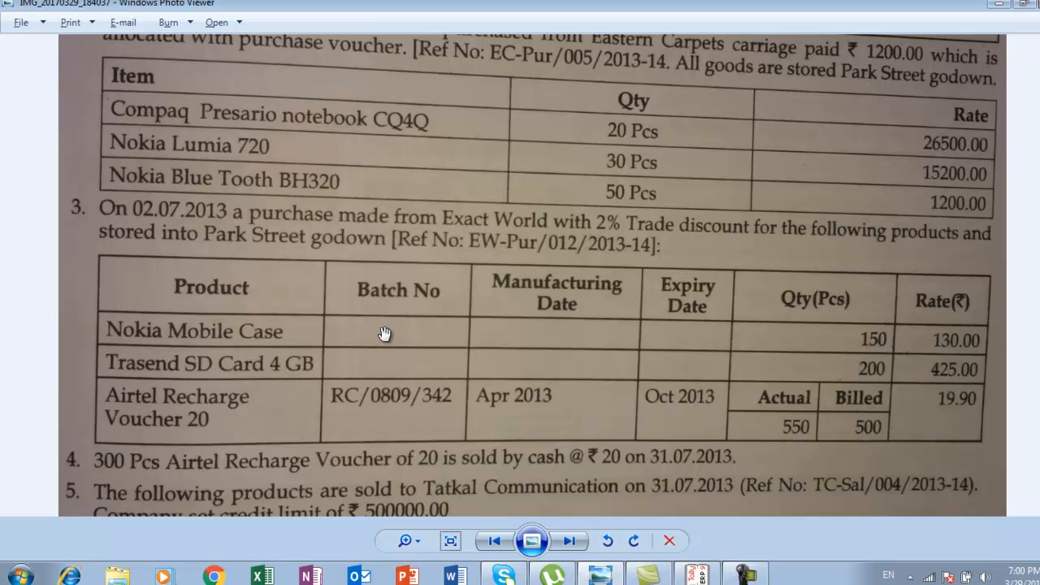
key(alt+Tab)
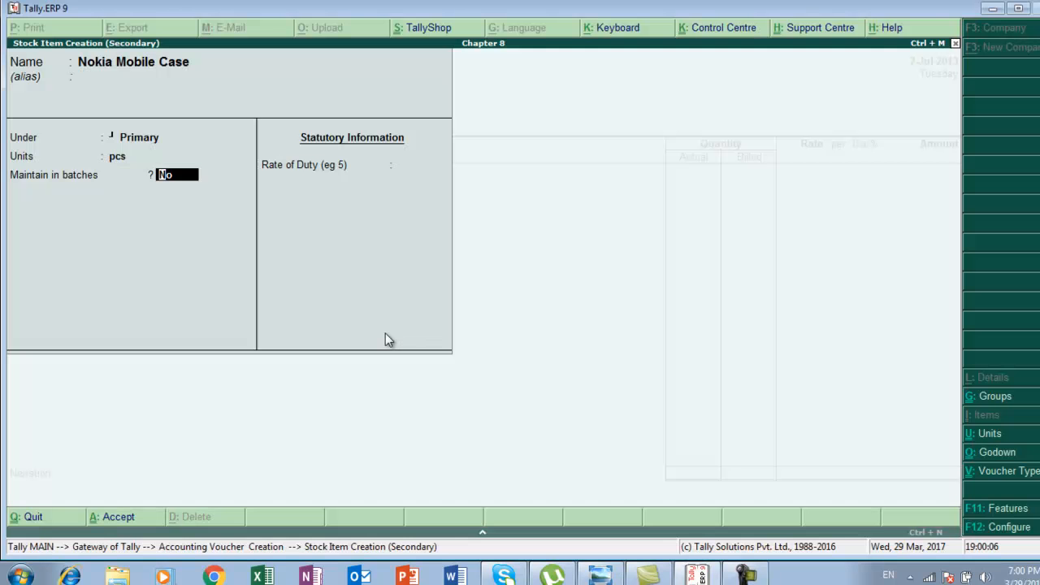
key(Return)
key(Return)
key(Return)
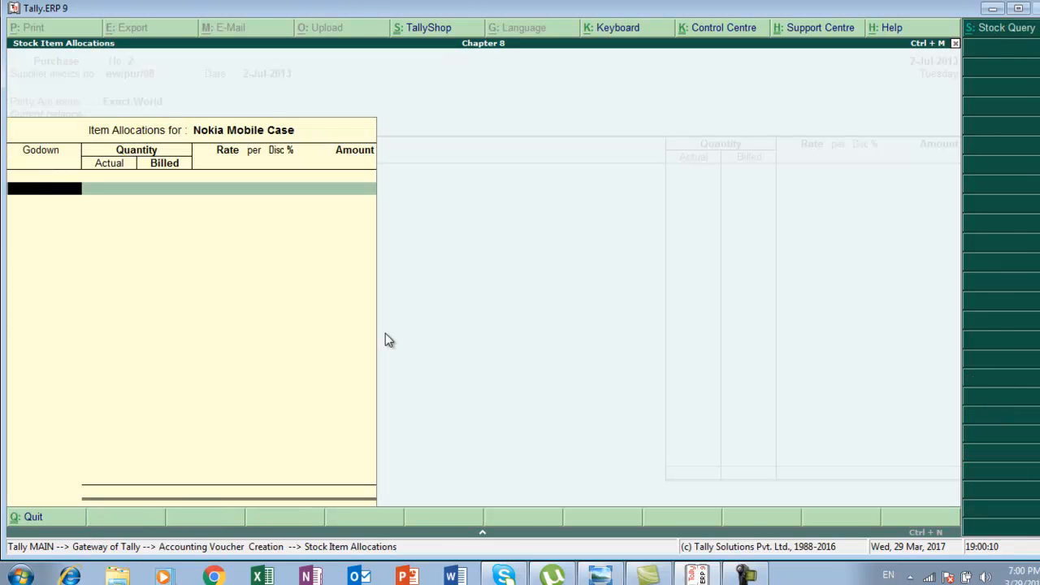
Check the godown and quantity in Windows Photo Viewer, and allocate 150 pcs actual and billed of Nokia Mobile Case to Parkstreet in Tally
key(alt+Tab)
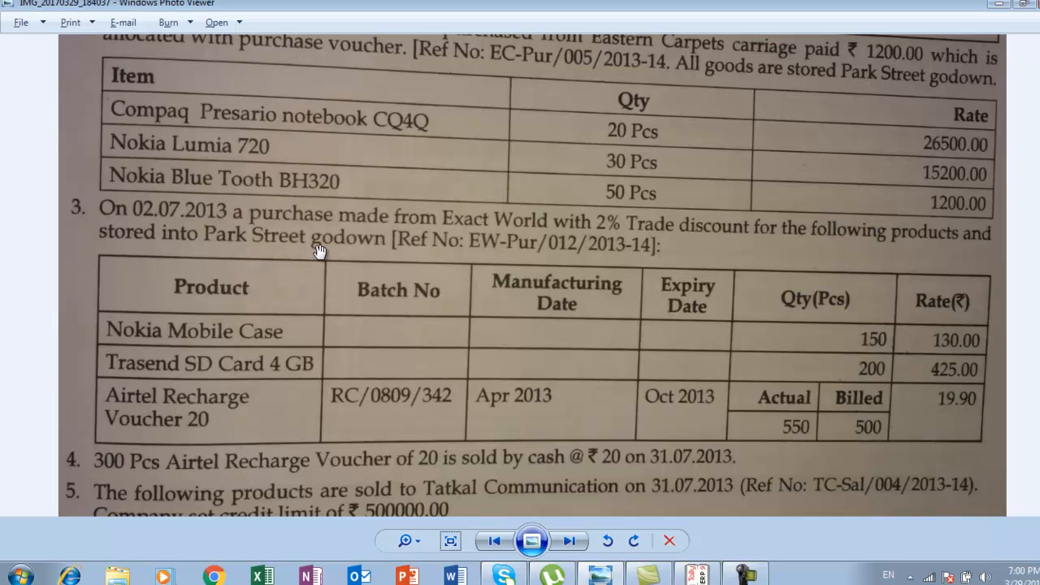
key(alt+Tab)
key(Down)
key(Return)
key(alt+Tab)
key(alt+Tab)
text(150)
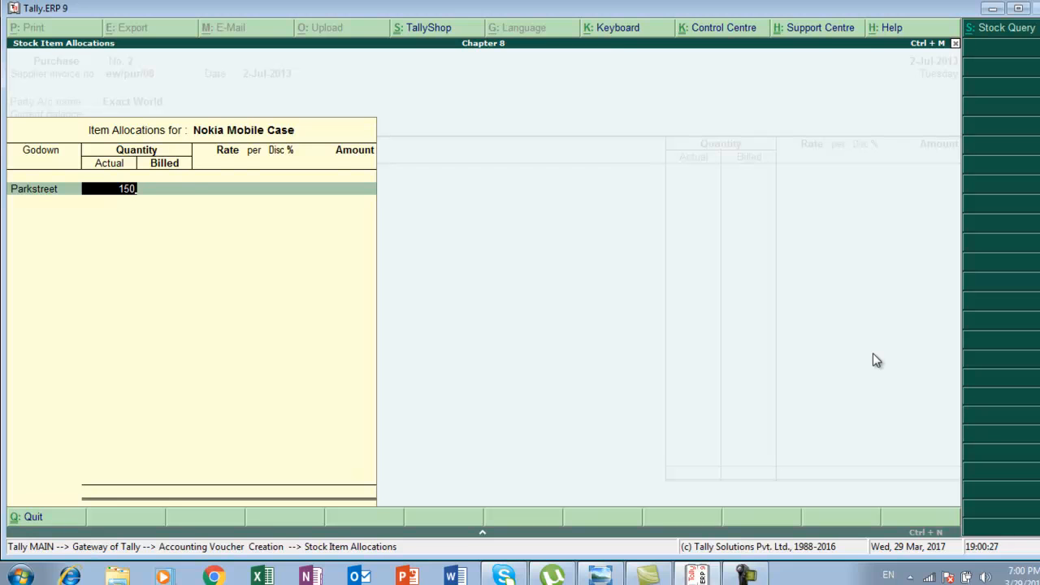
key(Return)
key(Return)
Check the rate in Windows Photo Viewer, and complete the Nokia Mobile Case line in Tally at 130 per pcs with 2% discount
key(alt+Tab)
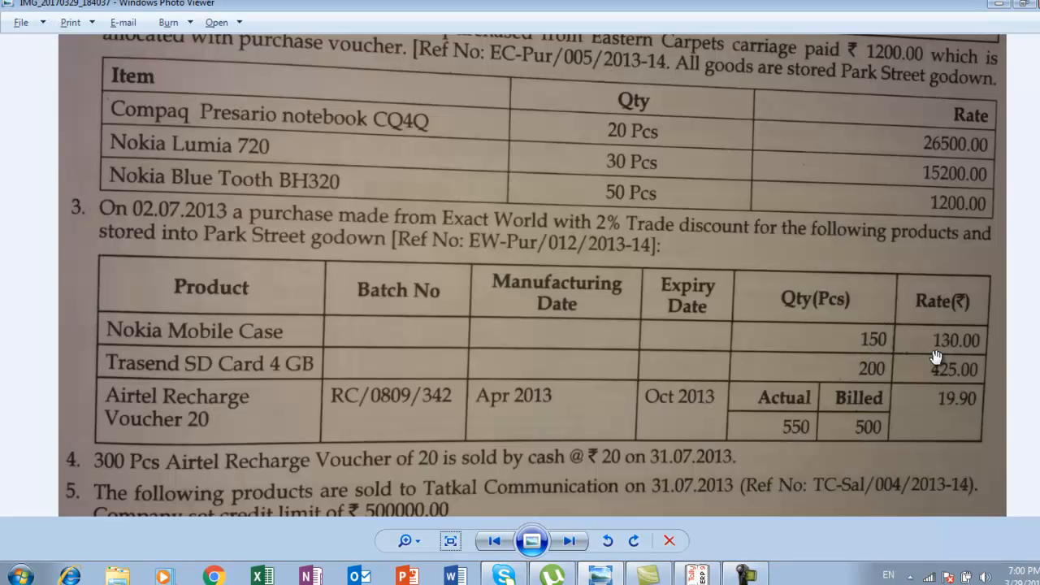
key(alt+Tab)
text(130)
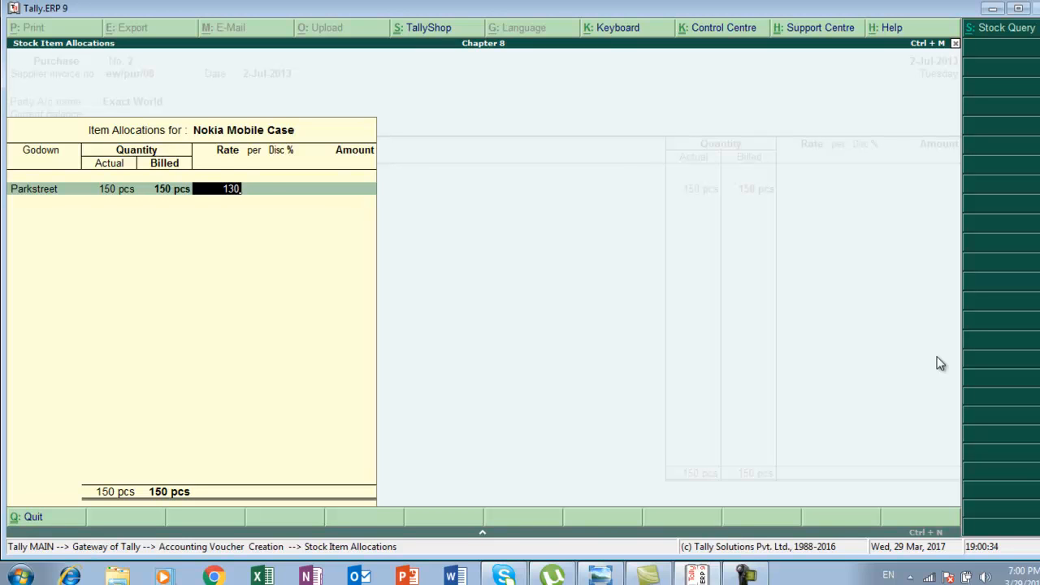
key(Return)
key(Return)
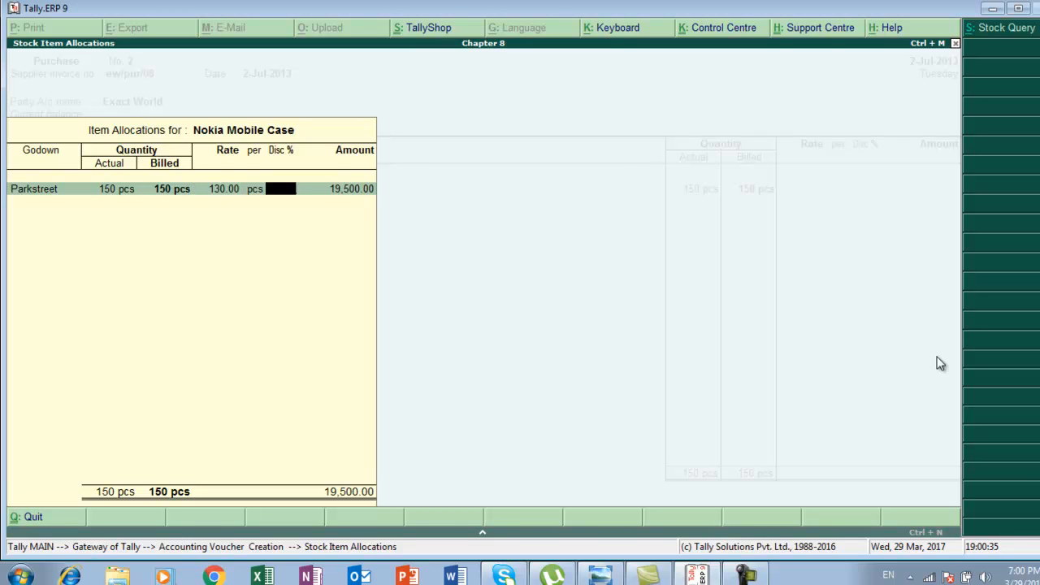
text(2)
key(Return)
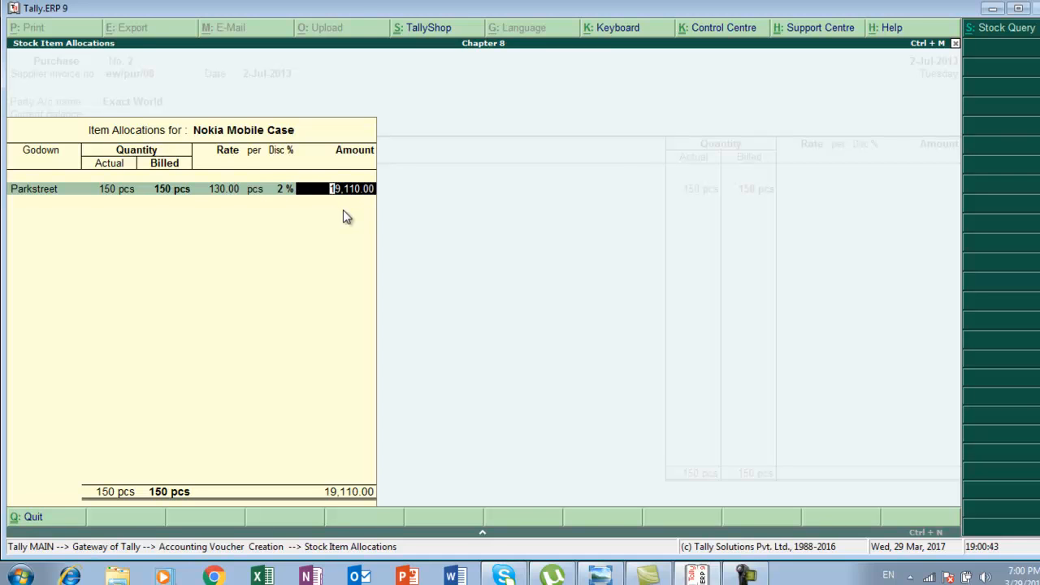
key(Return)
key(Return)
key(Return)
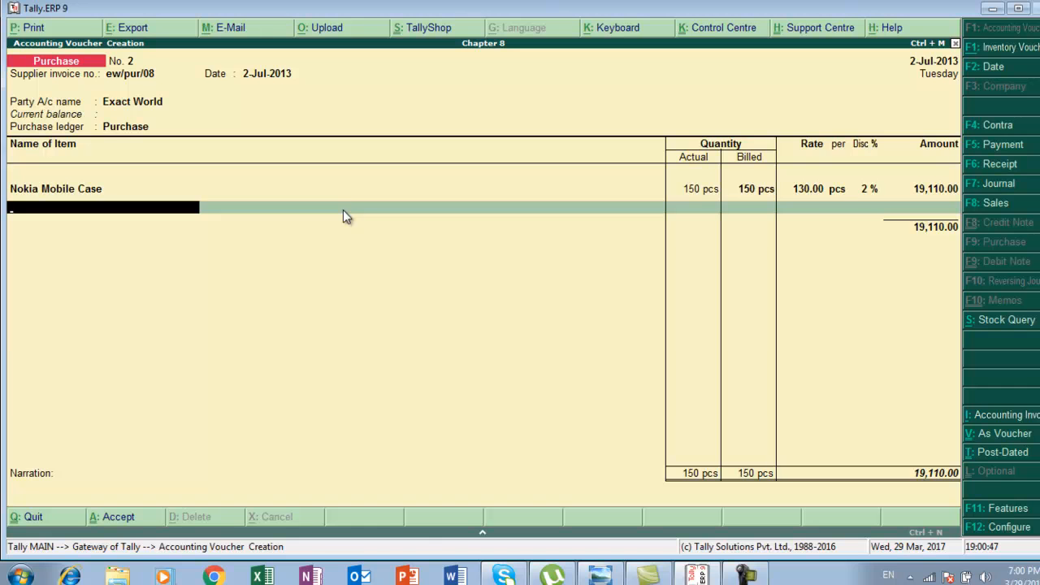
Check the second product in Windows Photo Viewer, and start creating a stock item named Transend Sd Card in Tally
key(alt+c)
key(alt+Tab)
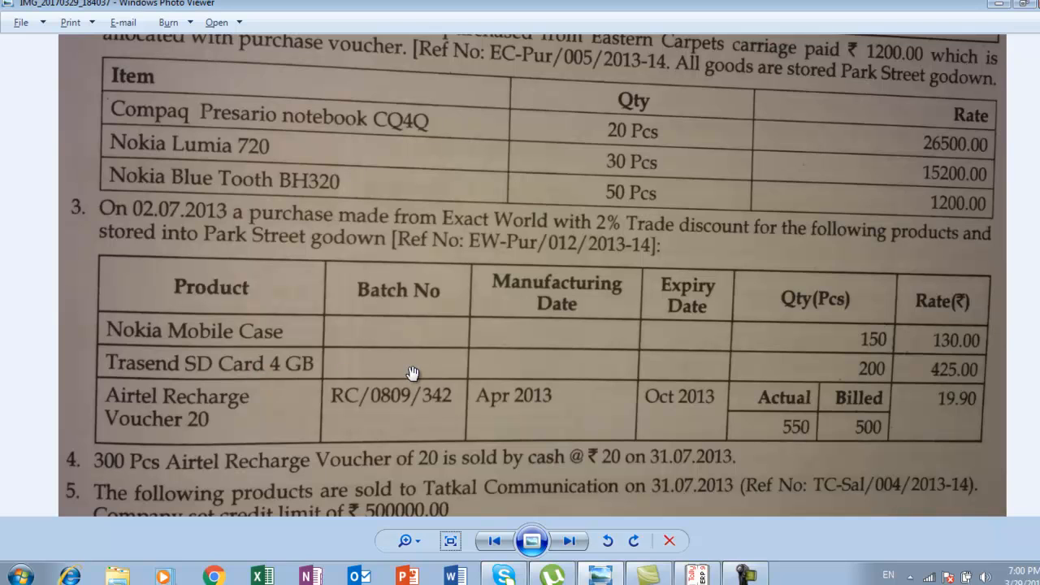
key(alt+Tab)
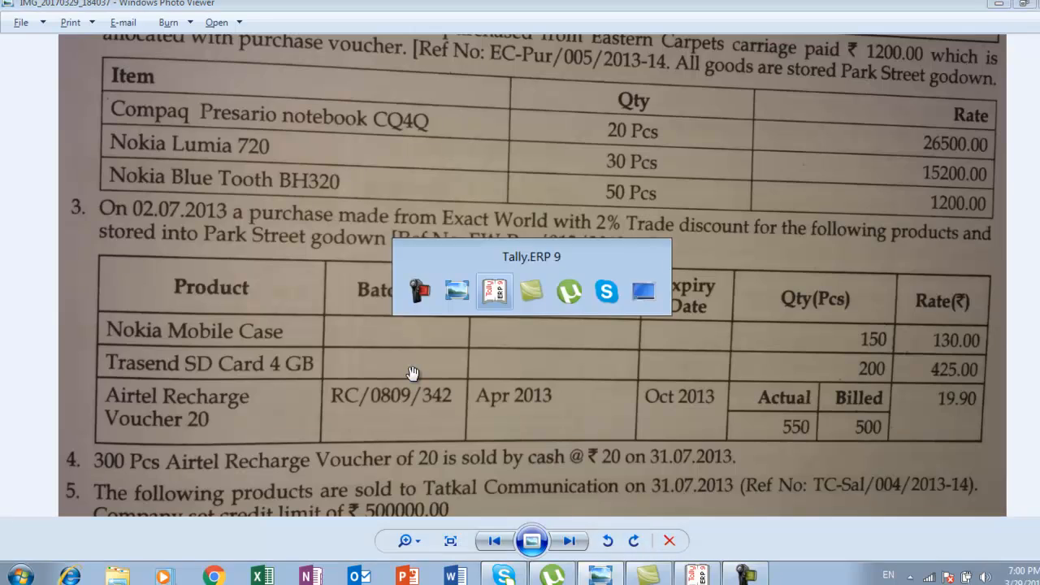
text(Tra)
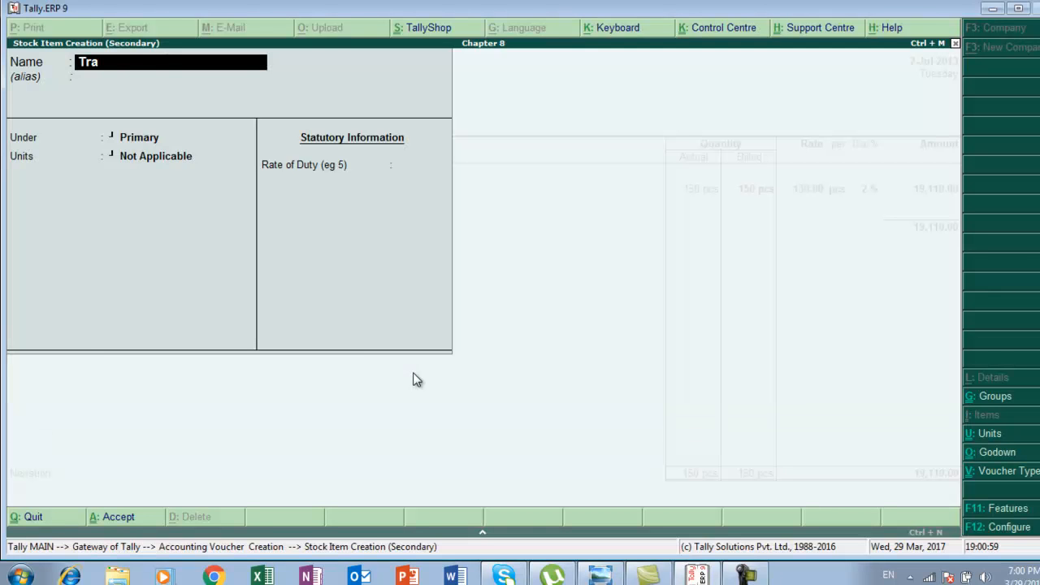
text(nsend Sd Card)
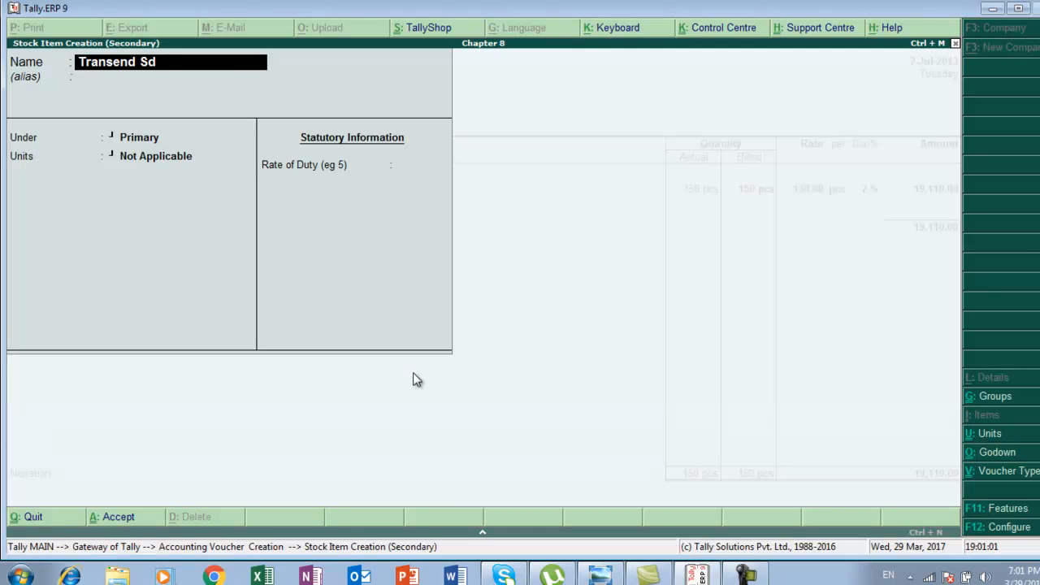
key(Return)
Keep Transend Sd Card under Primary, set its units to pcs without batches, and save it into the voucher
key(Return)
key(Return)
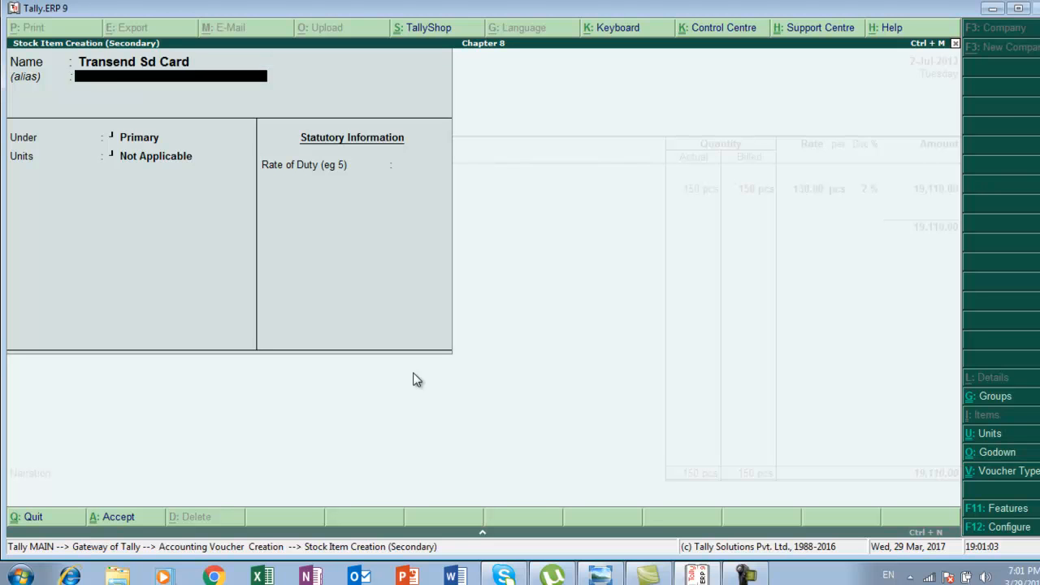
key(Down)
key(Return)
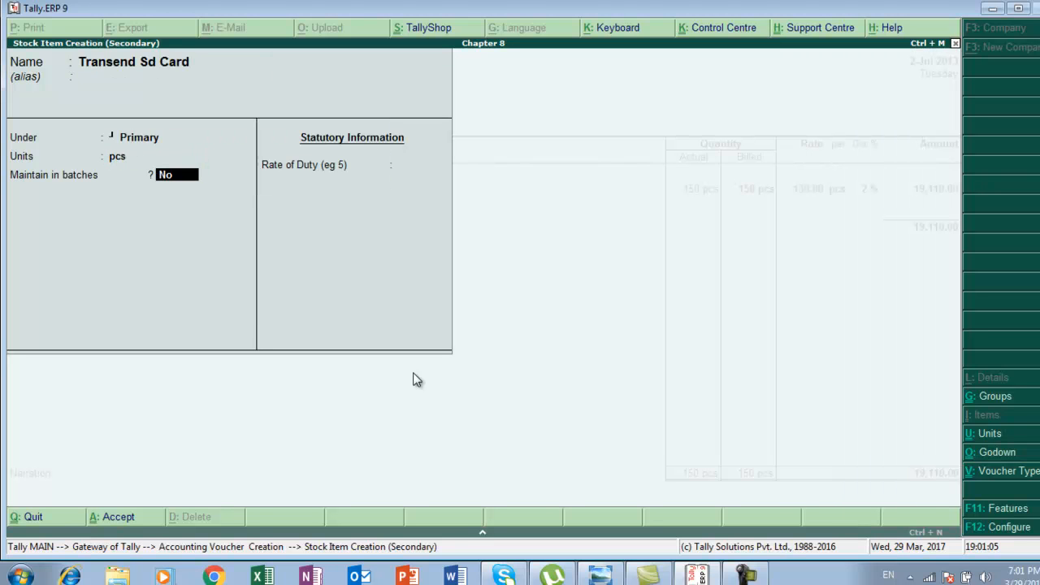
key(Return)
key(Return)
key(Return)
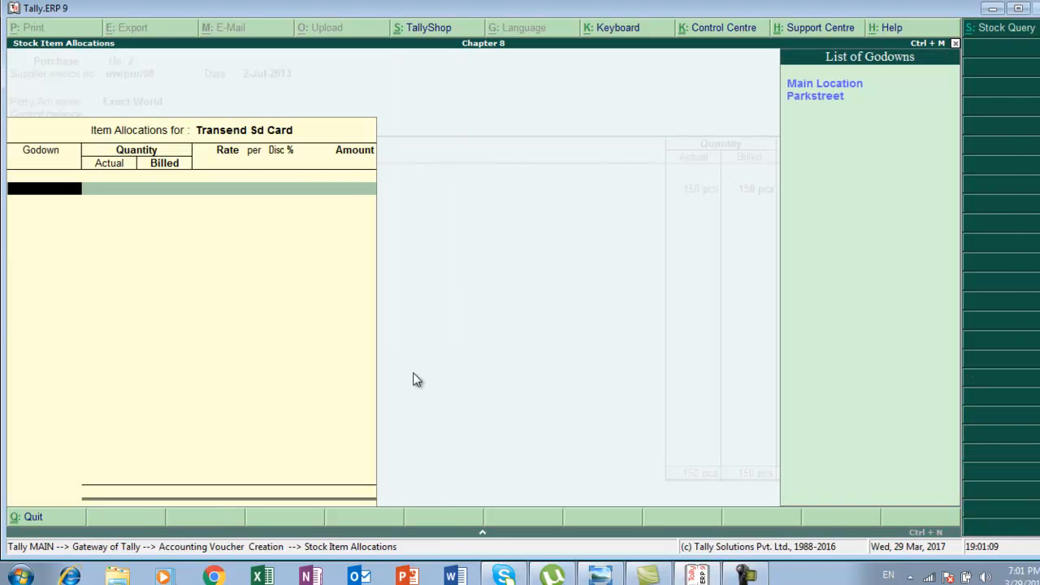
Choose Parkstreet as the godown for Transend Sd Card, check the quantity in Windows Photo Viewer, and enter 200 pcs actual and billed in Tally
key(Down)
key(Return)
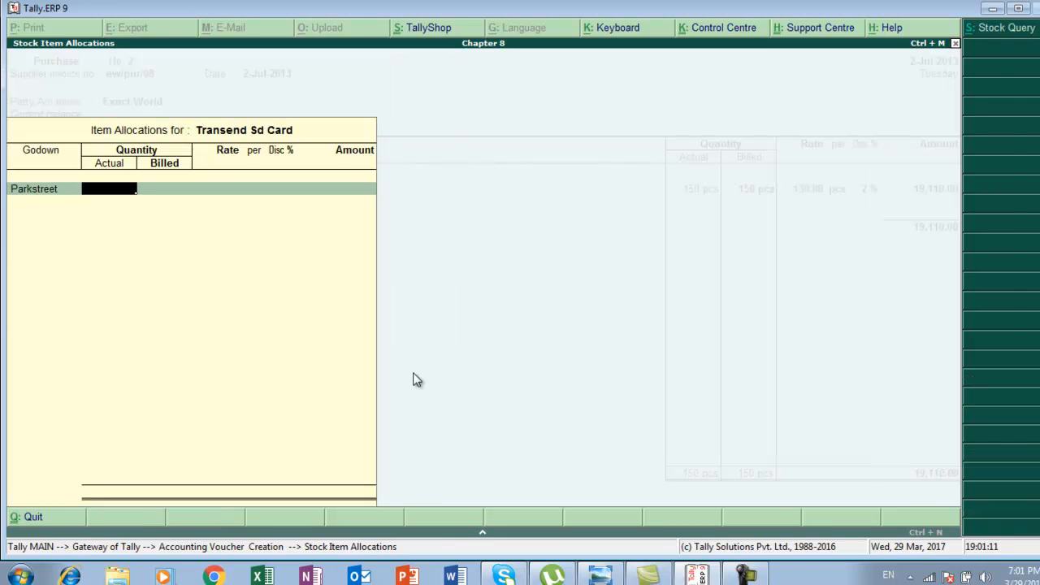
key(alt+Tab)
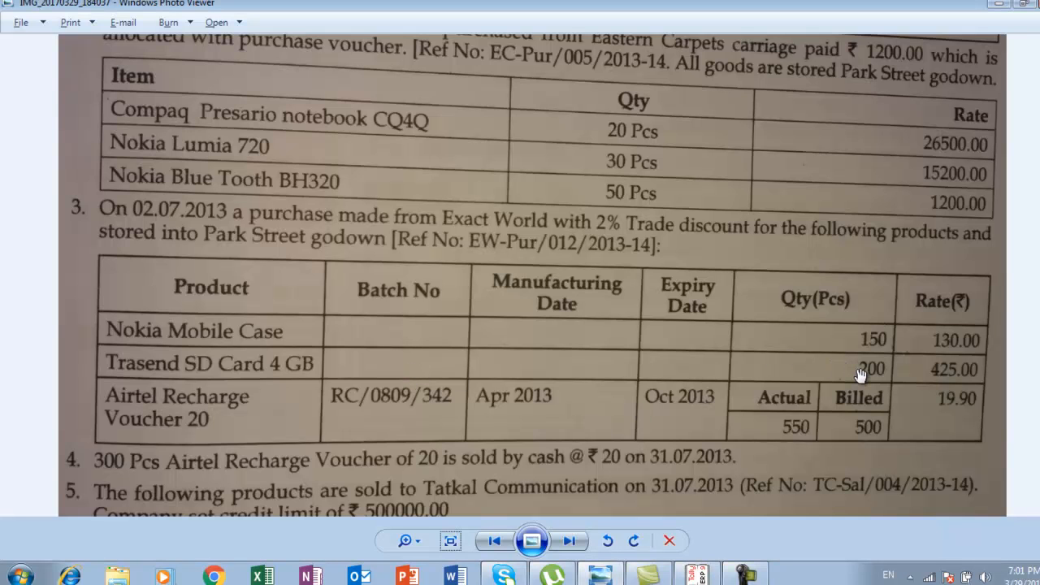
key(alt+Tab)
text(200)
key(Return)
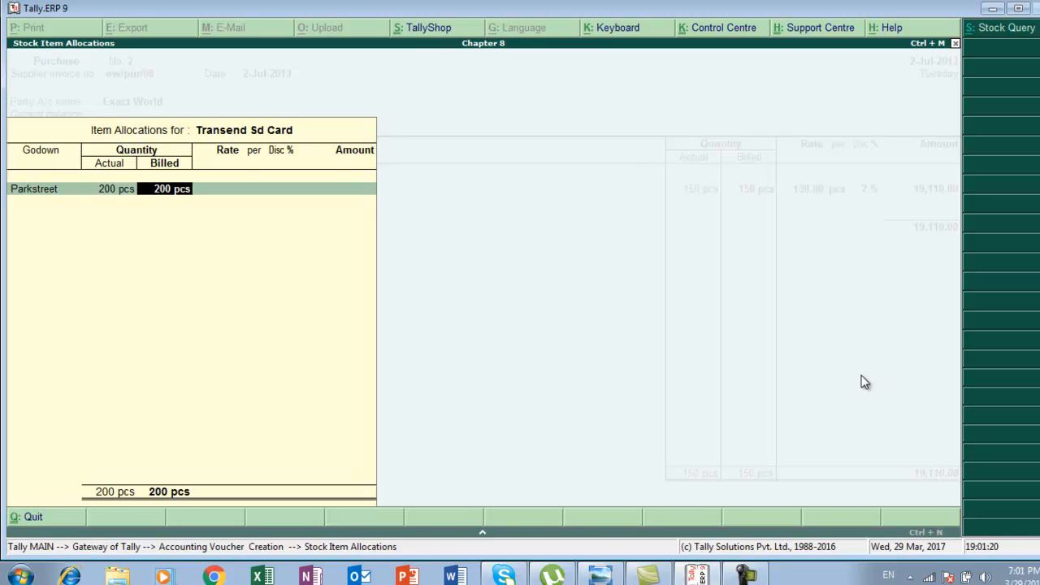
key(Return)
Check the rate in Windows Photo Viewer, and complete the Transend Sd Card line in Tally at 425 per pcs with 2% discount
key(alt+Tab)
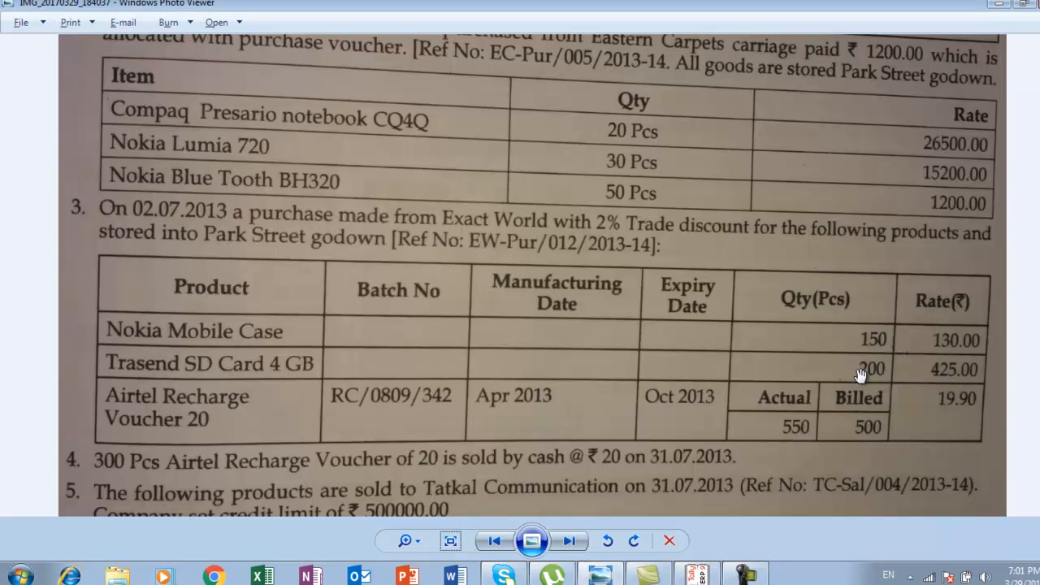
key(alt+Tab)
text(425)
key(Return)
key(Return)
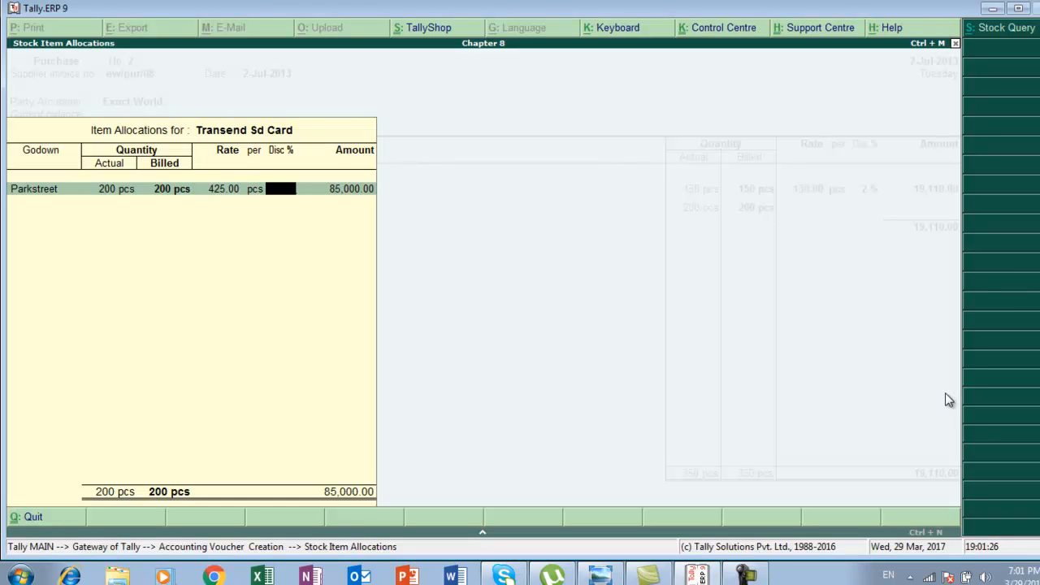
text(2)
key(Return)
key(Return)
key(Return)
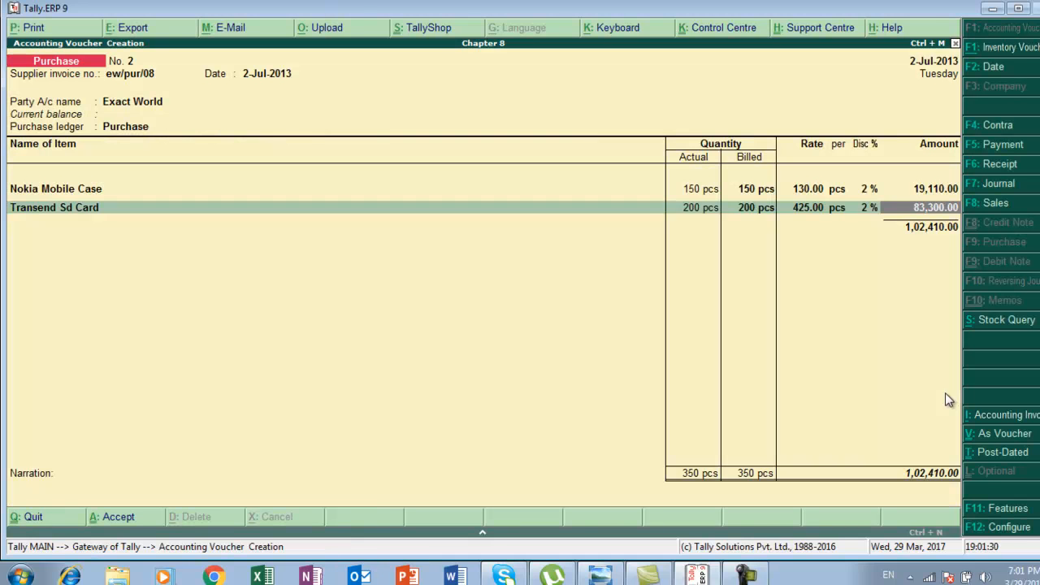
key(Return)
Check the third product in Windows Photo Viewer, and start creating a stock item named Airtel Recharge Voucher in Tally
key(alt+c)
key(alt+Tab)
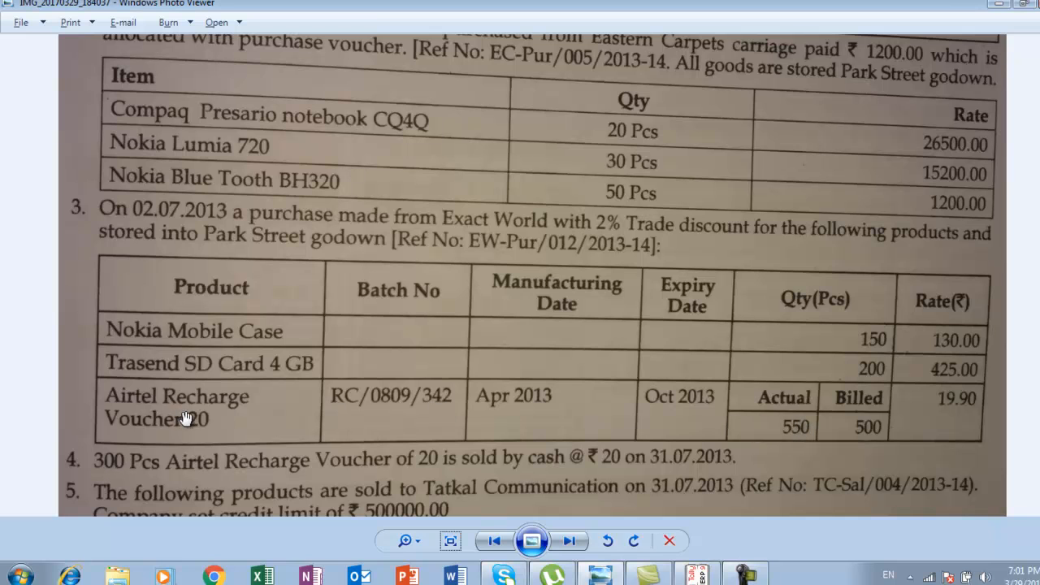
key(alt+Tab)
text(Air)
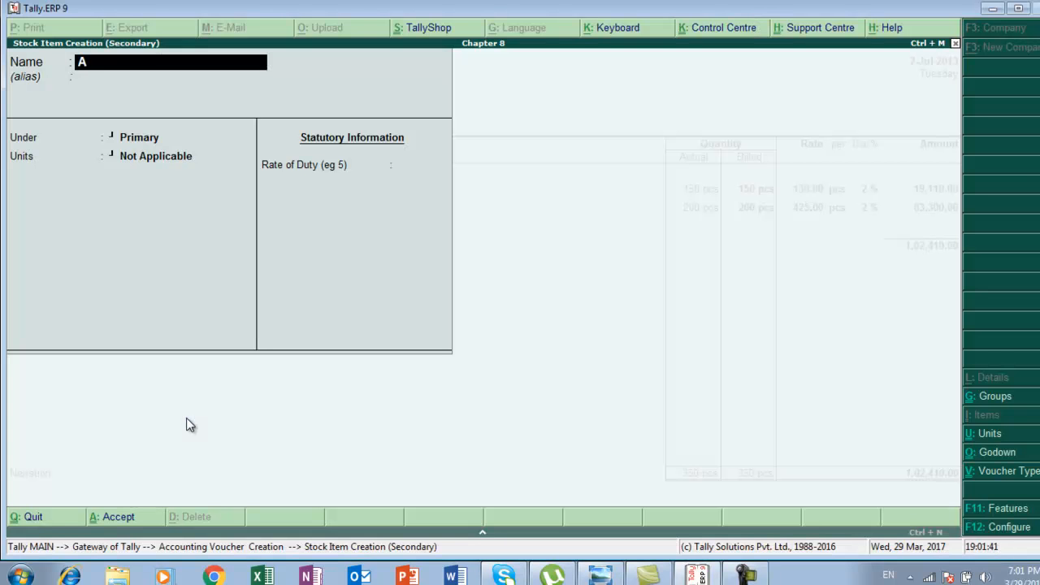
text(tel Recha)
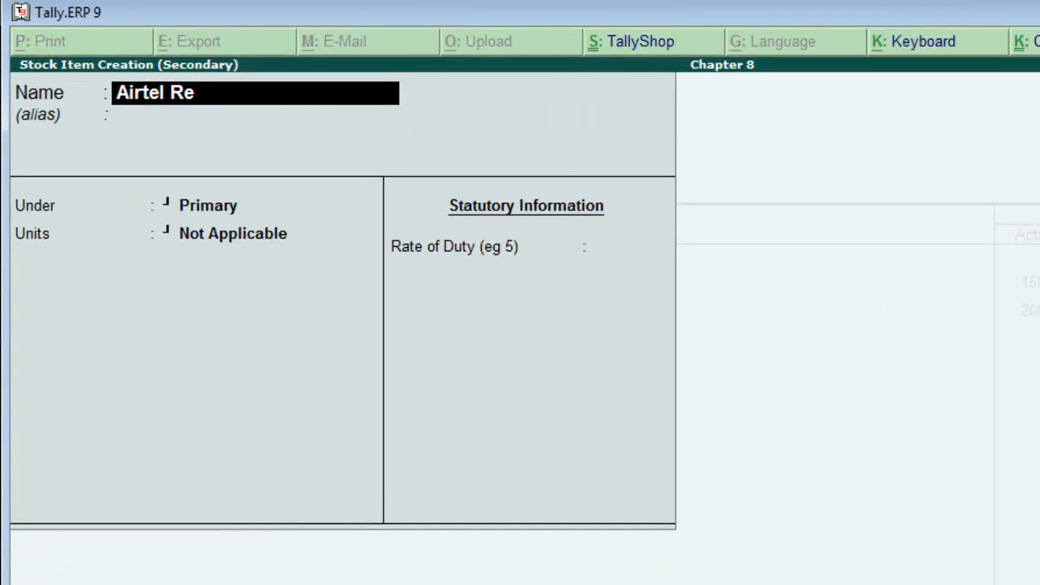
text(rge Voucher)
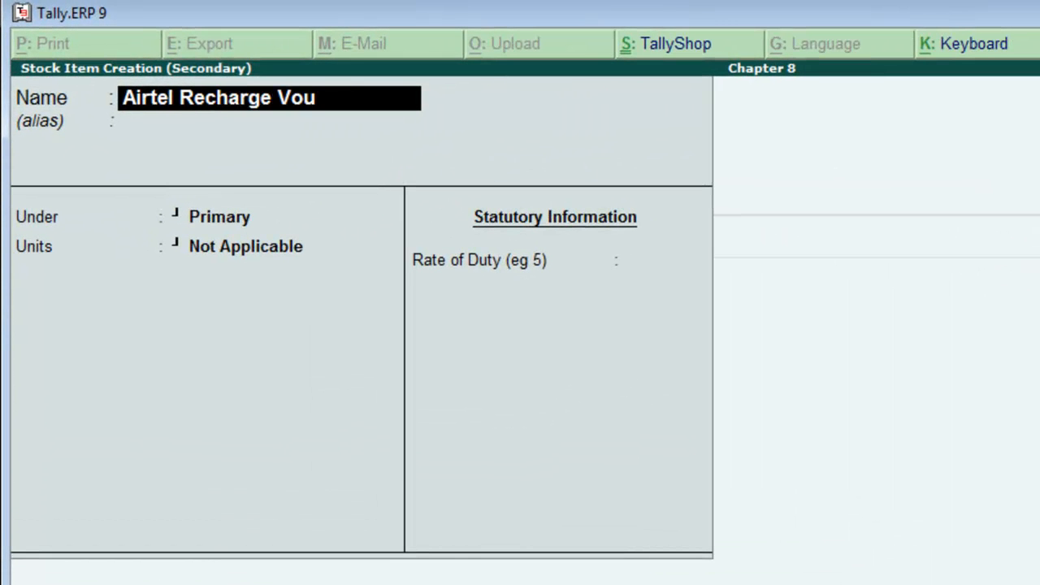
key(Return)
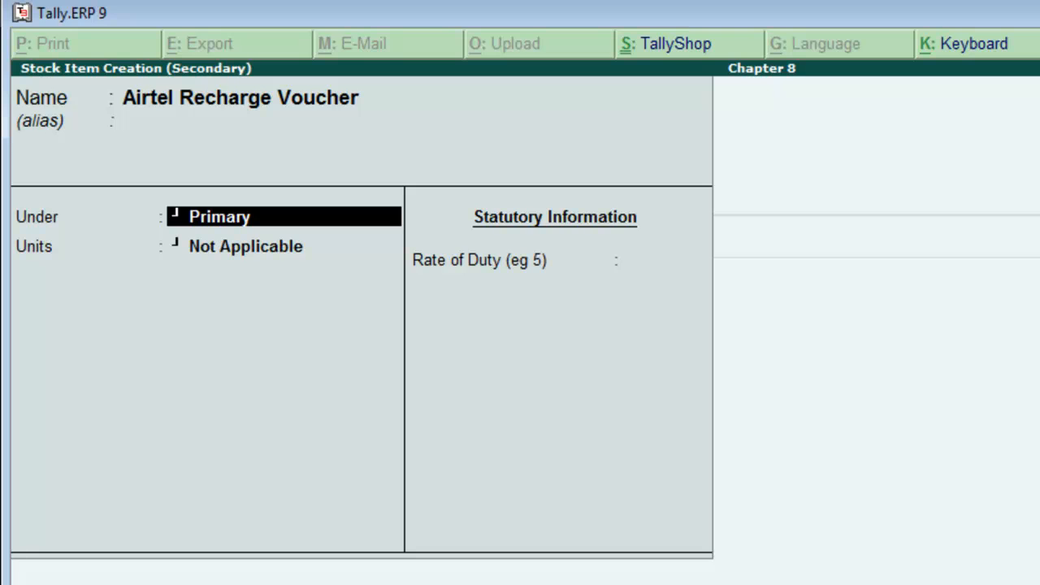
Keep Airtel Recharge Voucher under Primary, set its units to pcs, and set Maintain in batches to Yes
key(Return)
key(Down)
key(Return)
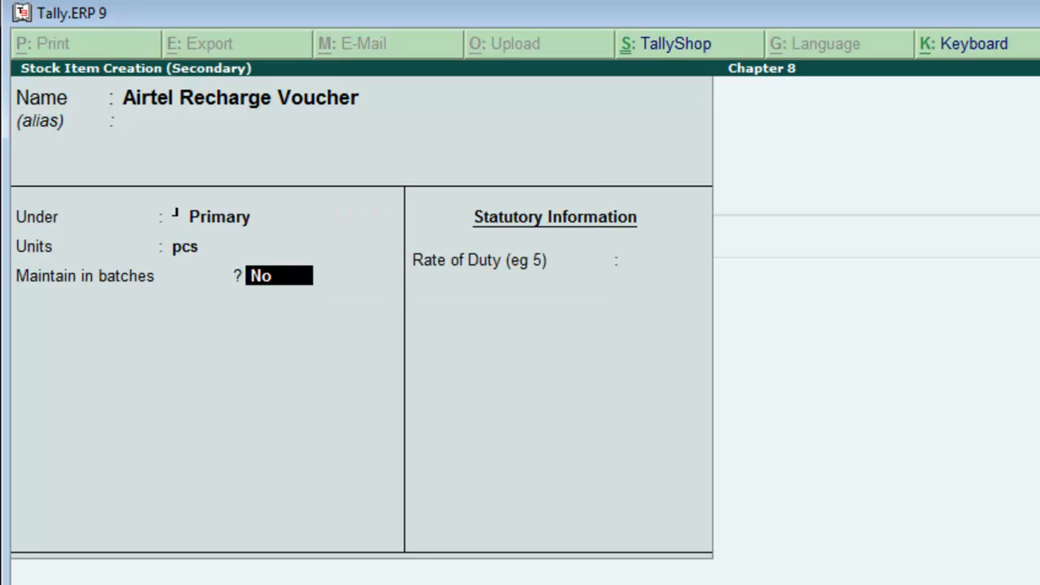
text(y)
key(Return)
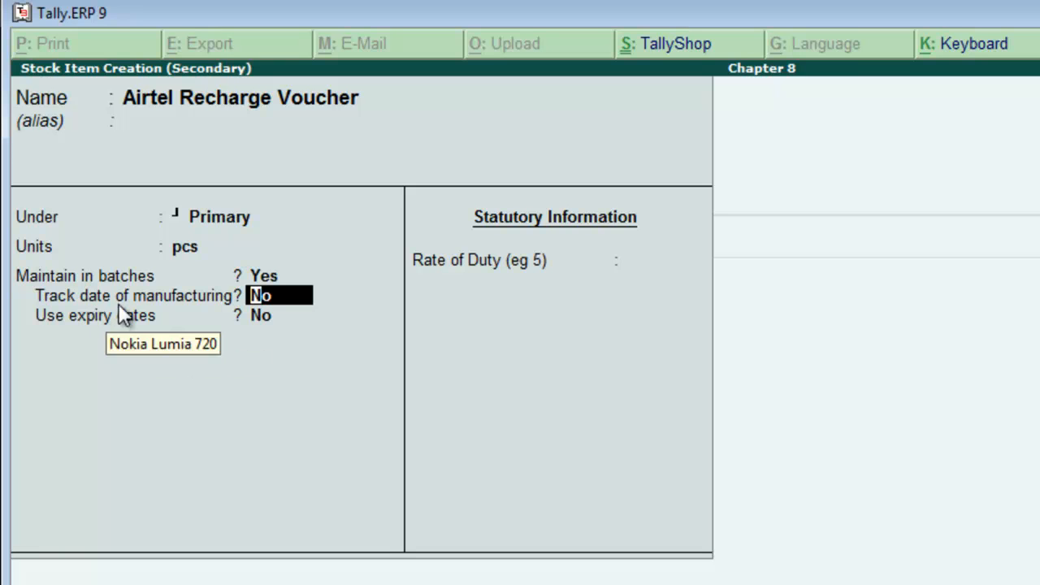
Enable manufacturing date tracking and expiry dates for the Airtel Recharge Voucher stock item, and save it with no duty rate entered
text(y)
key(Return)
text(y)
key(Return)
key(Return)
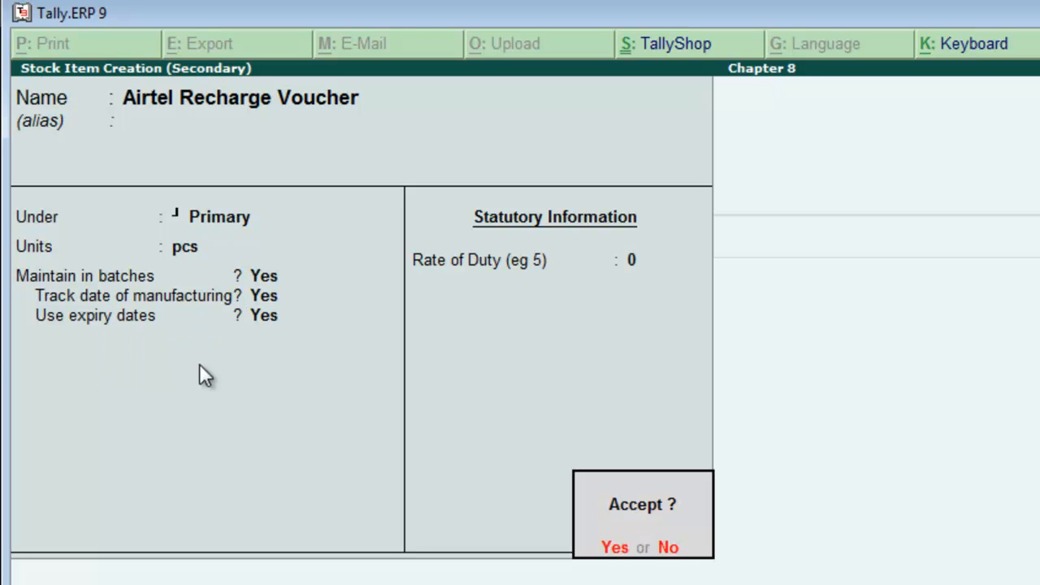
key(Return)
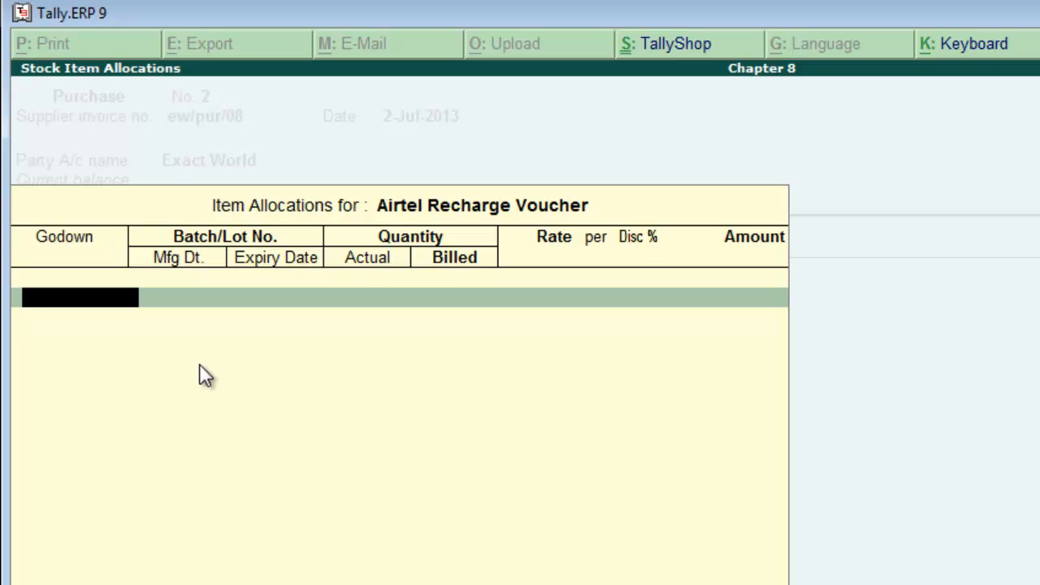
Choose Parkstreet as the godown, check the batch number in Windows Photo Viewer, and enter Re/0809 as a new batch number in Tally
key(Return)
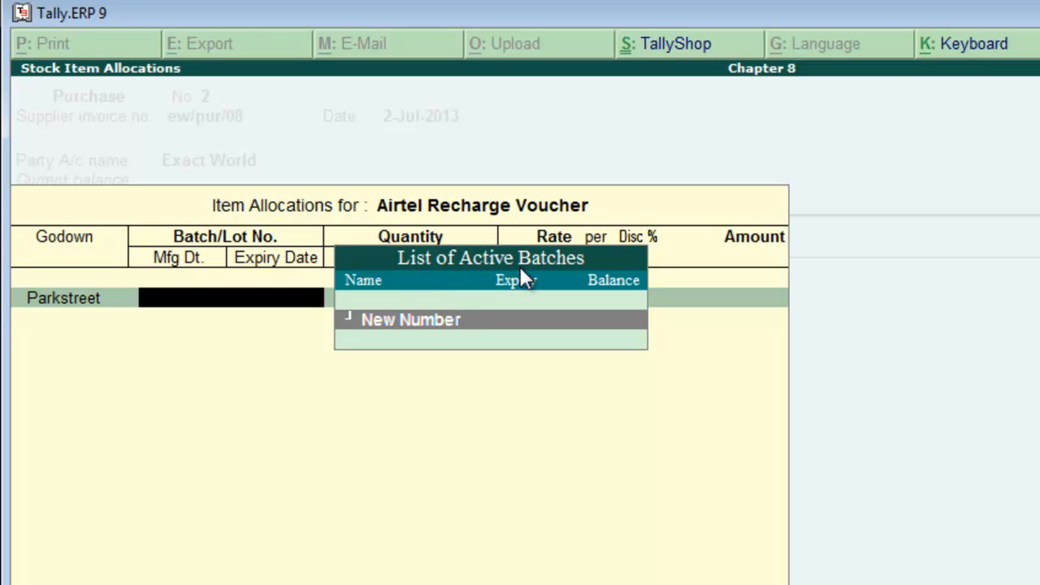
click(445, 331)
key(alt+Tab)
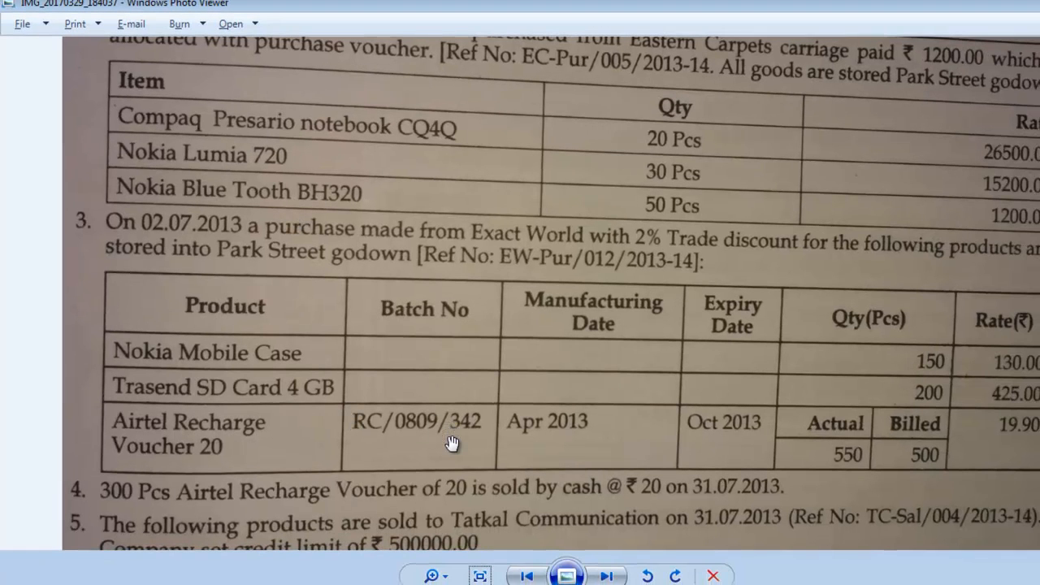
key(alt+Tab)
text(Re/)
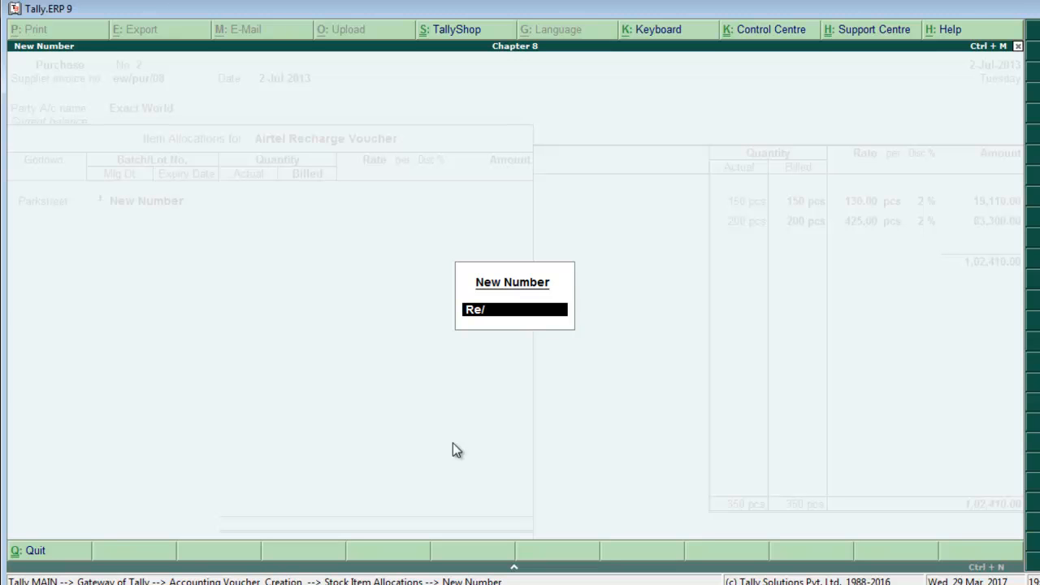
text(0809)
key(Return)
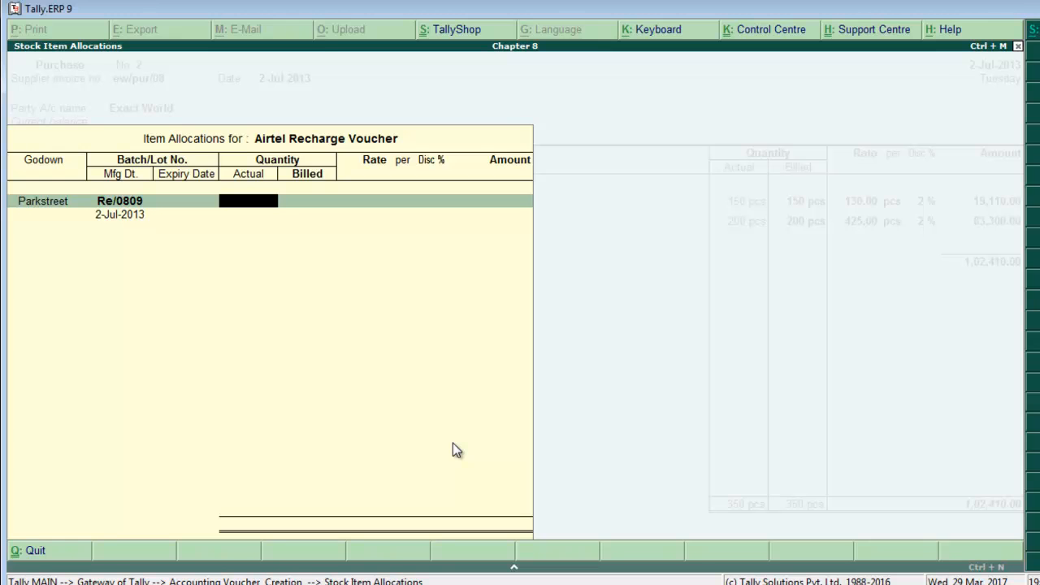
Check the voucher quantities in Windows Photo Viewer, and enter 550 pcs actual and 500 pcs billed in Tally
key(alt+Tab)
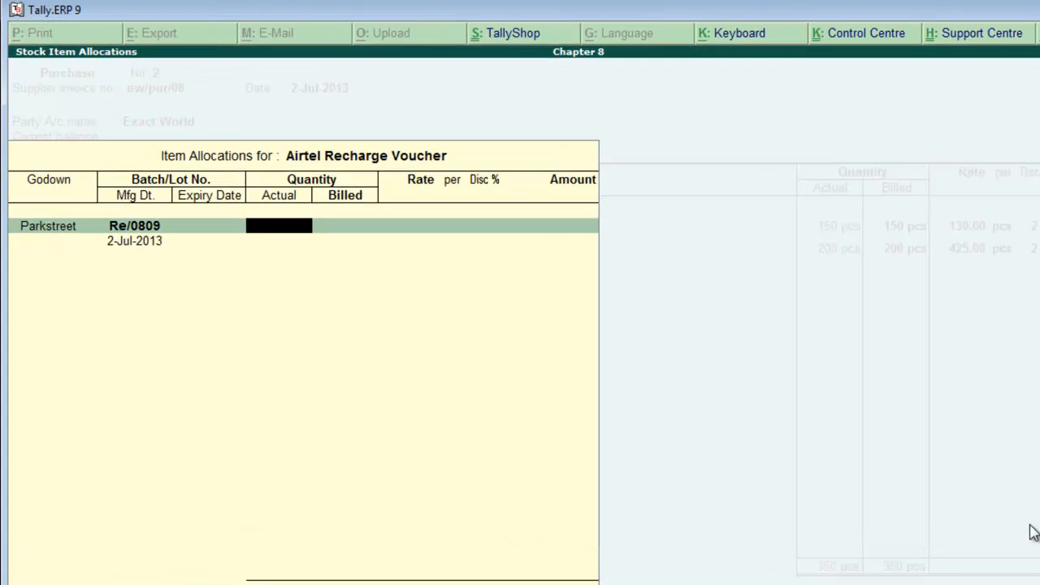
text(550)
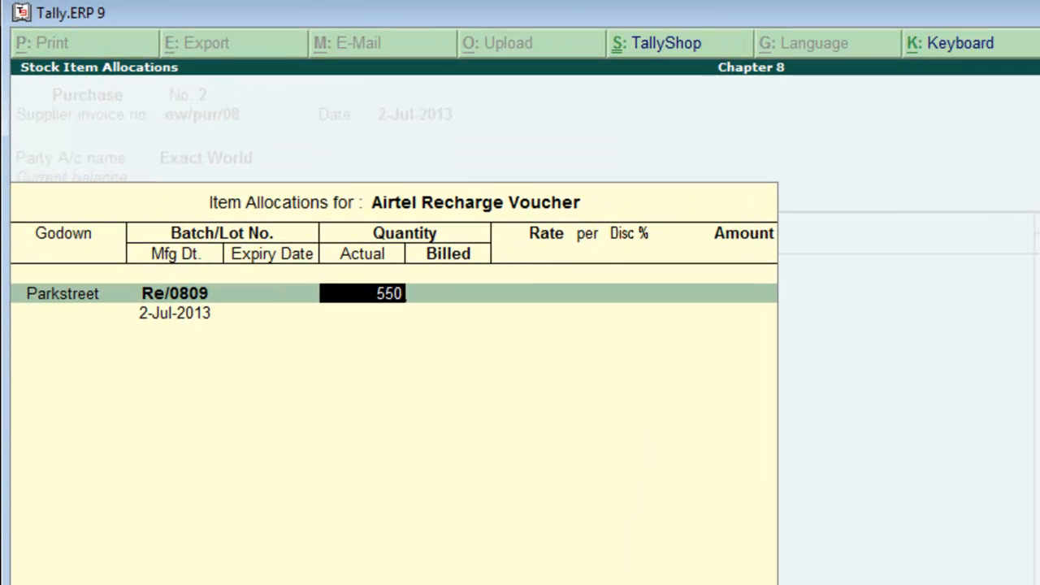
key(Return)
text(5)
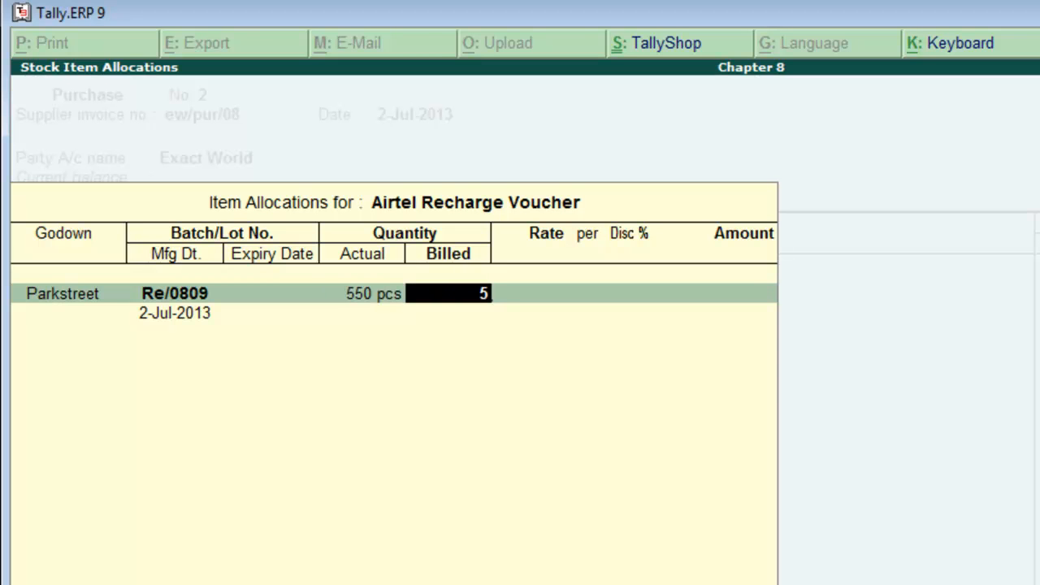
text(00)
key(Return)
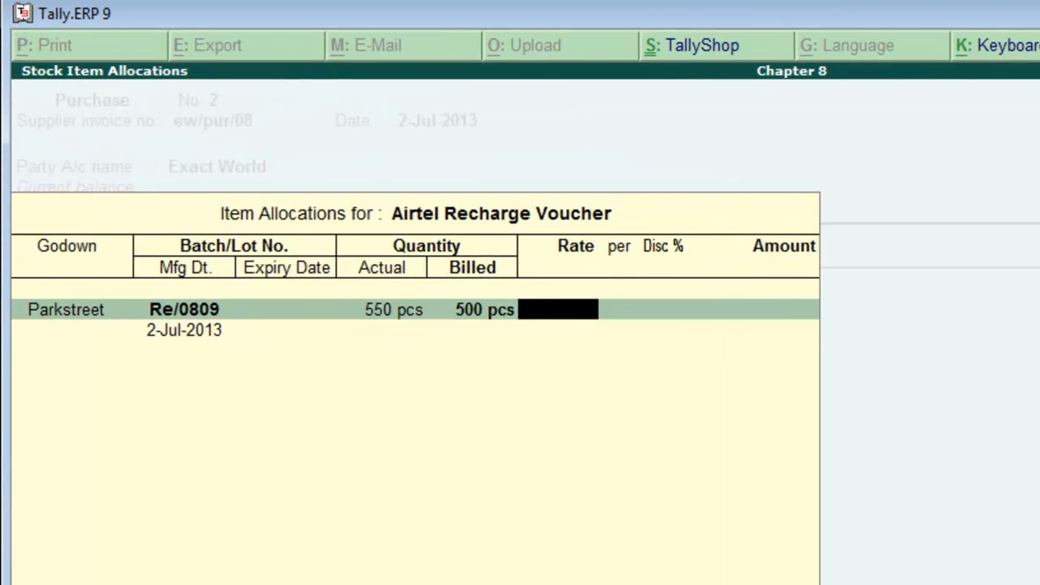
Set the Airtel Recharge Voucher rate to 19.90 per pcs with a 2% discount, and accept the amount
text(19.90)
key(Return)
key(Return)
text(2)
key(Return)
key(Return)
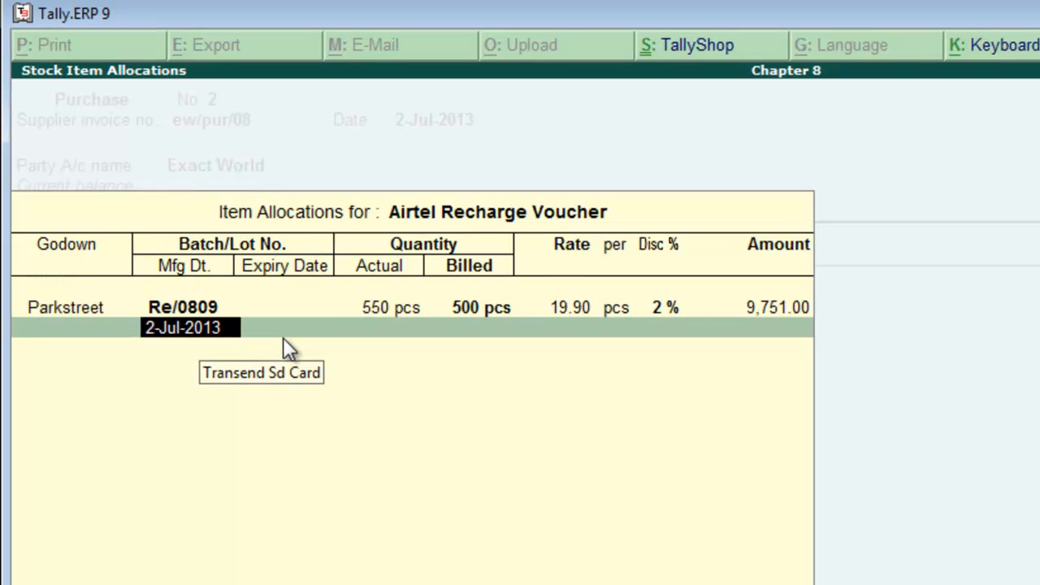
Check the batch dates in Windows Photo Viewer, and enter 1-4-2013 as manufacturing date and 1-10-2013 as expiry date in Tally
key(alt+Tab)
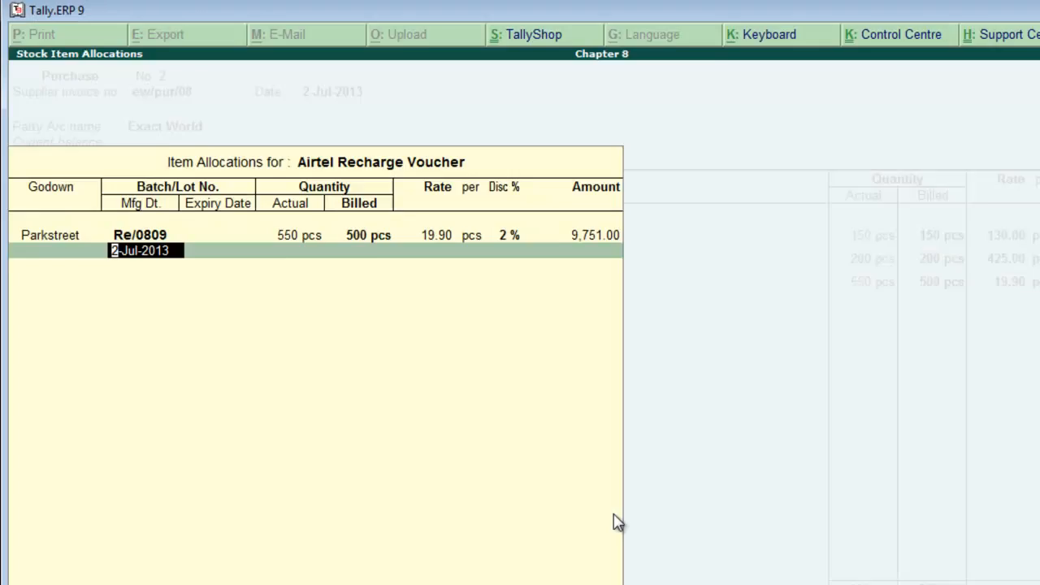
text(1-4-2013)
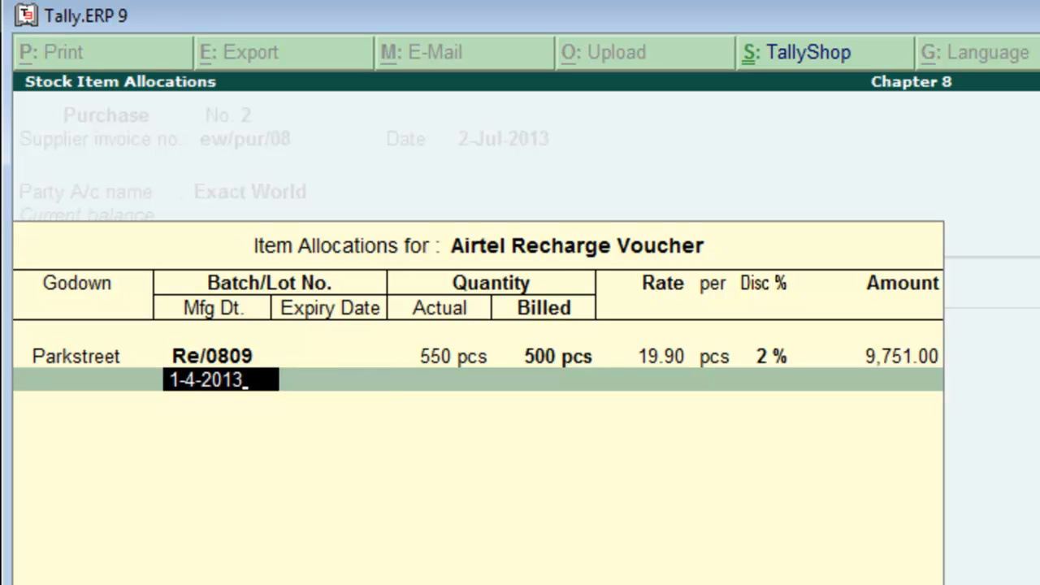
key(Return)
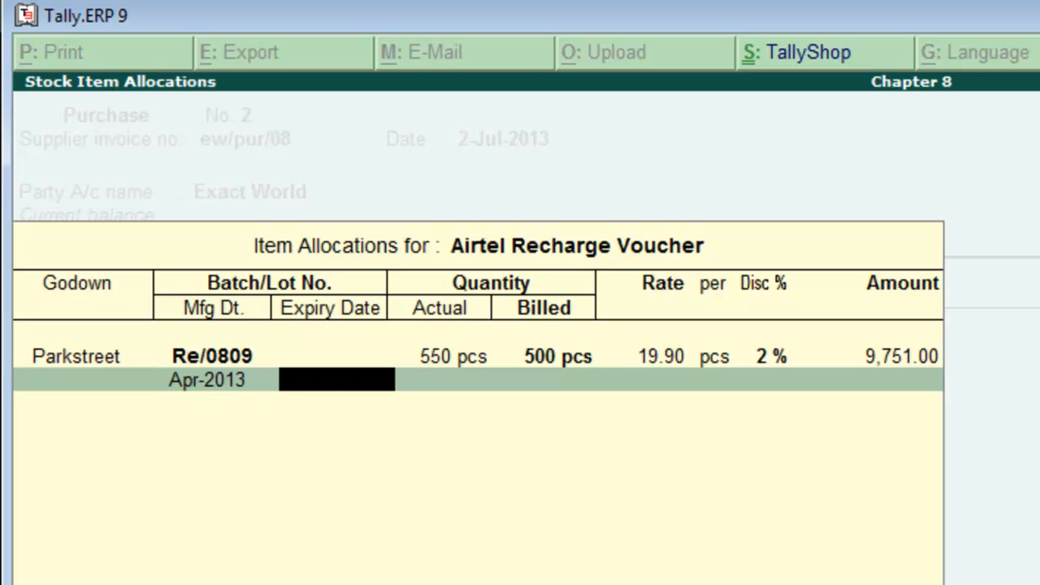
key(alt+Tab)
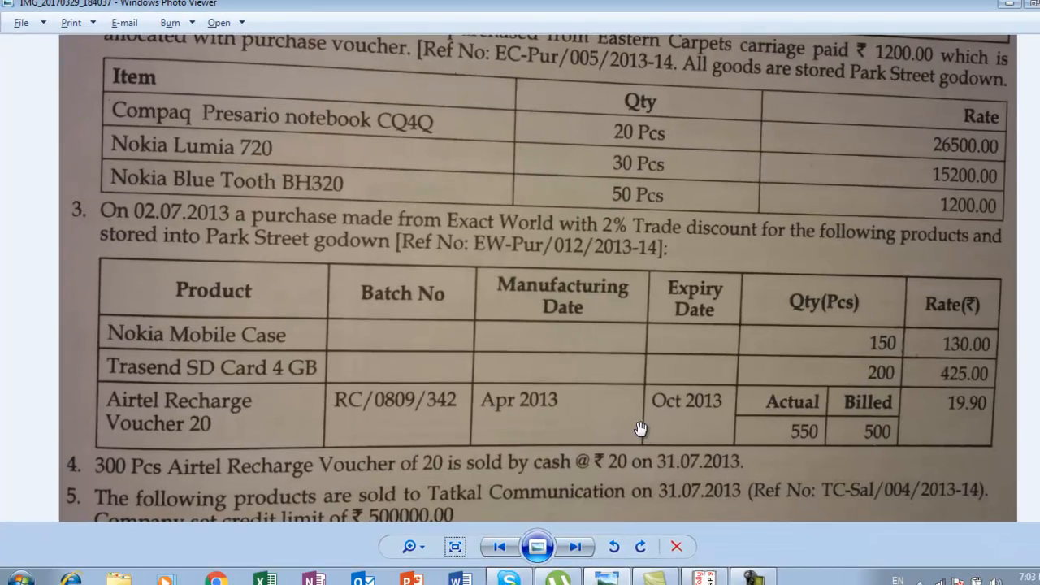
key(alt+Tab)
text(1-)
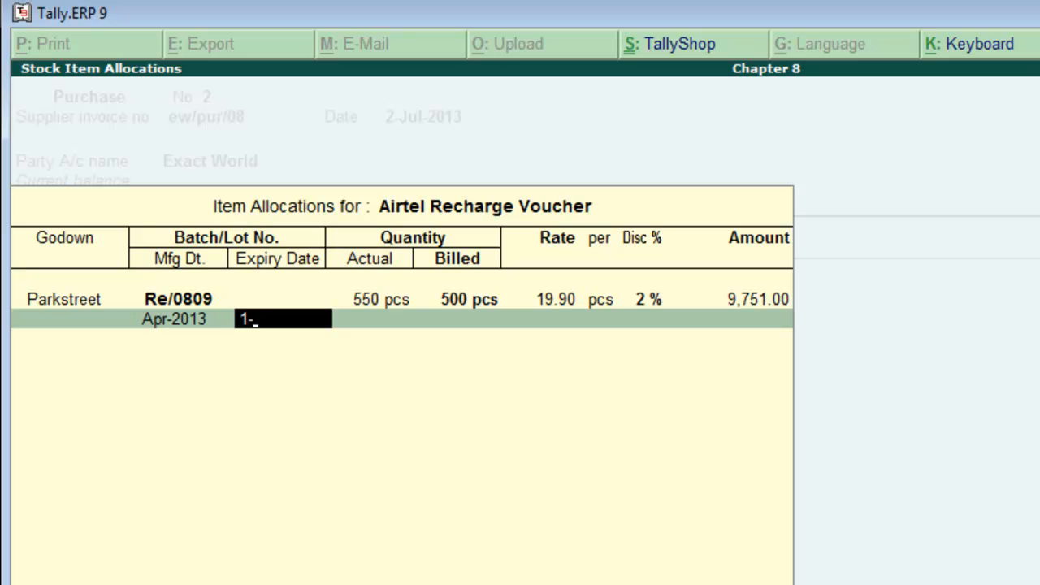
text(10-2013)
key(Return)
key(Return)
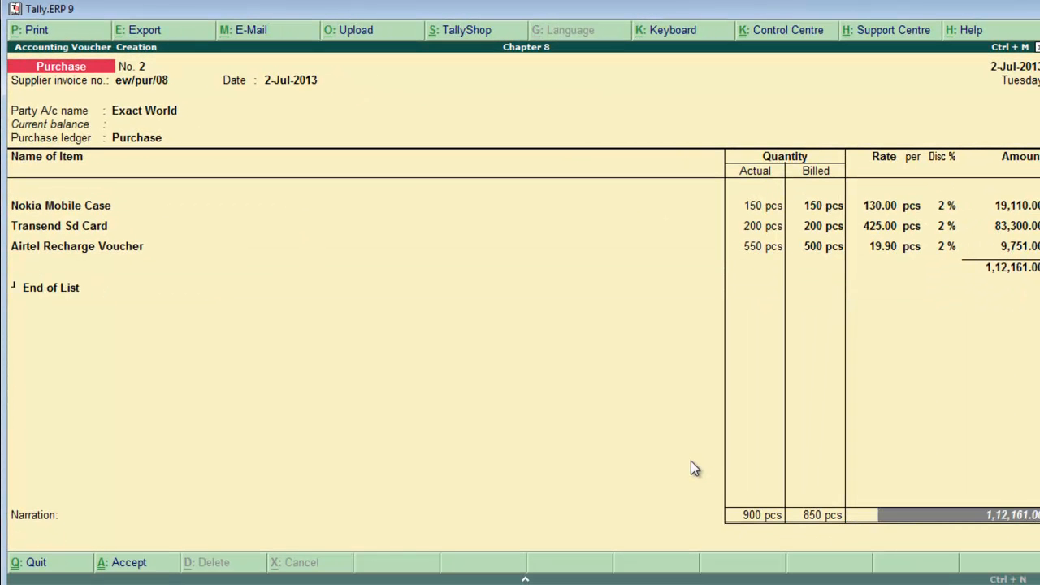
End the item list of the Exact World purchase, leave the narration blank, and save the voucher
key(Return)
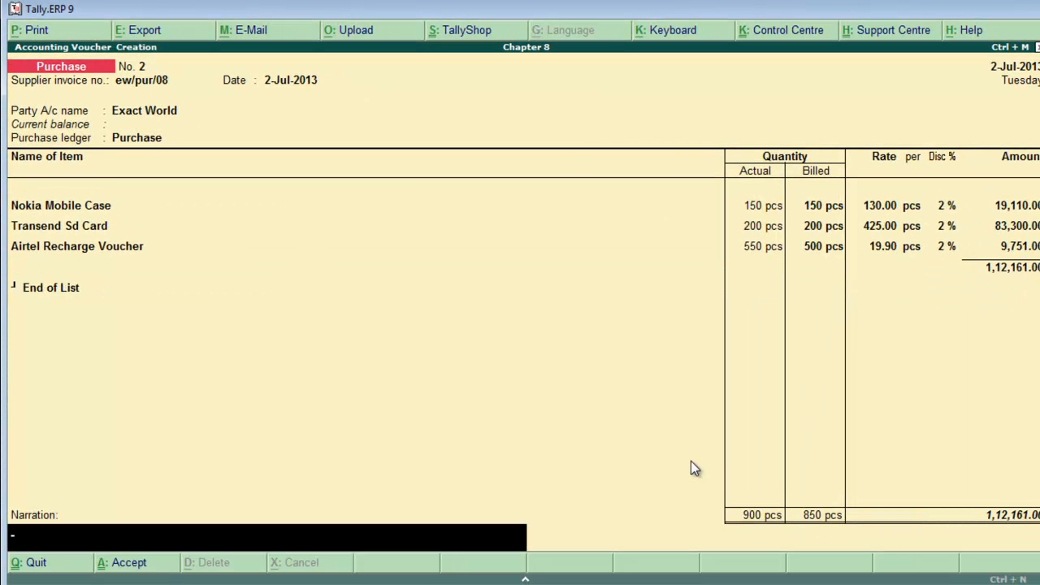
key(Return)
key(Return)
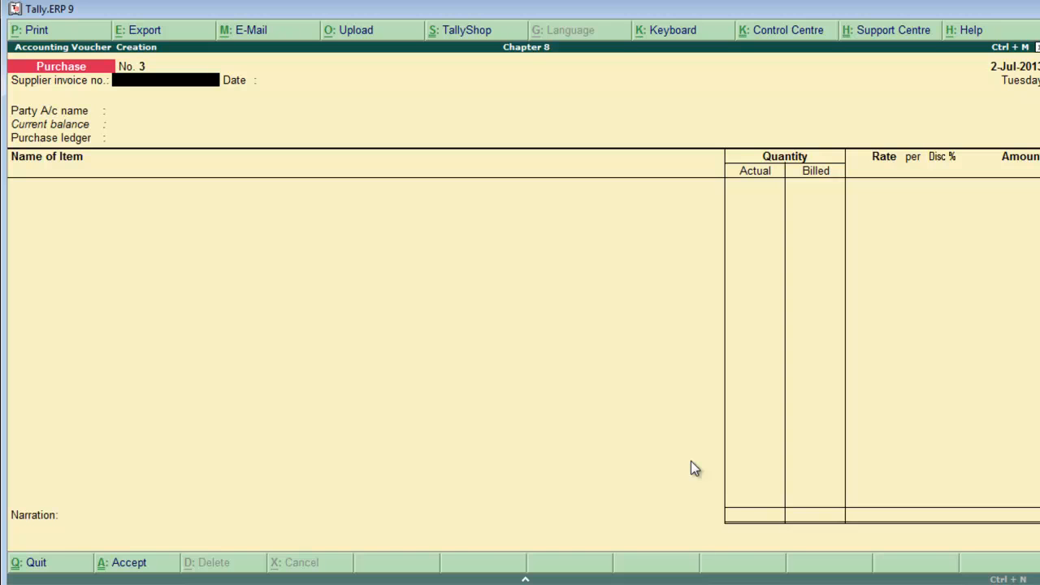
Read the remaining transactions from item 4 onward in Windows Photo Viewer, and change to a Sales voucher in Tally
key(alt+Tab)
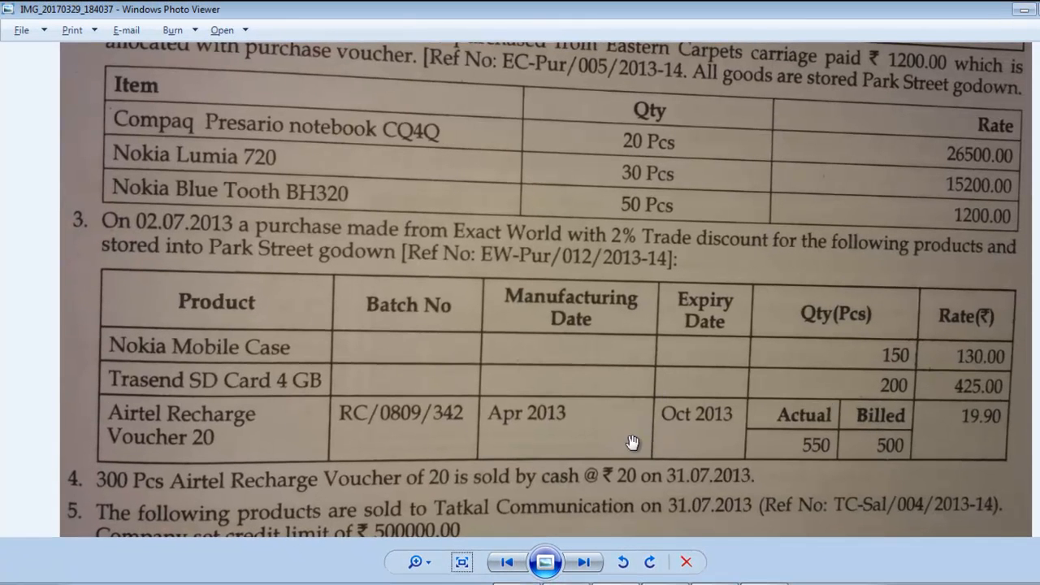
drag(615, 439, 644, 211)
drag(587, 285, 615, 232)
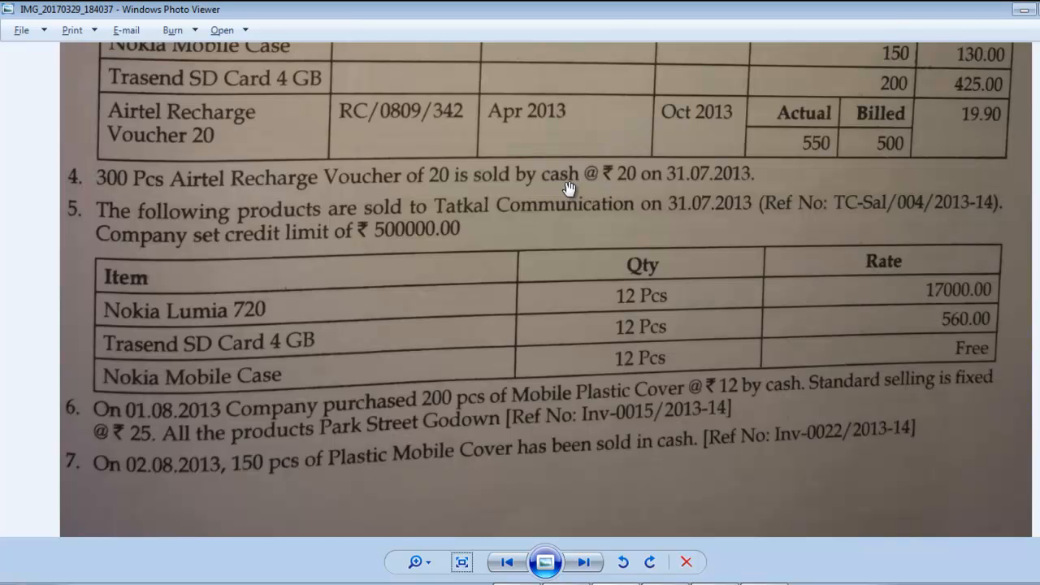
key(alt+Tab)
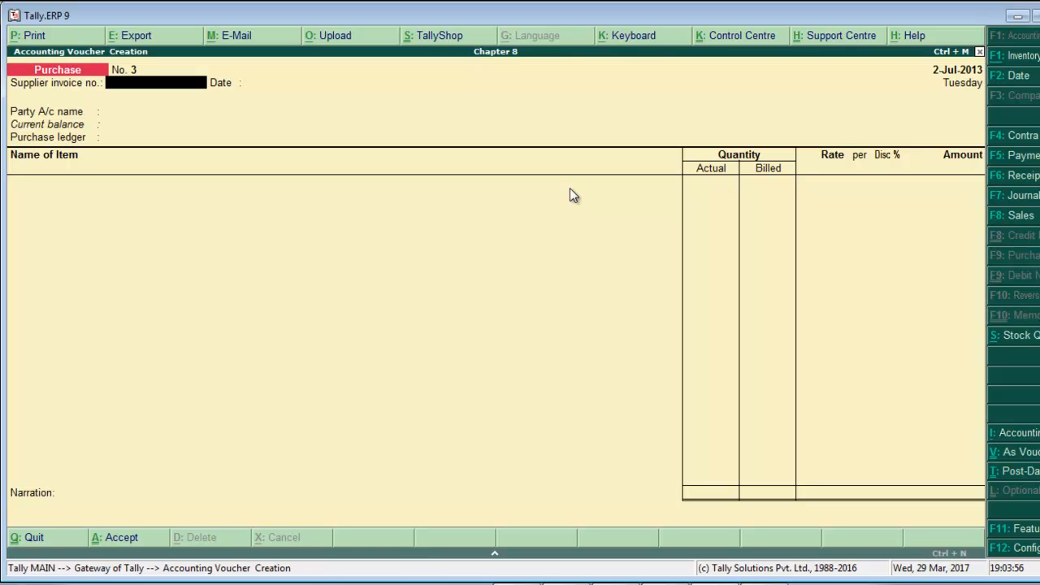
key(F8)
Check the cash sale's date in Windows Photo Viewer, and set the sales voucher date to 31-7 in Tally
key(alt+Tab)
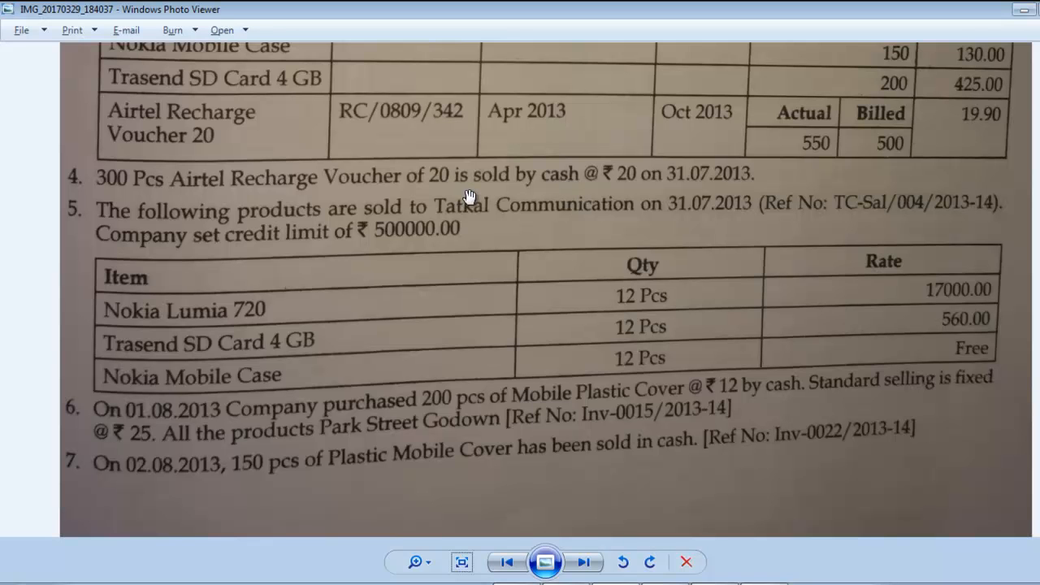
key(alt+Tab)
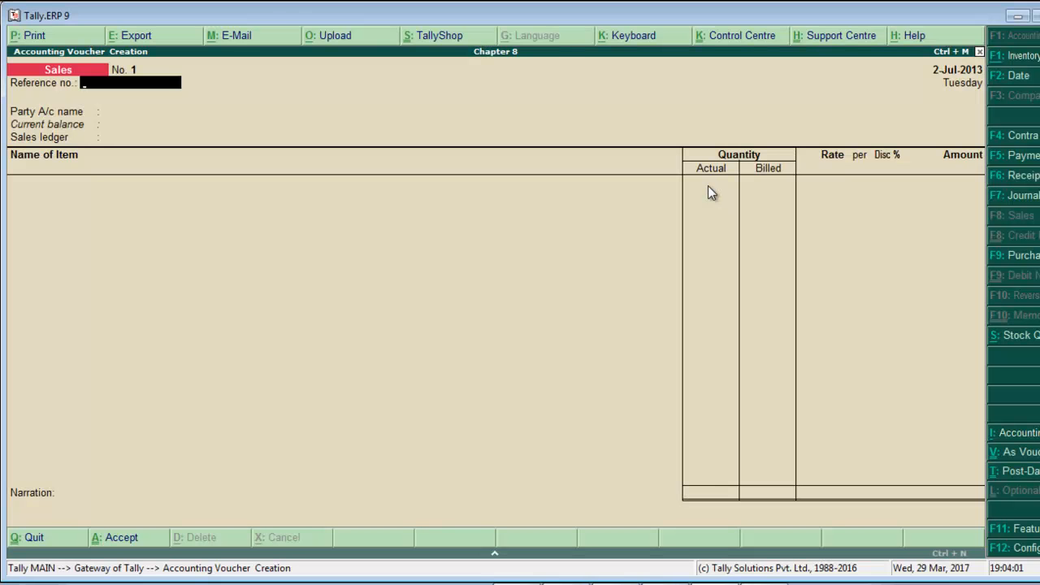
key(F2)
text(31-7)
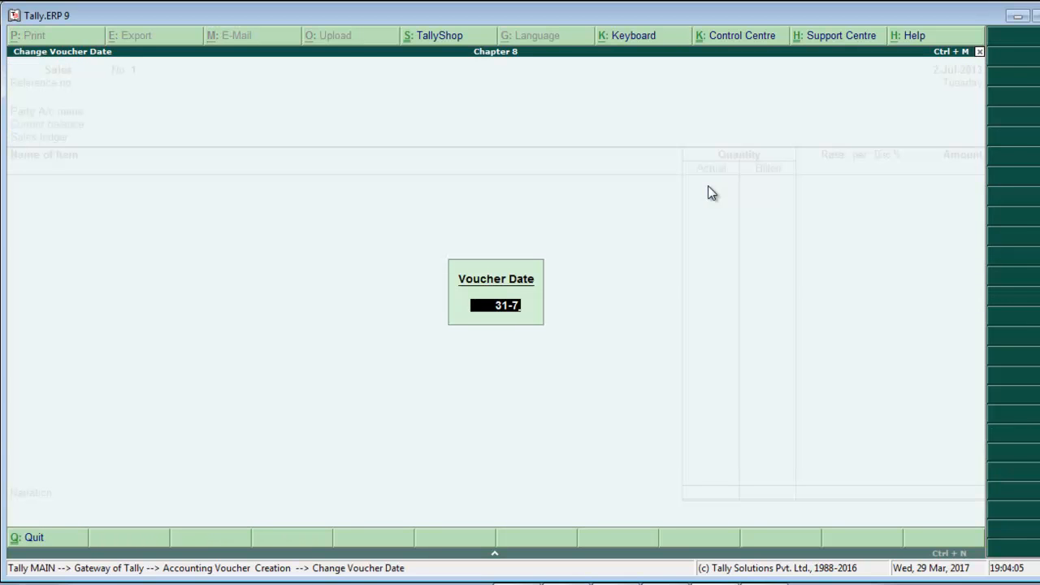
key(Return)
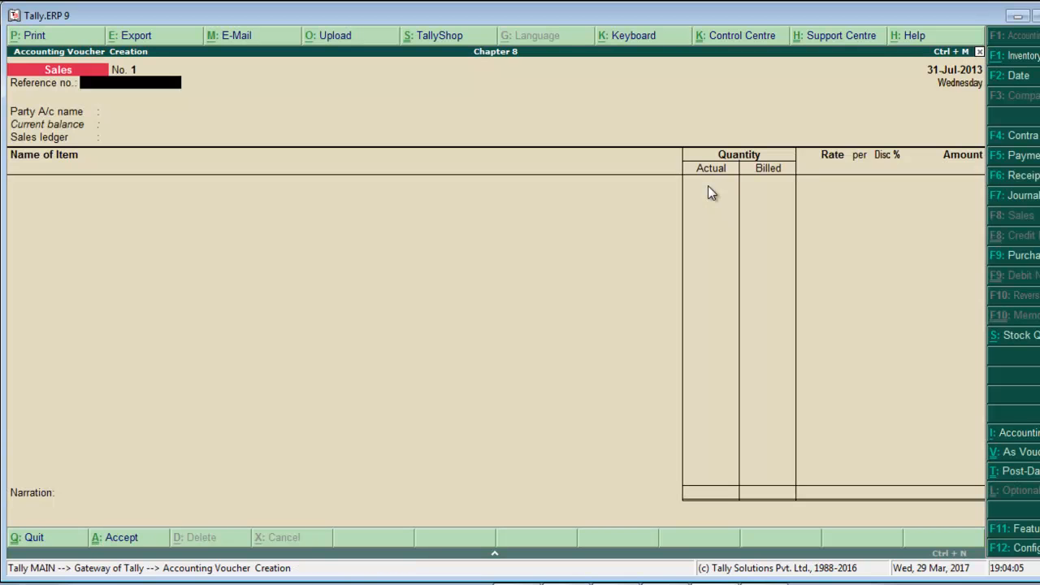
Leave the reference number blank, choose Cash as the party account, and accept the party details with despatch and order fields empty
key(Return)
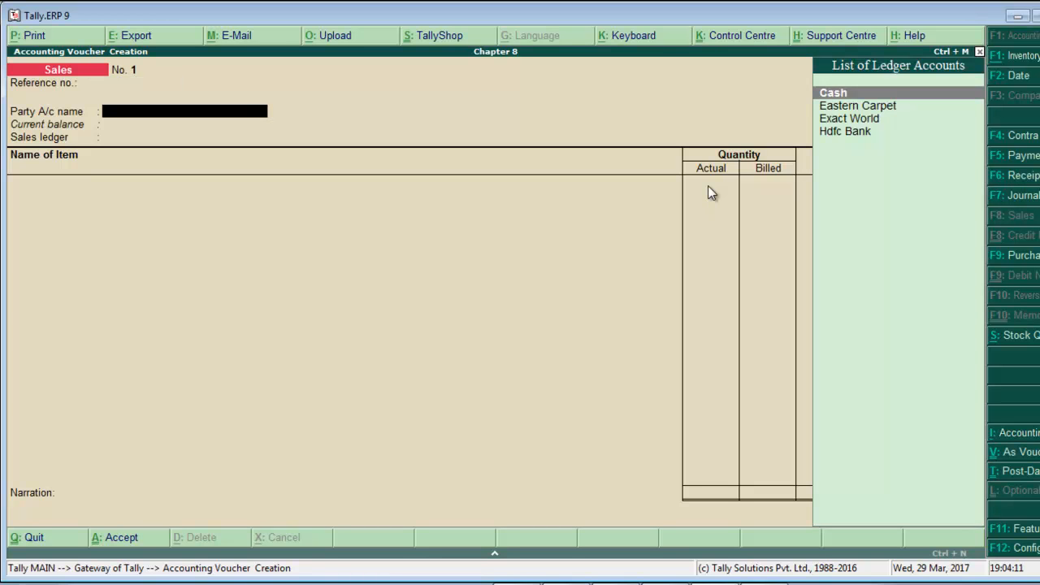
key(Down)
key(Up)
key(Return)
key(Return)
key(Return)
key(Return)
key(Return)
key(Return)
key(Return)
key(Return)
key(Return)
key(Return)
key(Return)
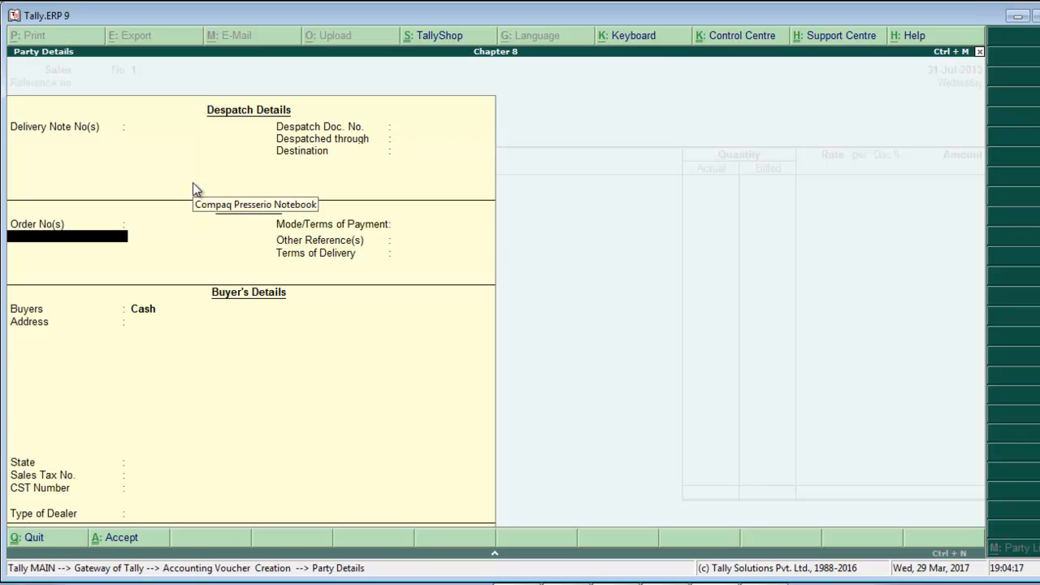
key(Return)
key(Return)
key(Return)
key(Return)
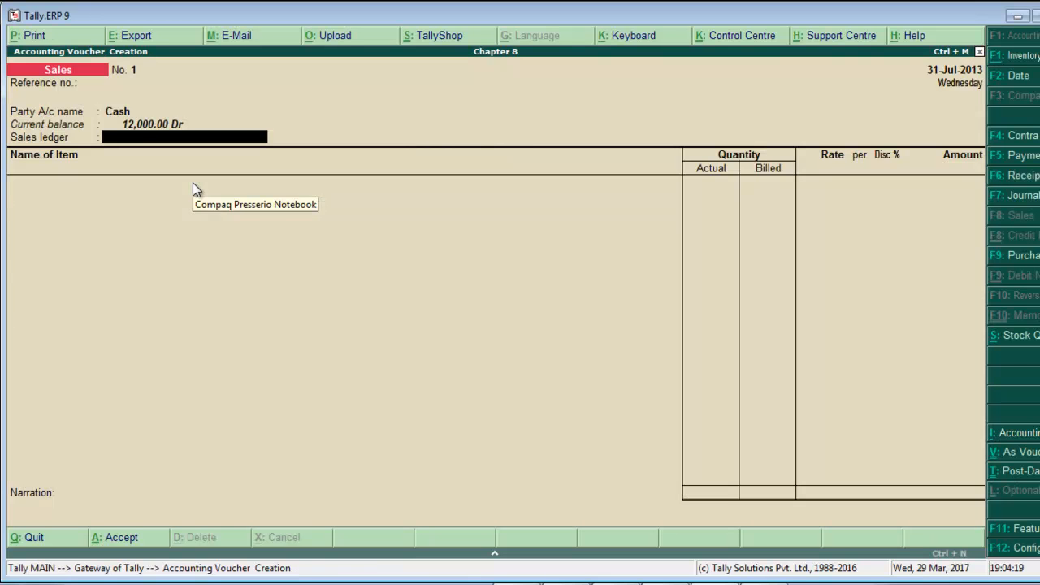
Create a sales ledger named Sale under Sales Accounts with inventory values affected set to Yes, and use it in the voucher
key(alt+c)
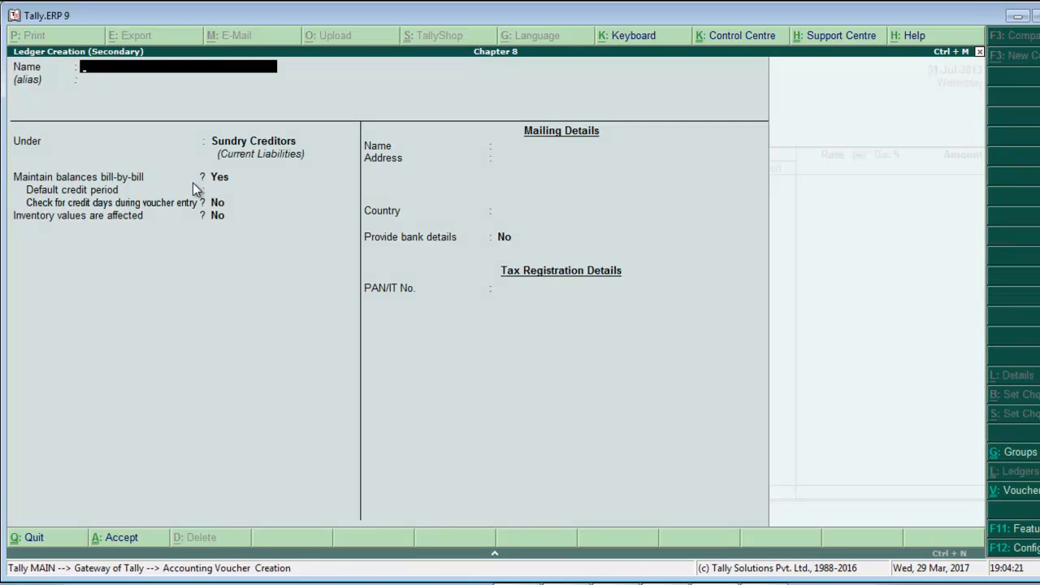
text(Sale)
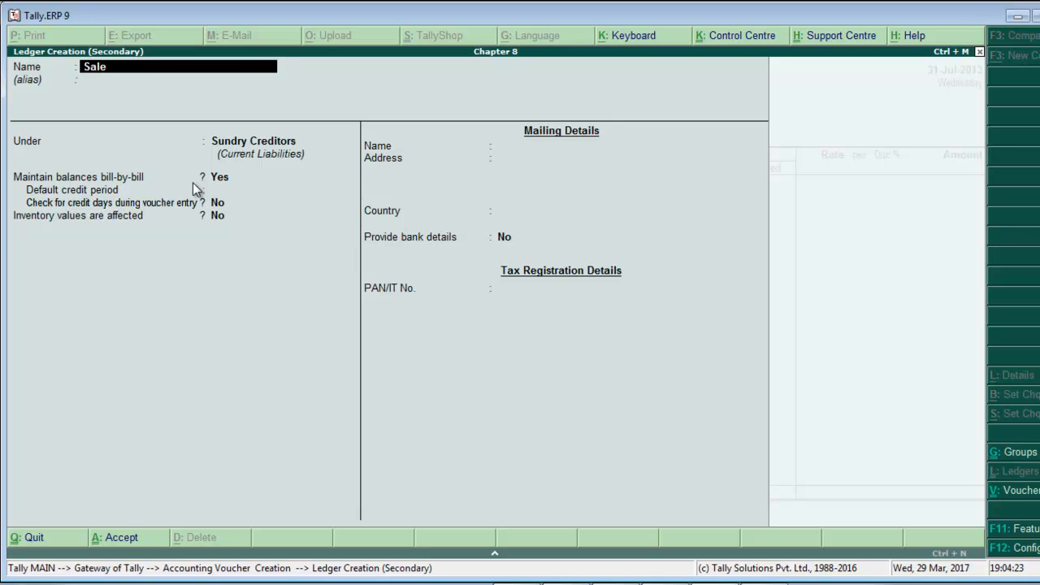
key(Return)
text(S)
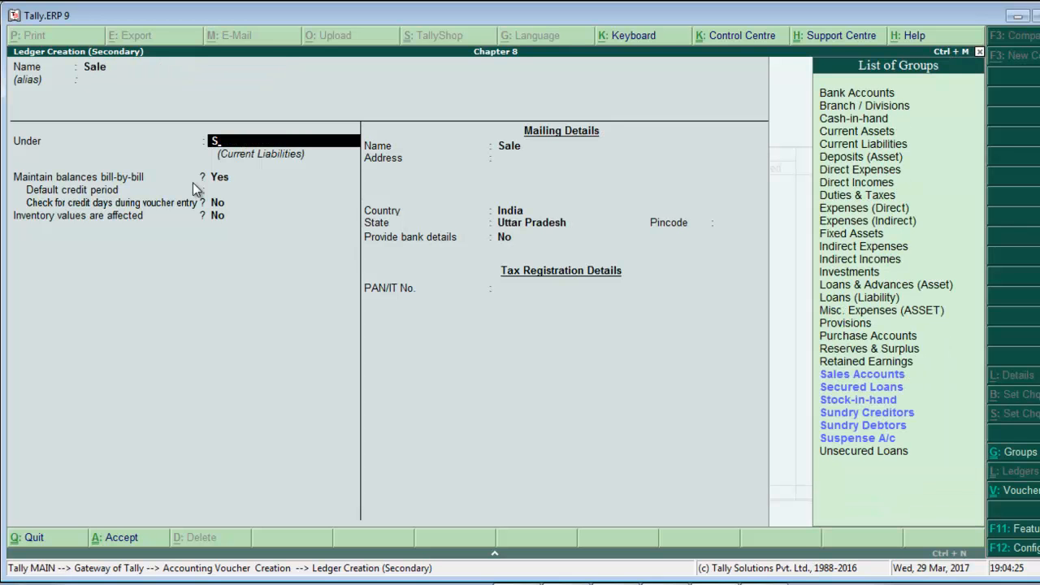
key(Return)
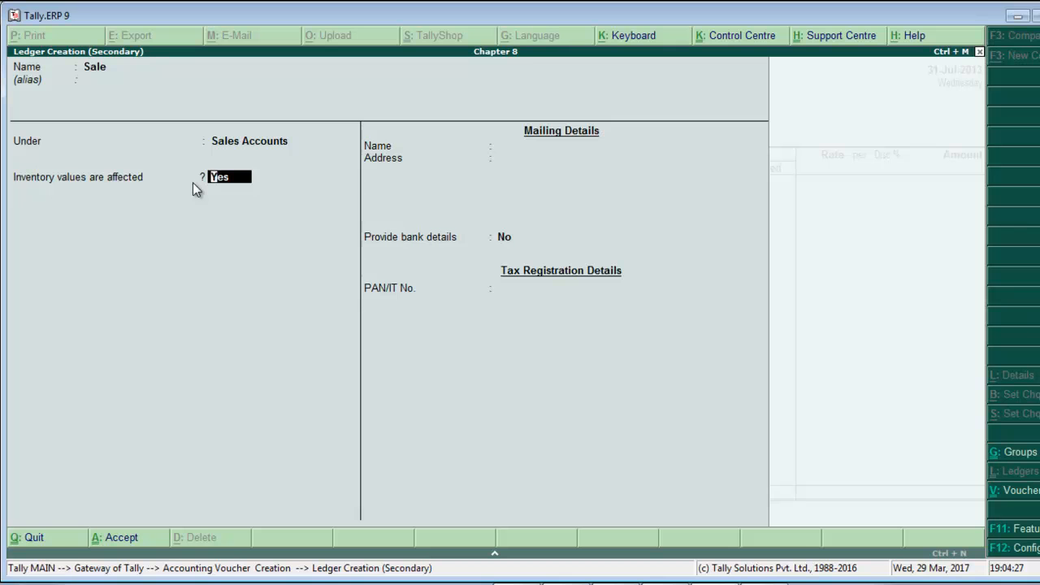
key(Return)
key(Return)
key(Return)
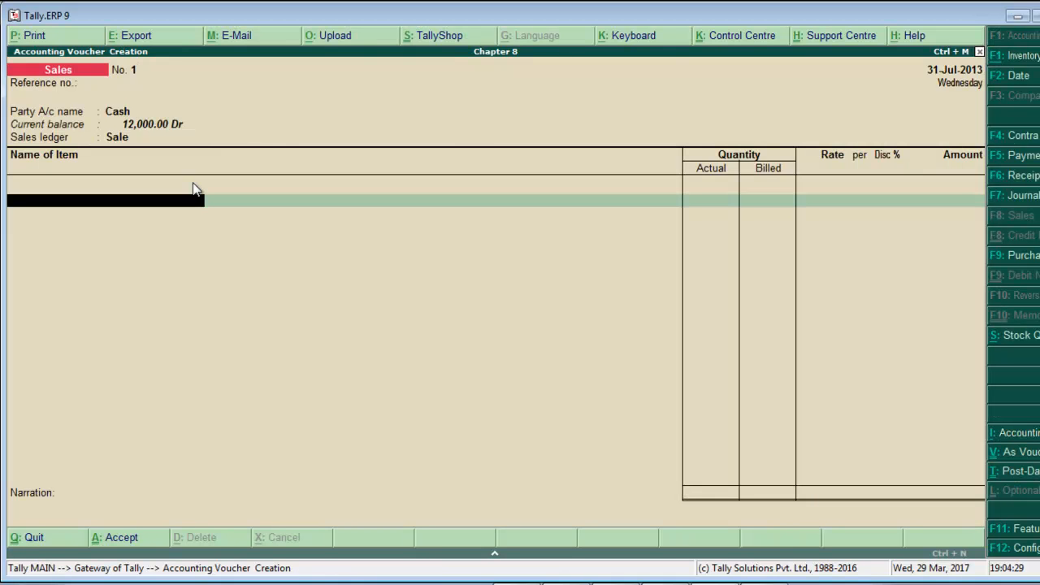
Add Airtel Recharge Voucher to the sales voucher, allocated from the Parkstreet godown and batch Re/0809
text(A)
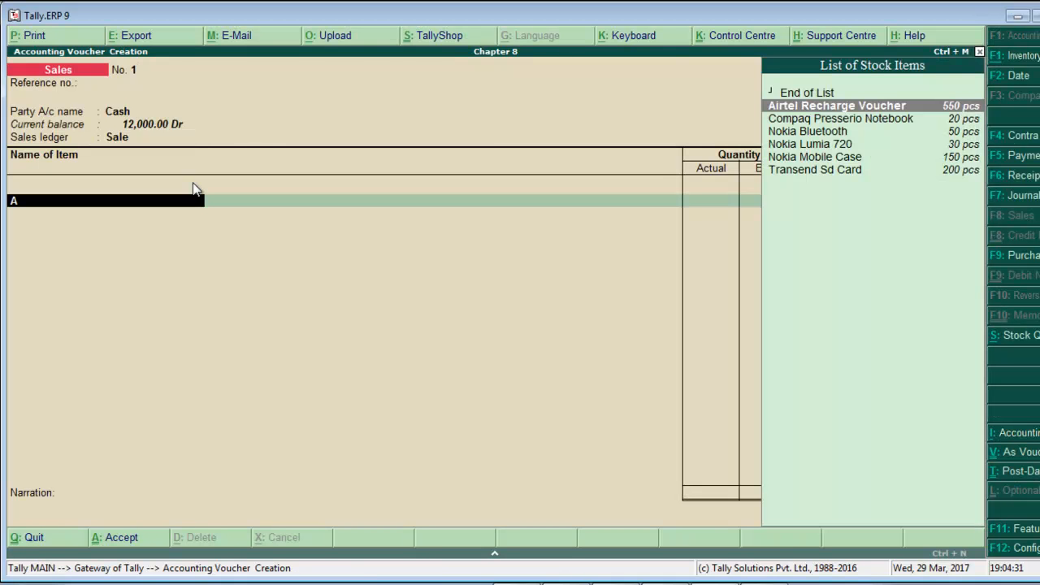
key(Return)
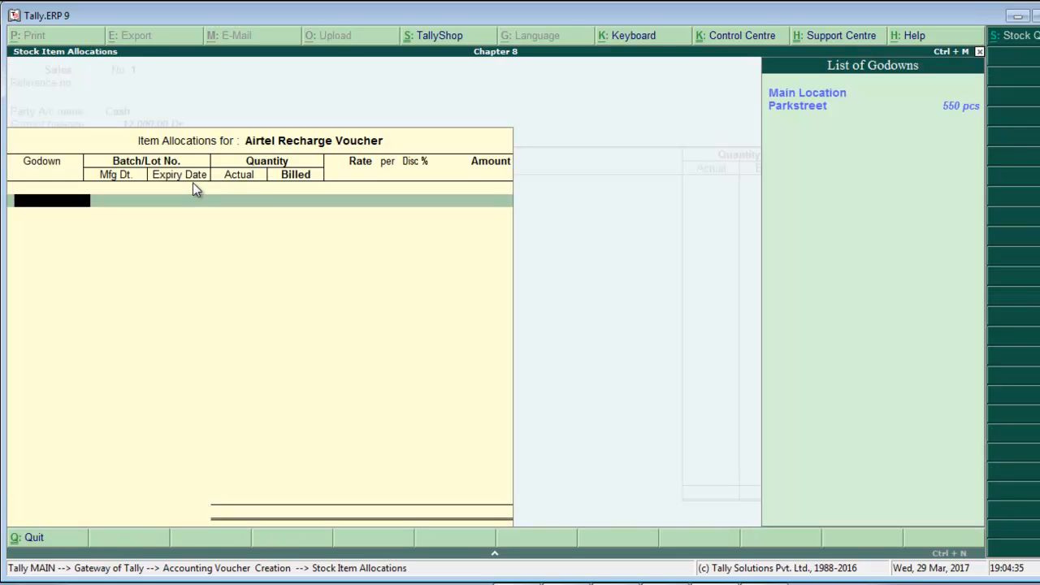
key(Down)
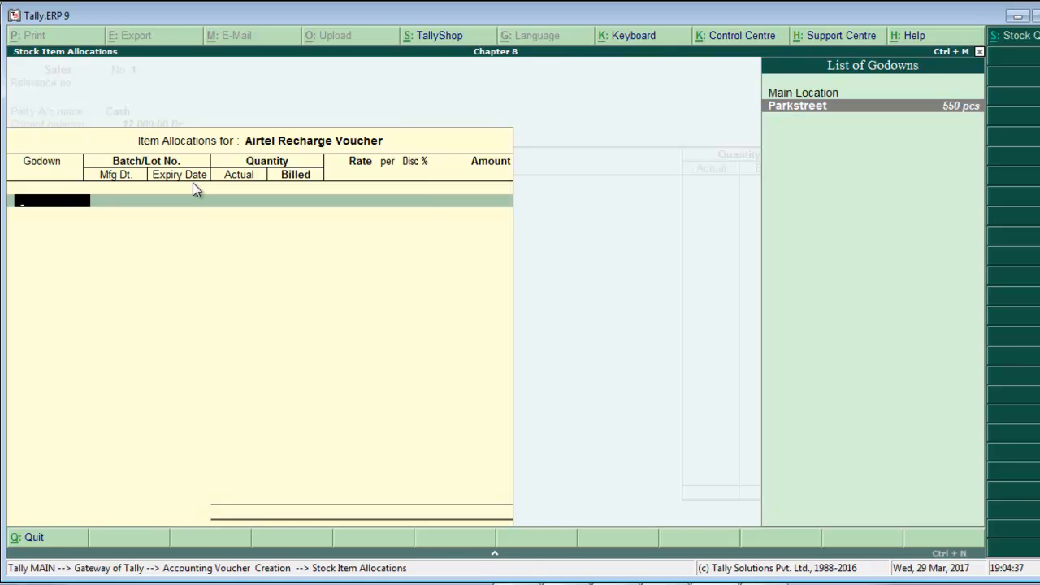
key(Return)
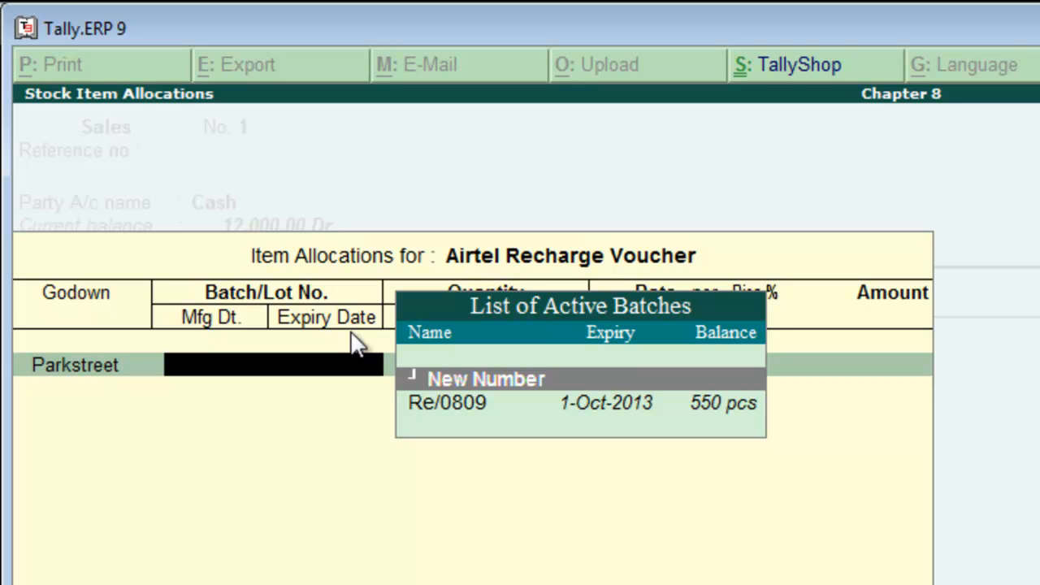
key(Down)
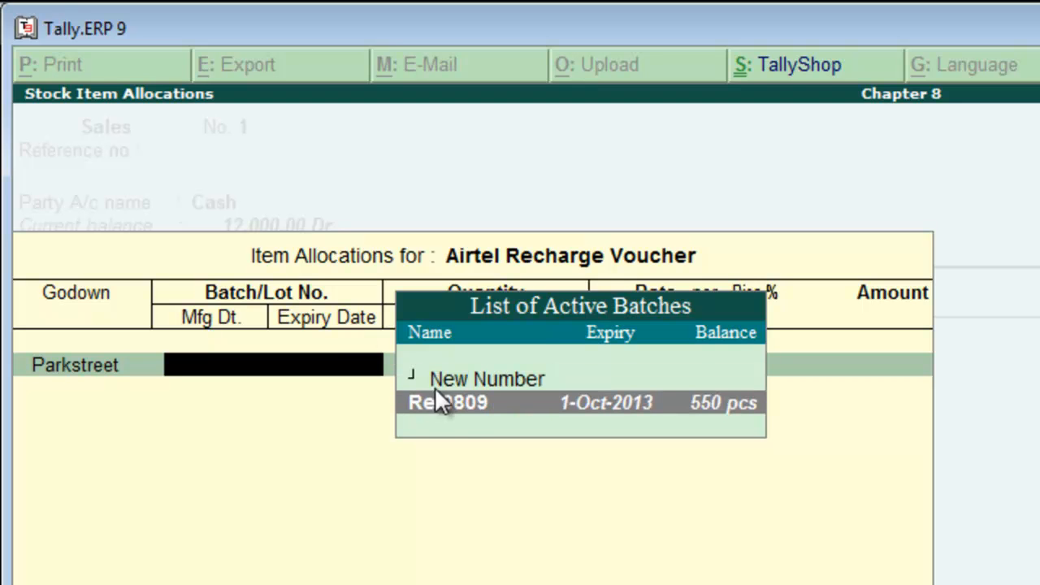
key(Return)
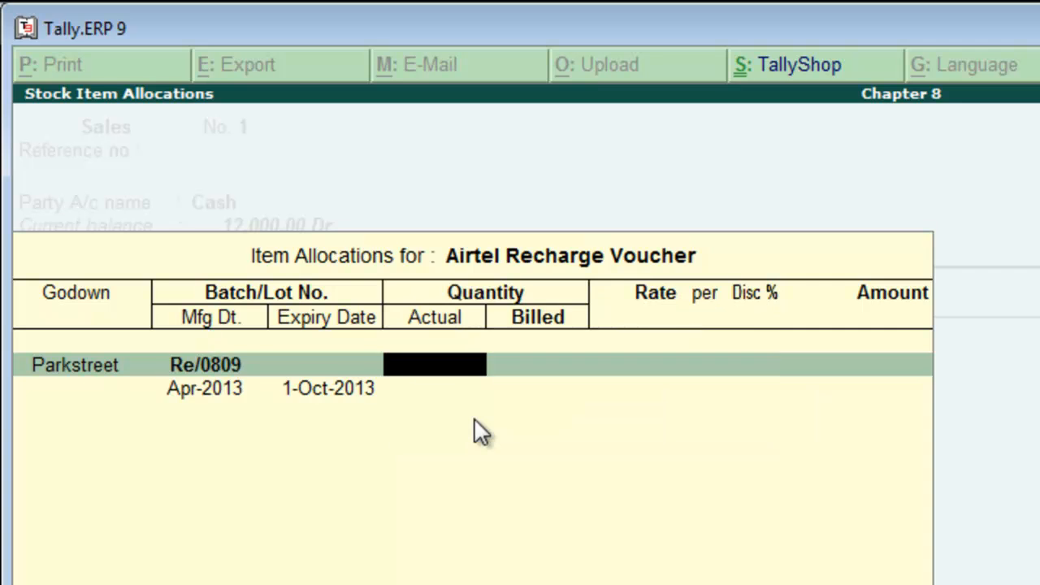
Check the quantity sold in Windows Photo Viewer, and set actual and billed quantity to 300 pcs in Tally
key(alt+Tab)
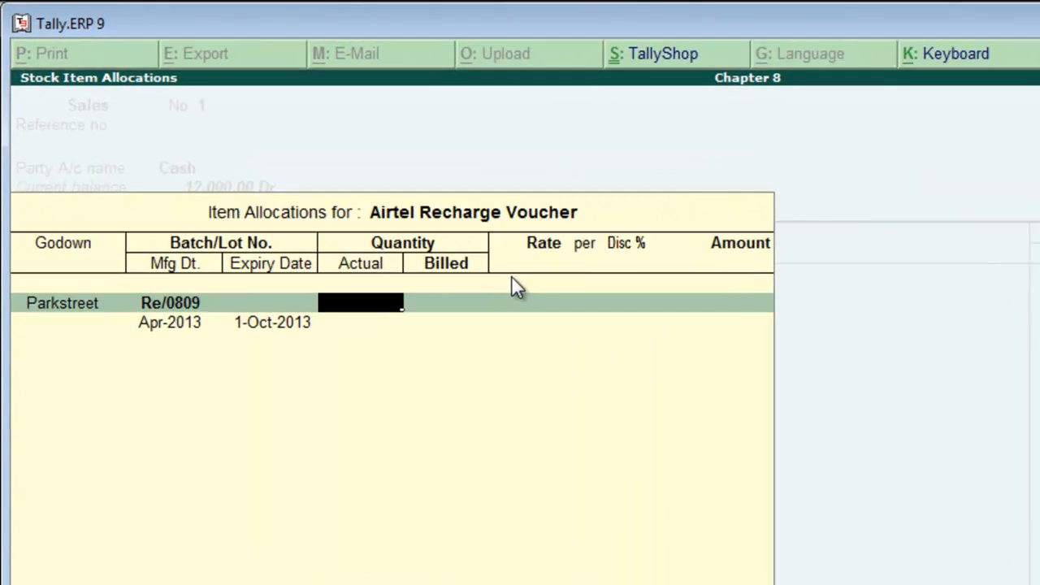
text(300)
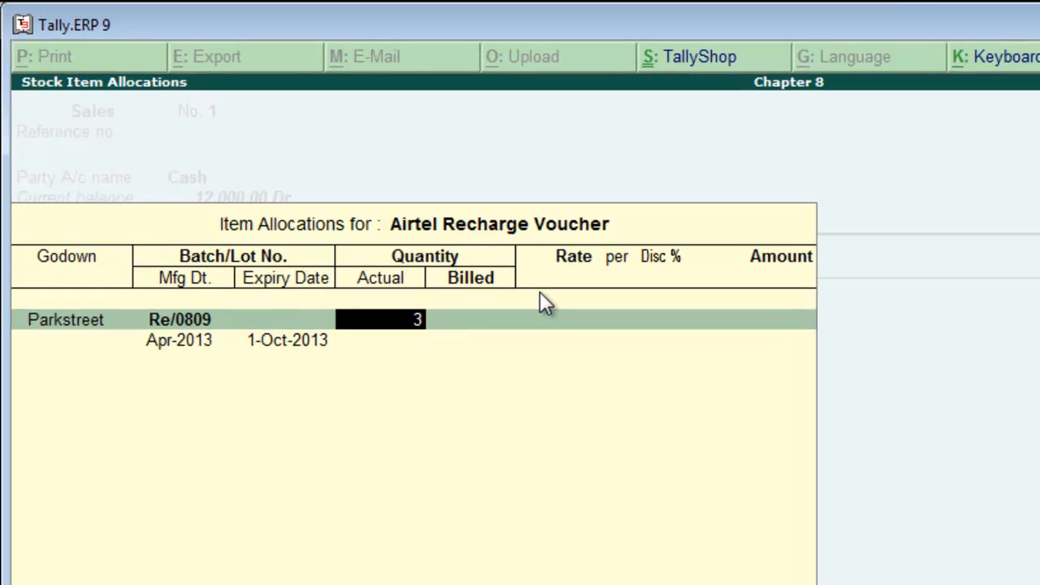
key(Return)
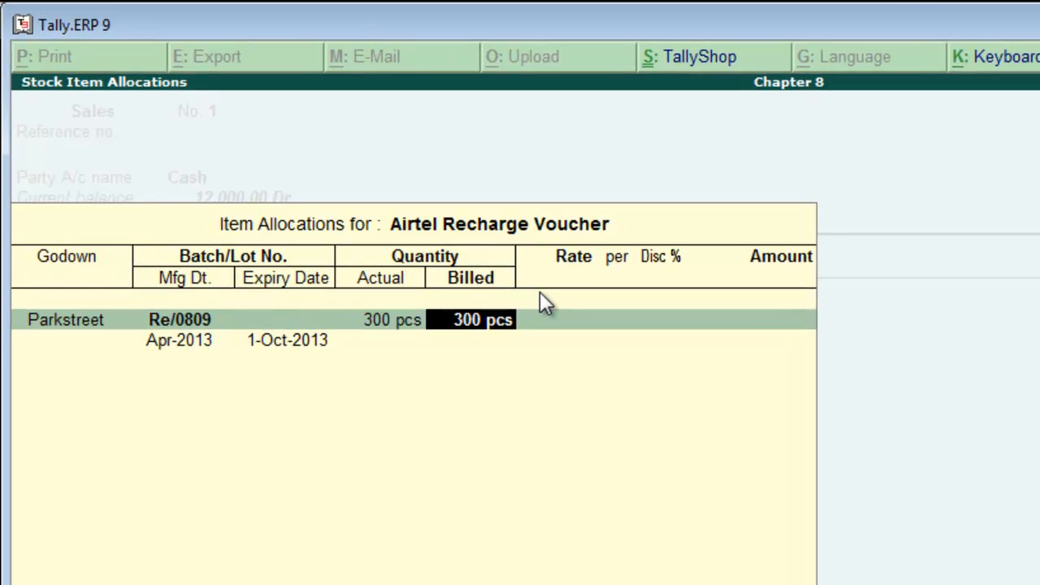
text(3)
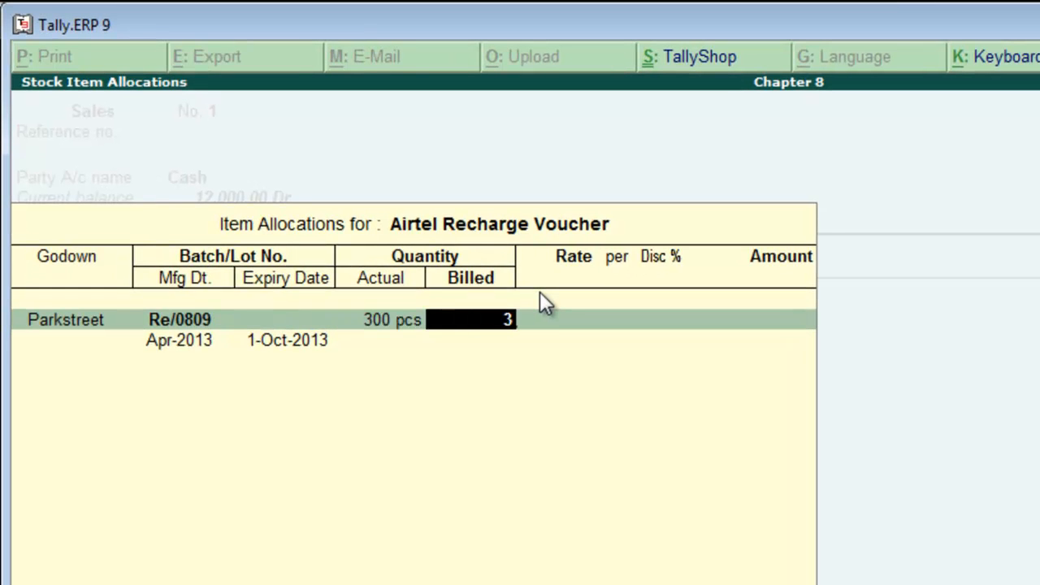
text(00)
key(Return)
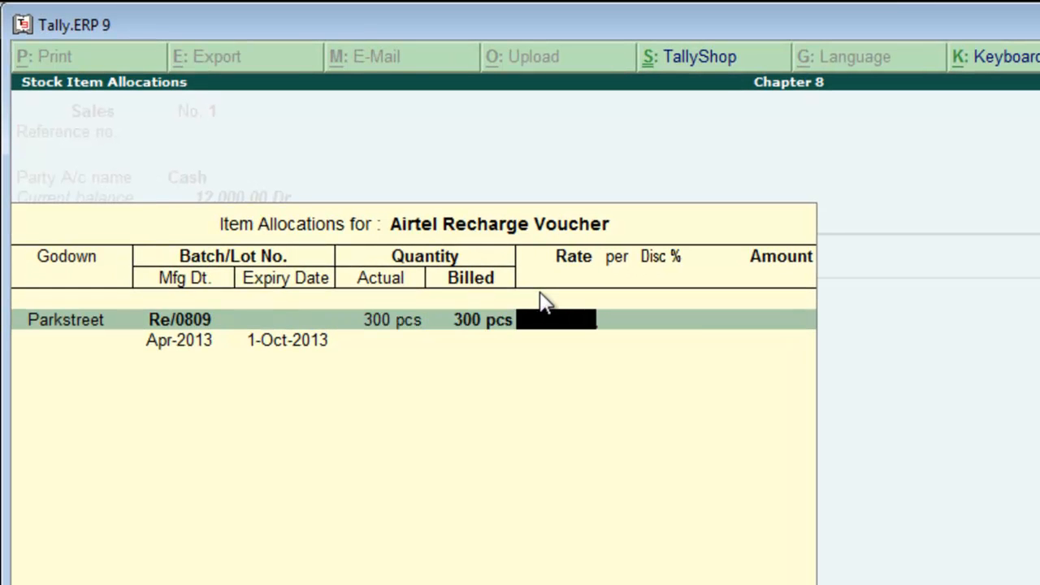
Check the selling rate in Windows Photo Viewer, and set the voucher's rate to 20 per pcs in Tally
key(alt+Tab)
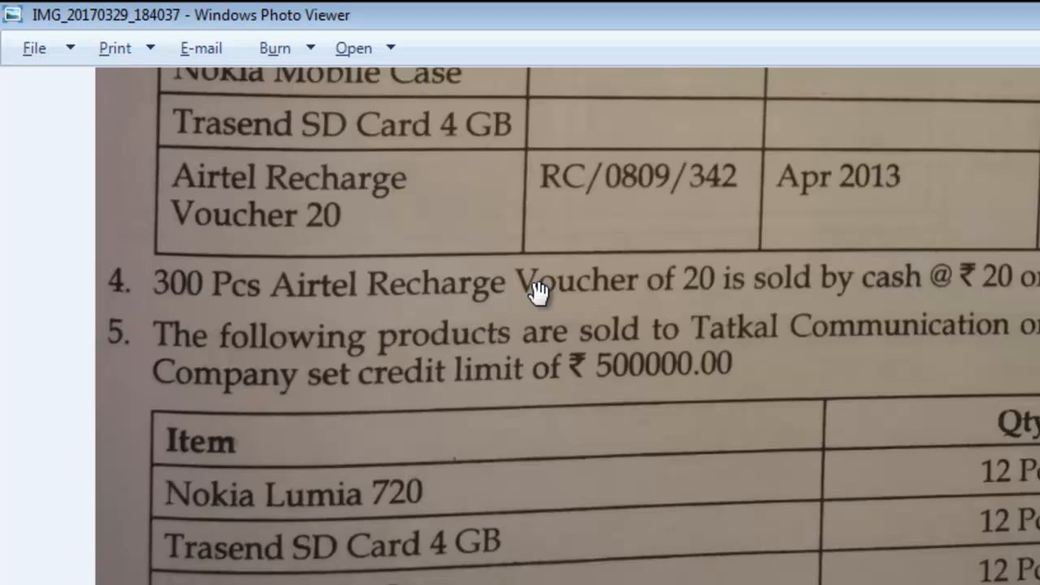
key(alt+Tab)
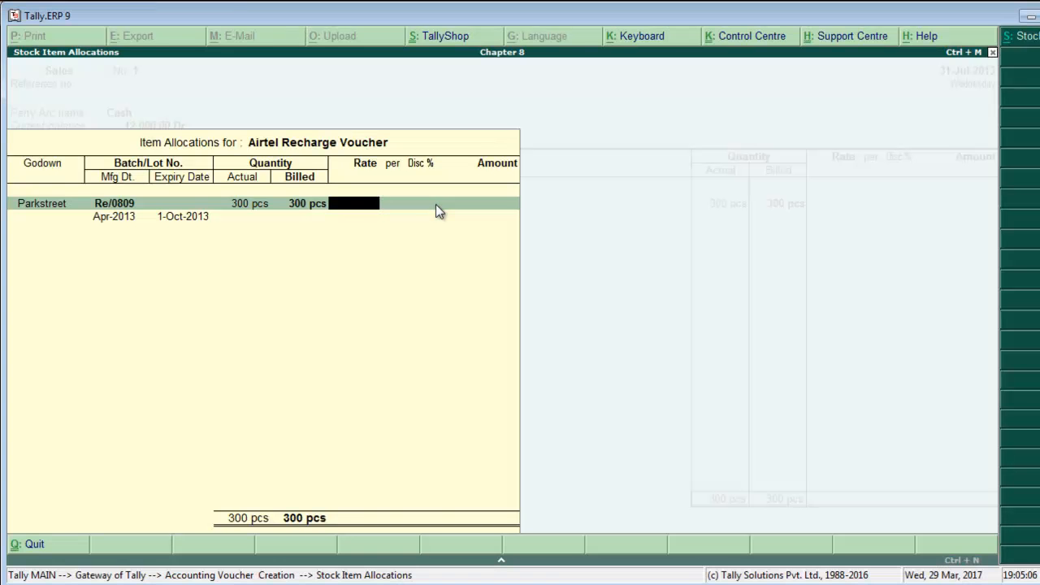
text(20)
key(Return)
key(Return)
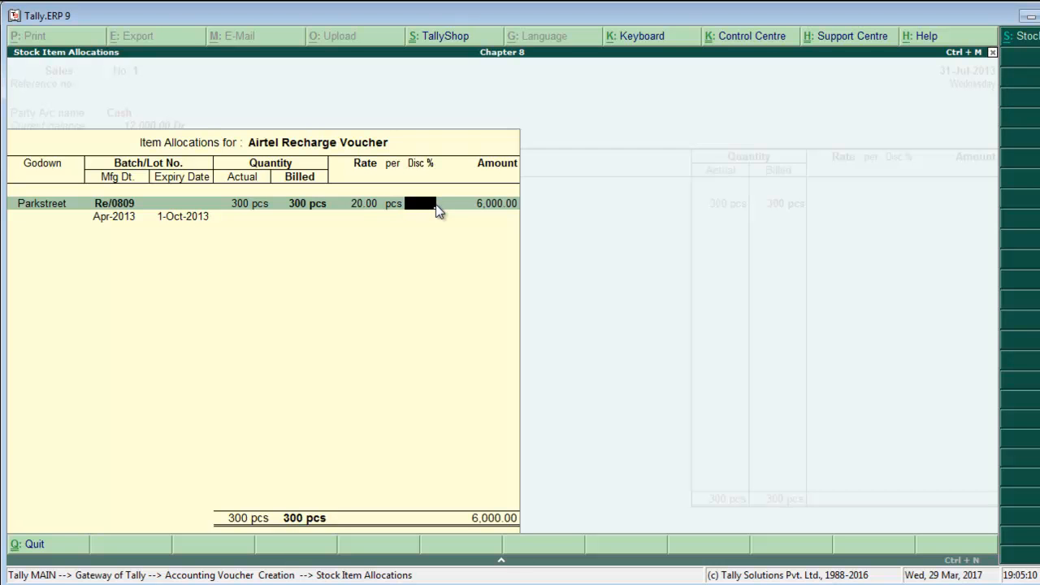
Complete the item allocation with no discount and unchanged batch dates, and save the cash sales voucher without a narration
key(Return)
key(Return)
key(Return)
key(Return)
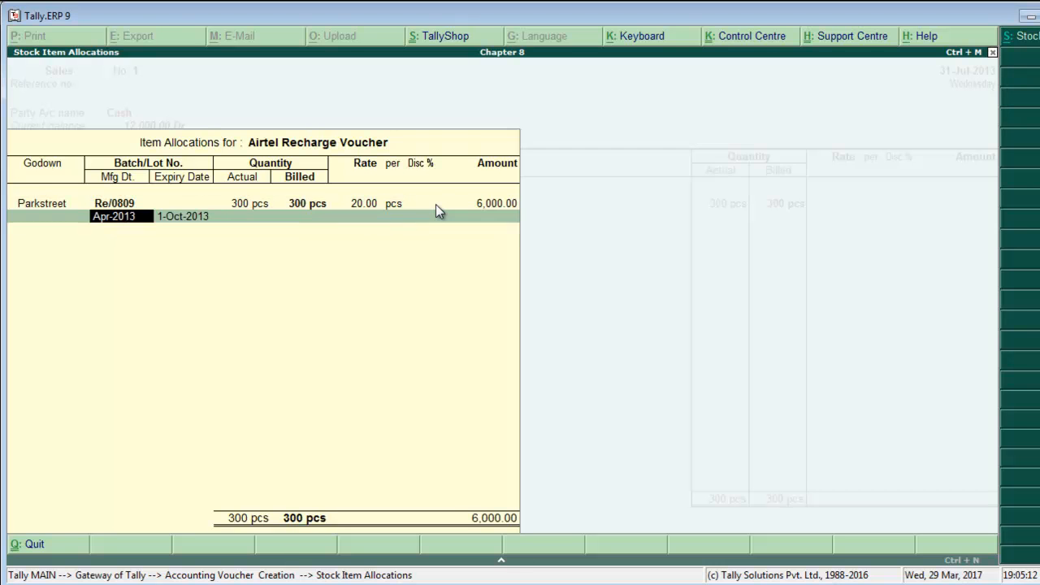
key(Return)
key(Return)
key(Return)
key(Return)
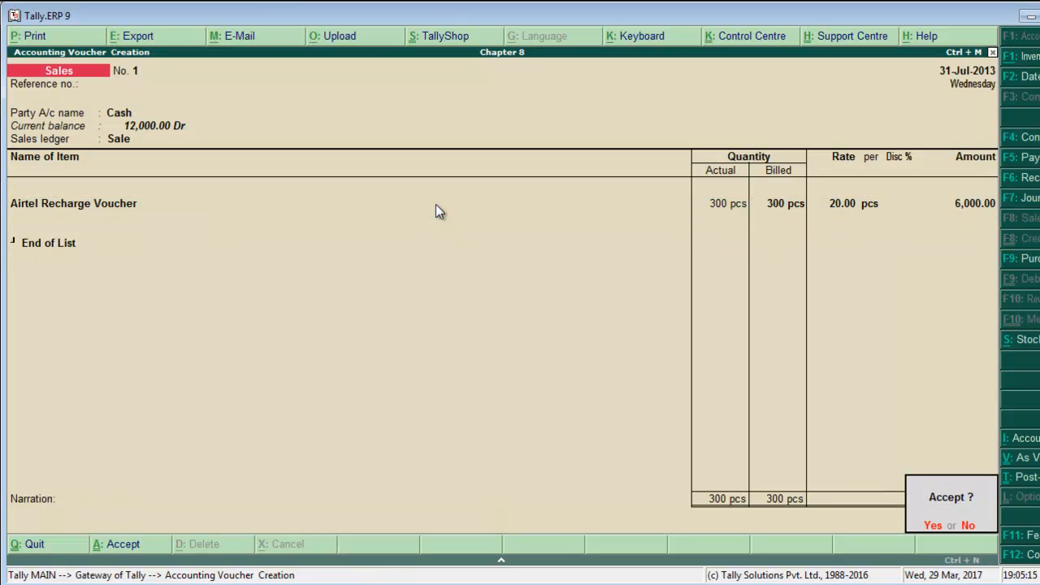
key(Return)
Read transaction 5 with its credit limit in Windows Photo Viewer, and quit voucher entry in Tally to the Gateway
key(alt+Tab)
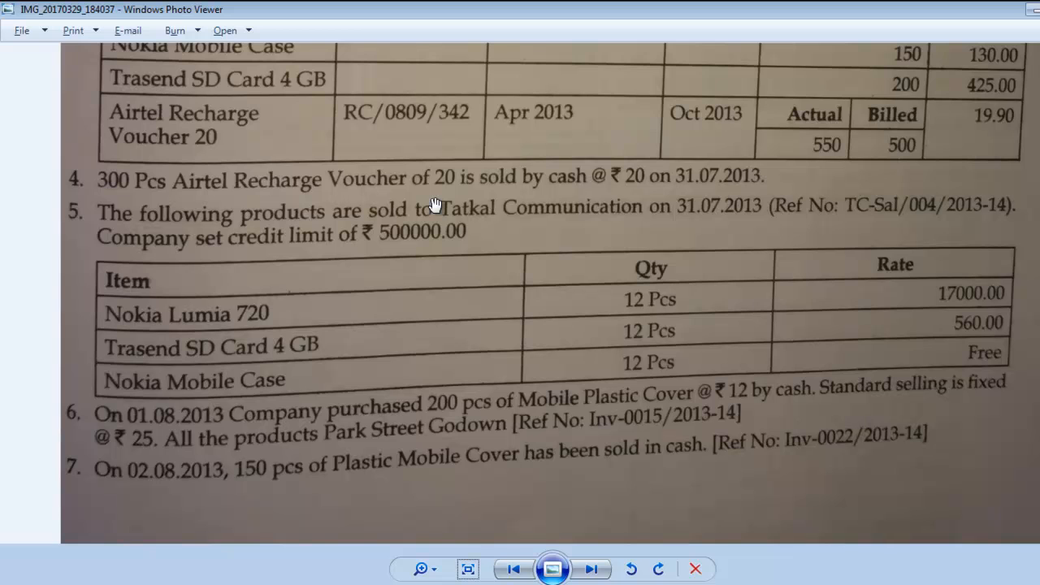
drag(372, 274, 370, 252)
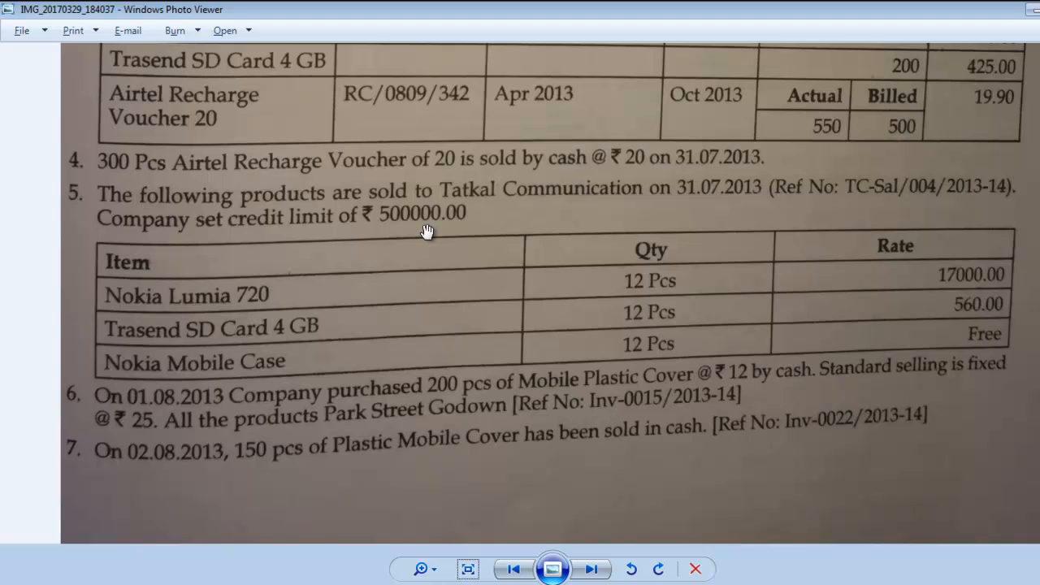
key(alt+Tab)
key(Escape)
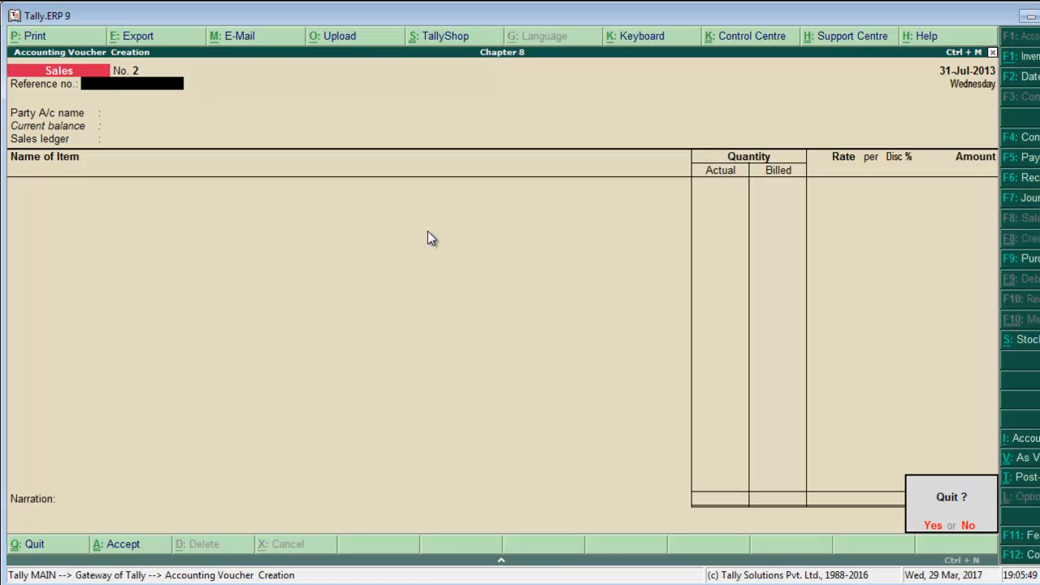
key(y)
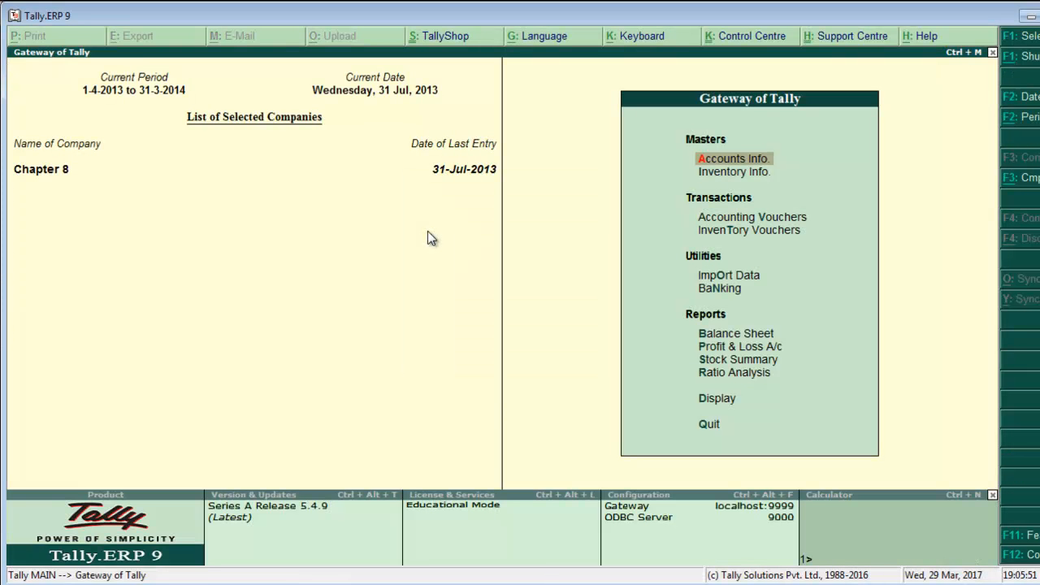
Set Maintain budgets and controls to Yes in the company's Accounting Features
key(F11)
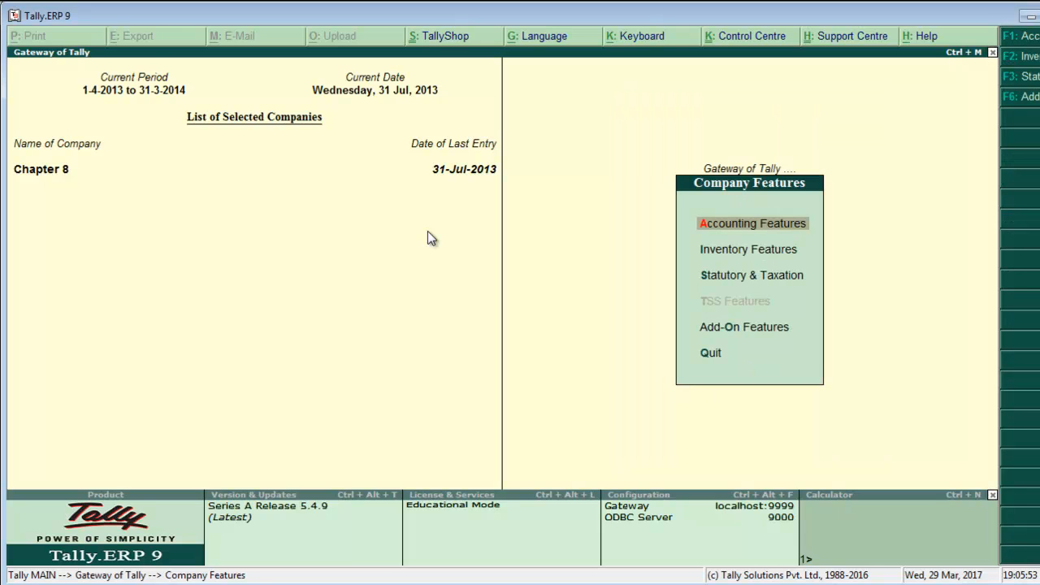
key(Return)
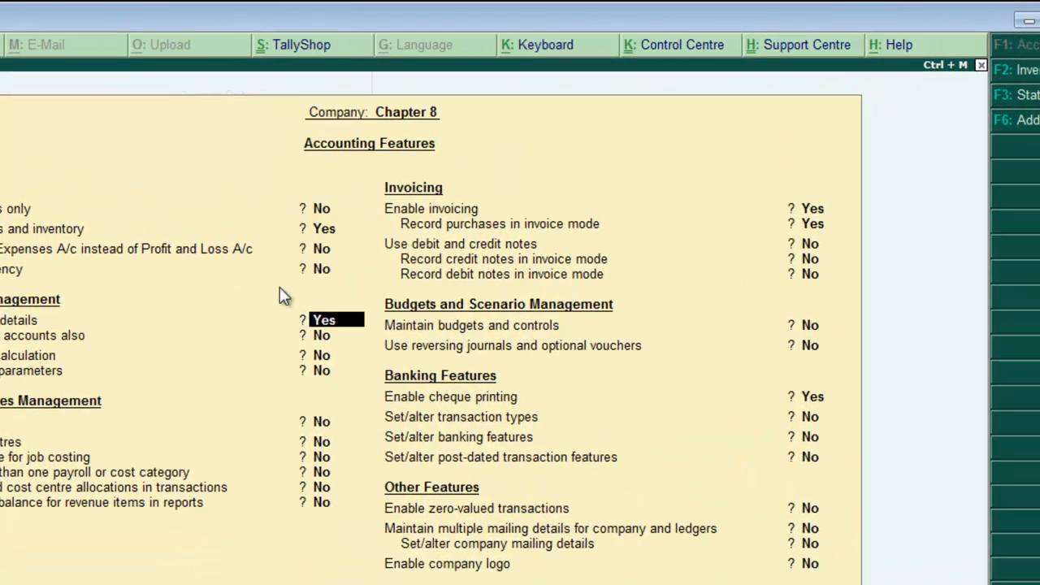
key(Return)
key(Return)
key(Return)
key(Return)
key(Return)
key(Return)
key(Return)
key(Return)
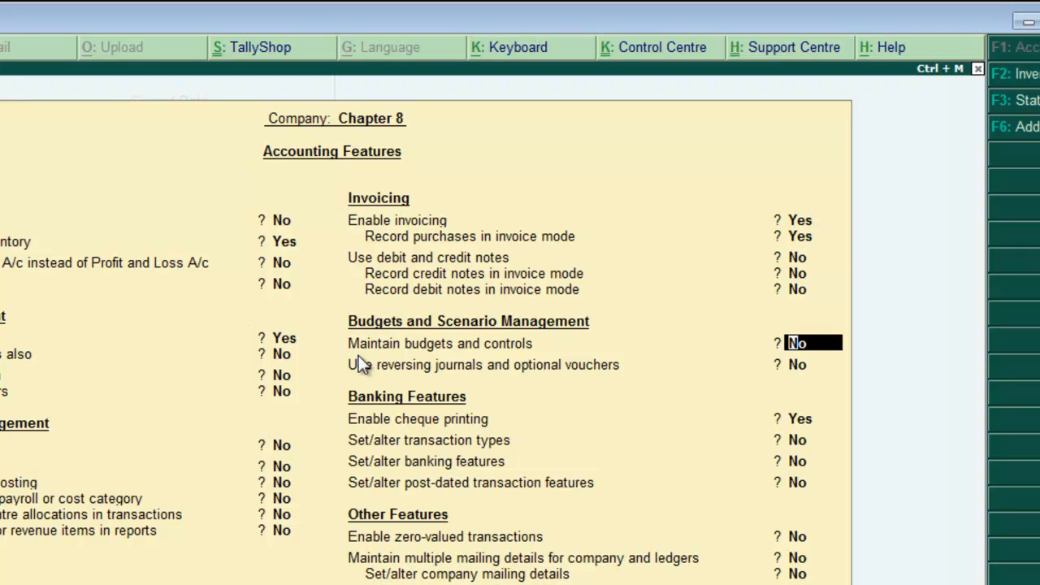
text(y)
Keep the remaining accounting features unchanged, save the settings, and return to the Gateway of Tally
key(Return)
key(Return)
key(Return)
key(Return)
key(Return)
key(Return)
key(Return)
key(Return)
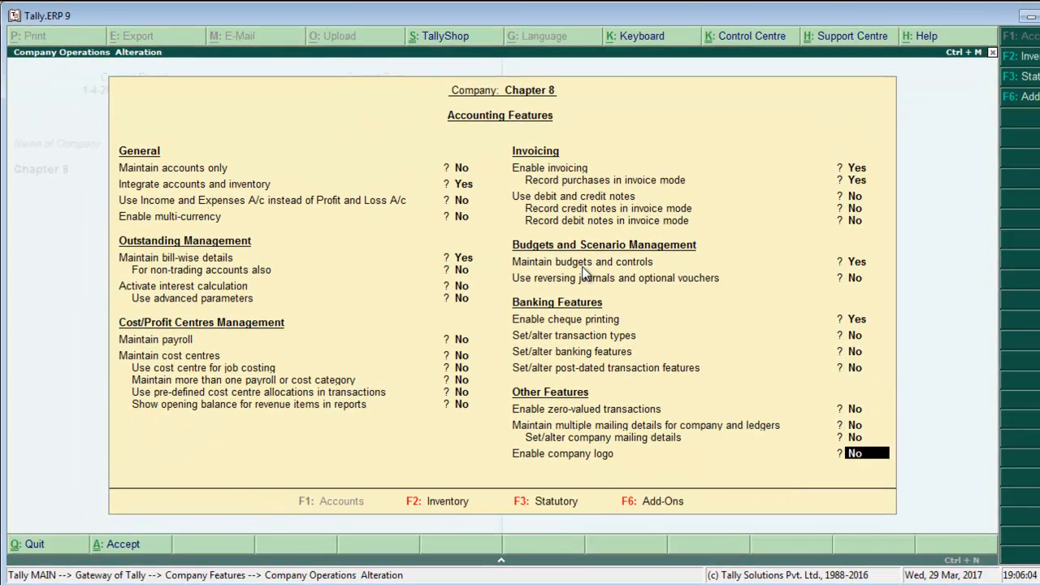
key(Return)
key(Return)
key(Escape)
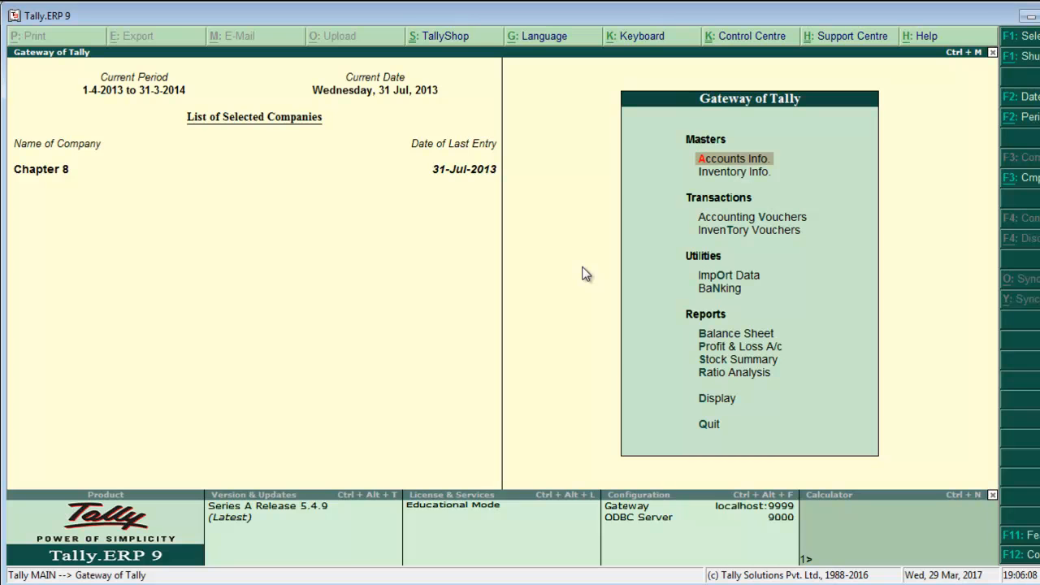
Open Accounting Vouchers from the Gateway of Tally with a new Sales voucher
key(Down)
key(Down)
key(Down)
key(Up)
key(Return)
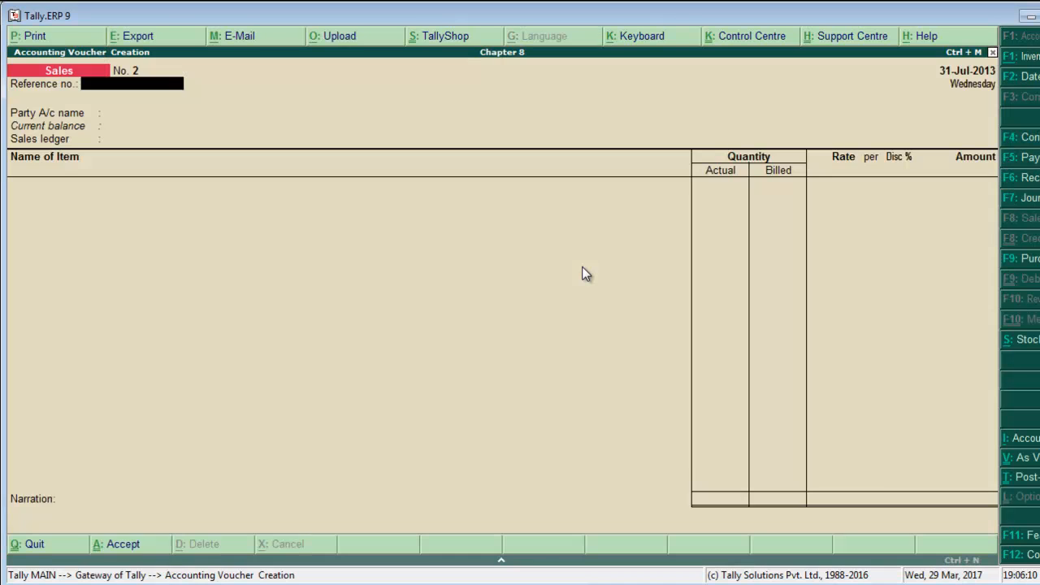
Check transaction 5's party, date and reference in Windows Photo Viewer, and enter tc/sal/005 as the reference number in Tally
key(alt+Tab)
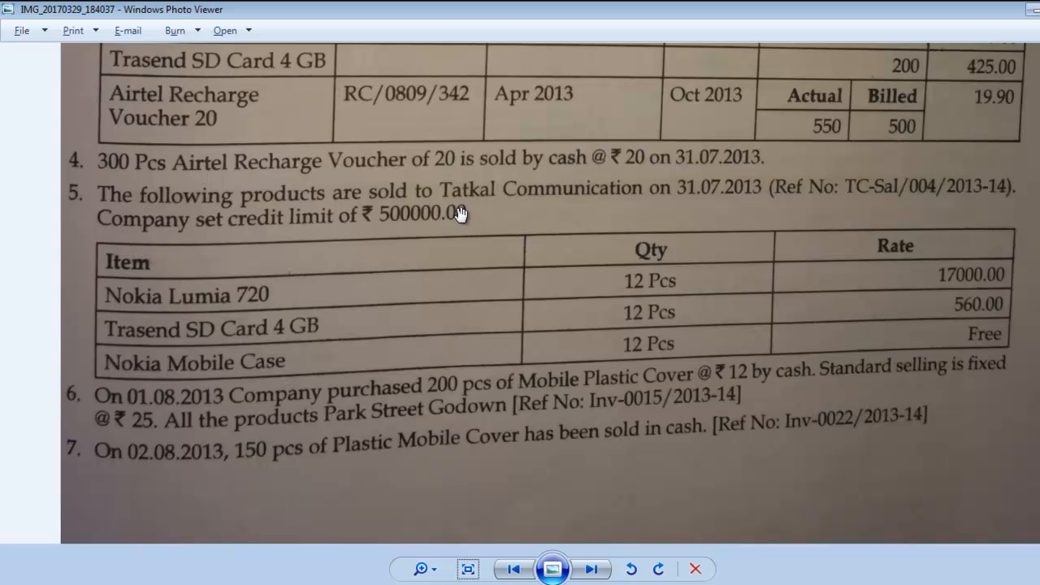
key(alt+Tab)
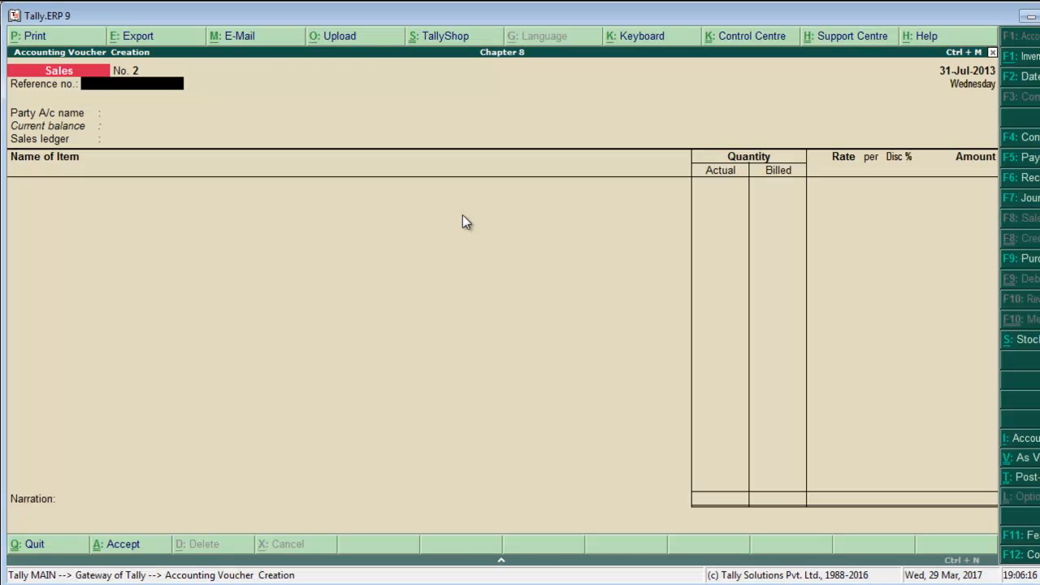
key(alt+Tab)
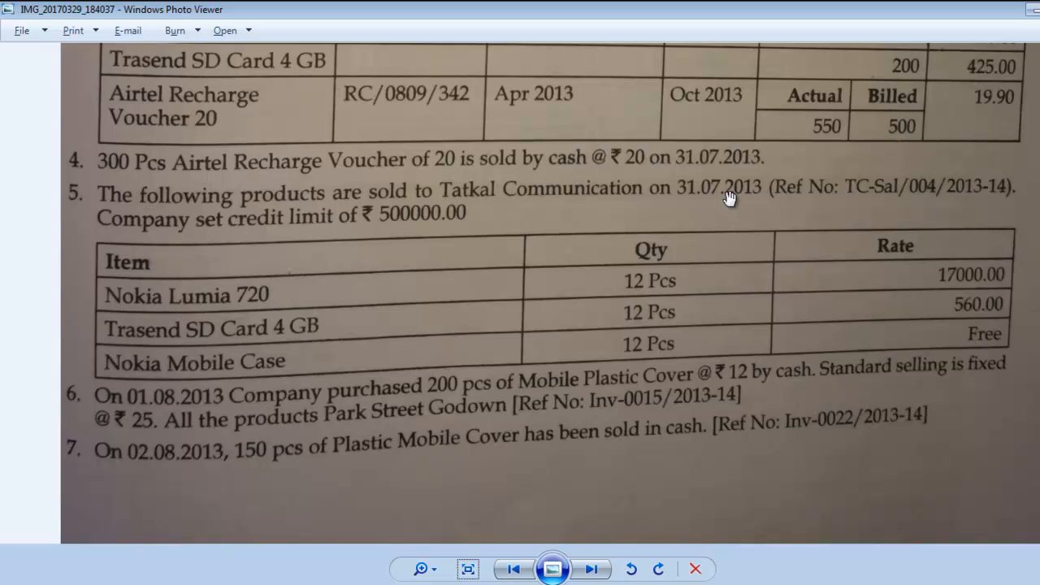
key(alt+Tab)
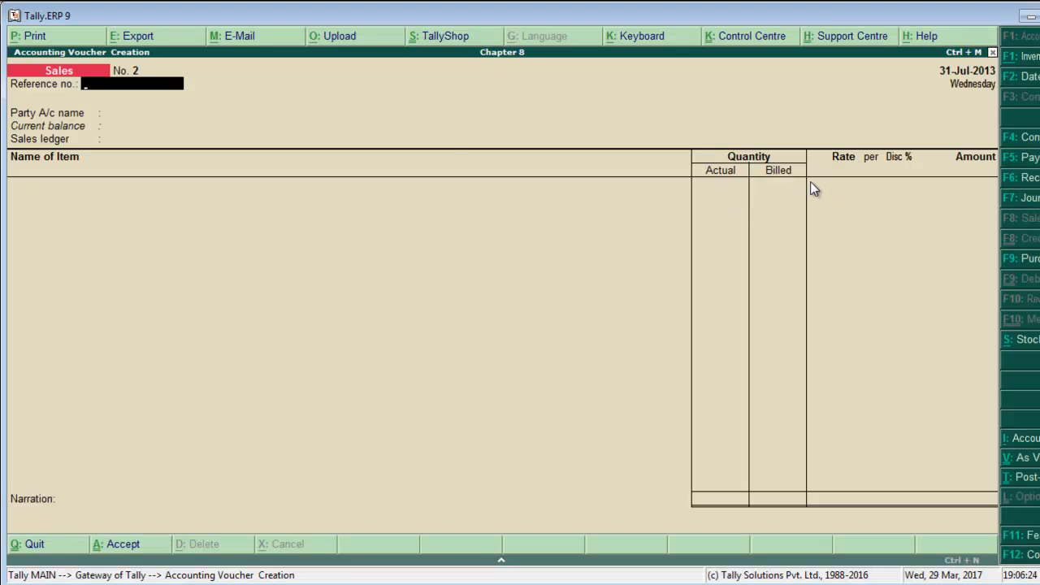
key(alt+Tab)
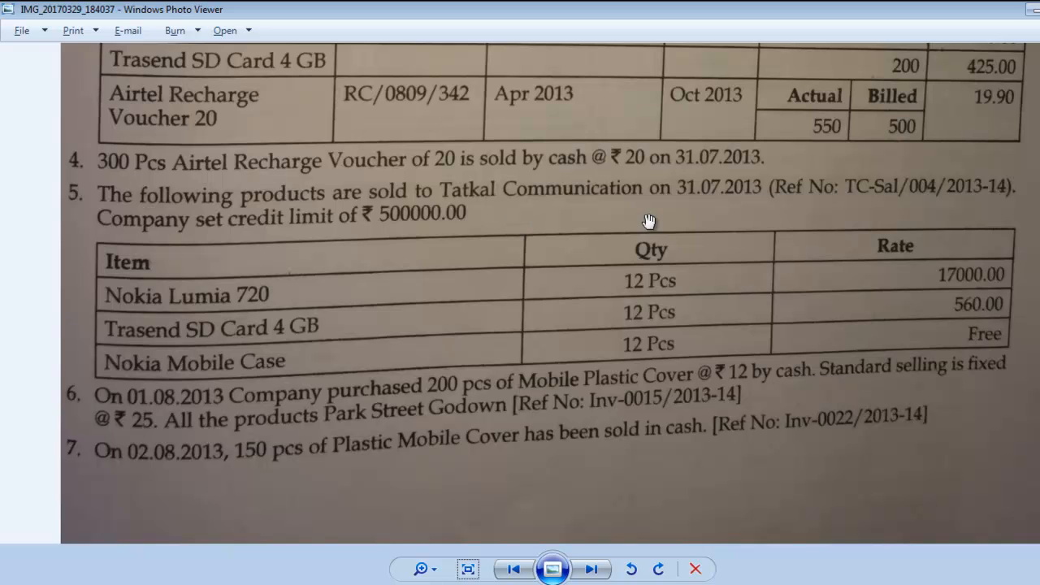
key(alt+Tab)
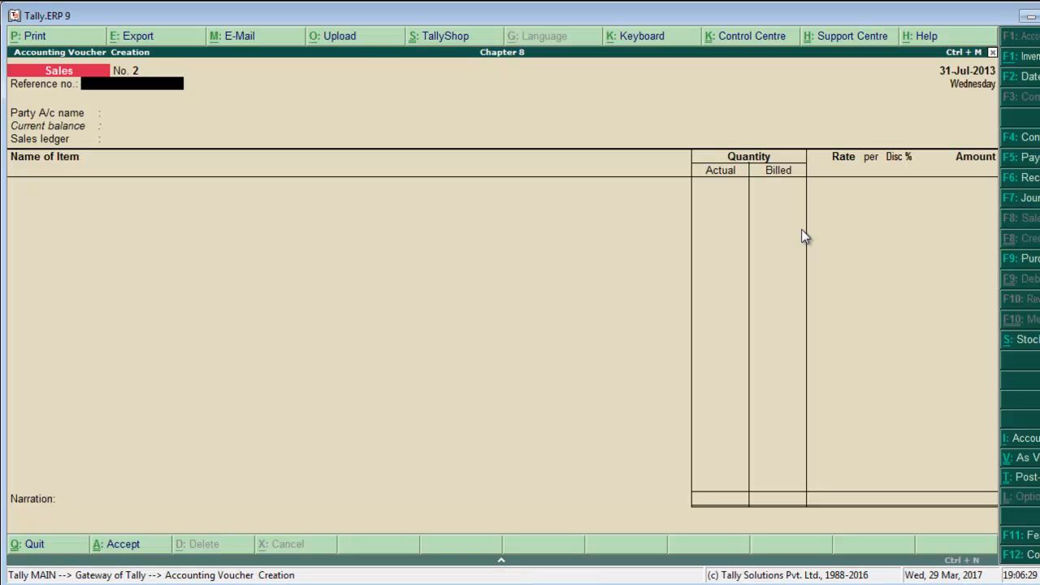
text(tc/sal/005)
key(Return)
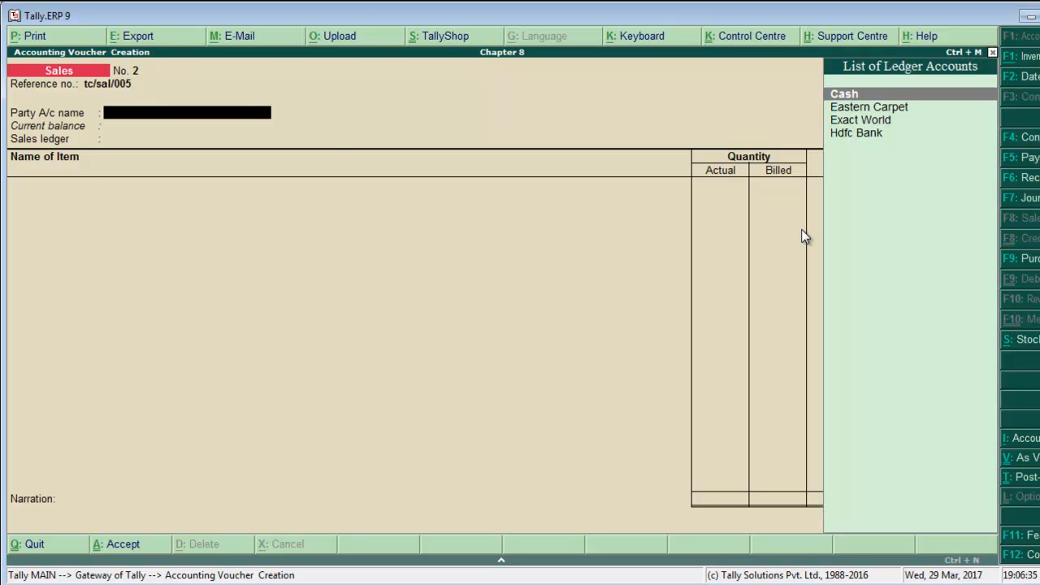
Create a party ledger named Tatkal Communication under Sundry Debtors from the sales voucher
key(alt+c)
text(Tatkal)
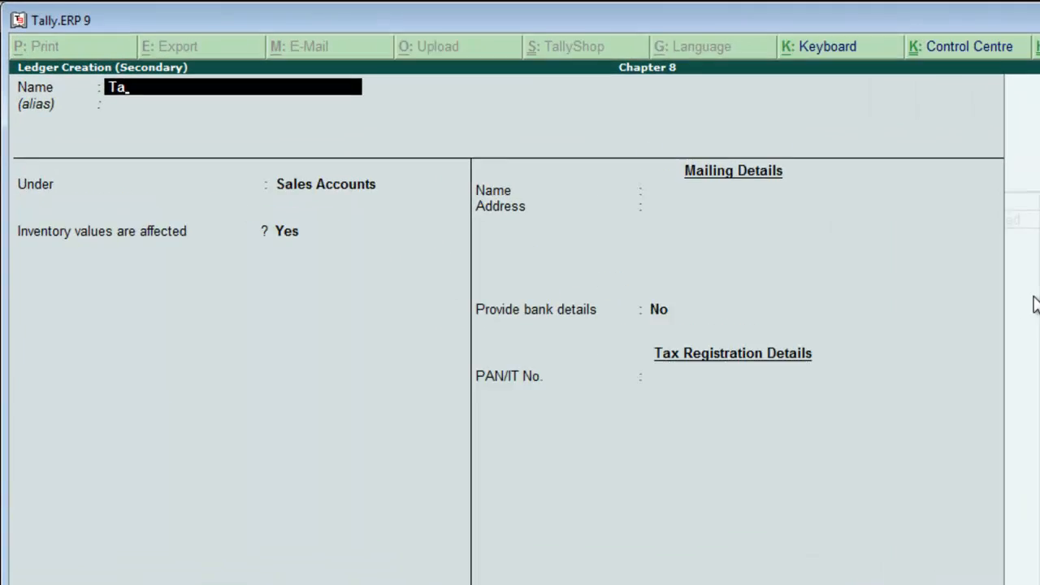
text( Comu)
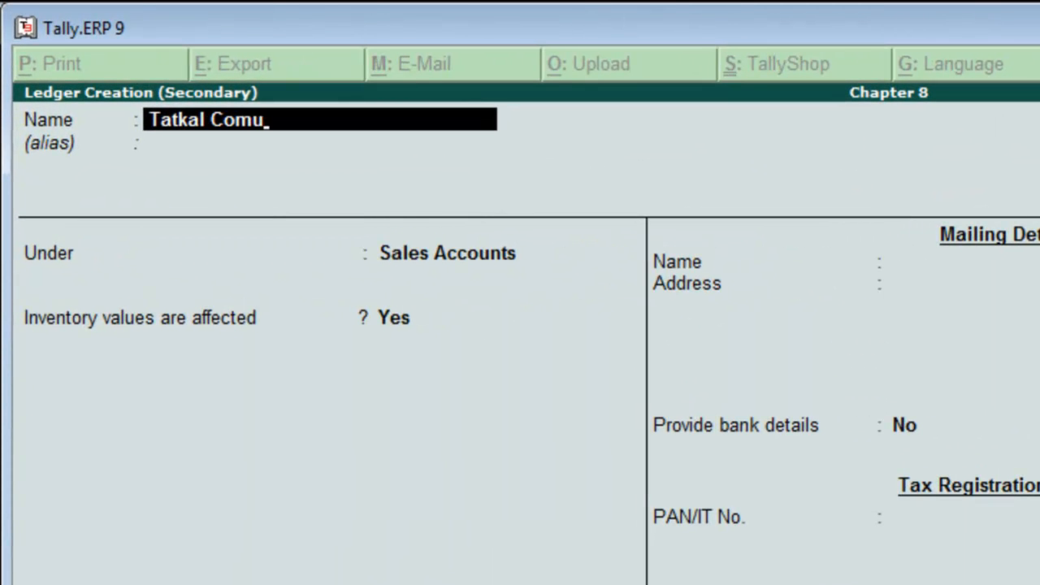
key(BackSpace)
text(munication)
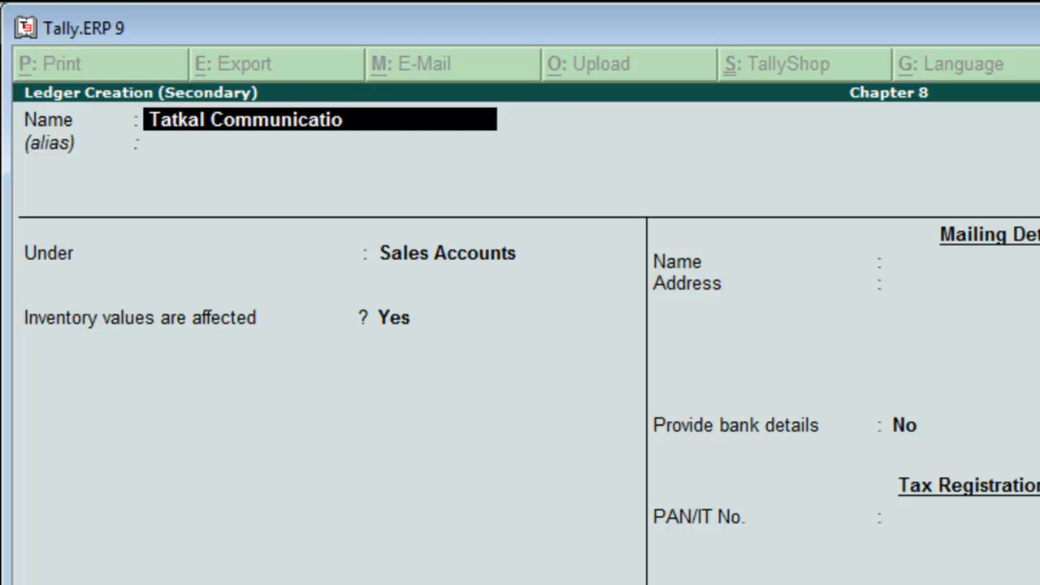
key(Return)
key(Return)
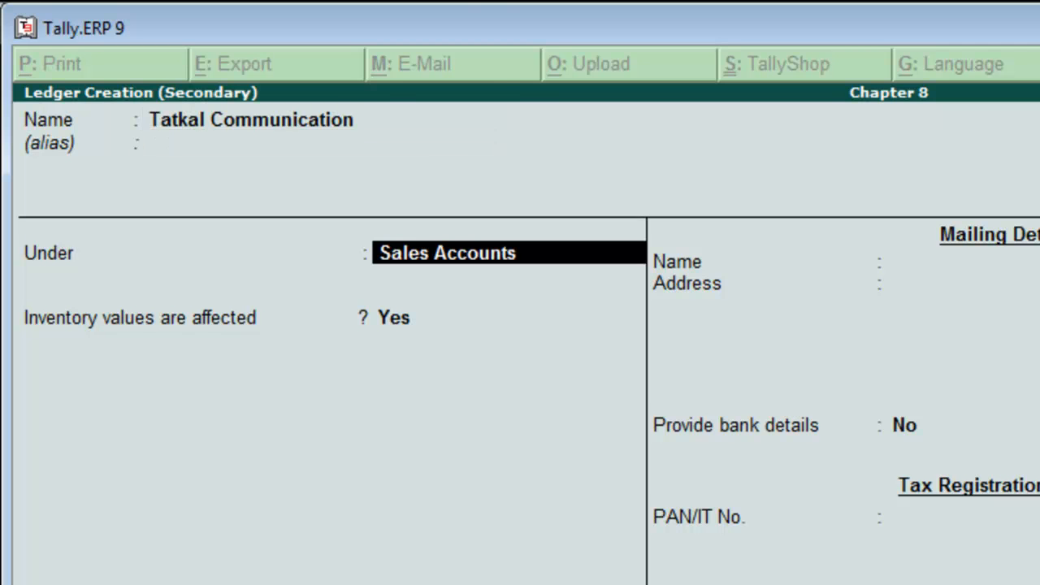
text(S)
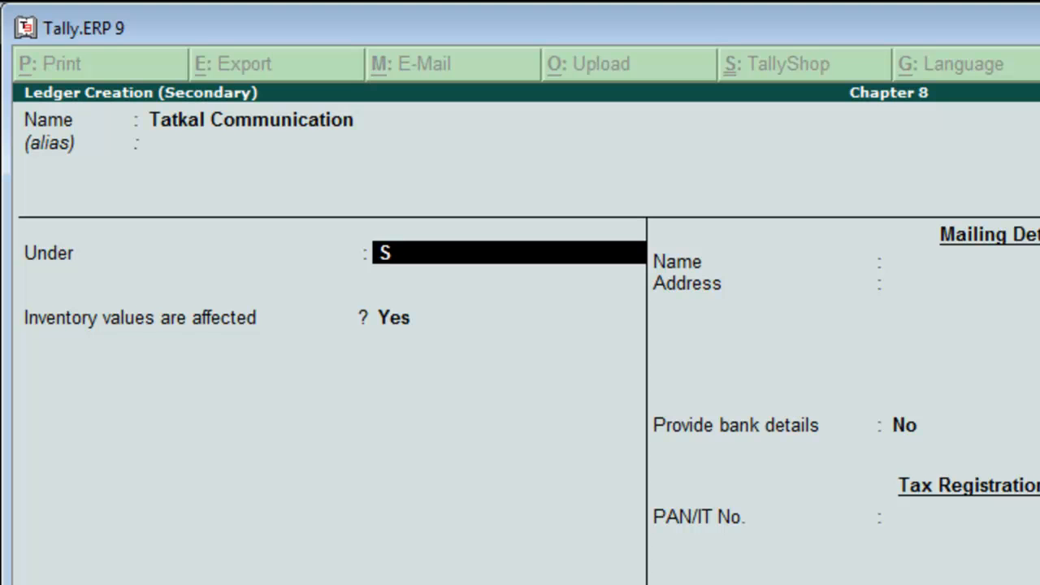
key(Return)
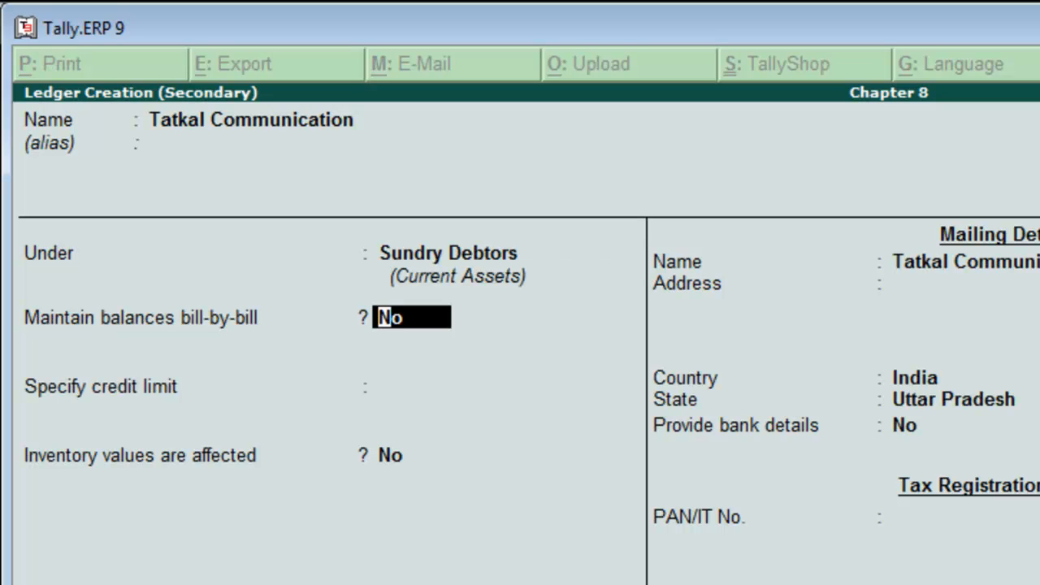
Set Maintain balances bill-by-bill to Yes for the ledger, leaving the default credit period blank and the credit days check at No
key(Return)
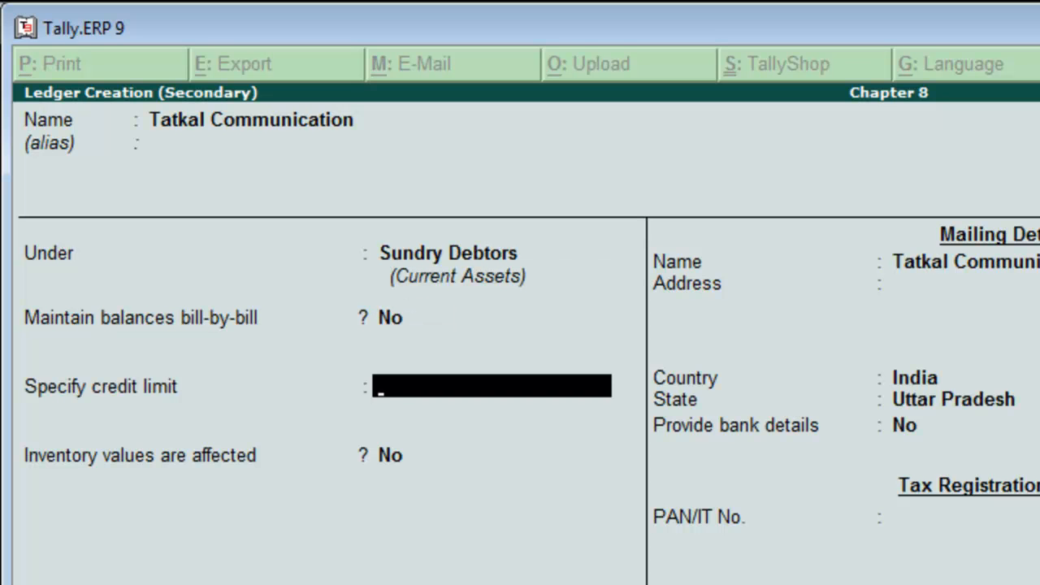
key(BackSpace)
text(y)
key(Return)
key(Return)
key(Return)
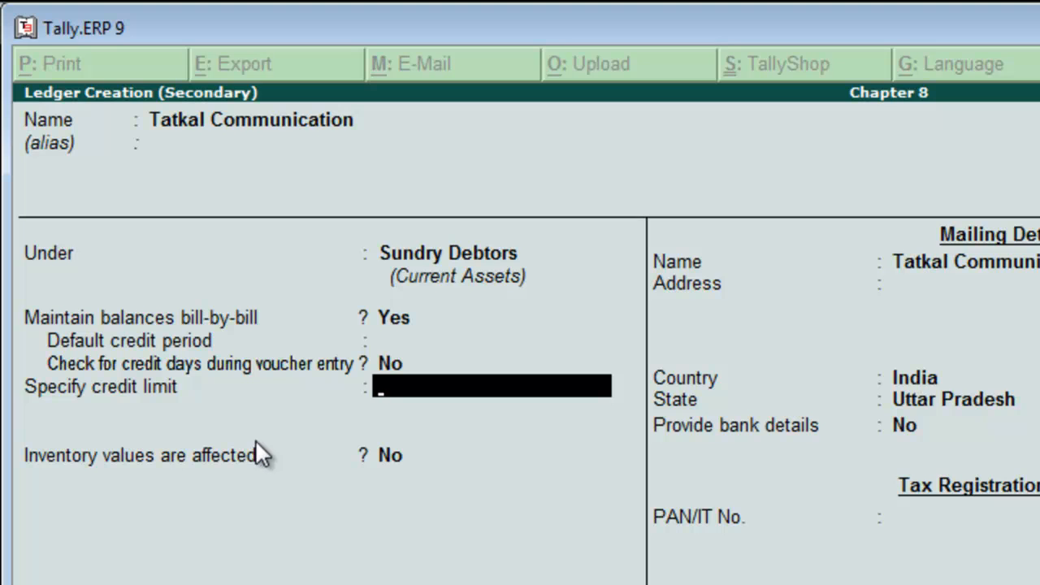
Check transaction 5's credit limit in Windows Photo Viewer, and specify a credit limit of 500000 for the ledger in Tally
key(alt+Tab)
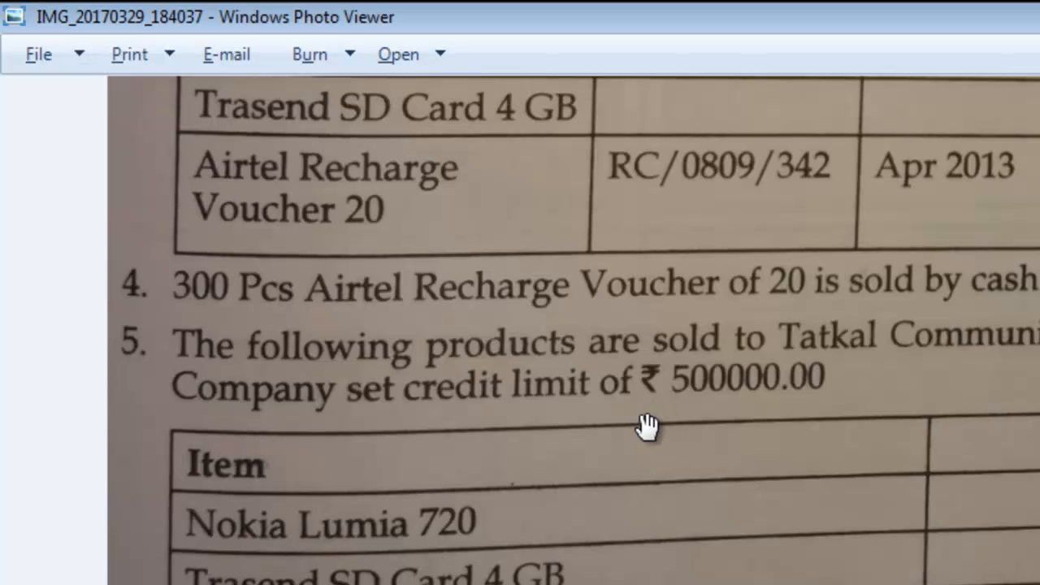
key(alt+Tab)
text(5)
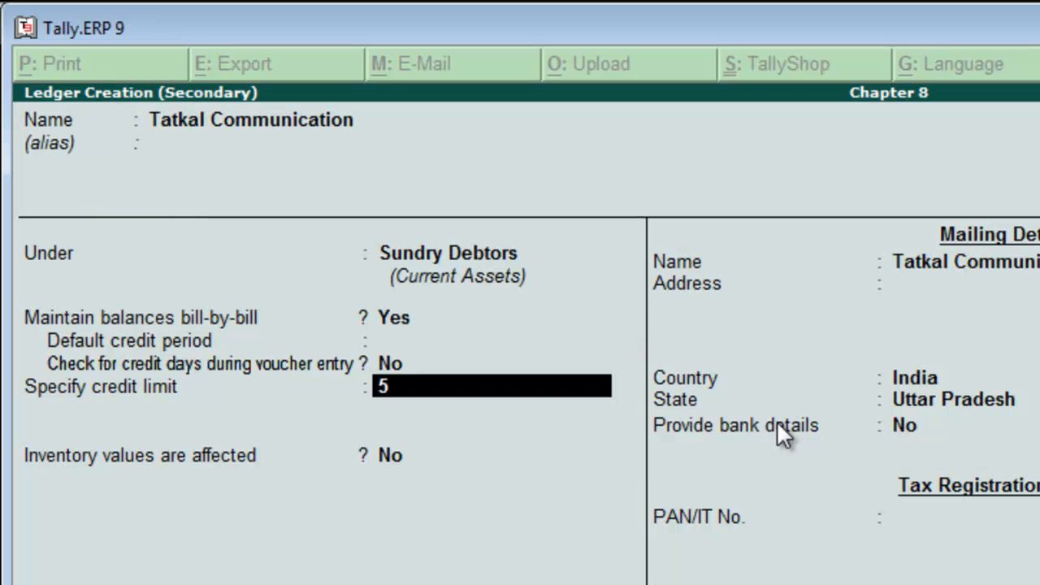
text(00000)
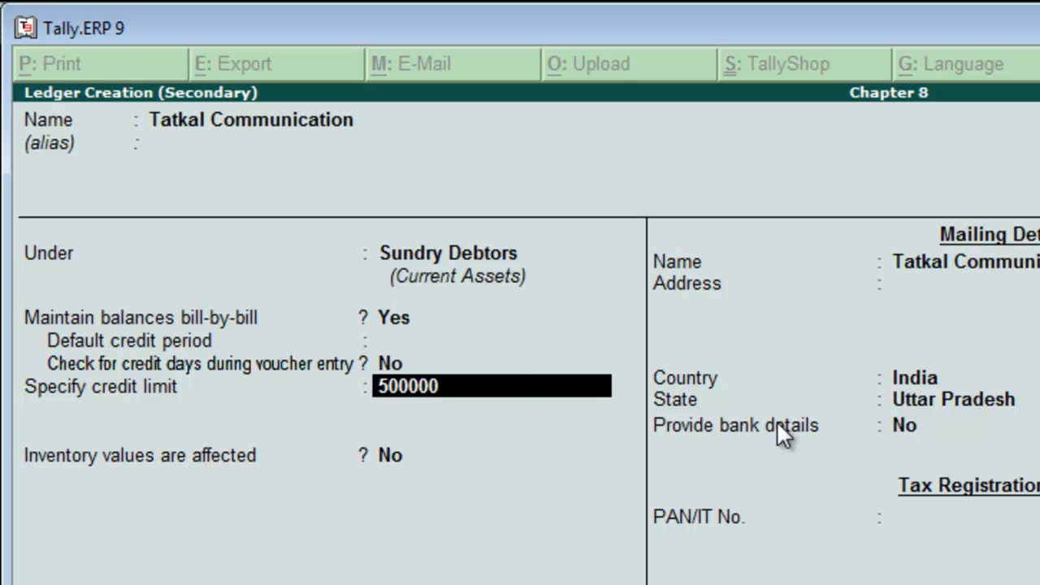
key(Return)
key(Return)
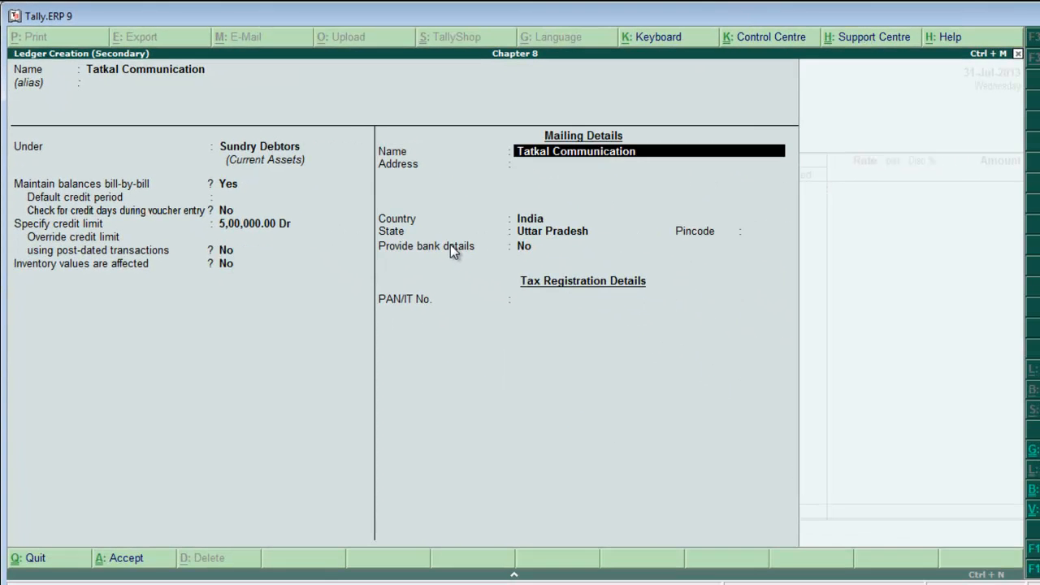
Keep the default mailing, bank and tax details of the Tatkal Communication ledger and save it
key(Return)
key(Return)
key(Return)
key(Return)
key(Return)
key(Return)
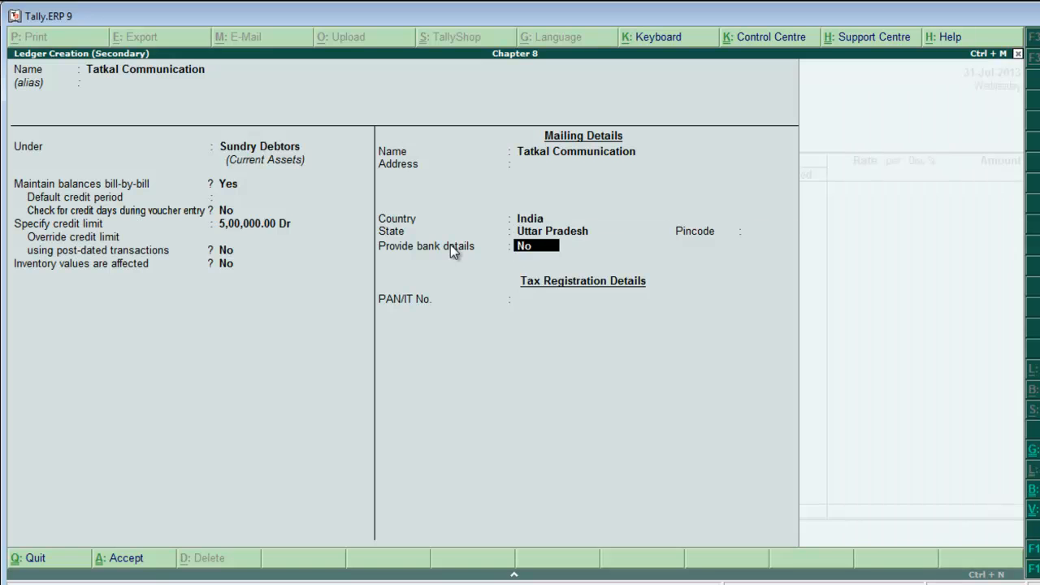
key(Return)
key(Return)
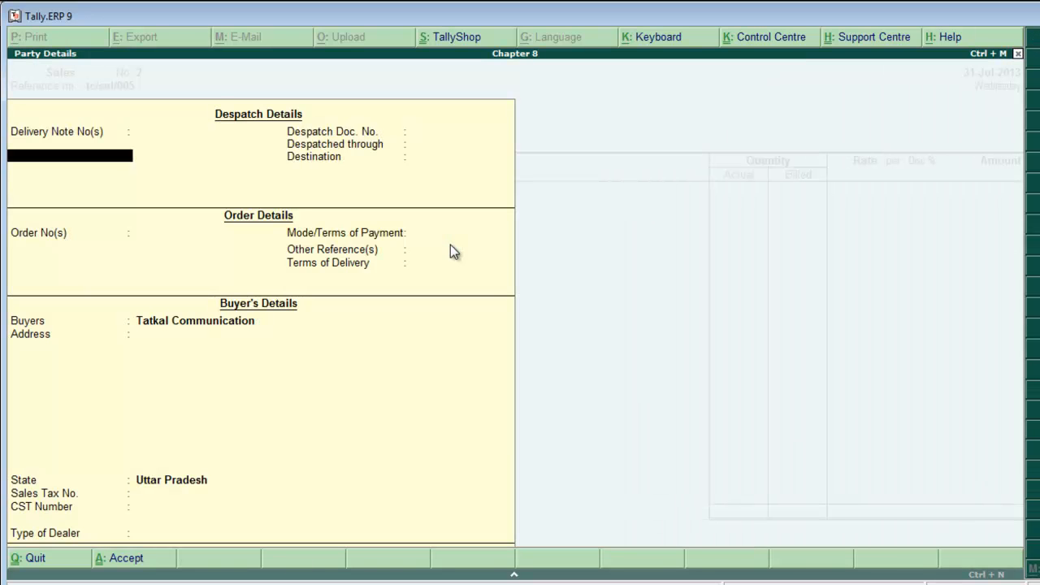
Accept the despatch, order and buyer's details unchanged, and choose Sale as the voucher's sales ledger
key(Return)
key(Return)
key(Return)
key(Return)
key(Return)
key(Return)
key(Return)
key(Return)
key(Return)
key(Return)
key(Return)
key(Return)
key(Return)
key(Return)
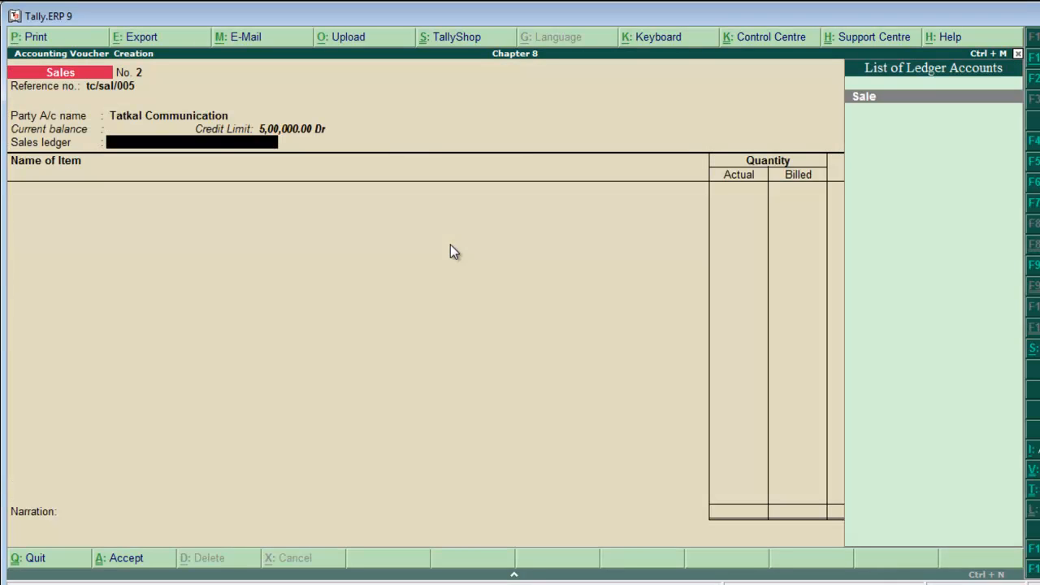
key(Return)
Check transaction 5's items in Windows Photo Viewer, and add Nokia Lumia 720 from the Parkstreet godown to the voucher in Tally
key(alt+Tab)
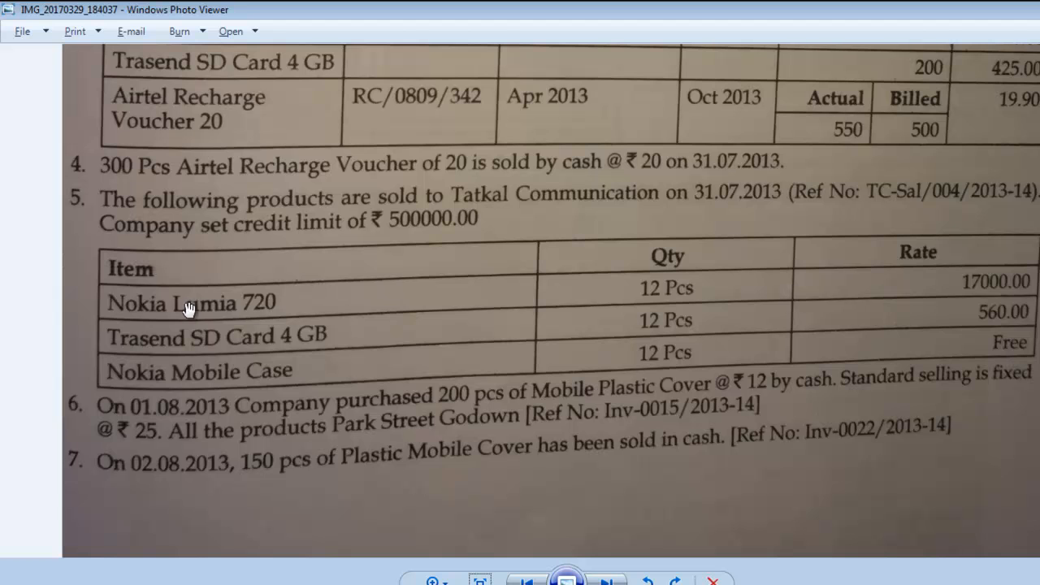
key(alt+Tab)
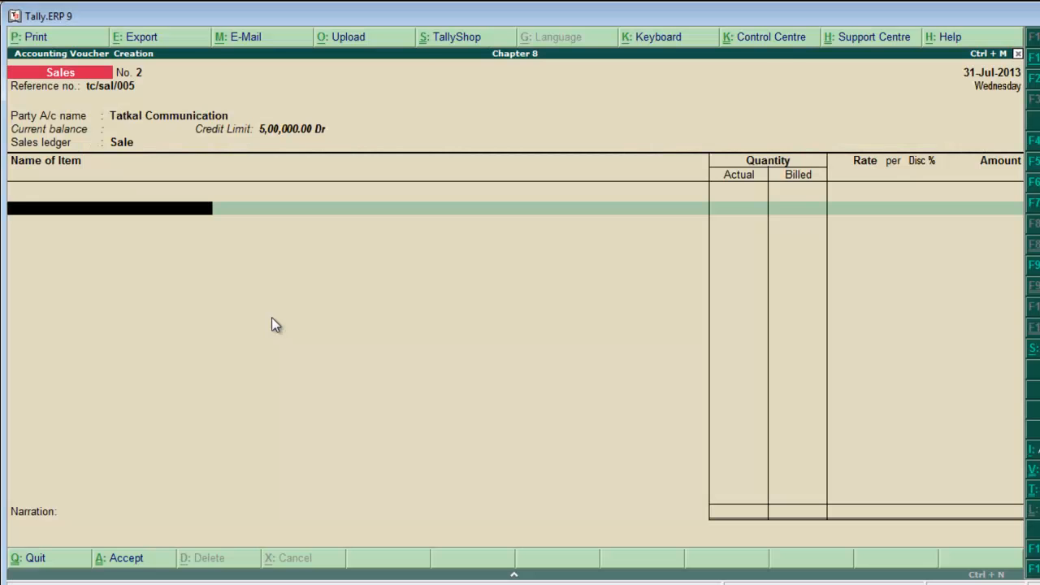
text(N)
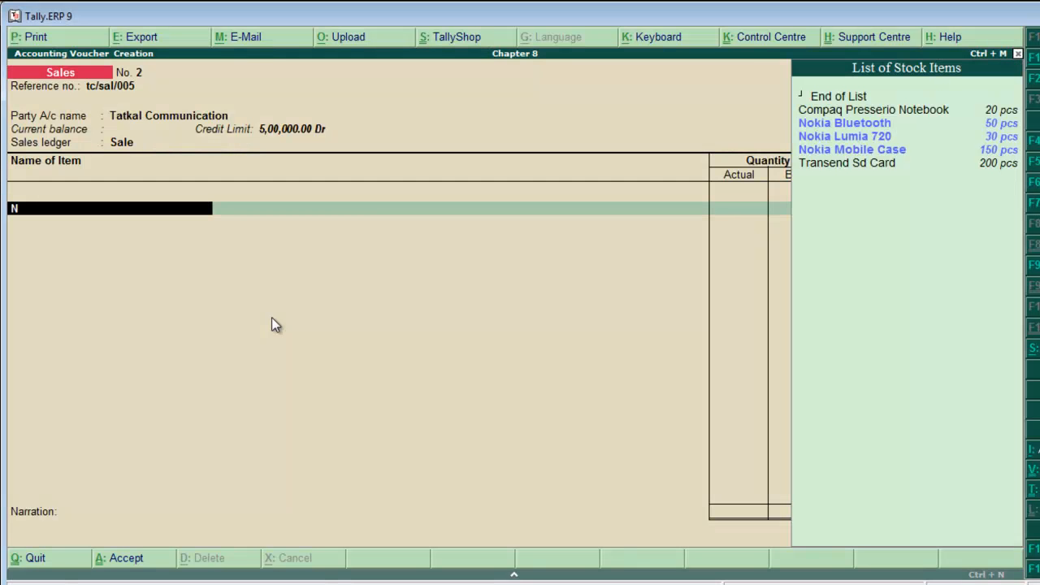
key(Down)
key(Down)
key(Return)
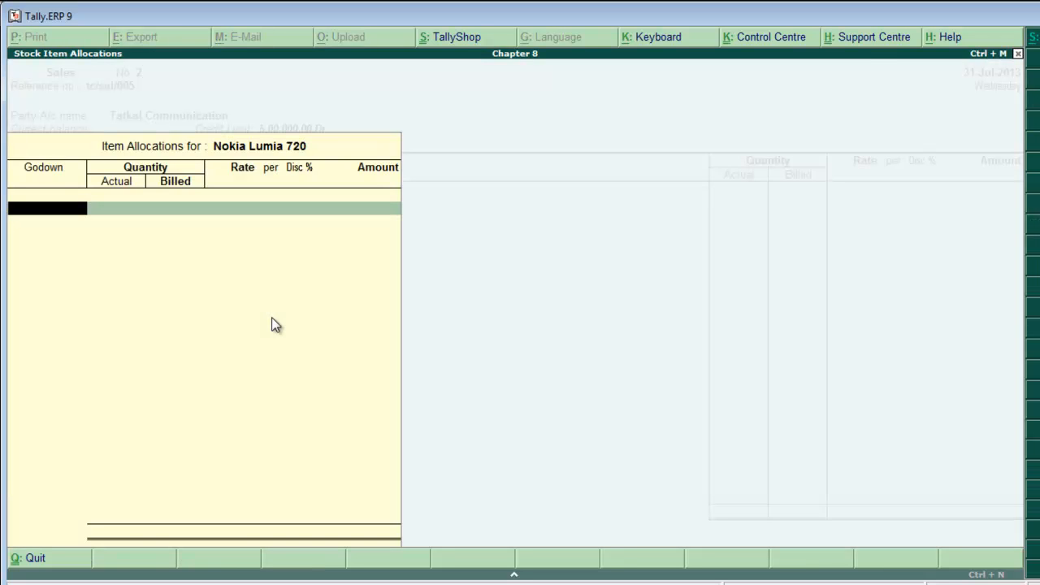
key(Down)
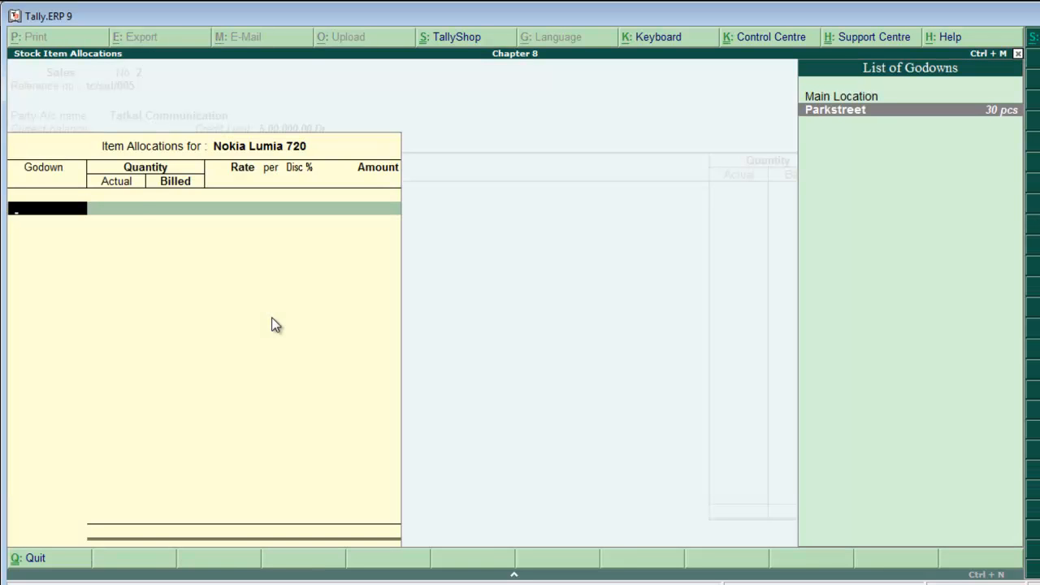
key(Return)
Check the Nokia Lumia 720 quantity in Windows Photo Viewer, and enter 12 pcs as both actual and billed quantity in Tally
key(alt+Tab)
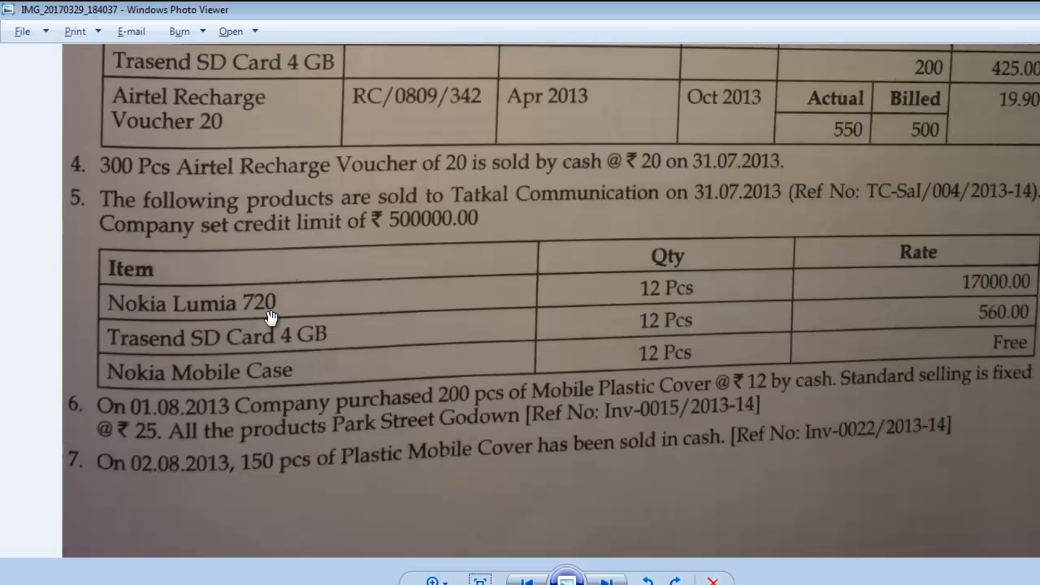
key(alt+Tab)
text(12)
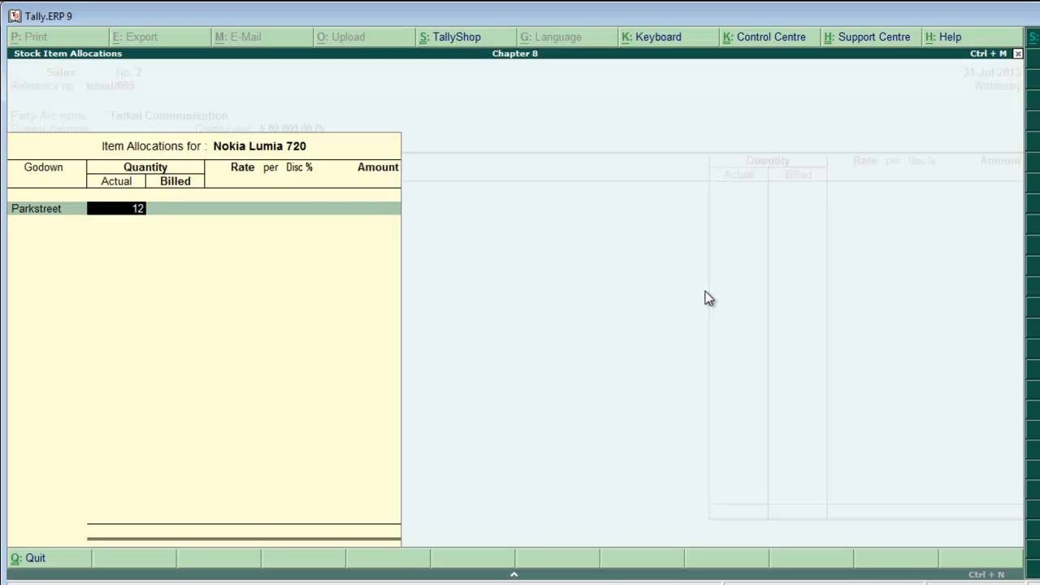
key(Return)
text(12)
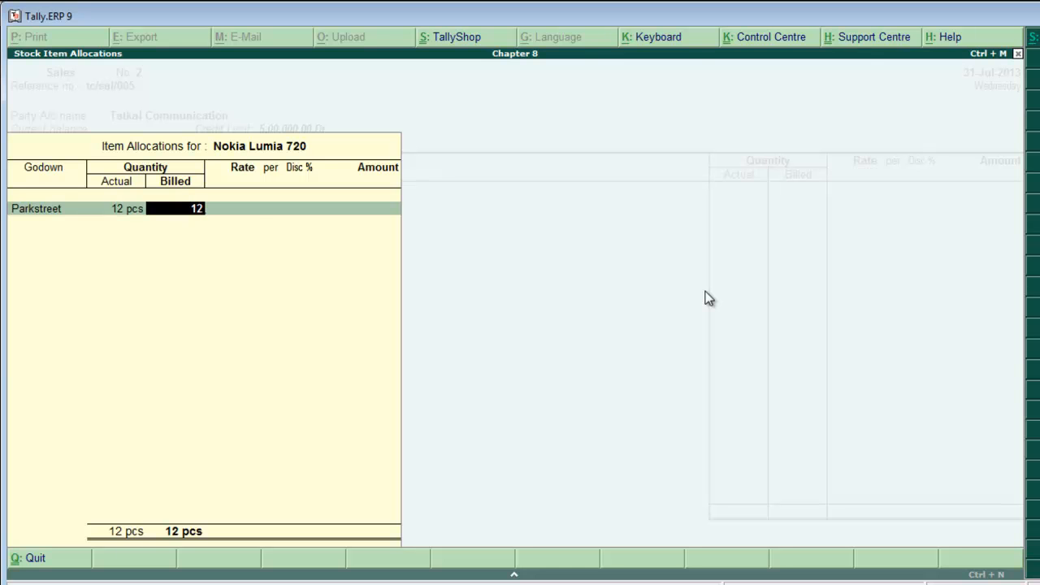
key(Return)
Check the Nokia Lumia 720 rate in Windows Photo Viewer, enter 17,000 per pcs in Tally, and finish the item's allocation
key(alt+Tab)
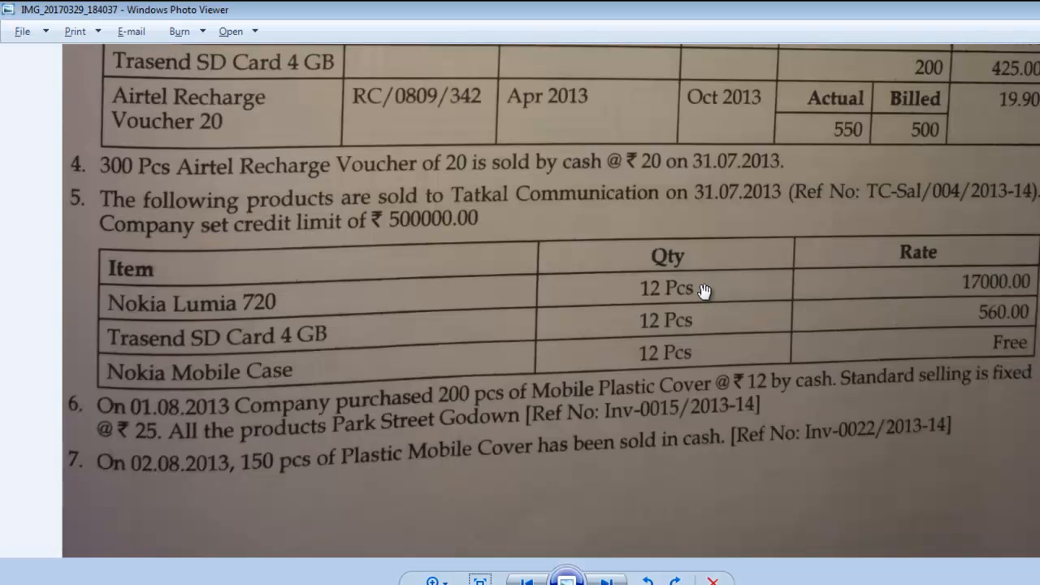
key(alt+Tab)
text(17,000)
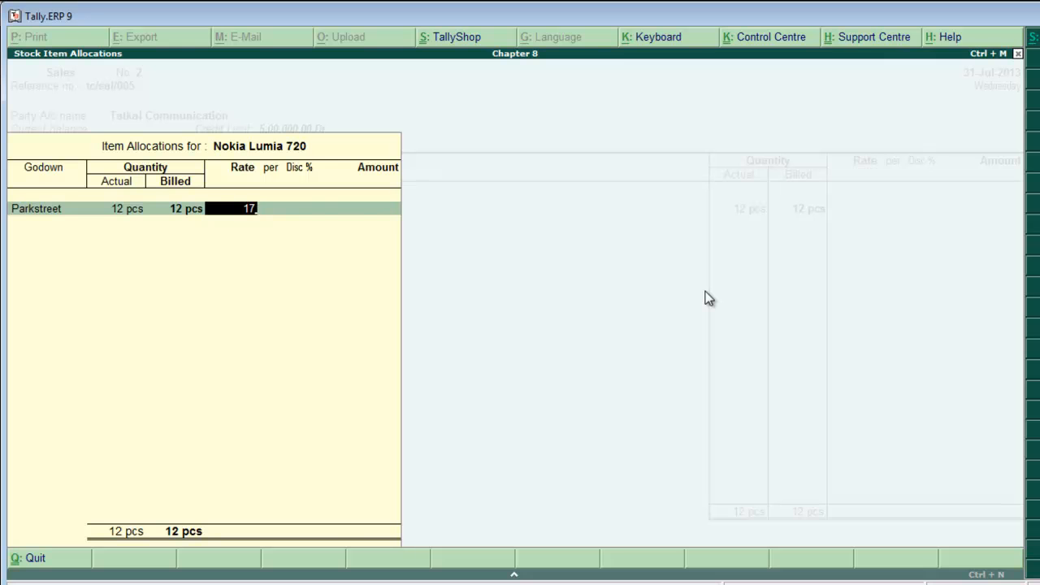
key(Return)
key(Return)
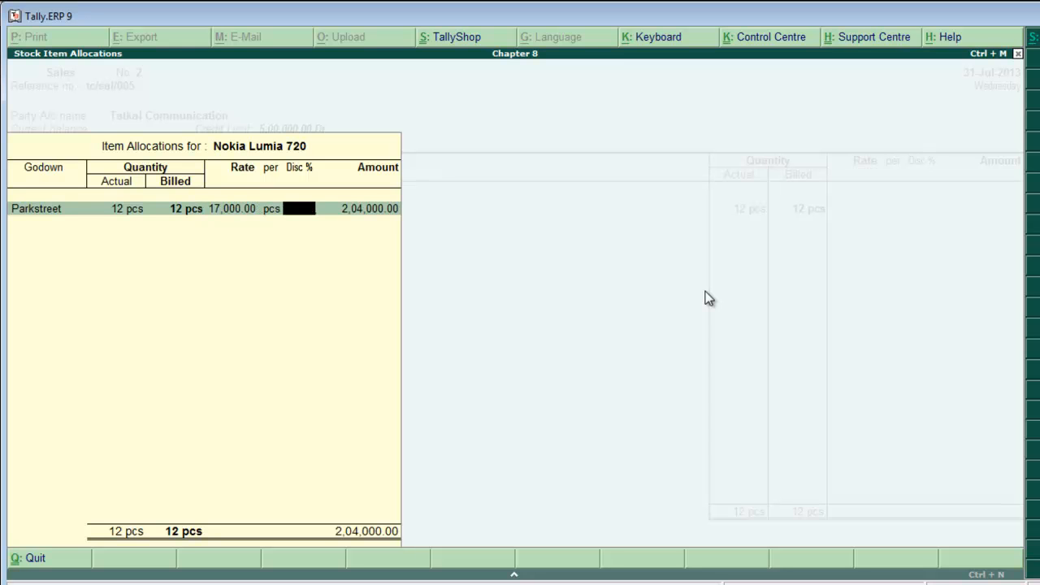
key(Return)
key(Return)
key(Return)
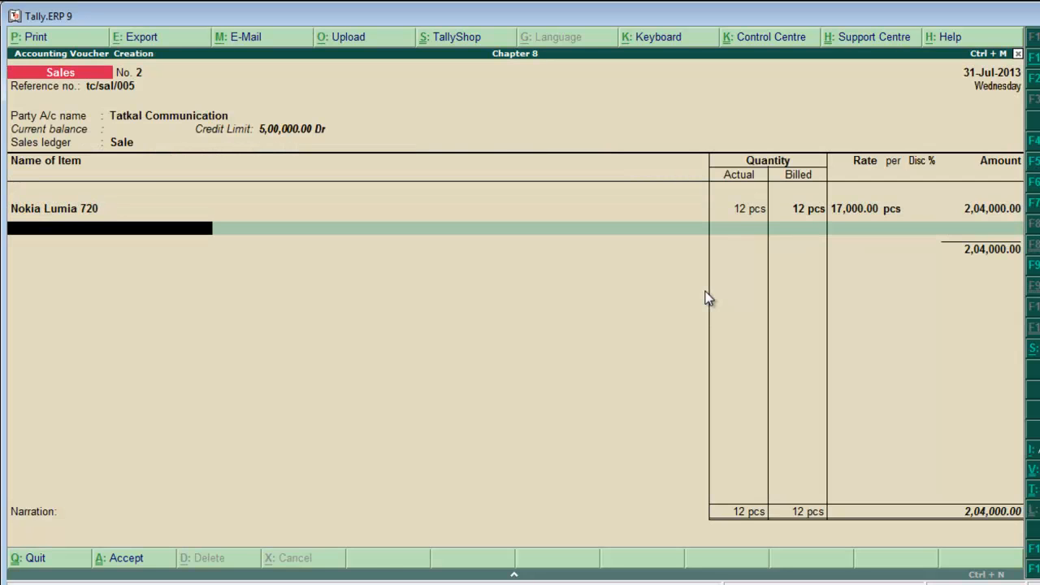
Check the second sold item in Windows Photo Viewer, and add Transend Sd Card from the Parkstreet godown in Tally
key(alt+Tab)
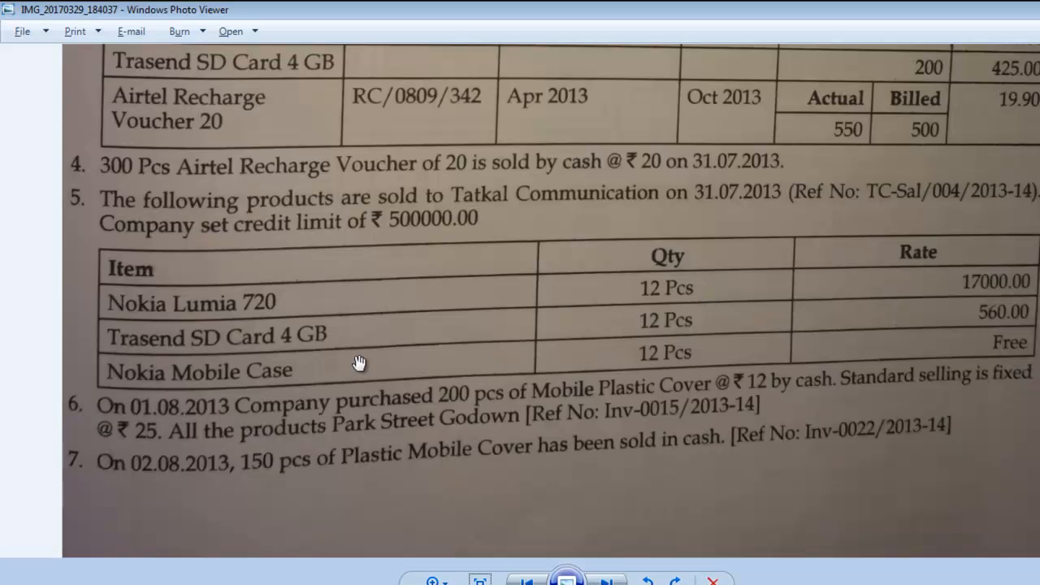
key(alt+Tab)
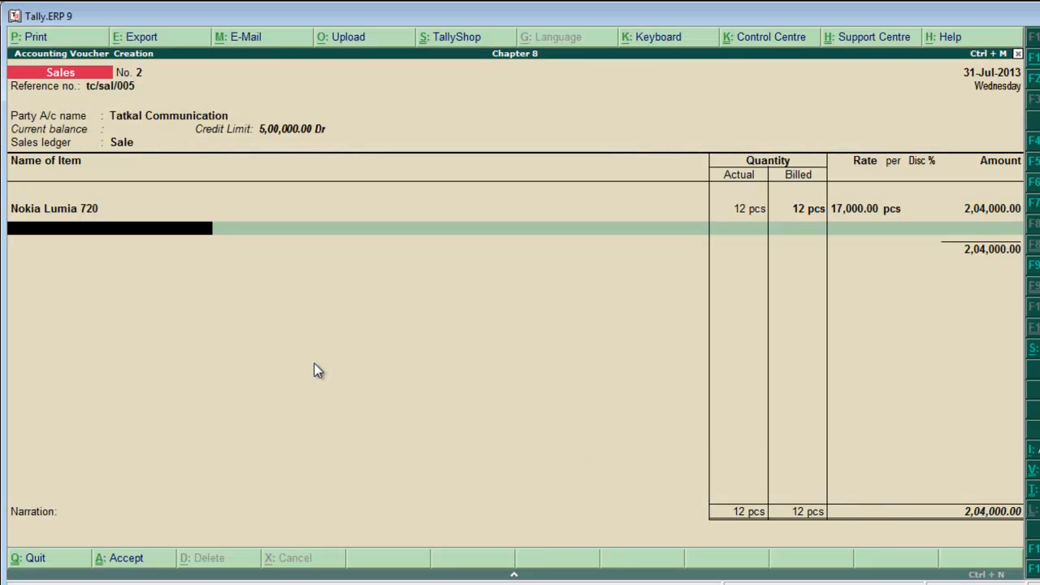
text(T)
key(Return)
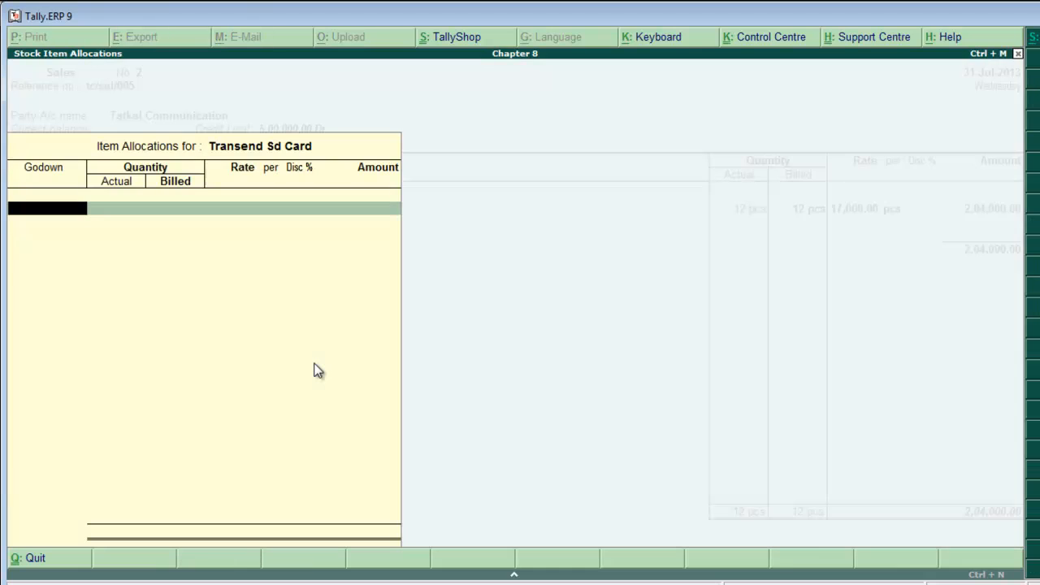
key(Down)
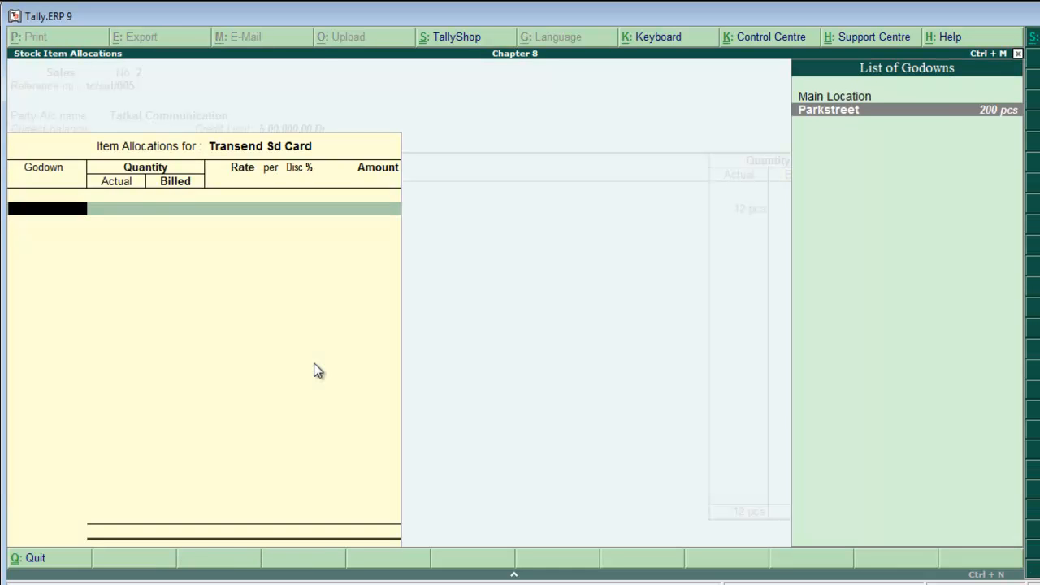
key(Return)
Check the SD card's quantity and rate in Windows Photo Viewer, and enter 12 pcs as actual and billed quantity in Tally
key(alt+Tab)
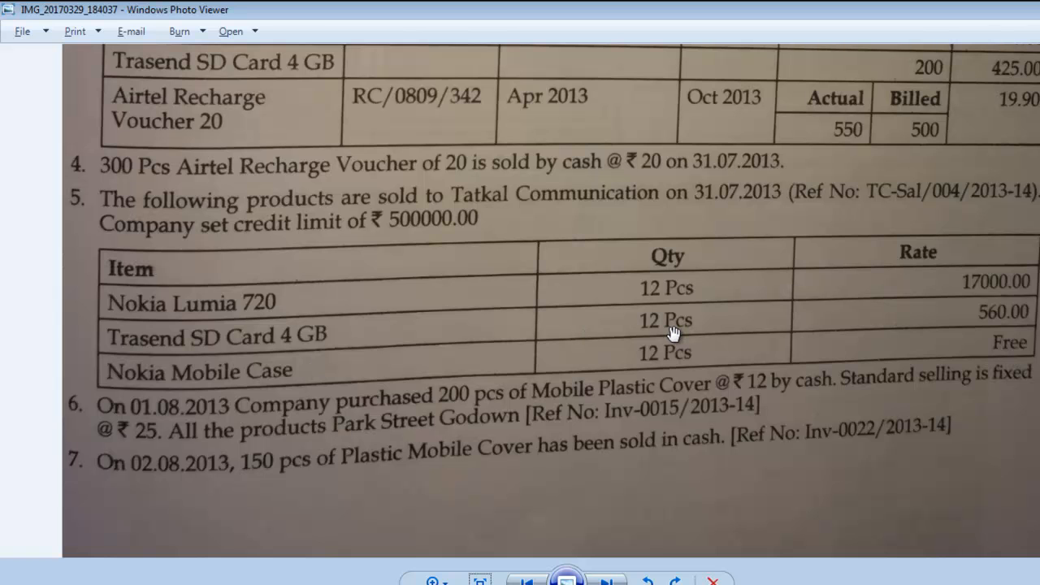
key(alt+Tab)
text(12)
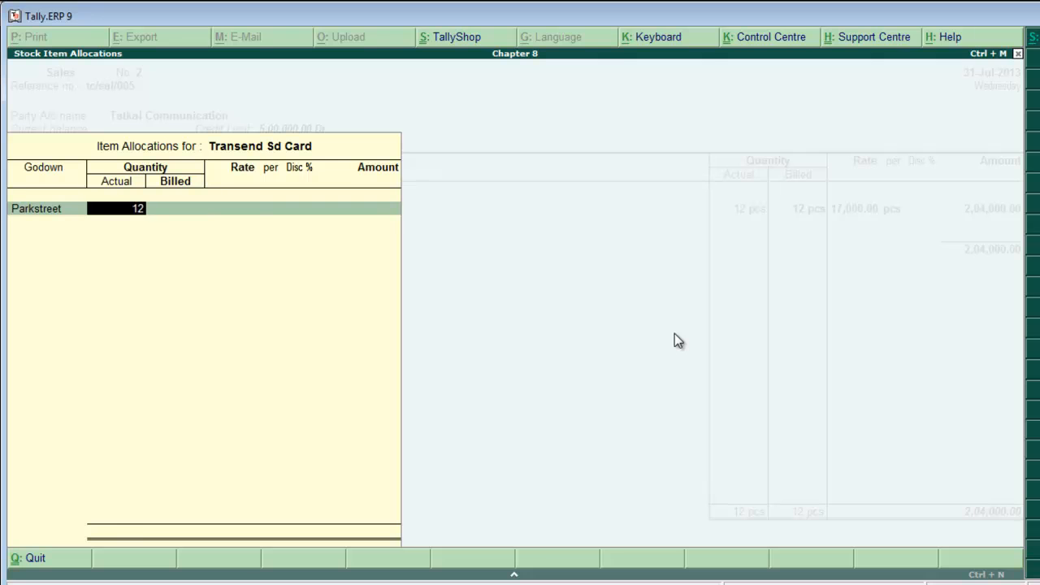
key(Return)
key(Return)
Set the Transend Sd Card's rate to 560 per pcs and finish the item's allocation
text(56)
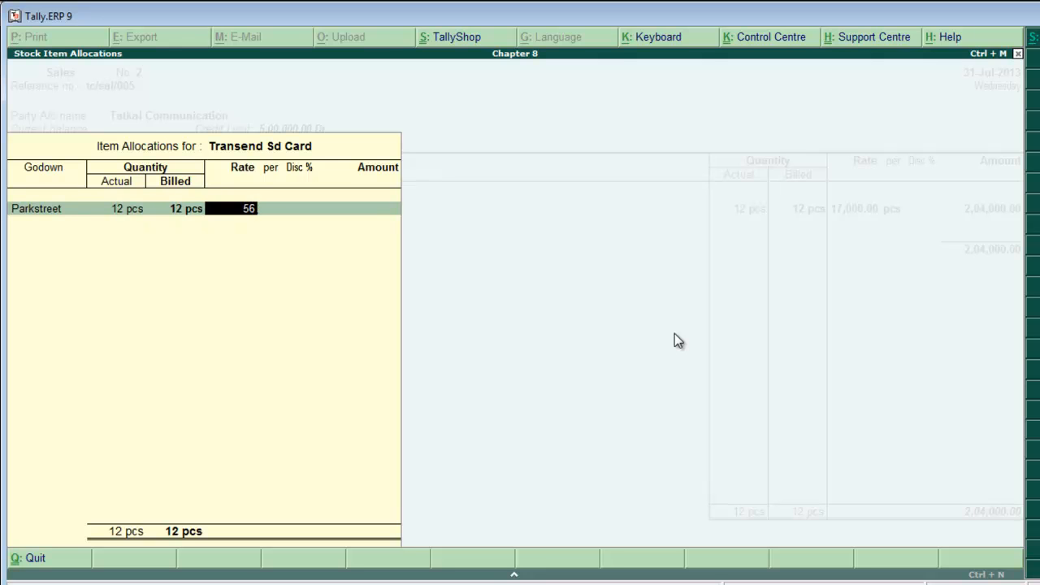
text(0)
key(Return)
key(Return)
key(Return)
key(Return)
key(Return)
Check the third sold item in Windows Photo Viewer, and add Nokia Mobile Case from the Parkstreet godown in Tally
key(alt+Tab)
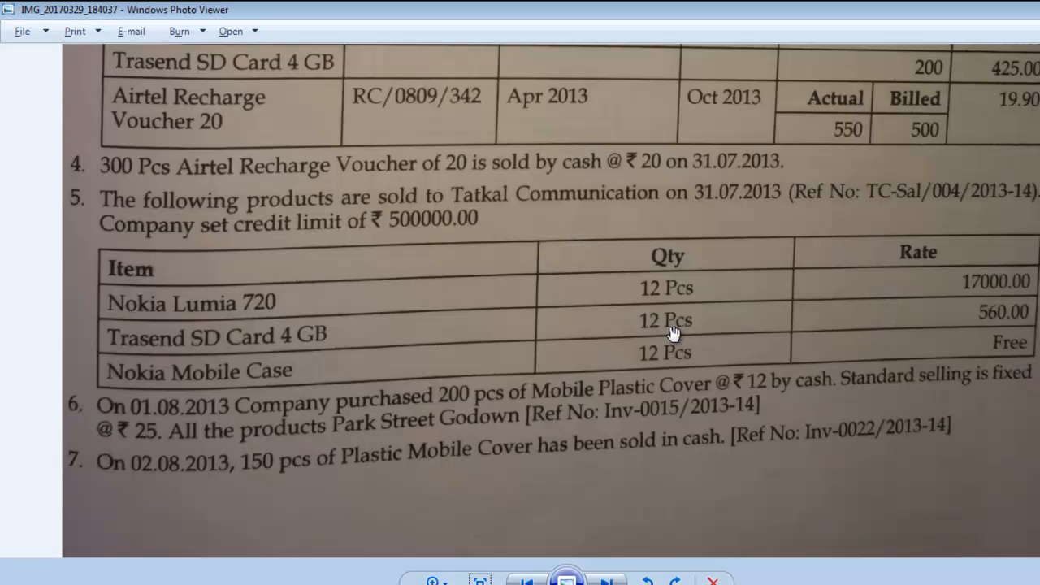
key(alt+Tab)
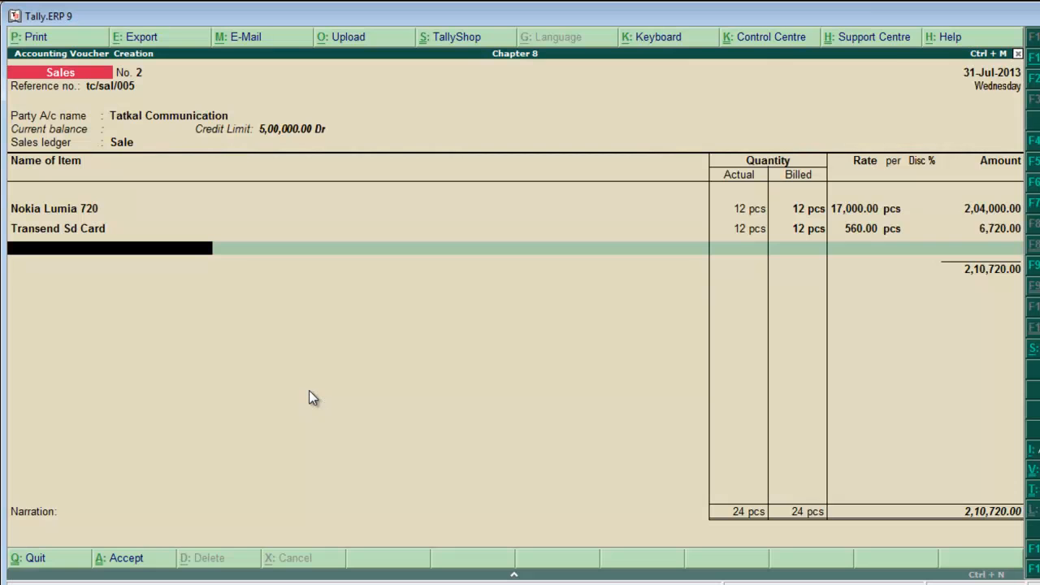
text(N)
key(Down)
key(Down)
key(Down)
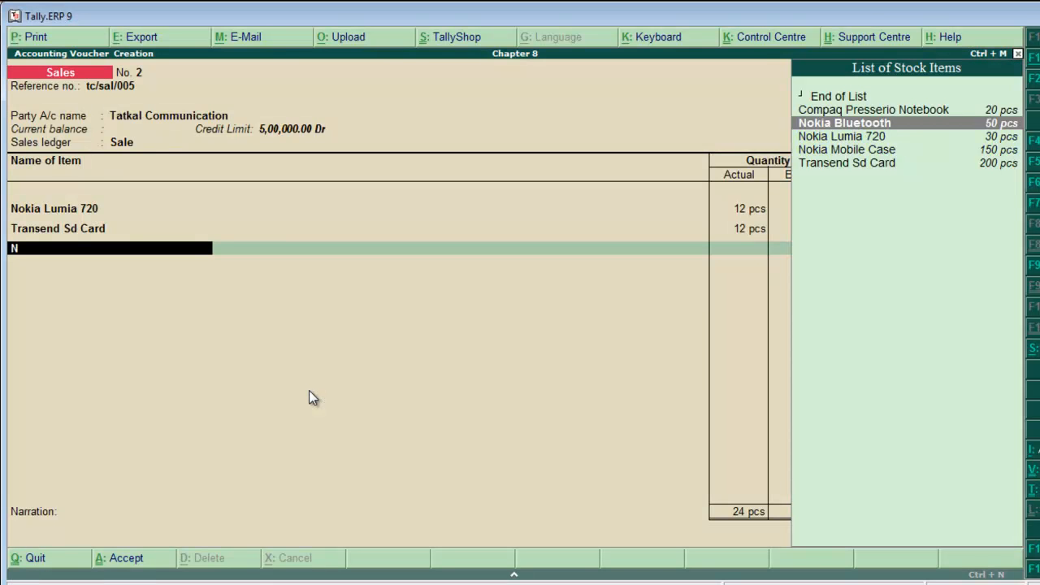
key(Return)
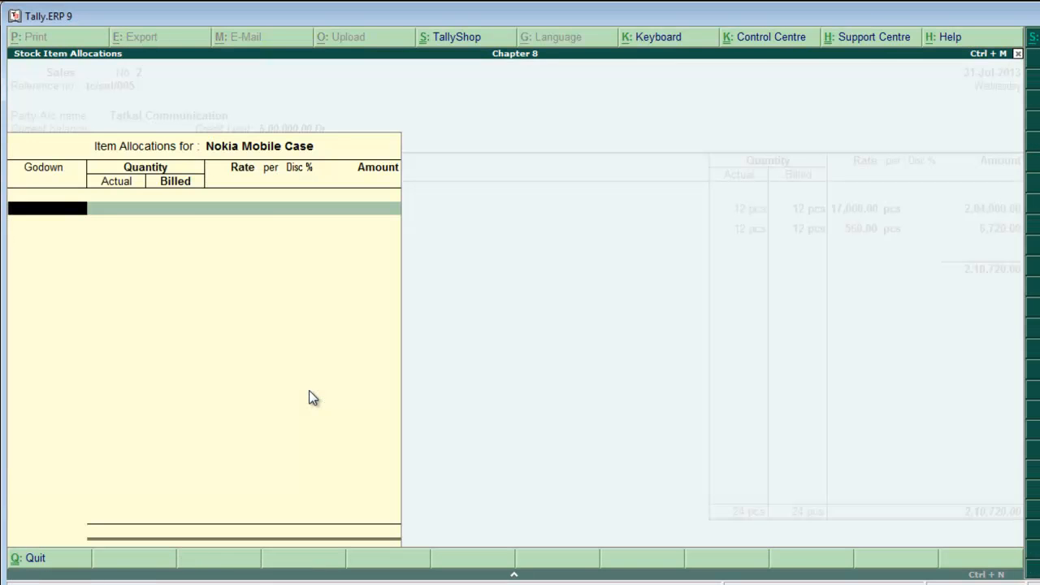
key(Down)
key(Return)
Check the mobile case quantity in Windows Photo Viewer, and enter 12 pcs as actual quantity in Tally with no billed quantity
key(alt+Tab)
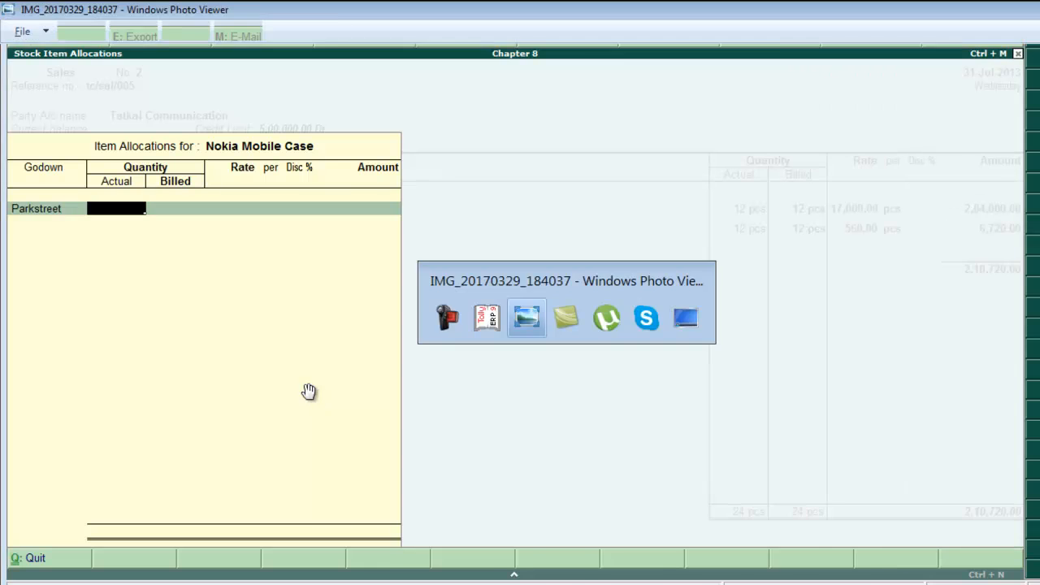
key(alt+Tab)
text(12)
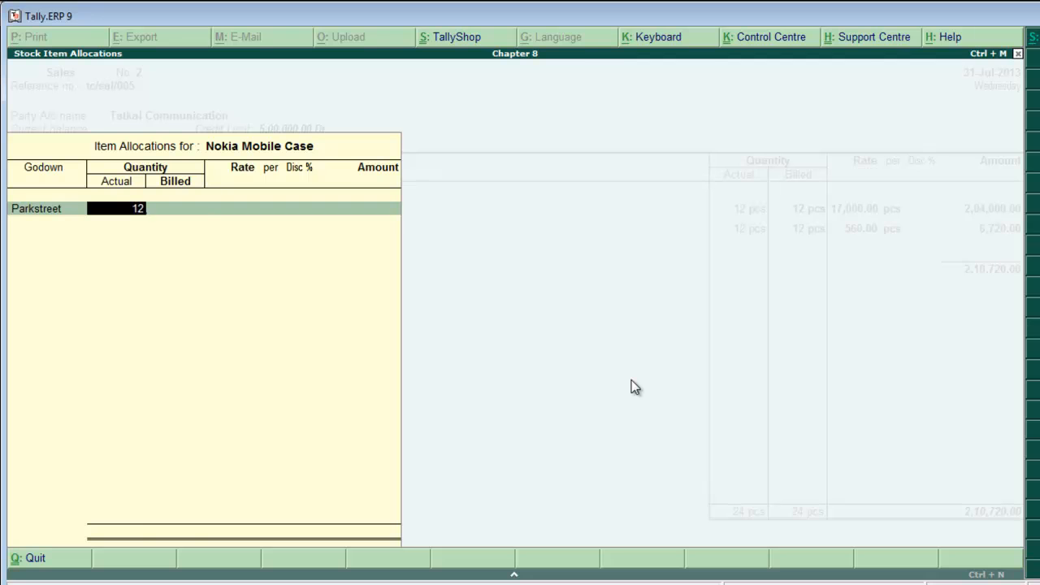
key(Return)
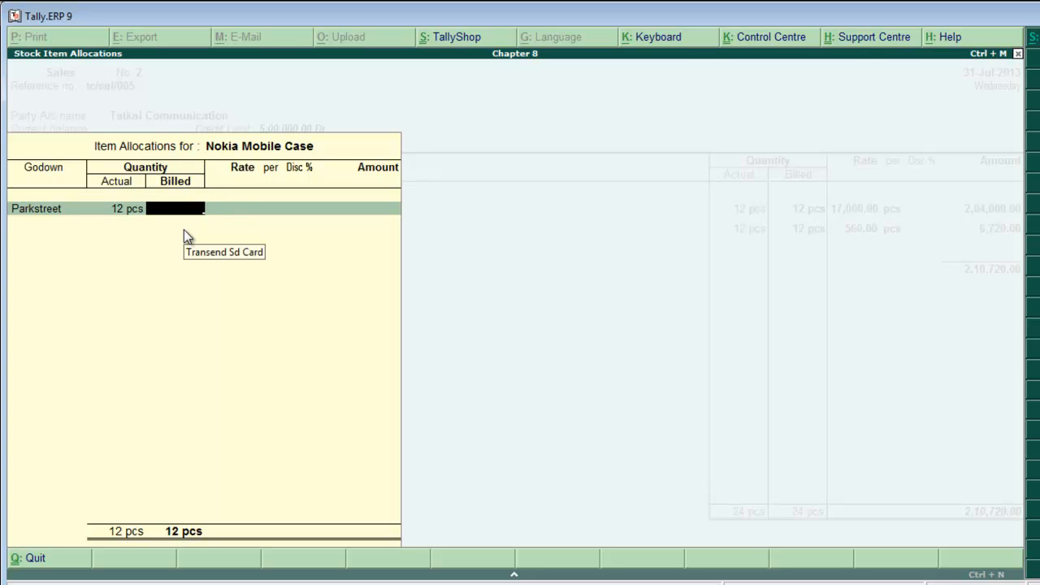
key(Return)
key(Return)
key(Return)
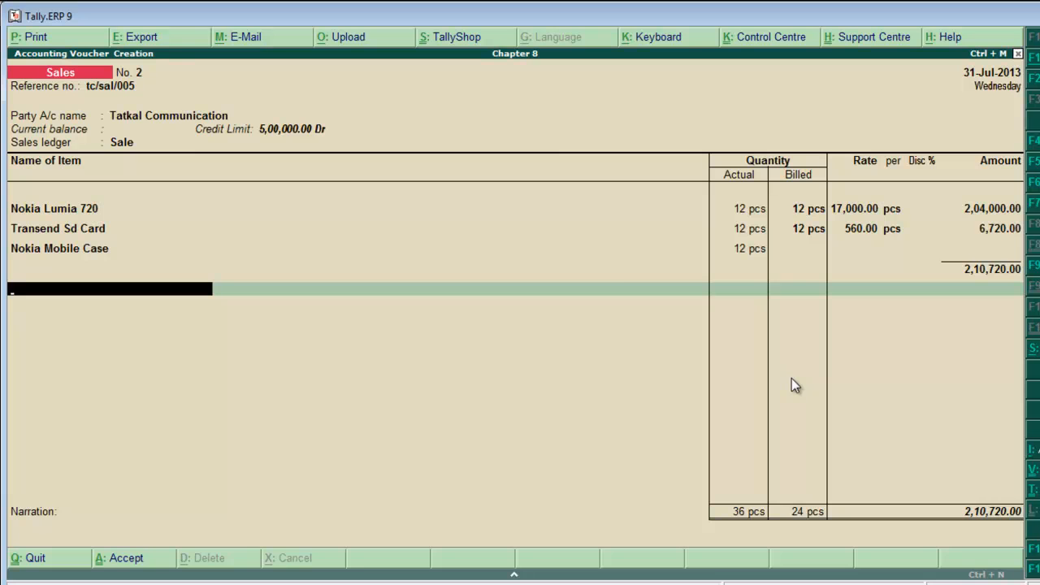
Enable zero-valued transactions in the company's inventory features, keep the other settings and save them
key(F11)
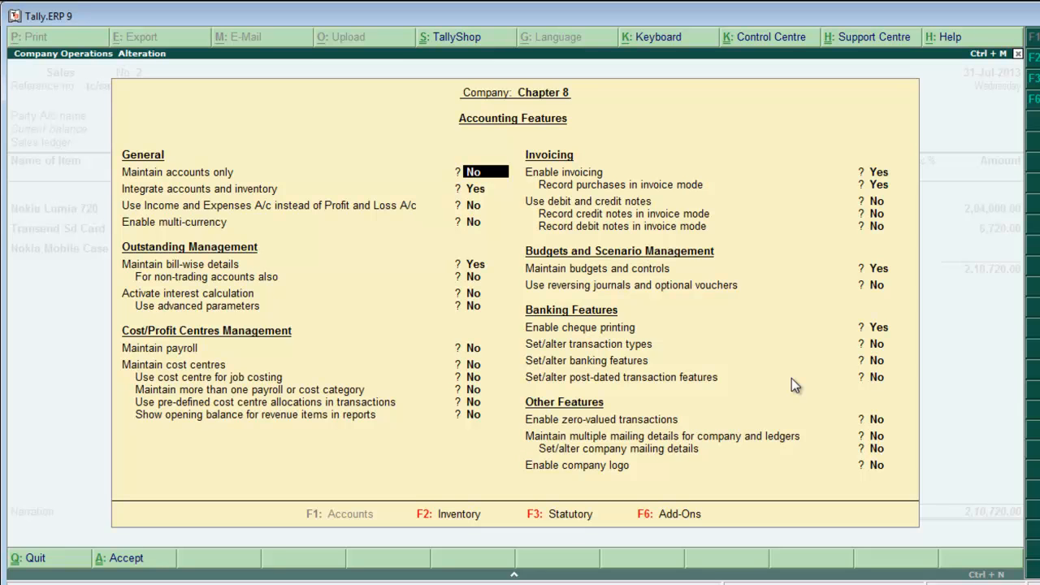
click(445, 517)
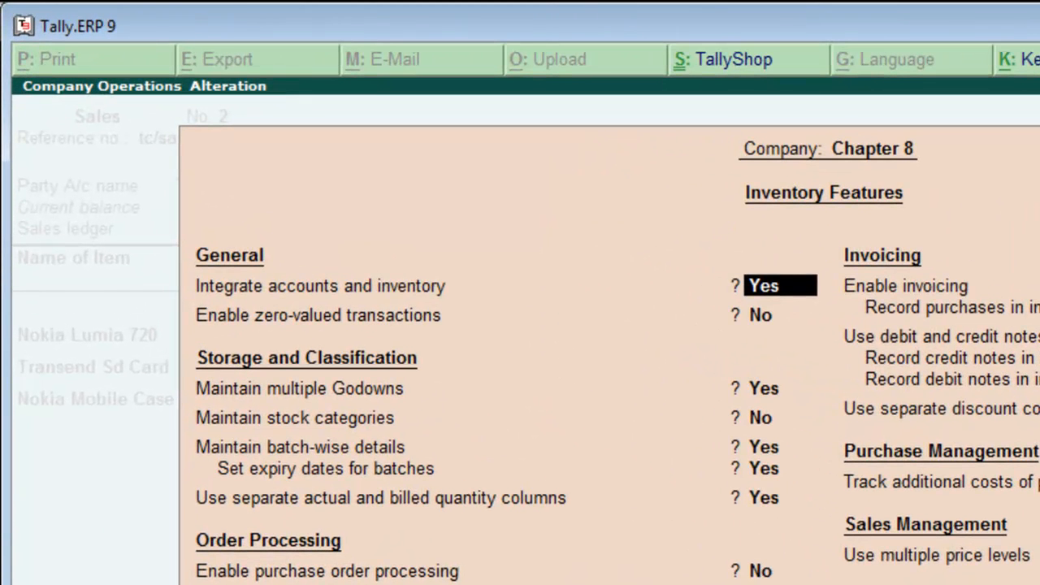
key(Return)
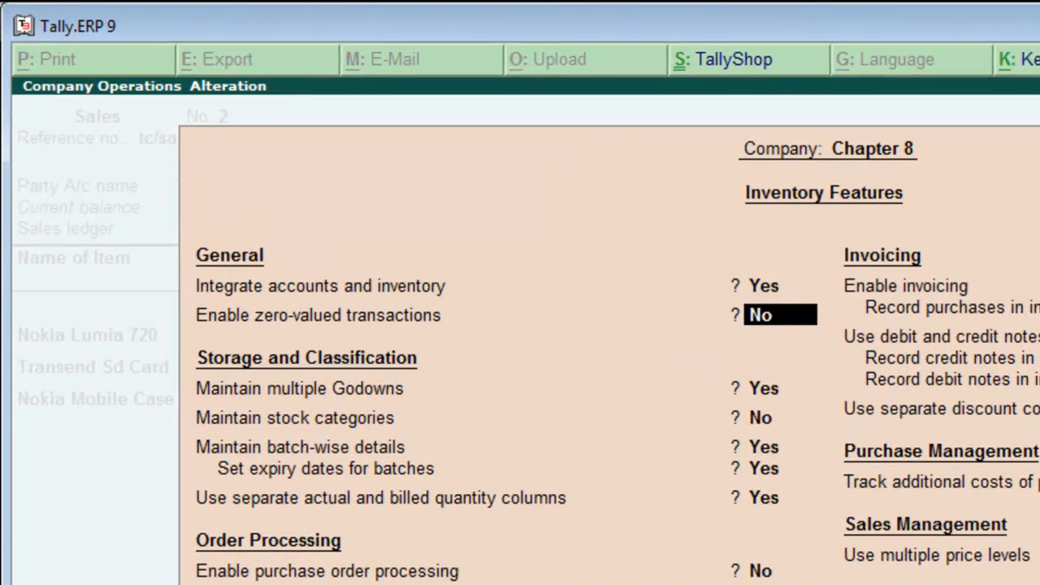
text(y)
key(Return)
key(Return)
key(Return)
key(Return)
key(Return)
key(Return)
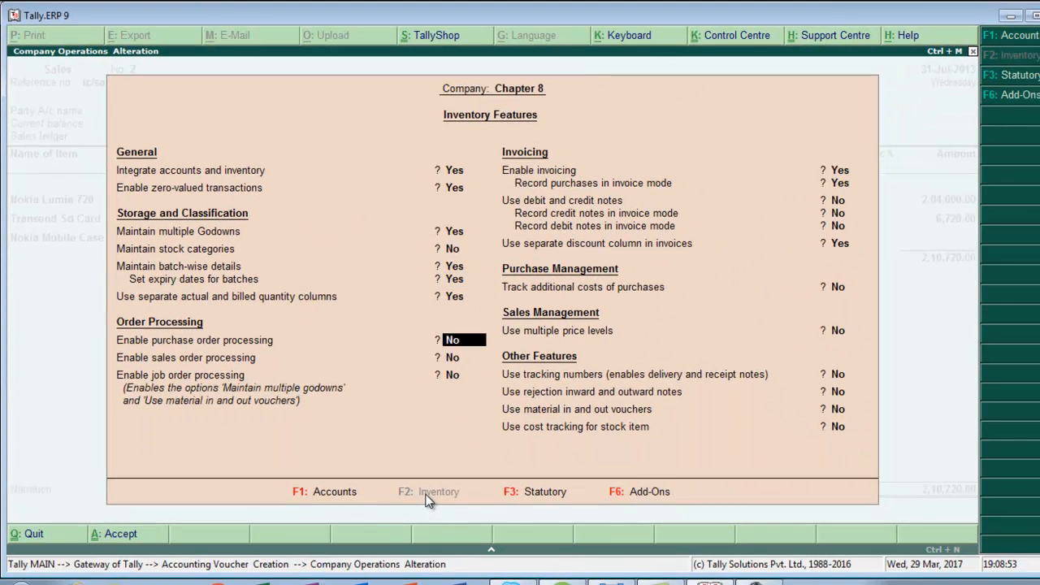
key(Return)
key(Return)
key(Return)
key(Return)
key(Return)
key(Return)
key(Return)
key(Return)
key(Return)
key(Return)
key(Return)
key(Return)
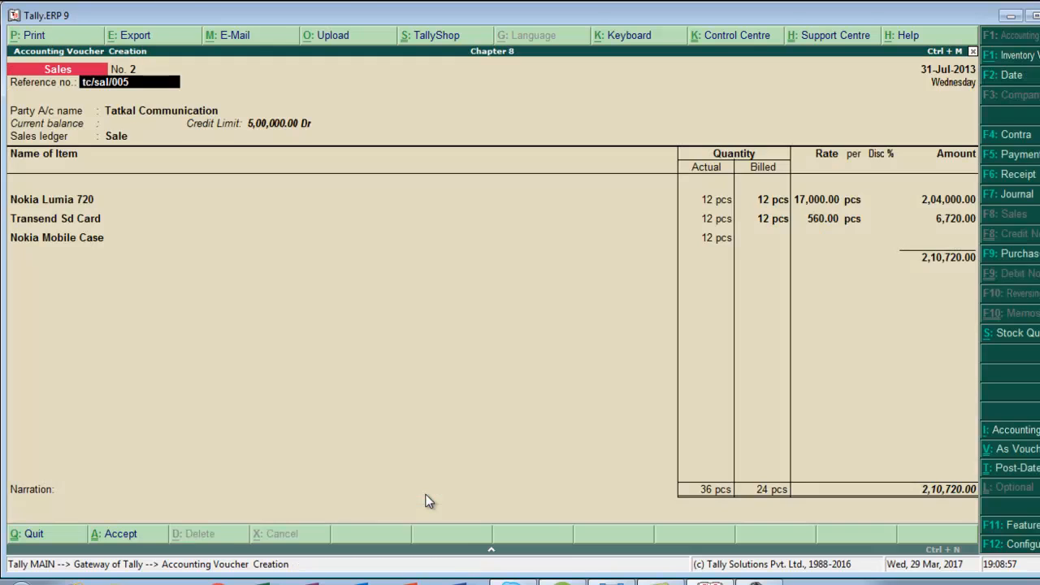
Accept the sales voucher's existing header, party details and first two items, up to the billed quantity of Nokia Mobile Case
key(Return)
key(Return)
key(Return)
key(Return)
key(Return)
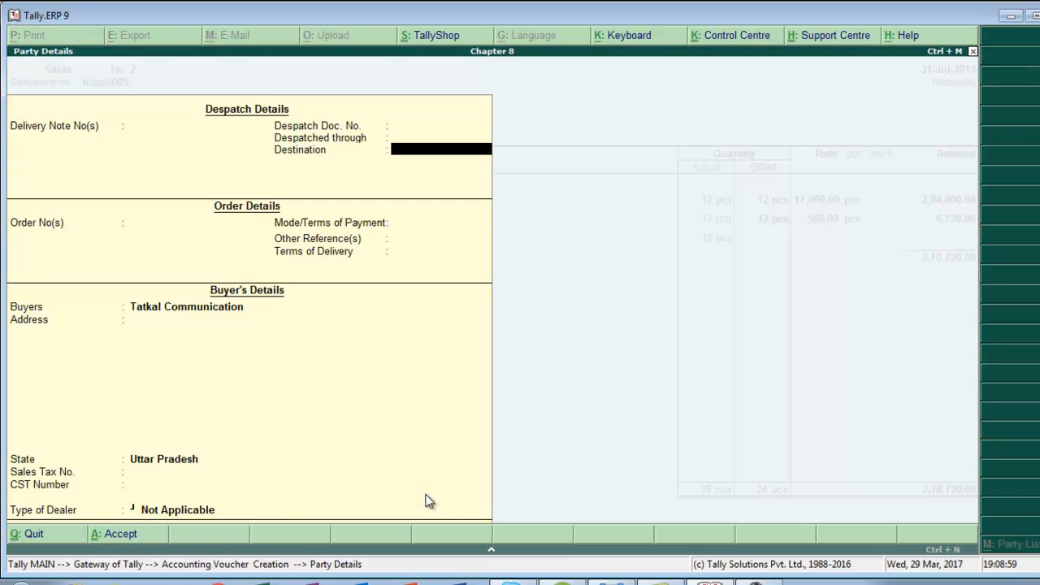
key(Return)
key(Return)
key(Return)
key(Return)
key(Return)
key(Return)
key(Return)
key(Return)
key(Return)
key(Return)
key(Return)
key(Return)
key(Return)
key(Return)
key(Return)
key(Return)
key(Return)
key(Return)
key(Return)
key(Return)
key(Return)
key(Return)
key(Return)
key(Return)
key(Return)
key(Return)
key(Return)
key(Return)
key(Return)
key(Return)
key(Return)
key(Return)
key(Return)
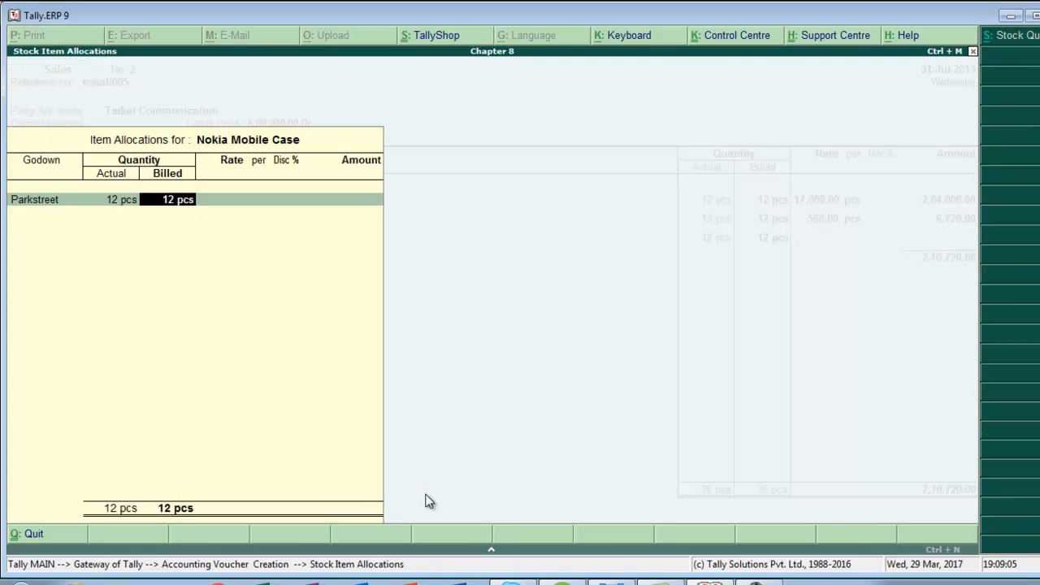
Clear the billed quantity of Nokia Mobile Case, end the item list and save the sales voucher without a narration
key(BackSpace)
key(Return)
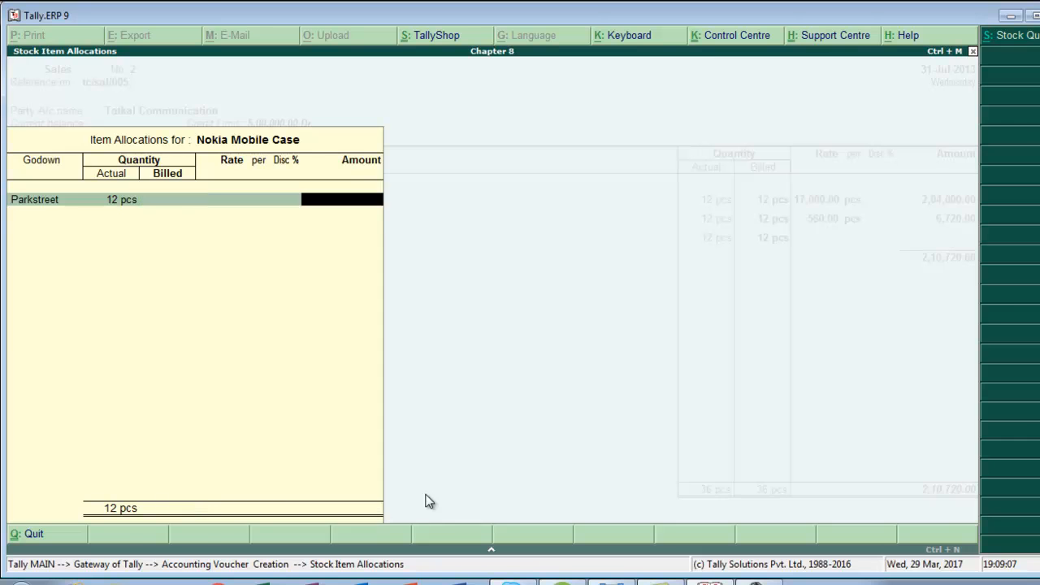
key(Return)
key(Return)
key(Return)
key(Return)
key(Return)
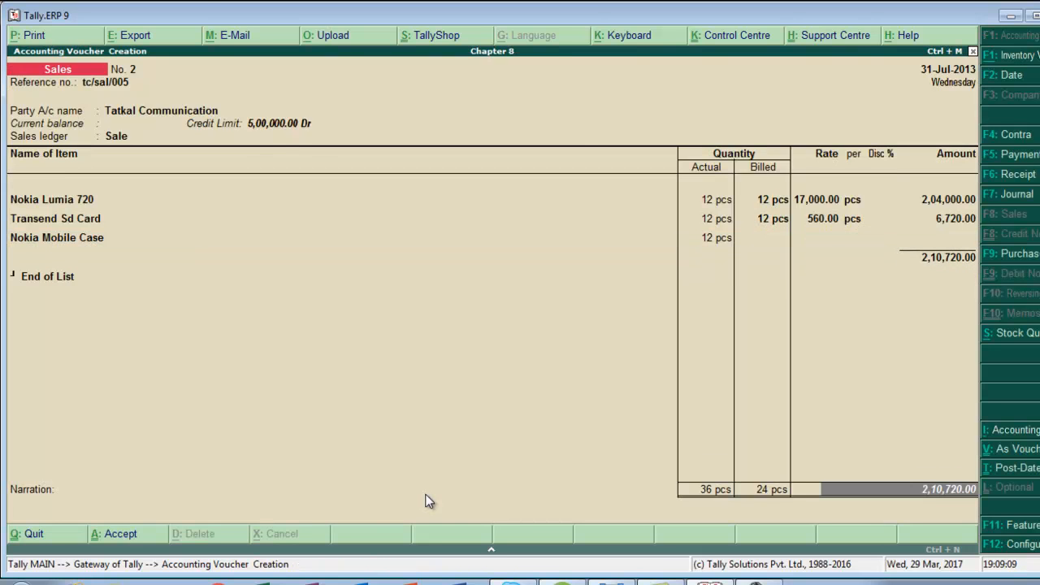
key(Return)
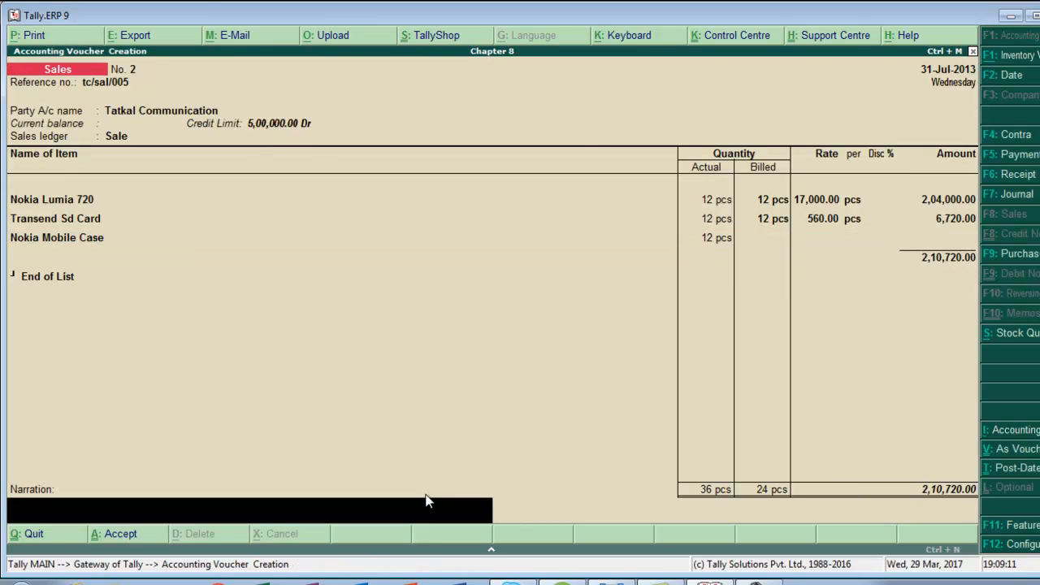
key(Return)
key(Return)
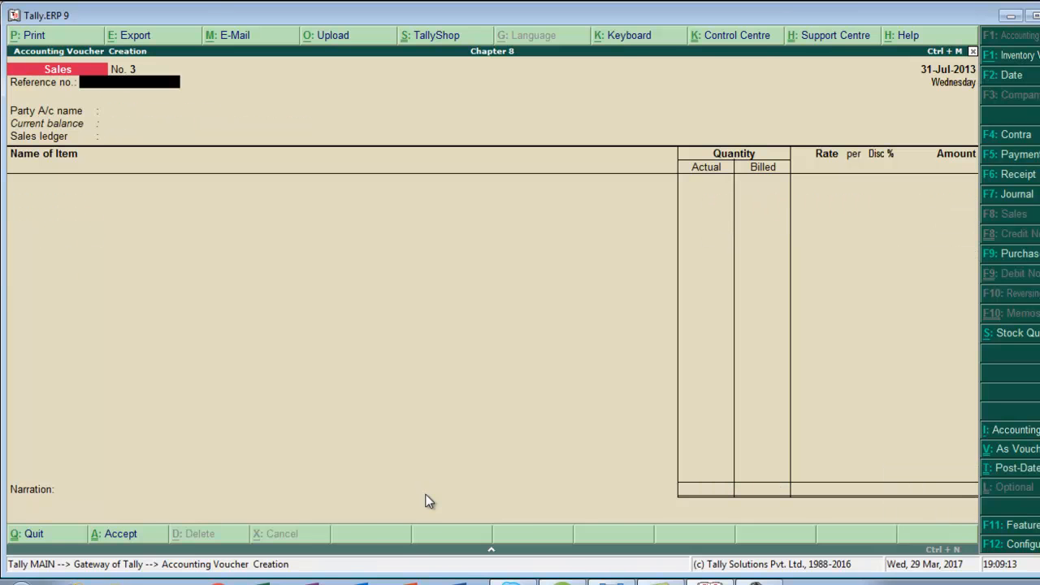
Read transaction 6 in Windows Photo Viewer, and leave voucher entry in Tally for the Gateway of Tally
key(alt+Tab)
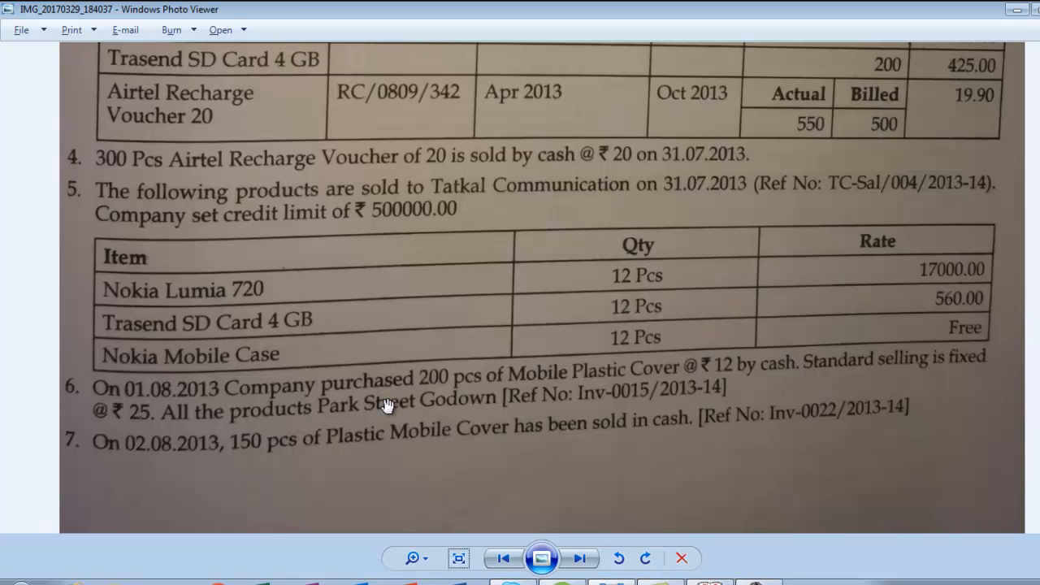
drag(390, 335, 397, 291)
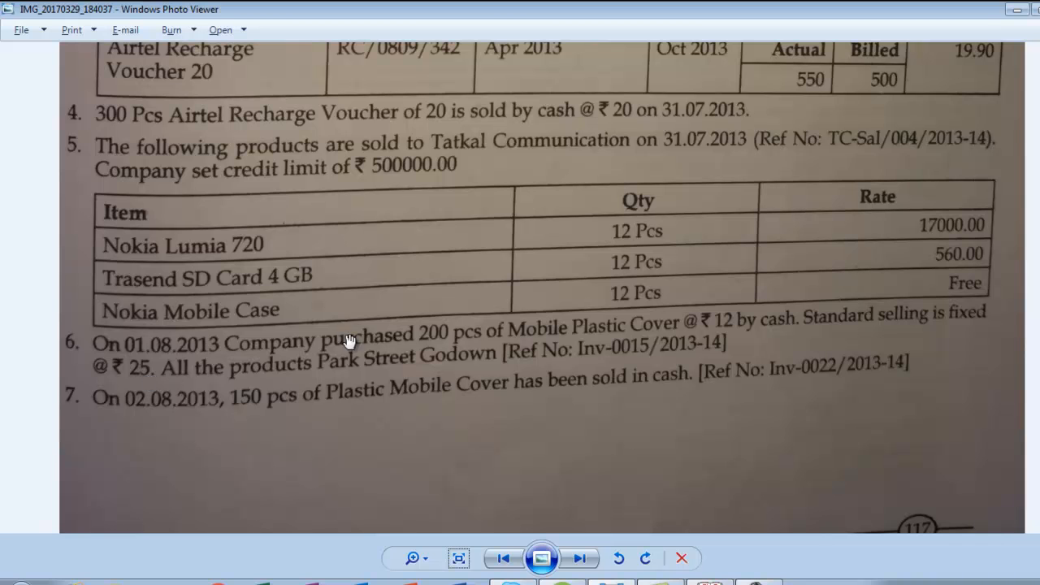
key(alt+Tab)
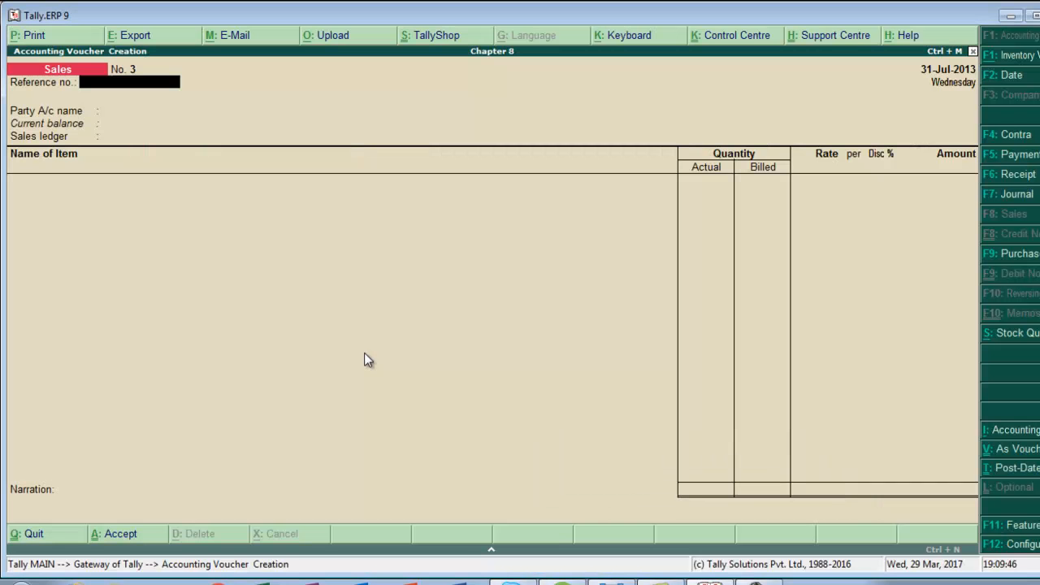
key(Escape)
key(Return)
key(Escape)
key(n)
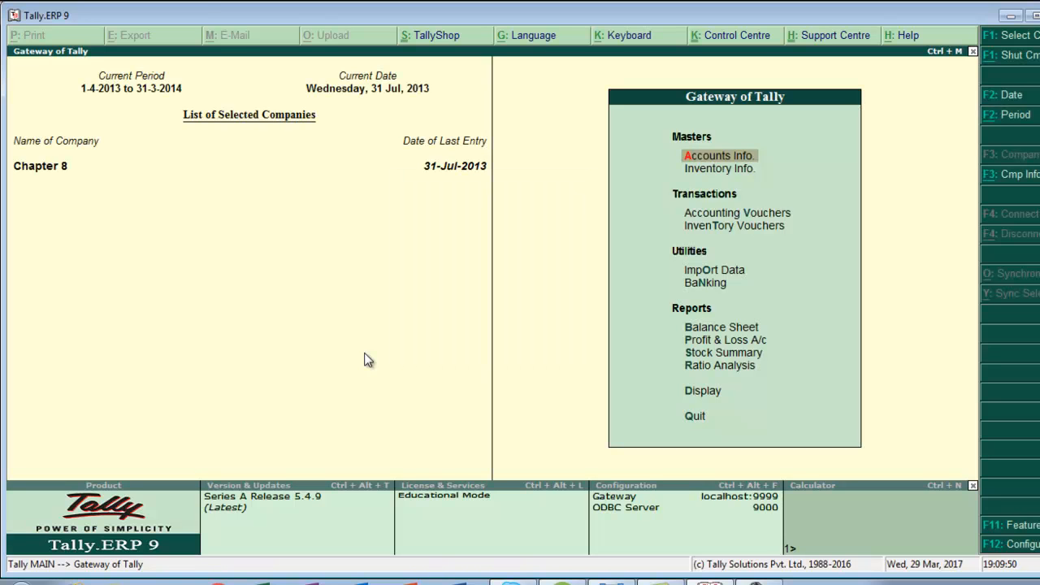
Enable standard rates for stock items in the accounts and inventory master configuration, save it and return to the Gateway of Tally
key(F12)
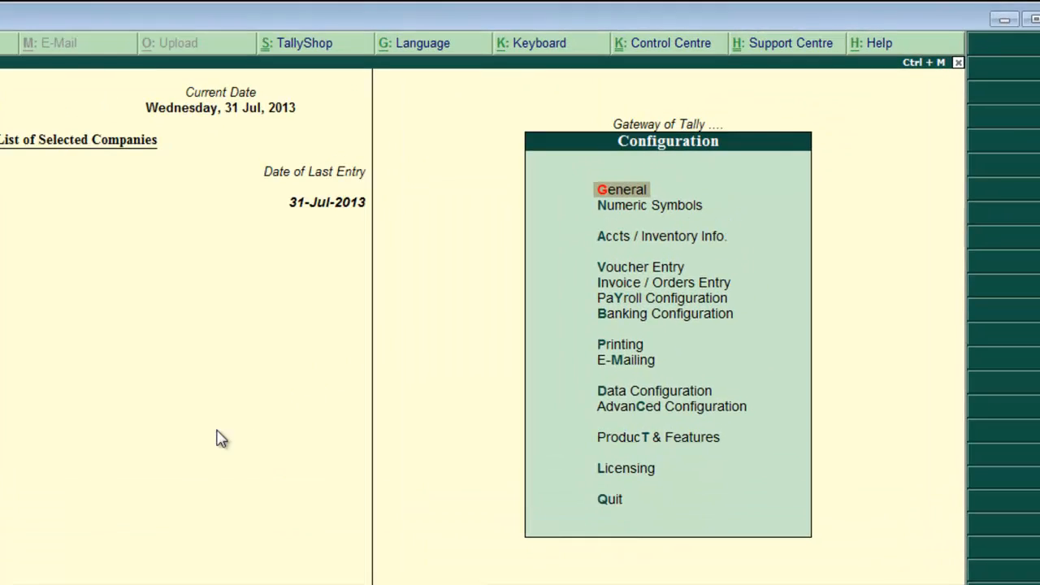
key(Down)
key(Down)
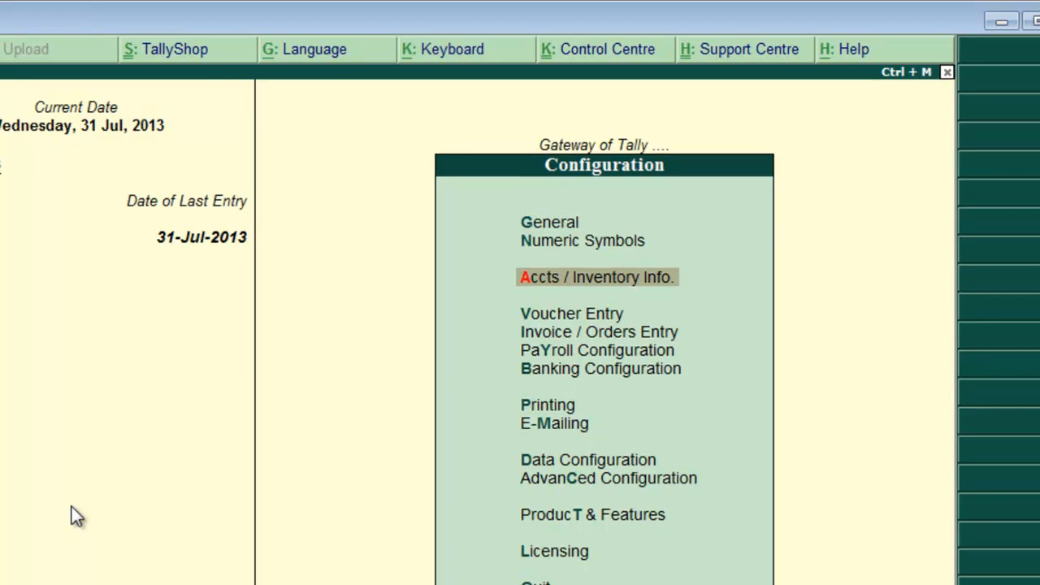
key(Return)
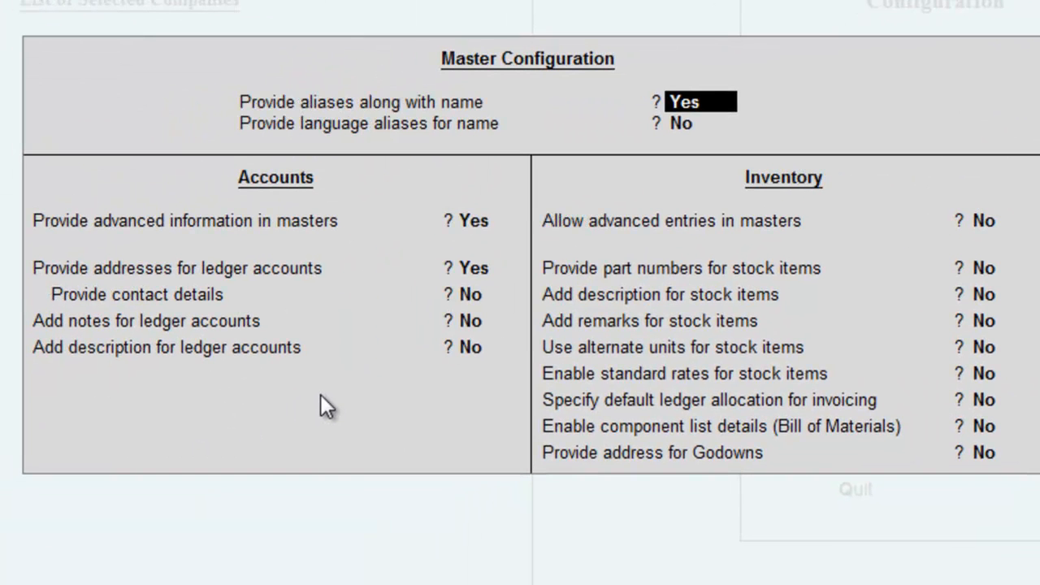
key(Return)
key(Return)
key(Return)
key(Return)
key(Return)
key(Return)
key(Return)
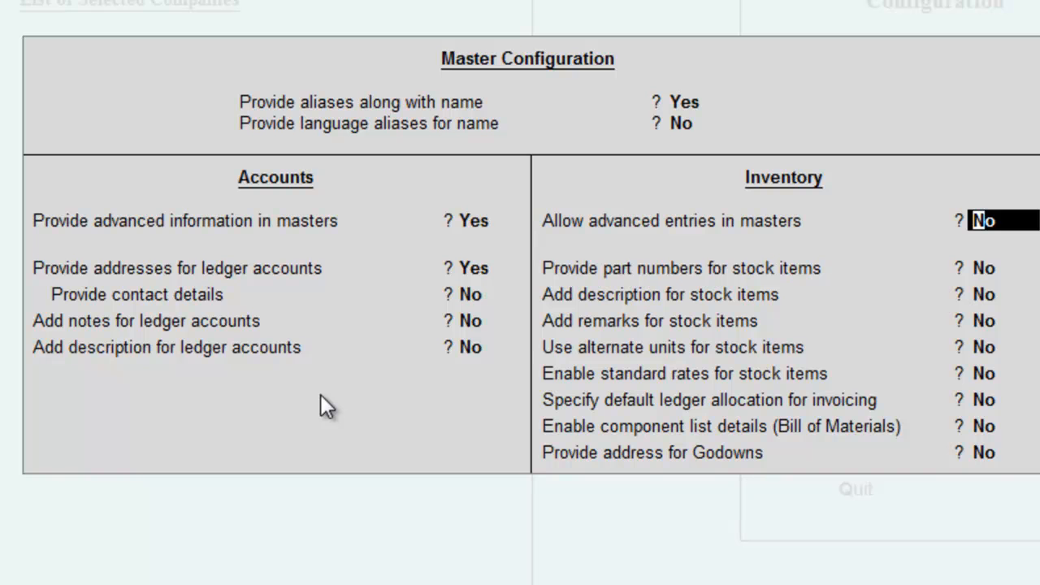
key(Return)
key(Return)
key(Return)
key(Return)
key(Return)
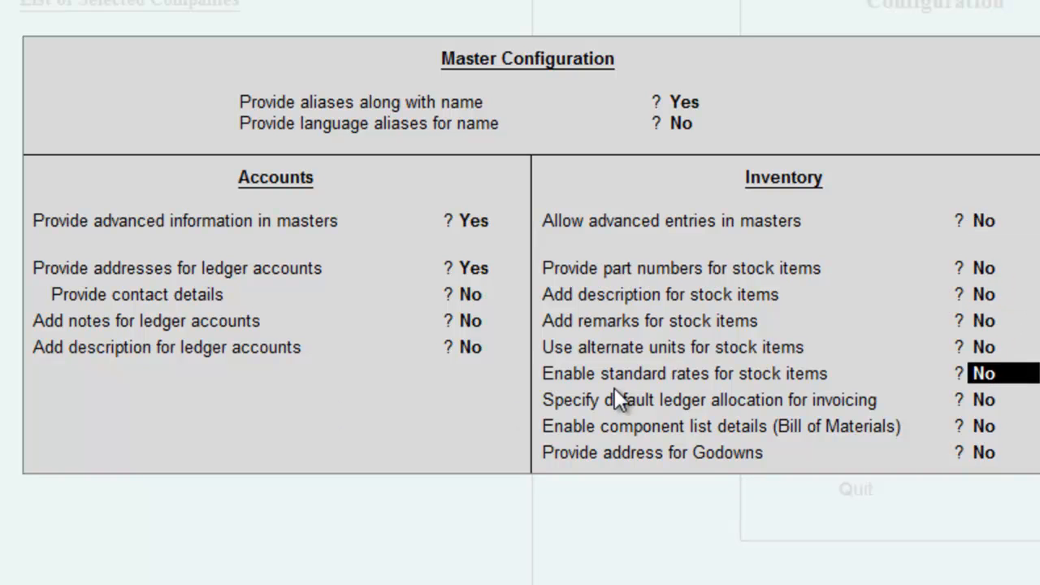
text(y)
key(Return)
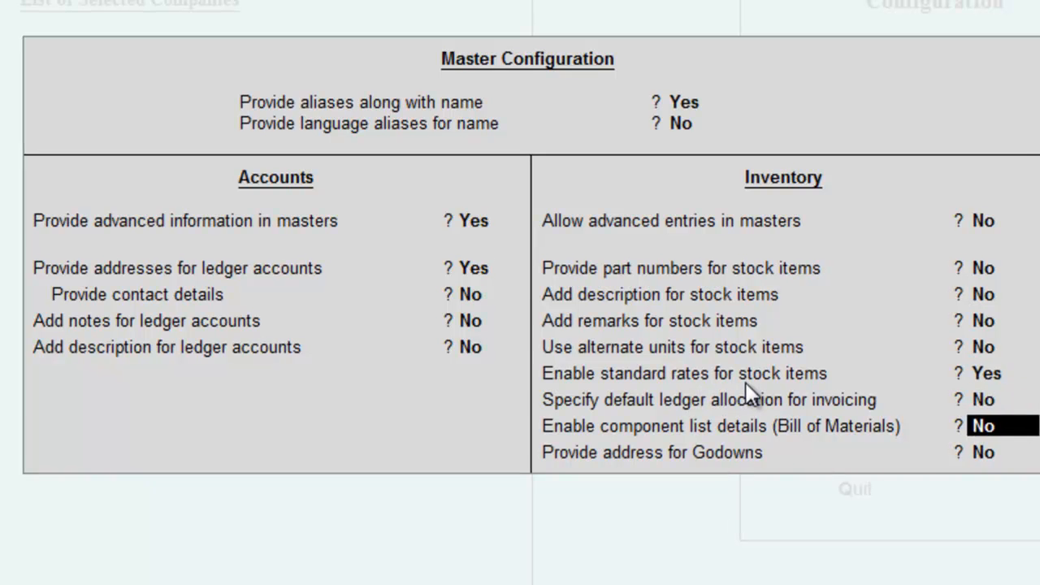
key(Return)
key(Return)
key(Return)
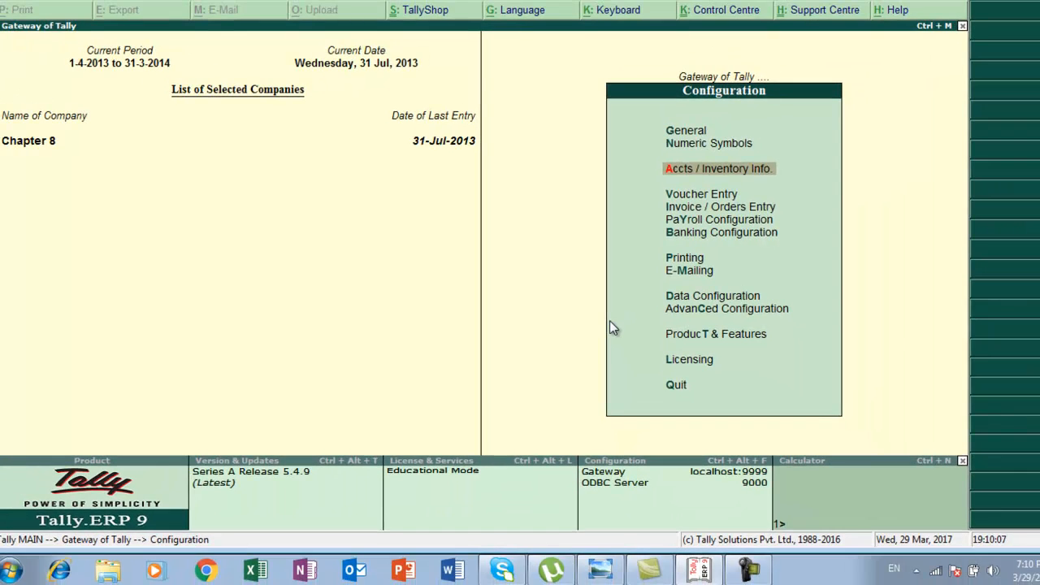
key(Escape)
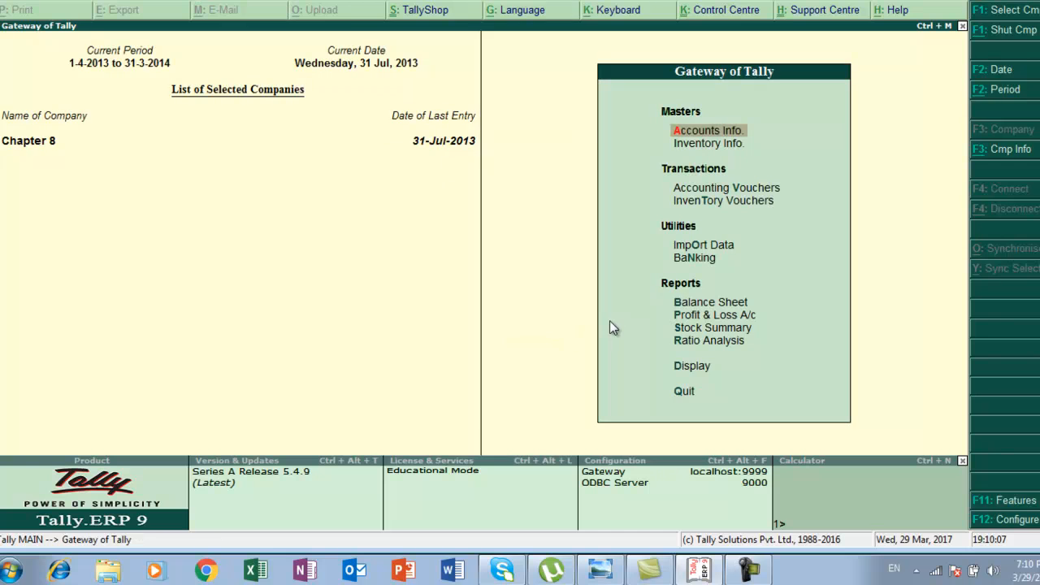
Check transaction 6 again in Windows Photo Viewer, and start a new purchase voucher in Tally
key(alt+Tab)
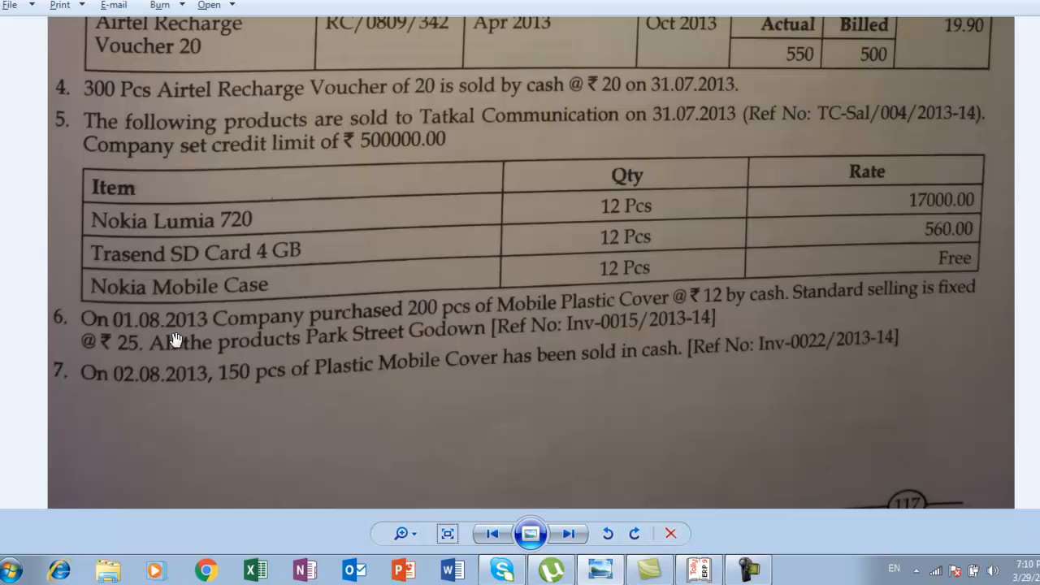
key(alt+Tab)
key(Down)
key(Down)
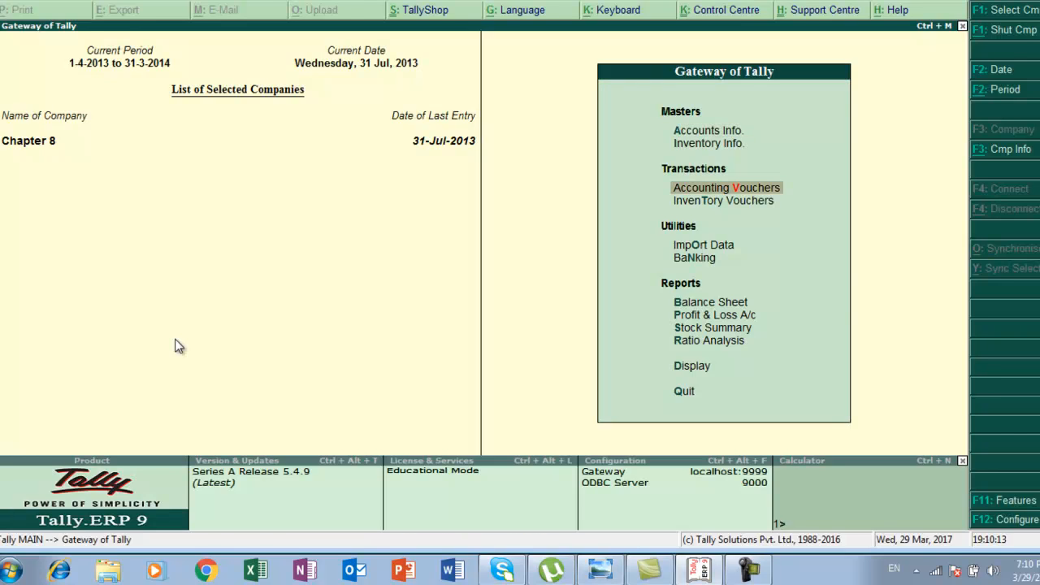
key(Return)
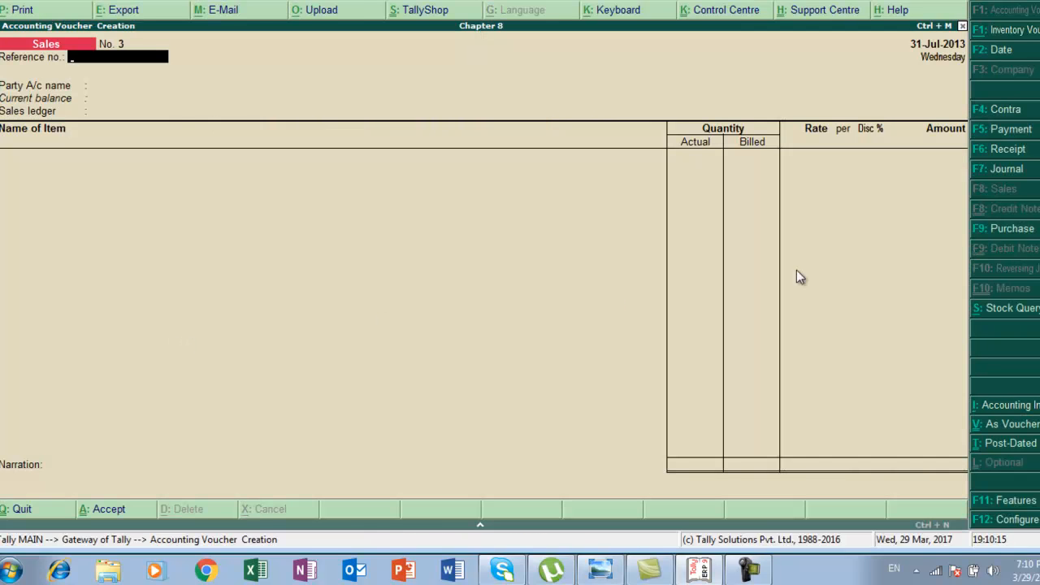
click(1011, 231)
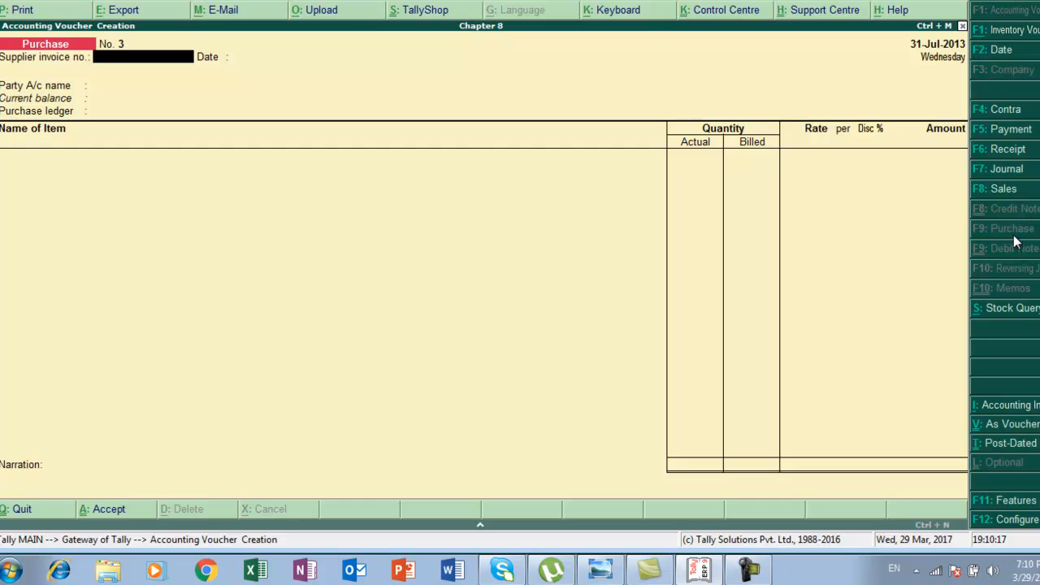
Set the purchase voucher date to 1-8 and leave the supplier invoice number and its date blank
key(F2)
text(1-8)
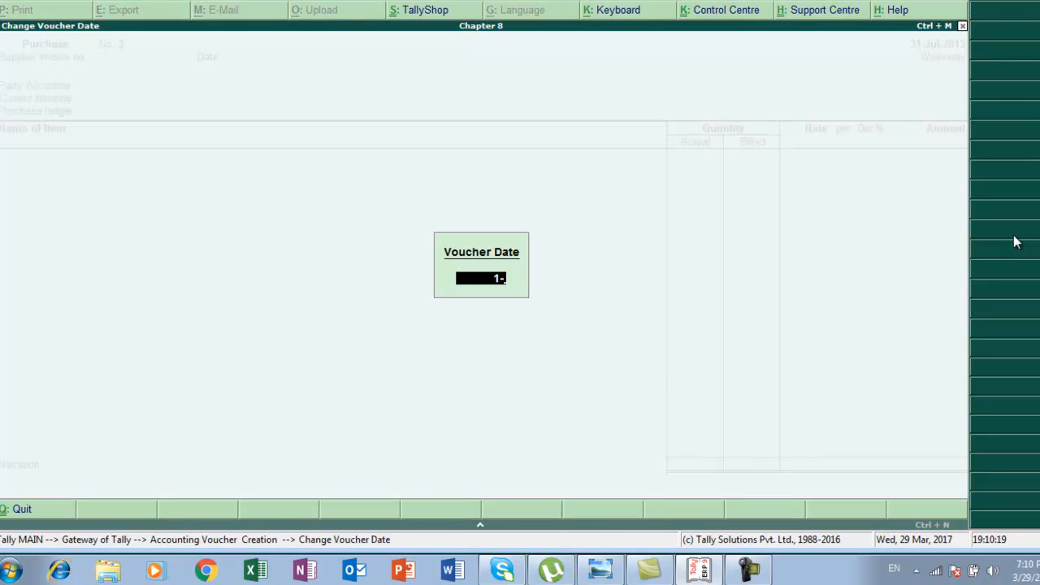
key(Return)
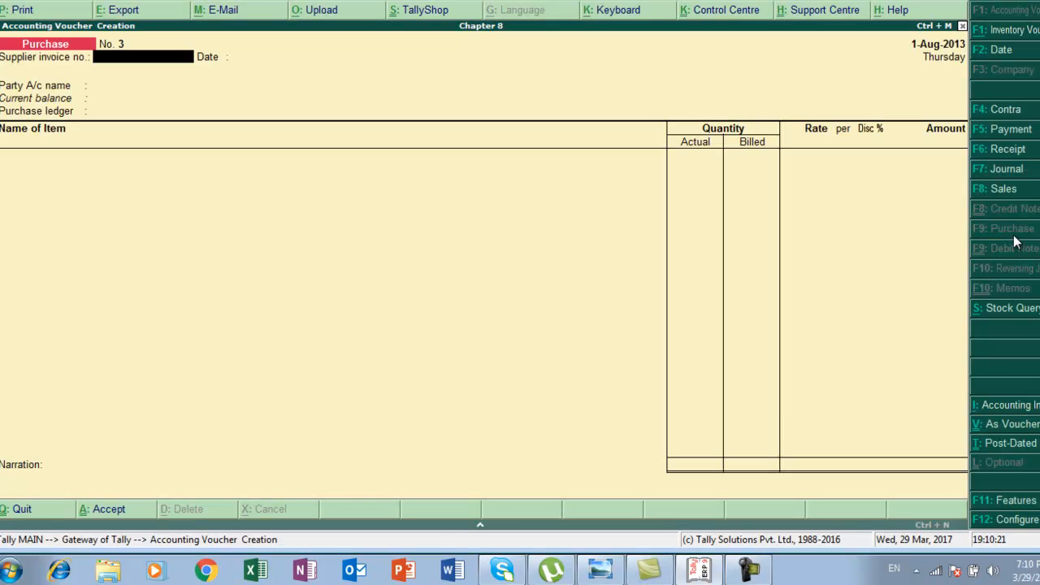
key(Return)
key(Return)
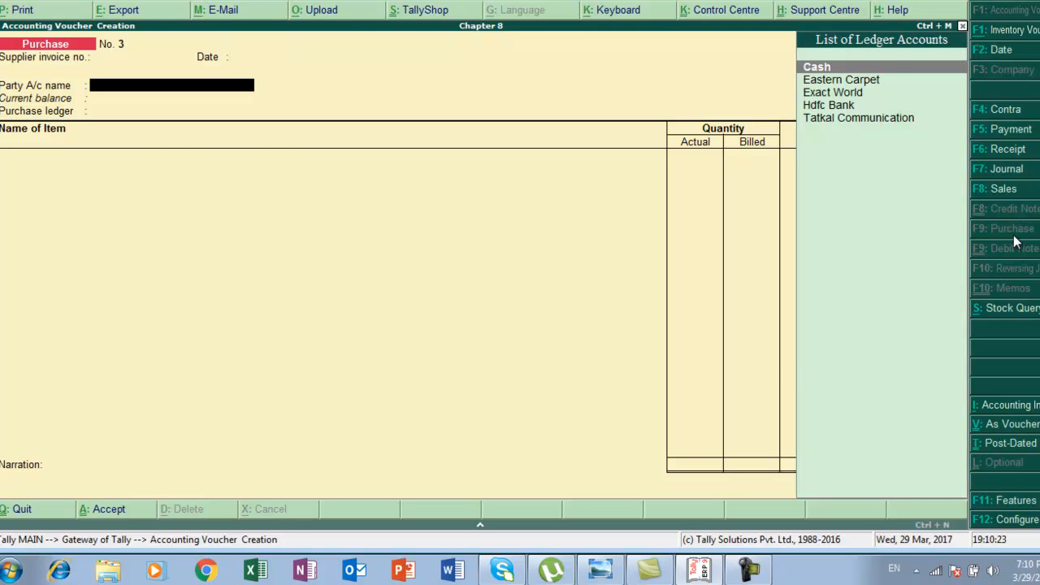
Choose Cash as the party account and Purchase as the purchase ledger
key(Return)
key(Return)
key(Return)
key(Return)
key(Return)
key(Return)
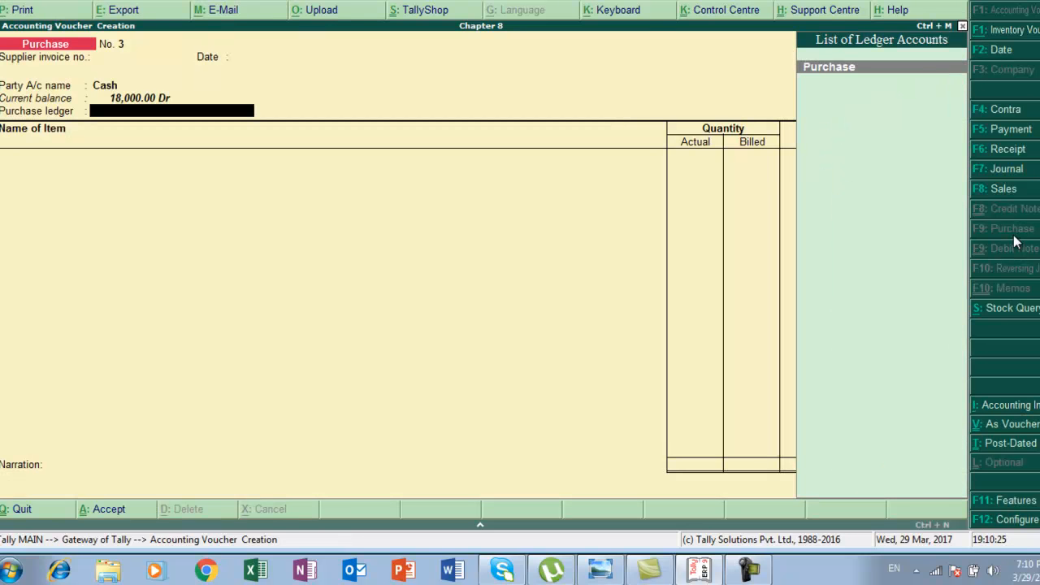
key(Return)
Check transaction 6 in Windows Photo Viewer, and start a new stock item named Mobile Plastic Cover without an alias in Tally
key(alt+Tab)
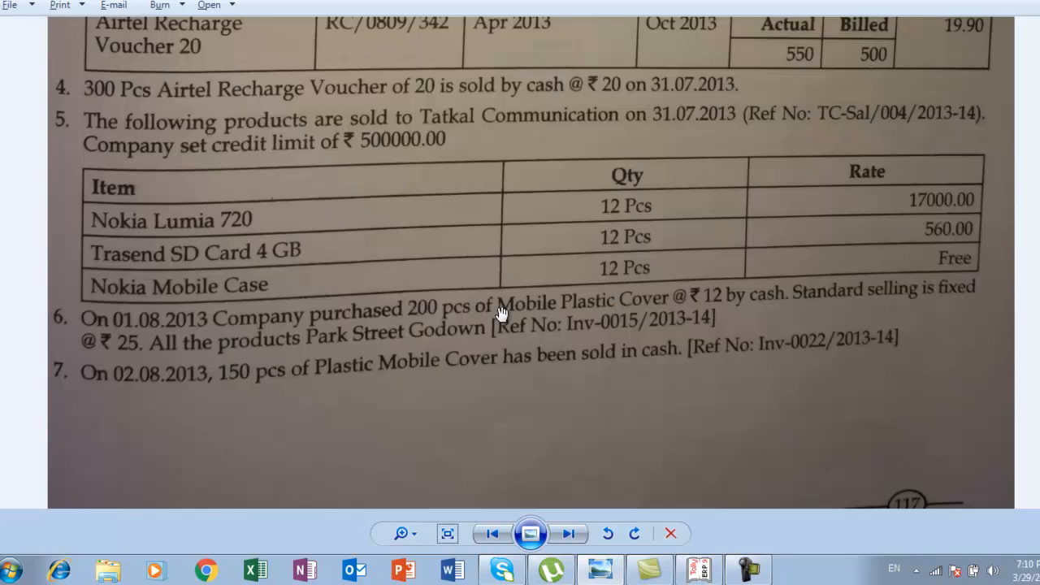
key(alt+Tab)
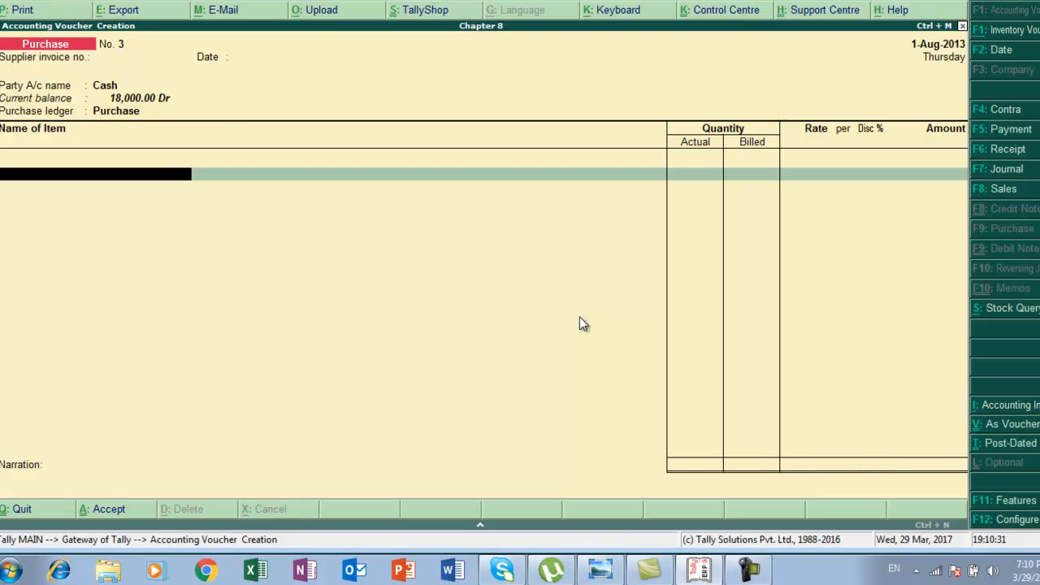
key(alt+c)
text(Mobi)
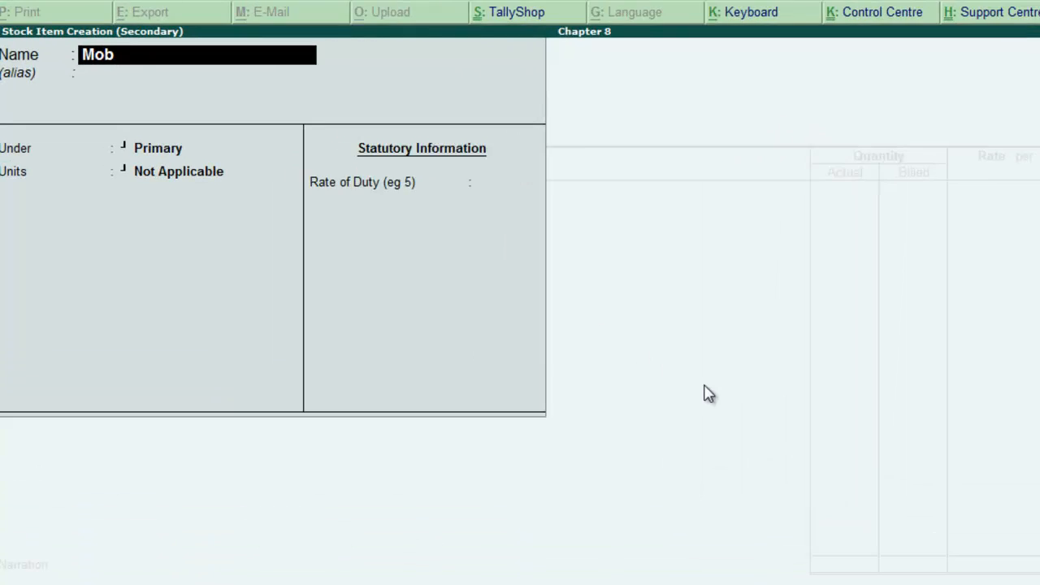
text(le Plas)
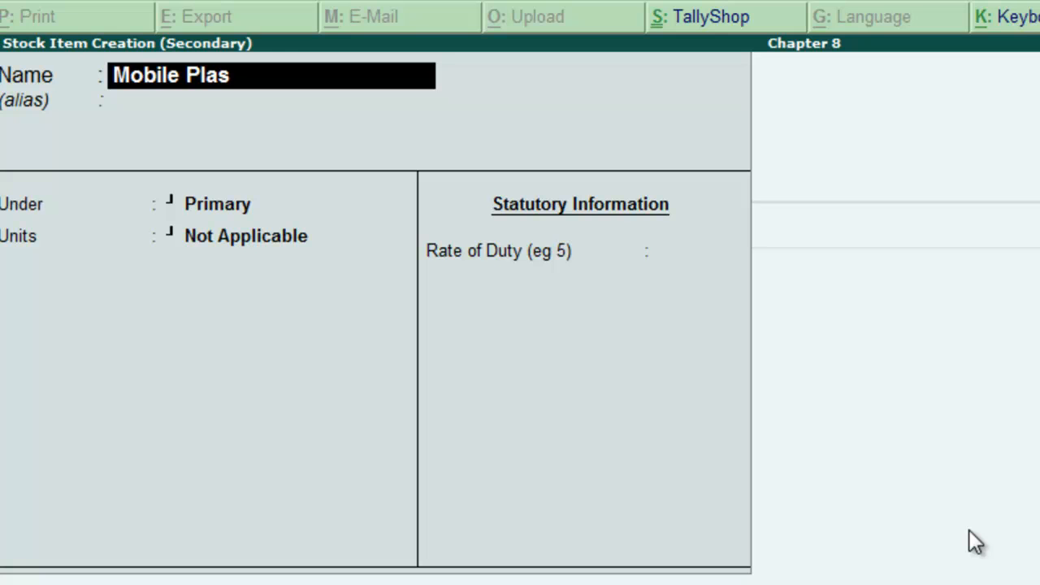
text(tic Cover)
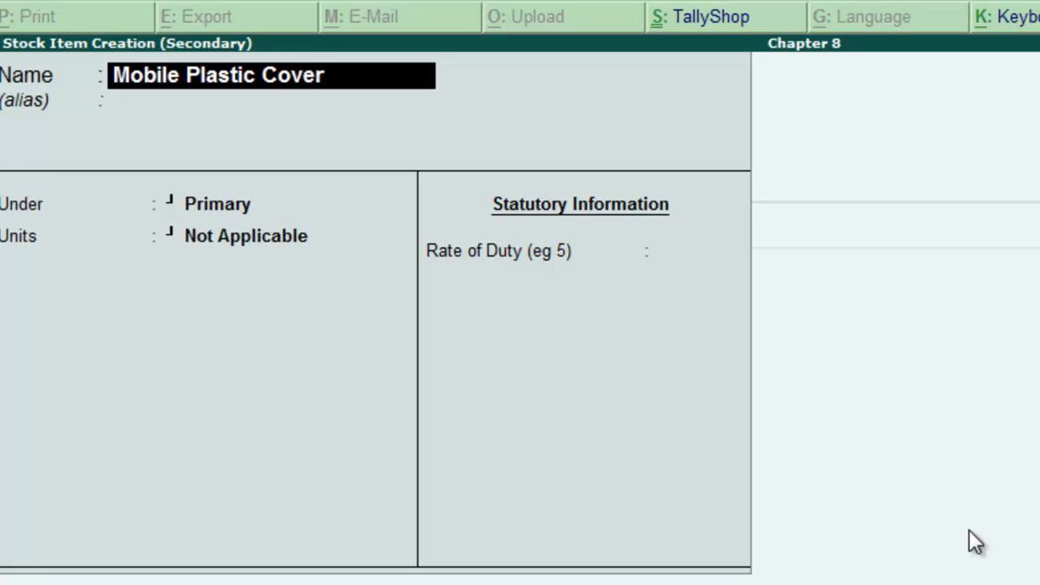
key(Return)
key(Return)
Keep the item under Primary with units pcs and no batches, and answer Yes to setting standard rates
key(Return)
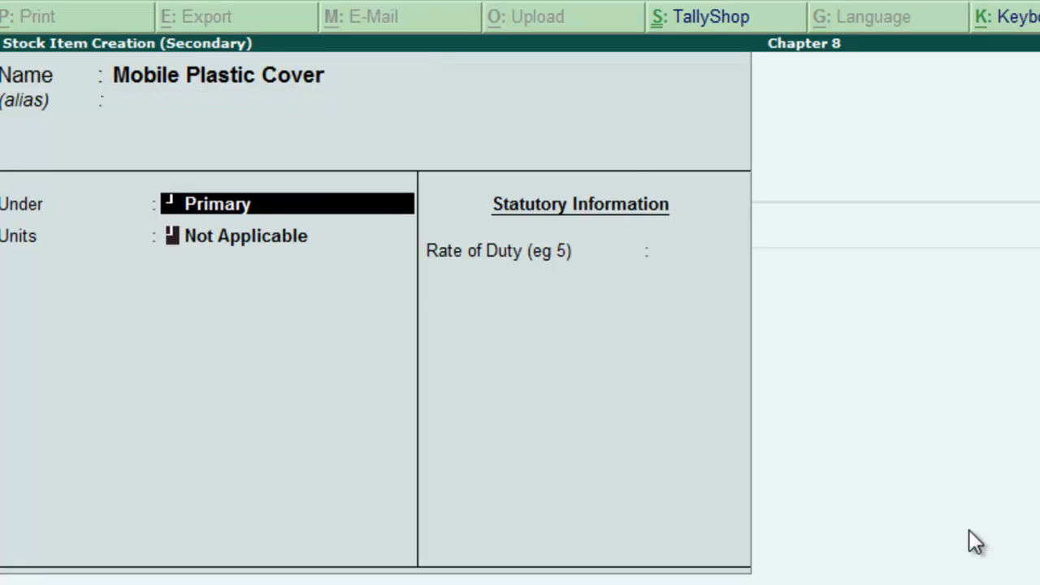
key(Down)
key(Return)
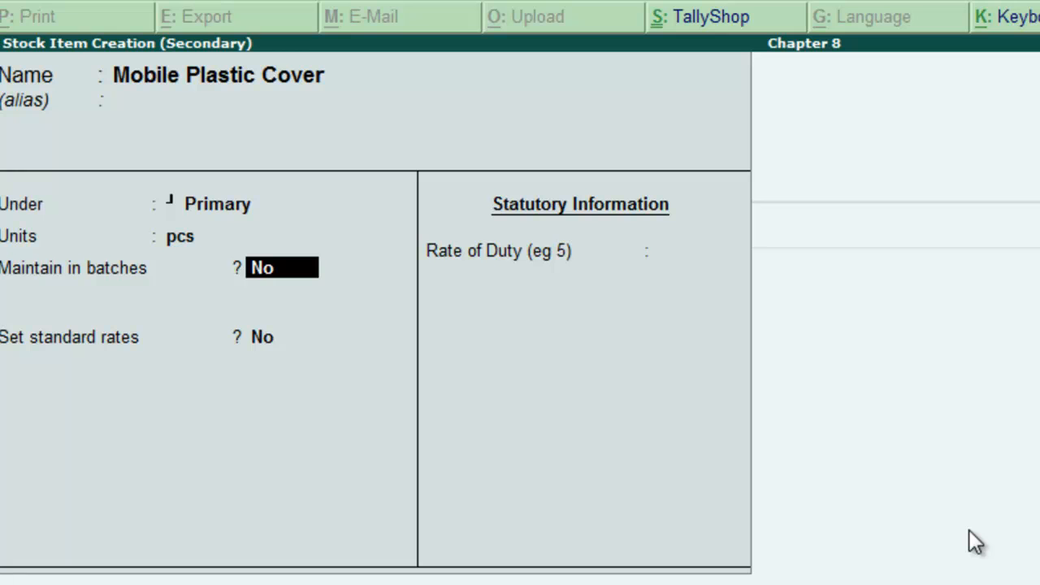
key(Return)
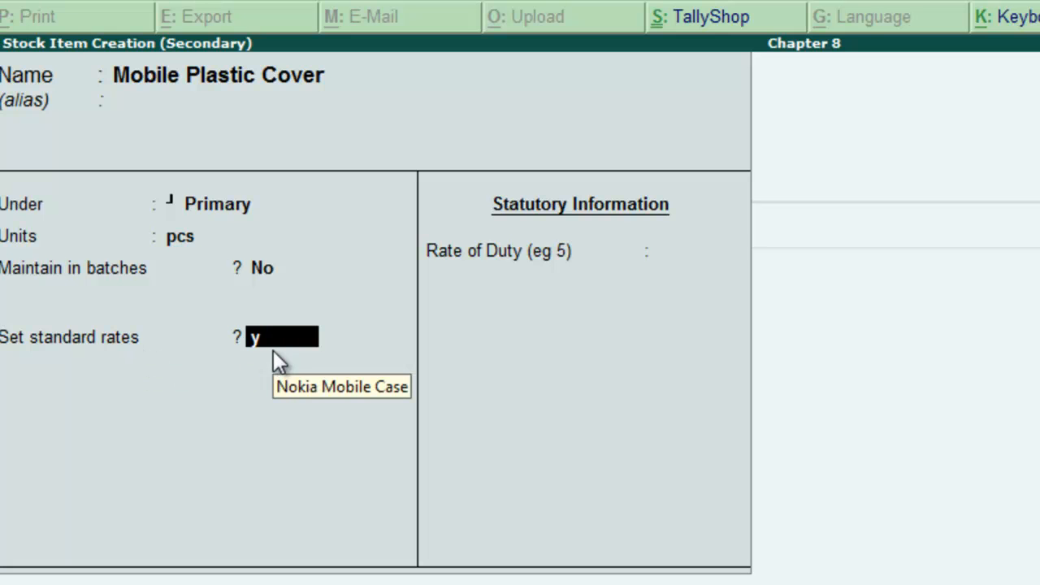
key(Return)
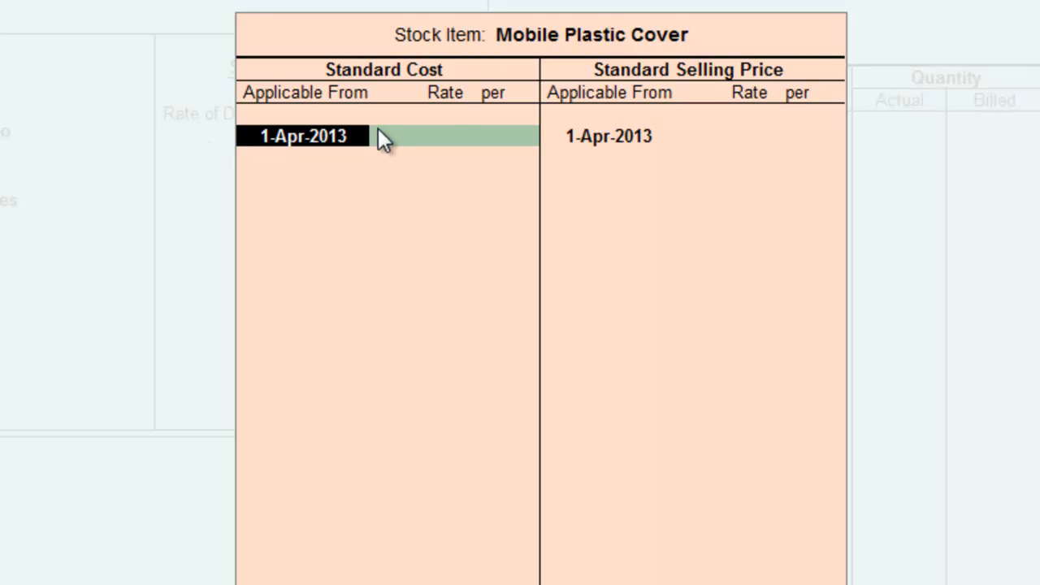
Leave the standard cost of Mobile Plastic Cover blank and proceed to its standard selling price
key(Return)
key(Return)
key(Return)
key(Return)
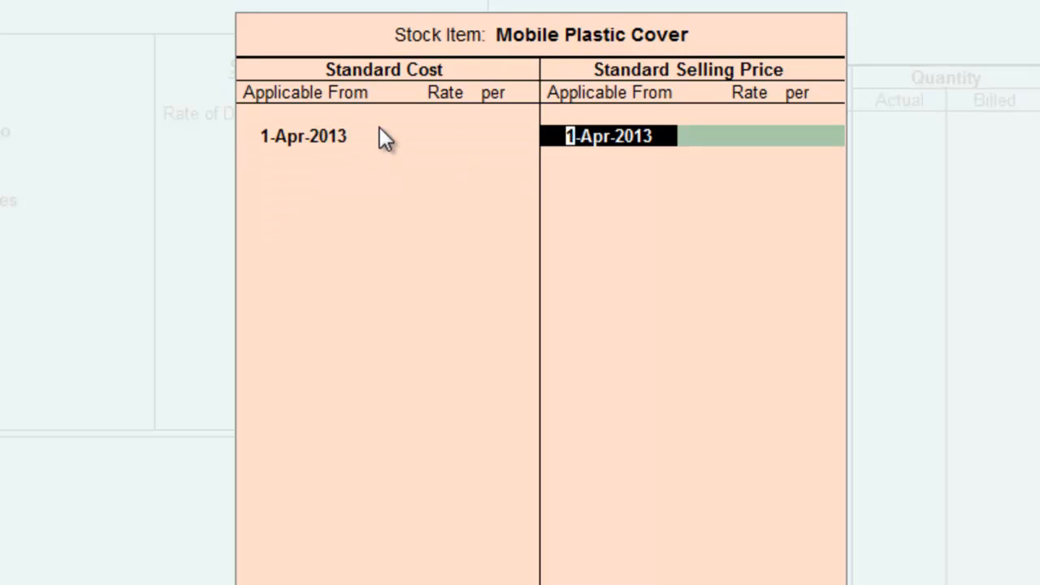
click(379, 132)
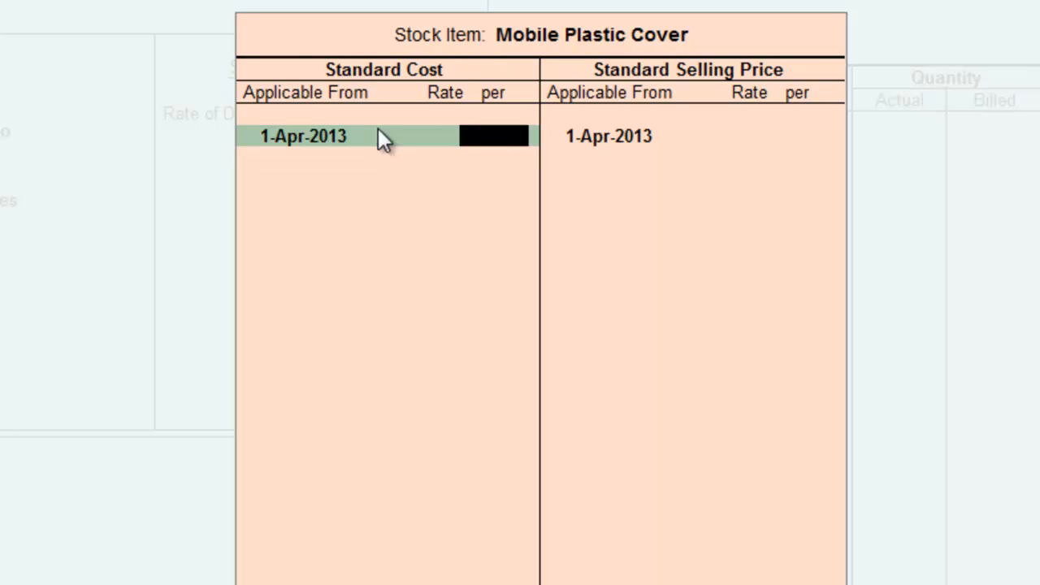
key(Return)
Check the purchase date in Windows Photo Viewer, and set a standard selling rate of 25 applicable from 1-8 in Tally
key(alt+Tab)
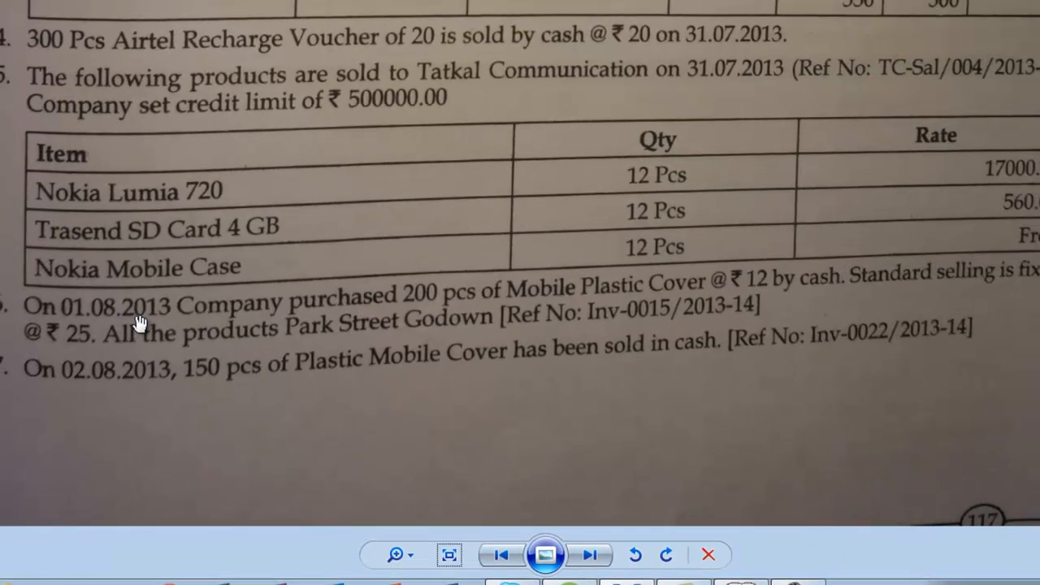
key(alt+Tab)
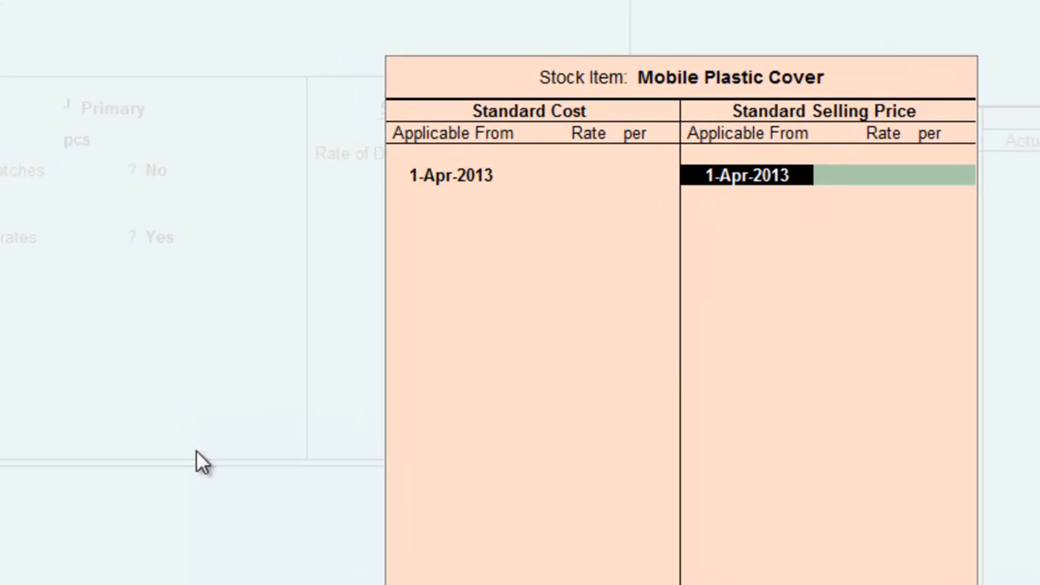
text(1-)
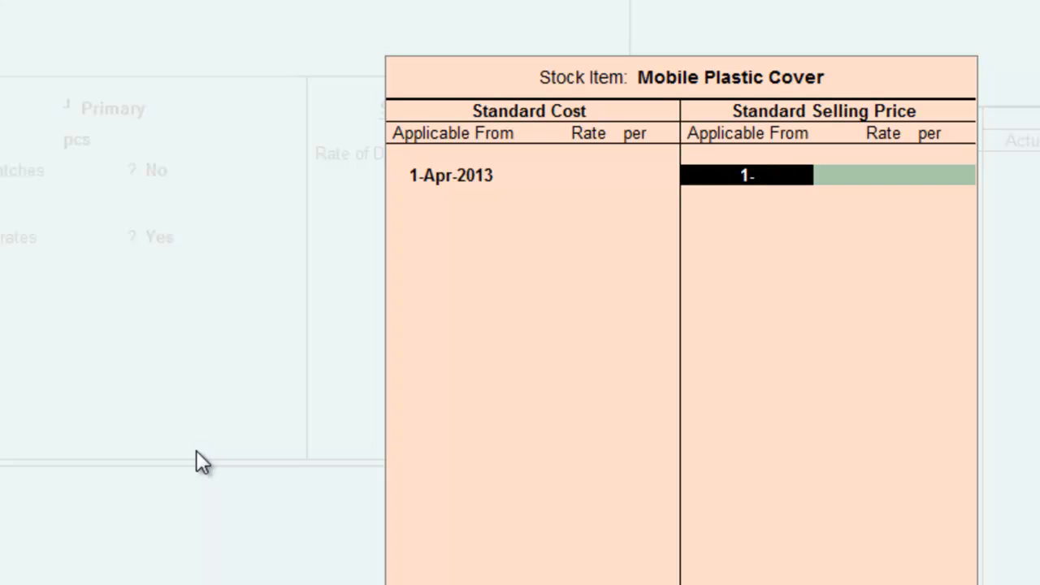
text(8)
key(Return)
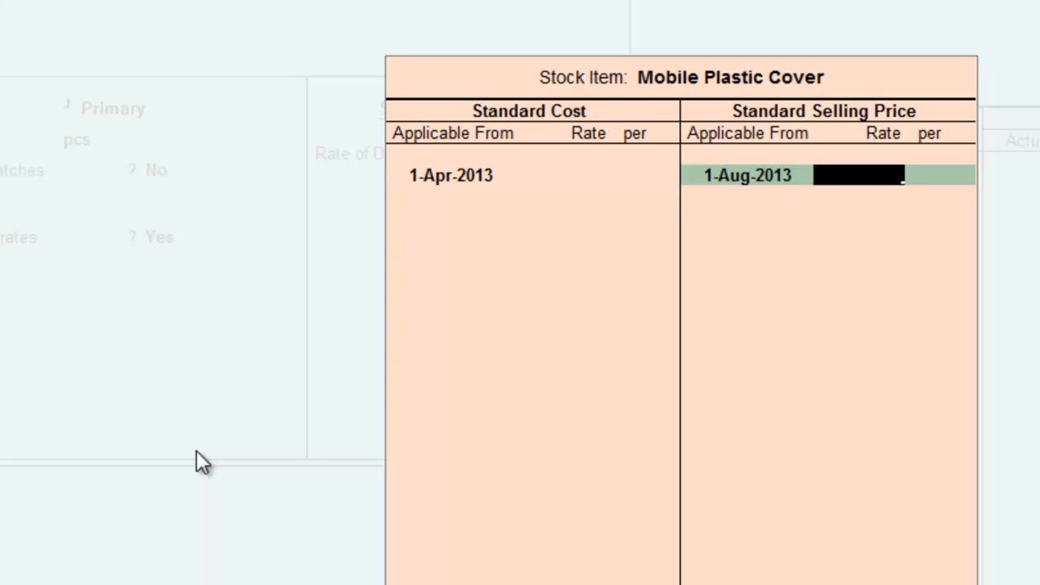
text(25)
key(Return)
Finish the standard rates and save the Mobile Plastic Cover stock item without entering a rate of duty
key(Return)
key(Return)
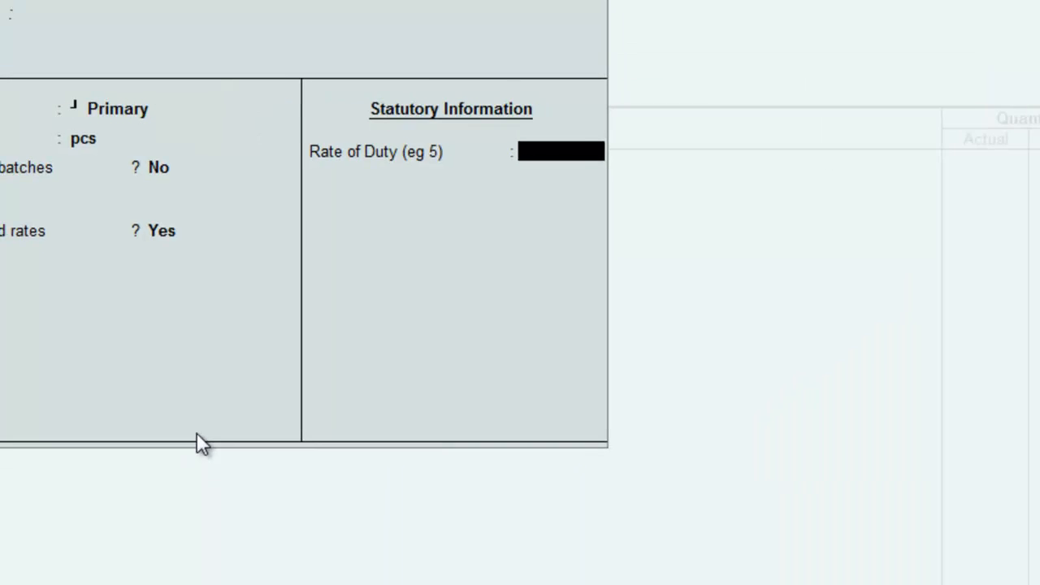
key(Return)
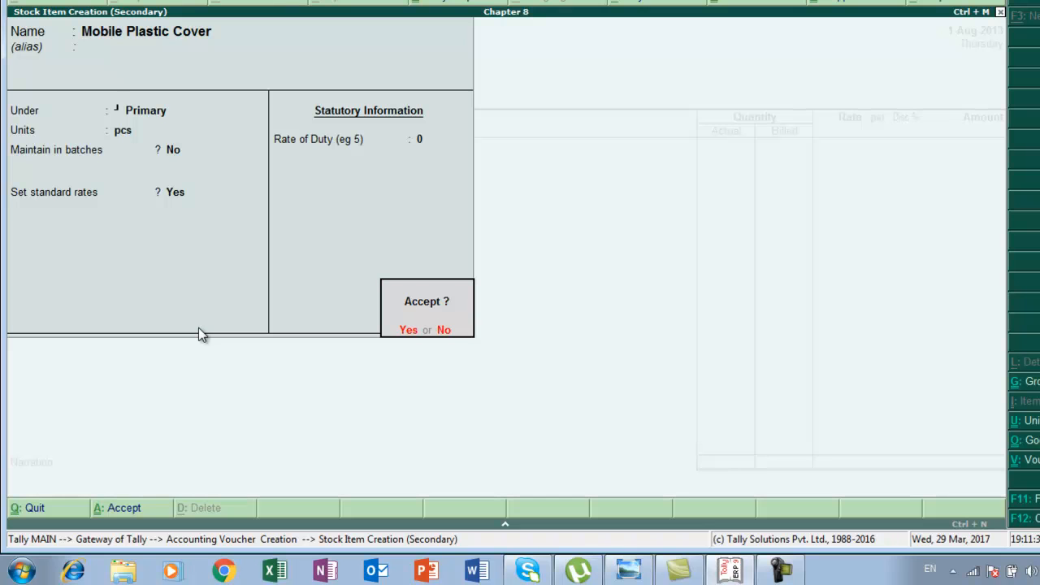
key(Return)
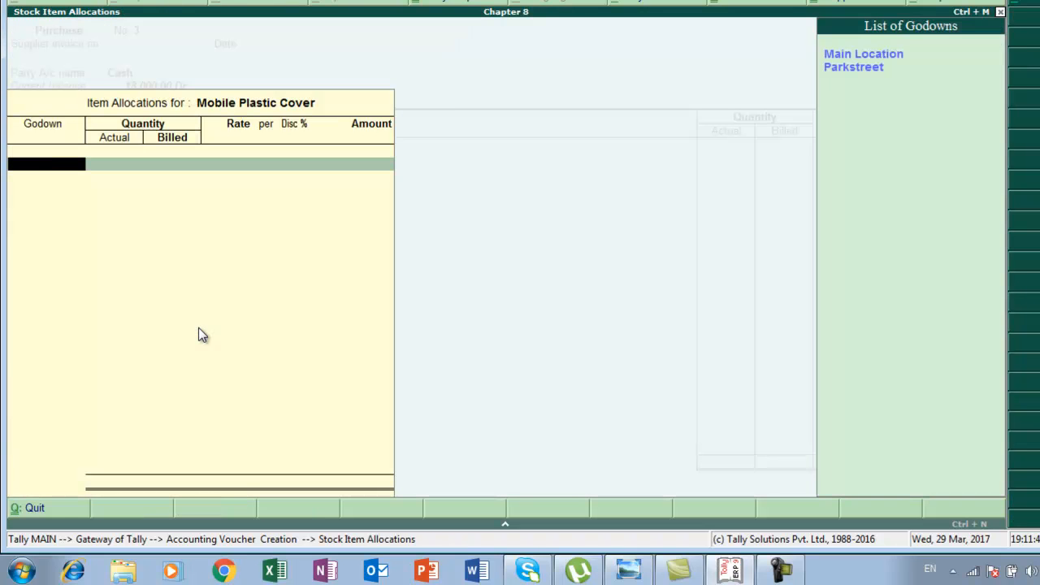
Allocate 200 pcs of Mobile Plastic Cover to the Parkstreet godown, checking transaction 6 in Windows Photo Viewer
key(Down)
key(Down)
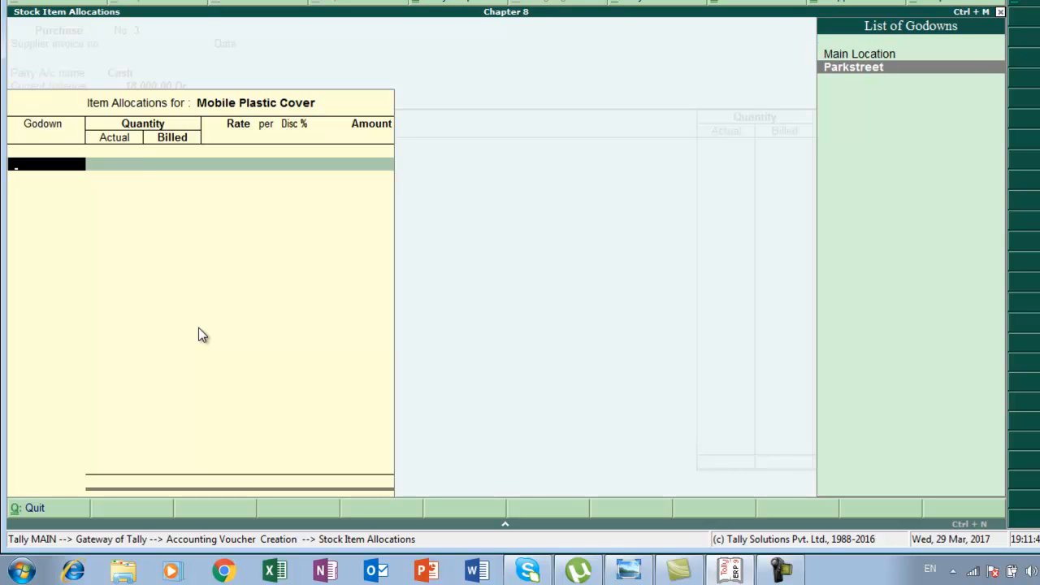
key(Return)
key(alt+Tab)
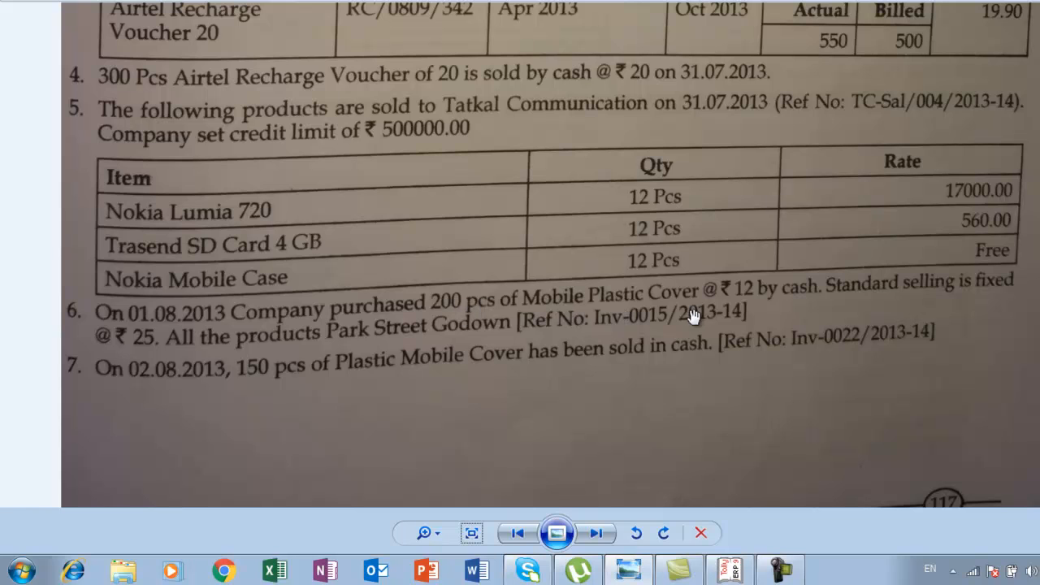
key(alt+Tab)
text(2)
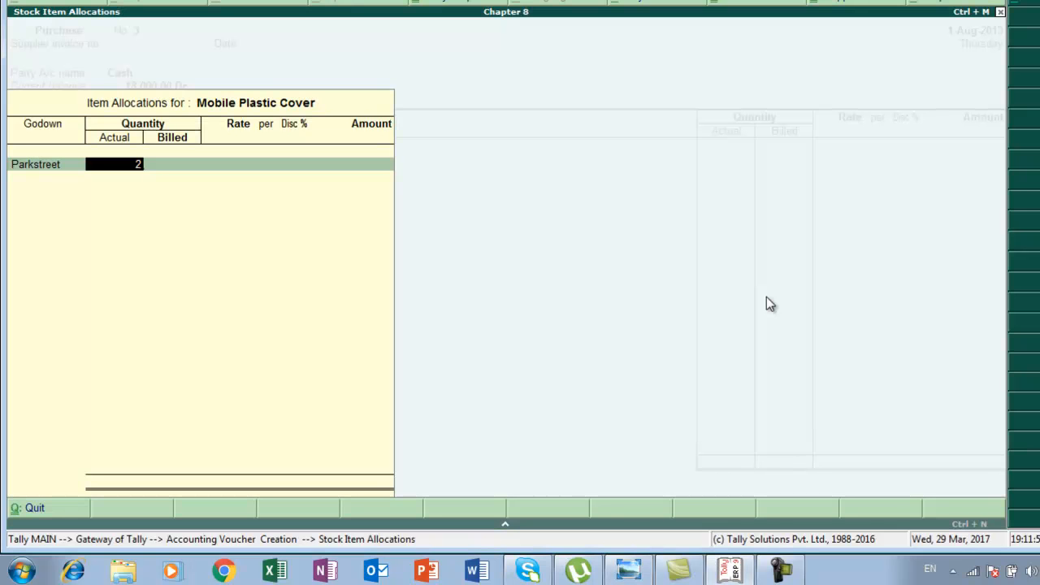
text(00)
key(Return)
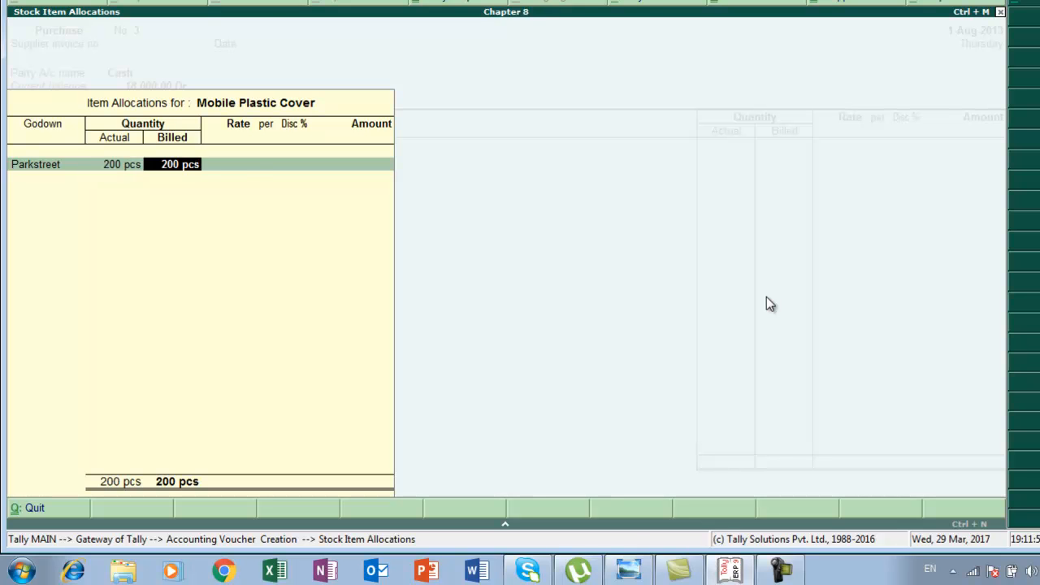
Keep 200 pcs as the billed quantity, set the rate to 12 per pcs and finish the item allocation
key(Return)
text(12)
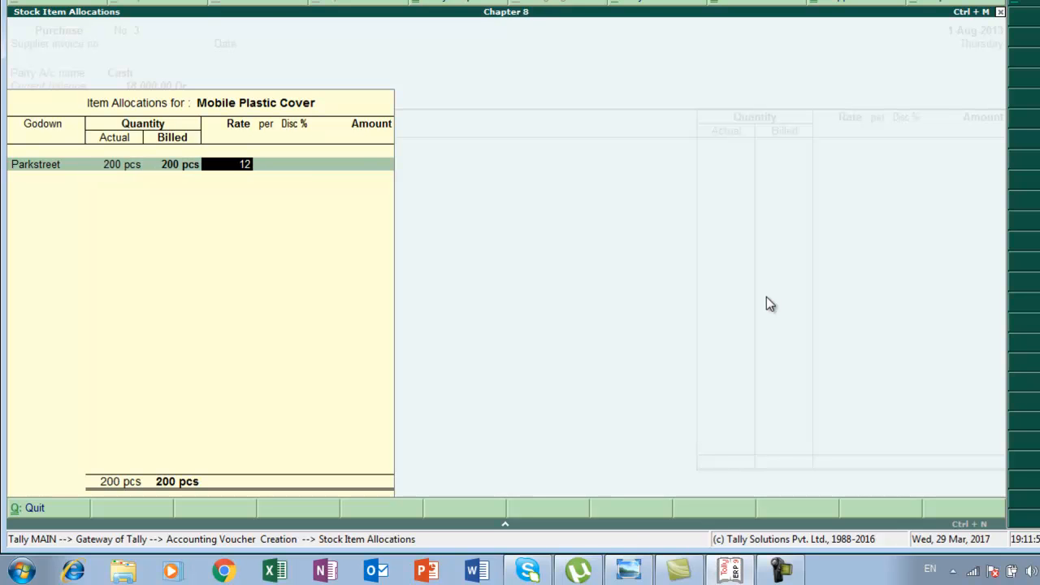
key(Return)
key(Return)
key(Return)
key(Return)
key(Return)
key(Return)
key(Return)
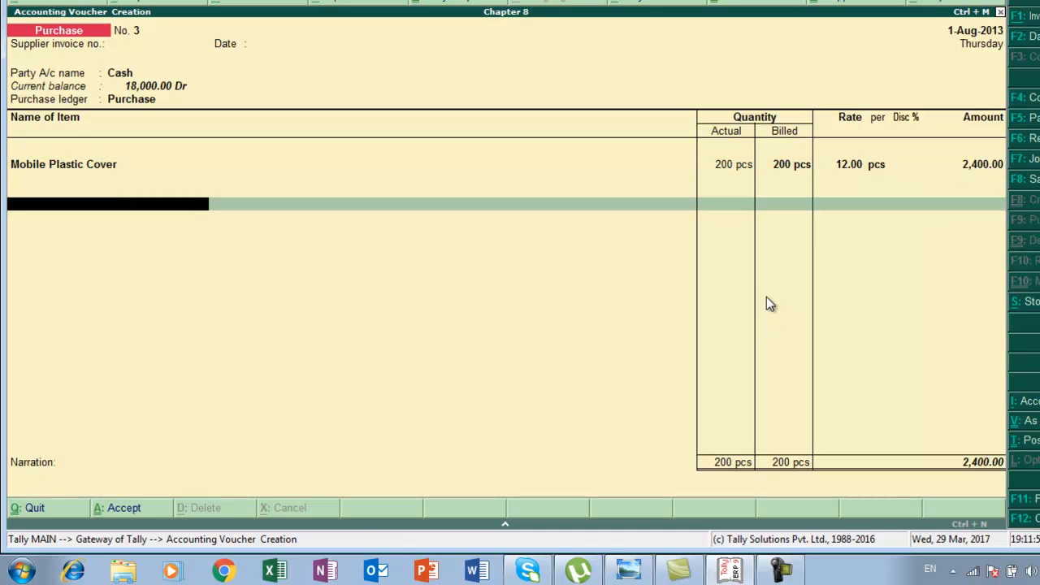
End the item list and save the purchase voucher without a narration
key(Return)
key(Return)
key(Return)
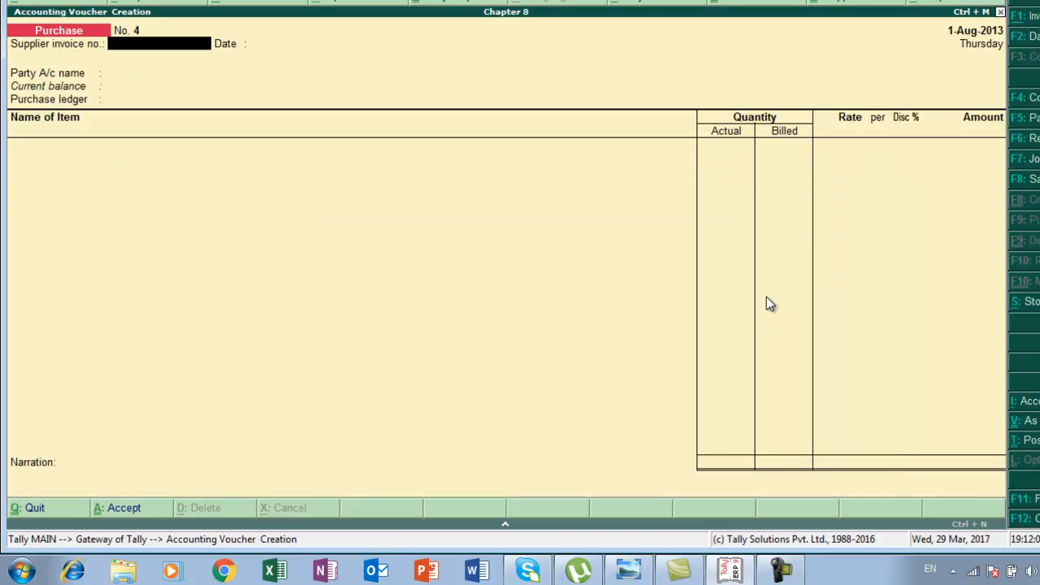
Read transaction 7 in Windows Photo Viewer, and start a new sales voucher in Tally
key(alt+Tab)
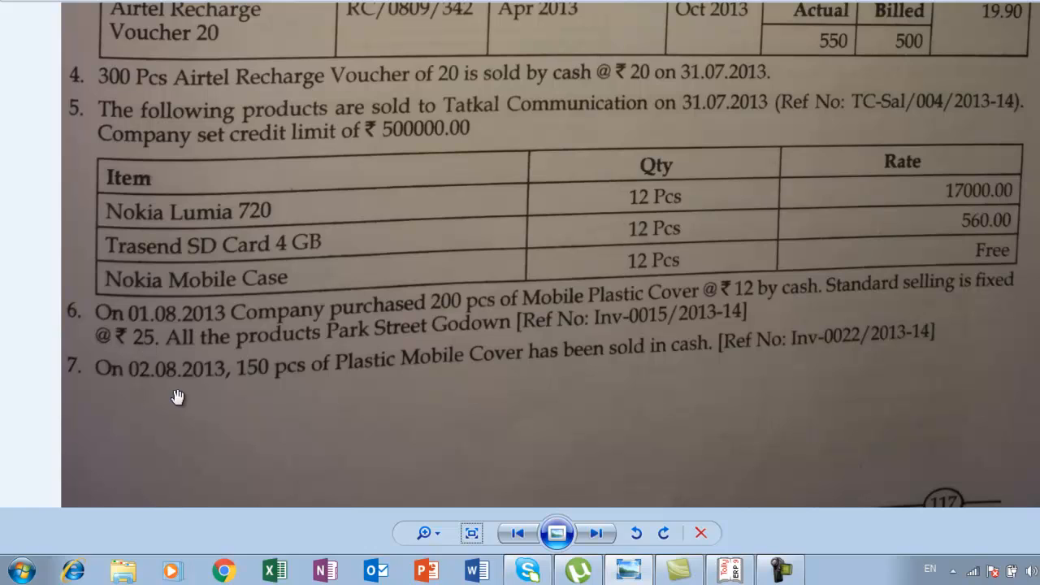
key(alt+Tab)
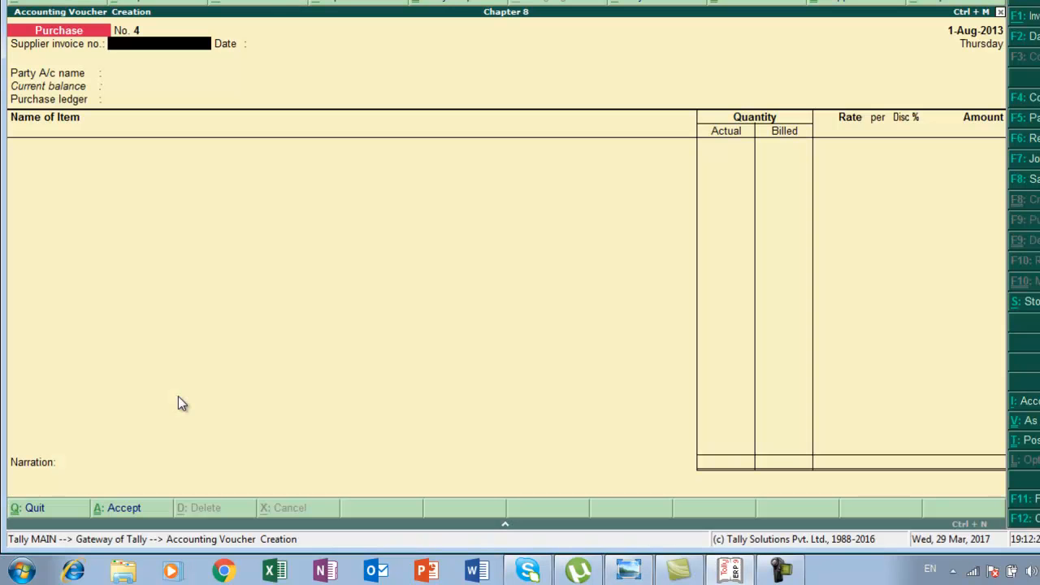
key(F8)
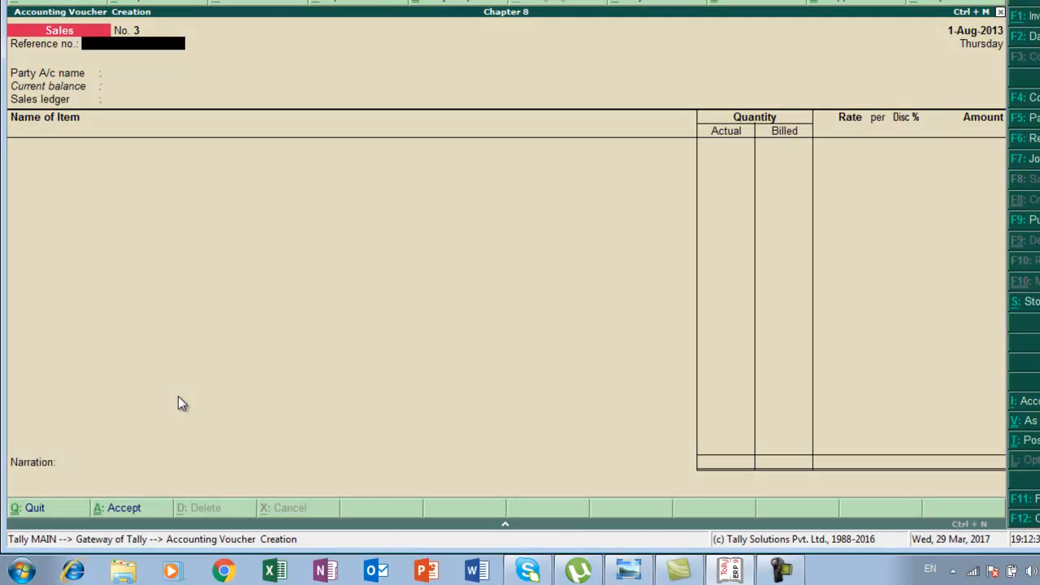
Check the sale date in Windows Photo Viewer, set the sales voucher date to 2-8-2013 in Tally and leave the reference number blank
key(alt+Tab)
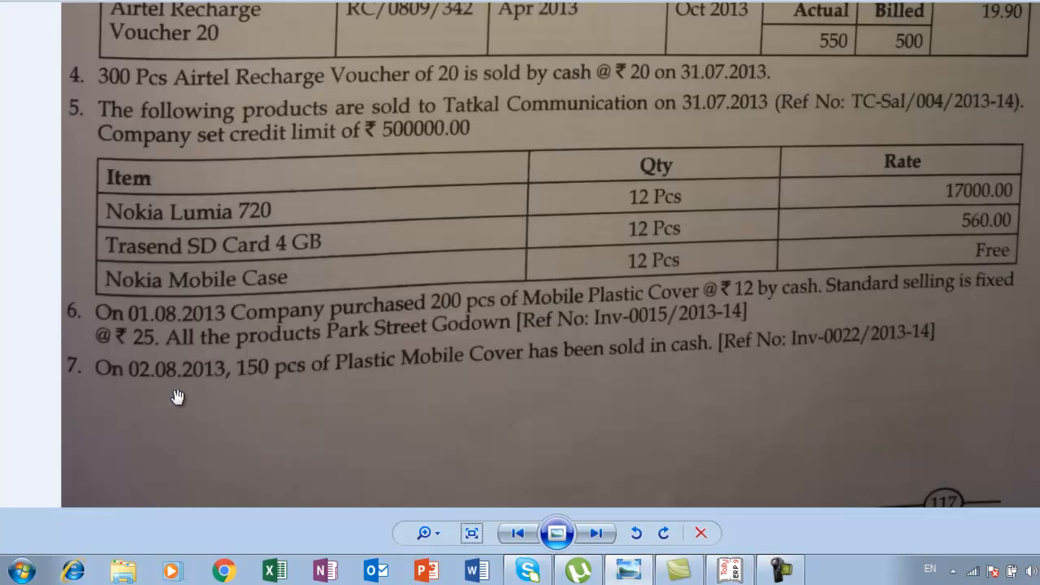
key(alt+Tab)
key(F2)
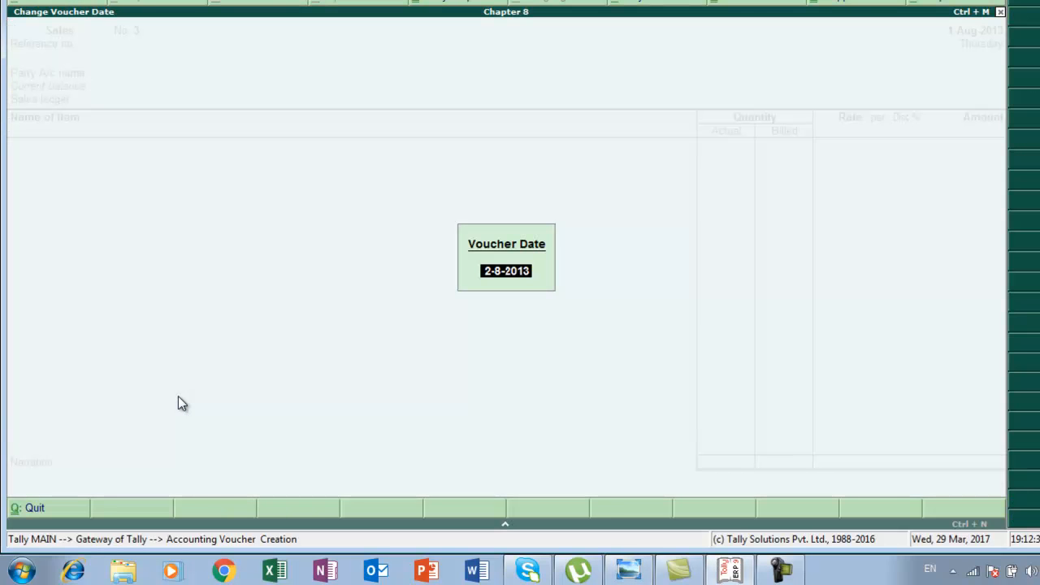
key(Return)
key(Return)
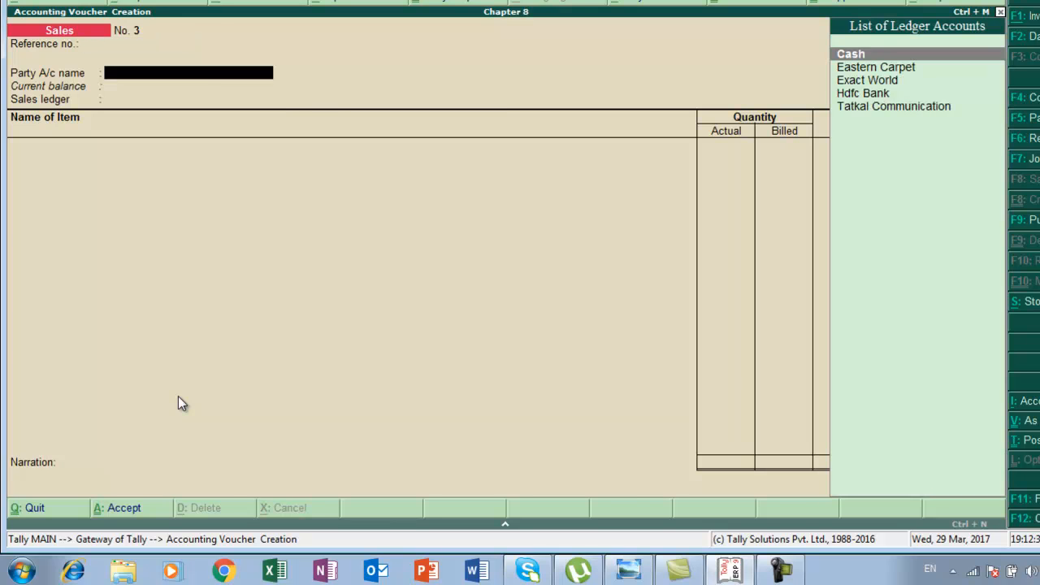
Choose Cash as the party account, accept the blank despatch, order and buyer details, and use Sale as the sales ledger
key(Return)
key(Return)
key(Return)
key(Return)
key(Return)
key(Return)
key(Return)
key(Return)
key(Return)
key(Return)
key(Return)
key(Return)
key(Return)
key(Return)
key(Return)
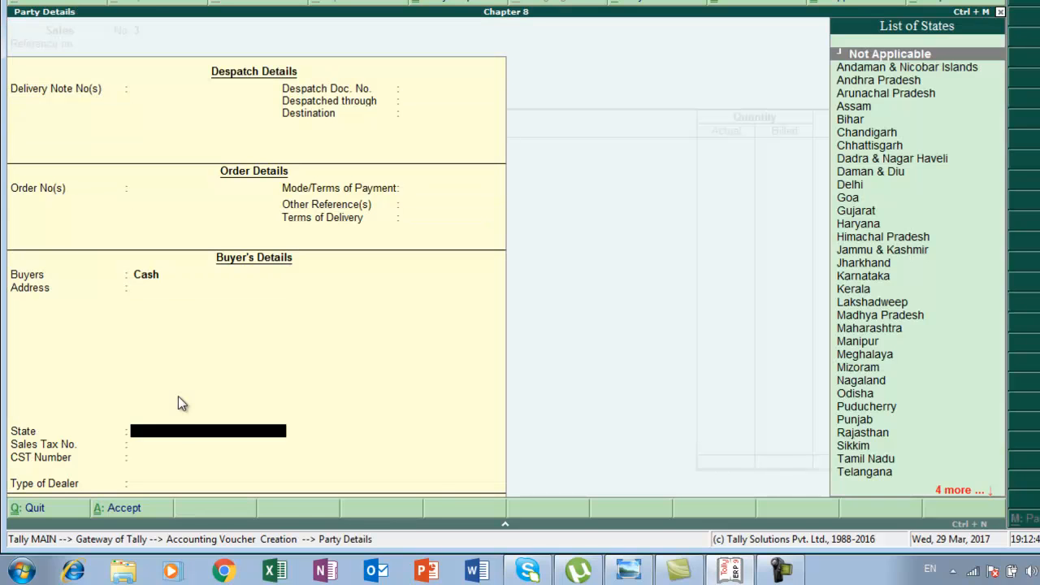
key(Return)
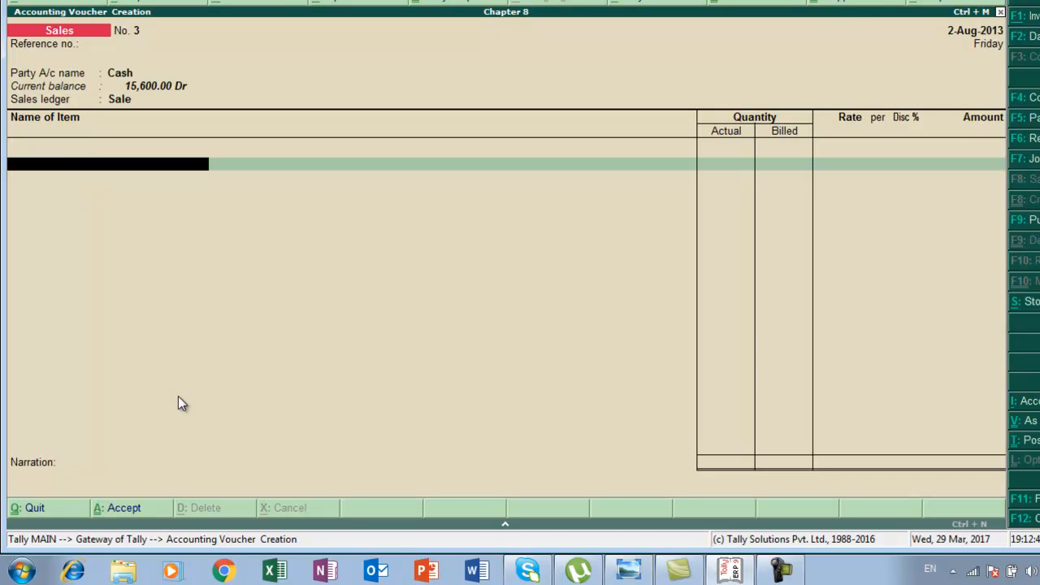
Add Mobile Plastic Cover as the item sold and allocate it from the Parkstreet godown
key(Down)
key(Down)
key(Down)
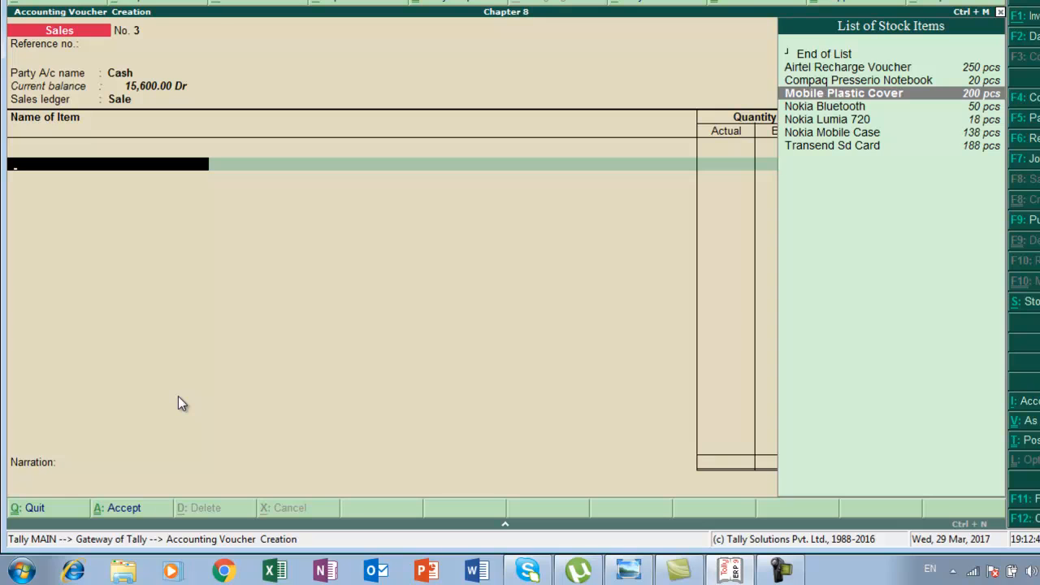
key(Return)
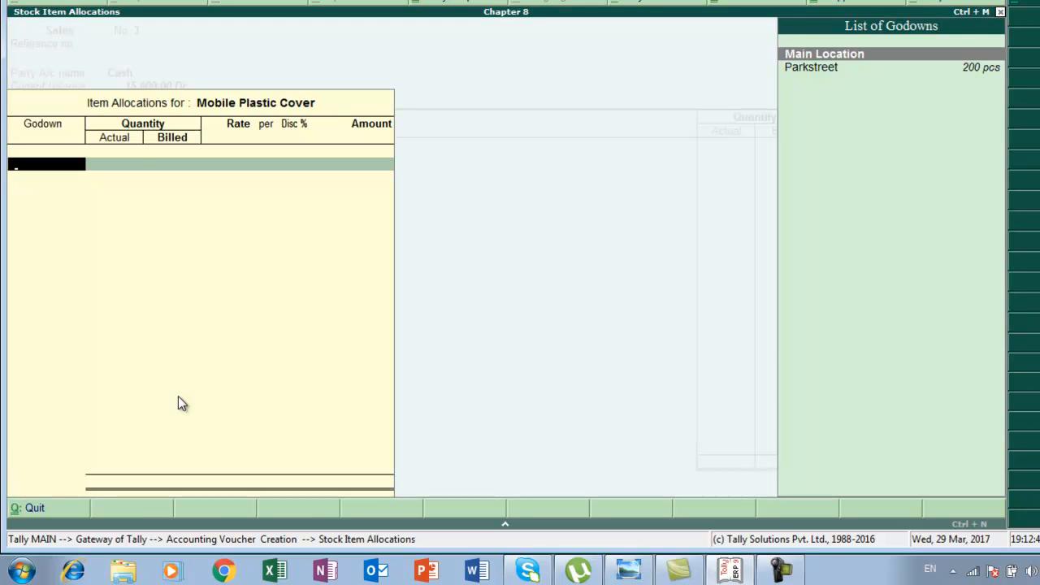
key(Down)
key(Return)
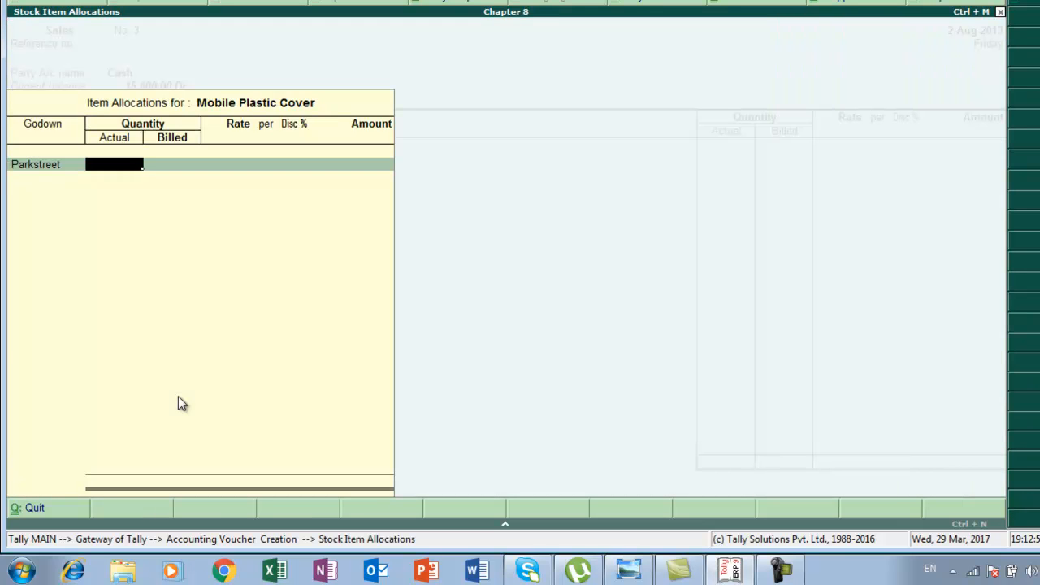
Check the quantity sold in Windows Photo Viewer and set the actual quantity to 150 pcs in Tally
key(alt+Tab)
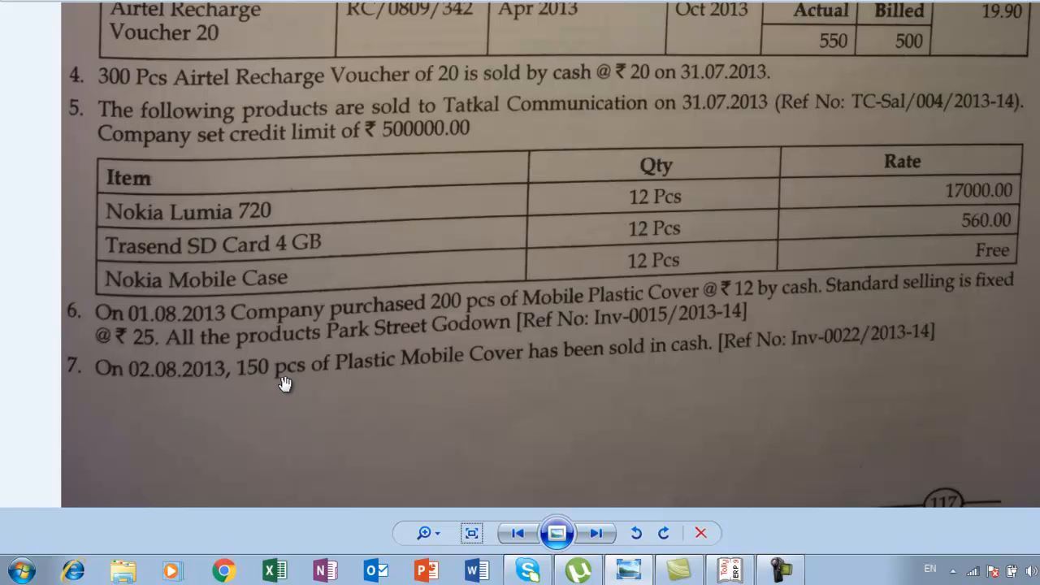
key(alt+Tab)
text(150)
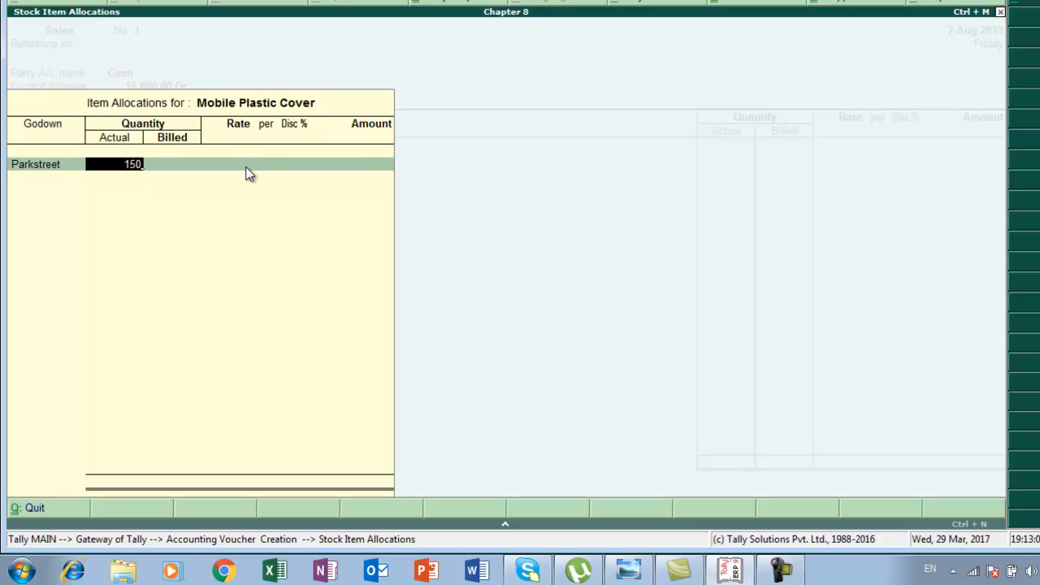
key(Return)
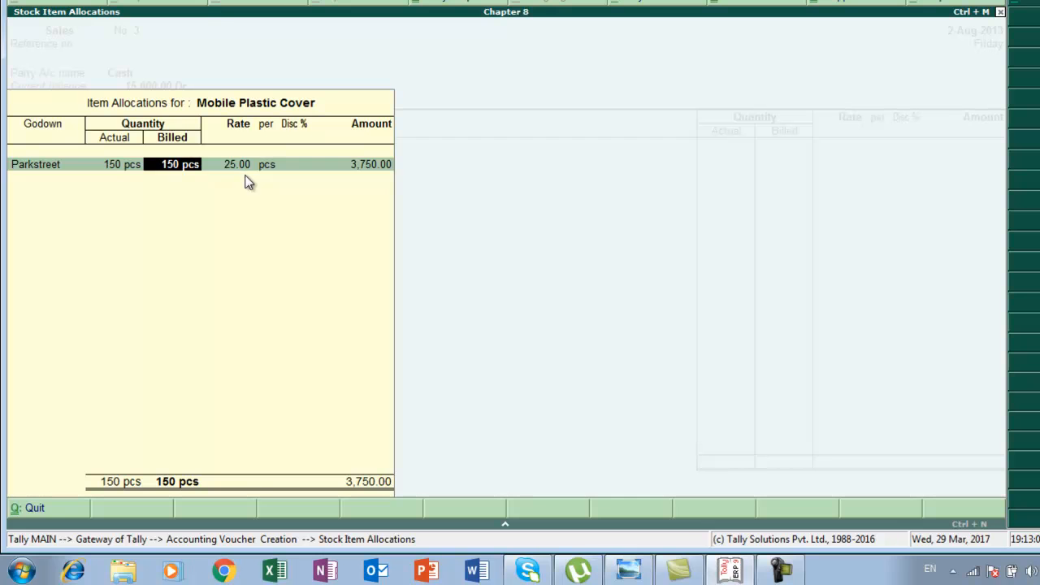
Keep 150 pcs as the billed quantity and 25.00 per pcs as the rate, and finish the item allocation
key(Return)
key(Return)
key(Return)
key(Return)
key(Return)
key(Return)
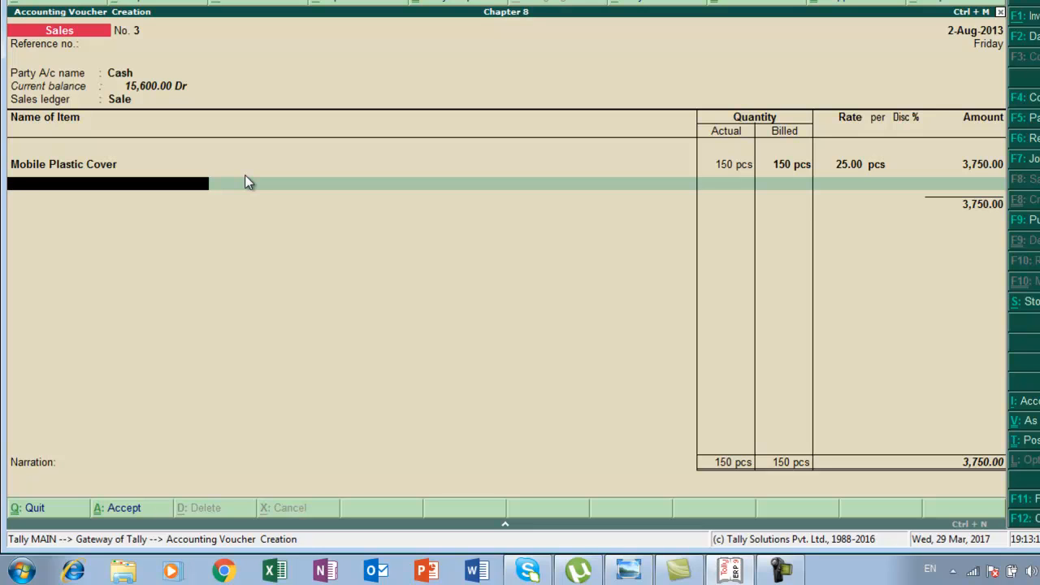
End the item list, save the sales voucher without a narration, and switch to the transaction list in Windows Photo Viewer
key(Return)
key(Return)
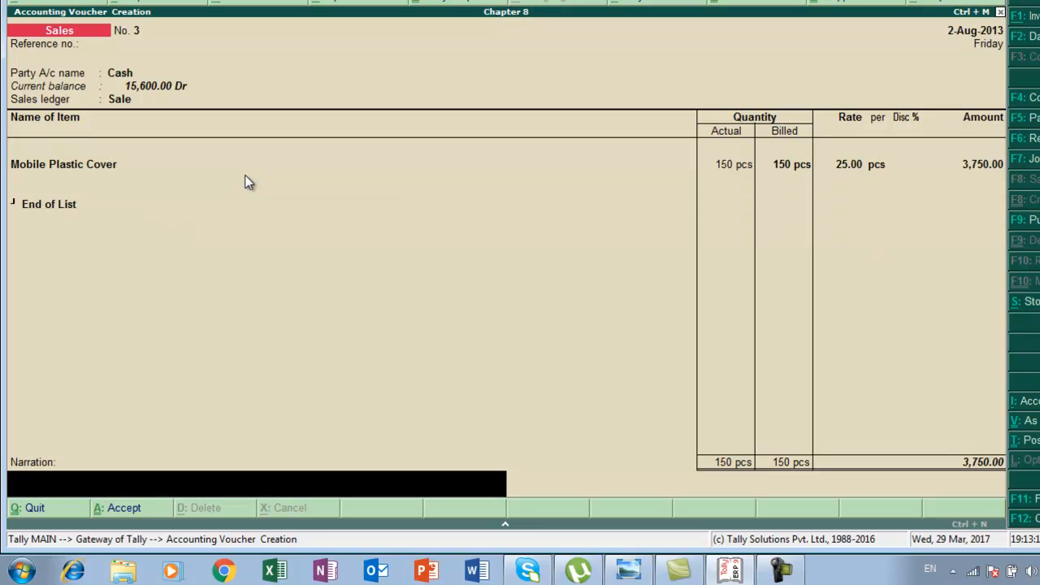
key(Return)
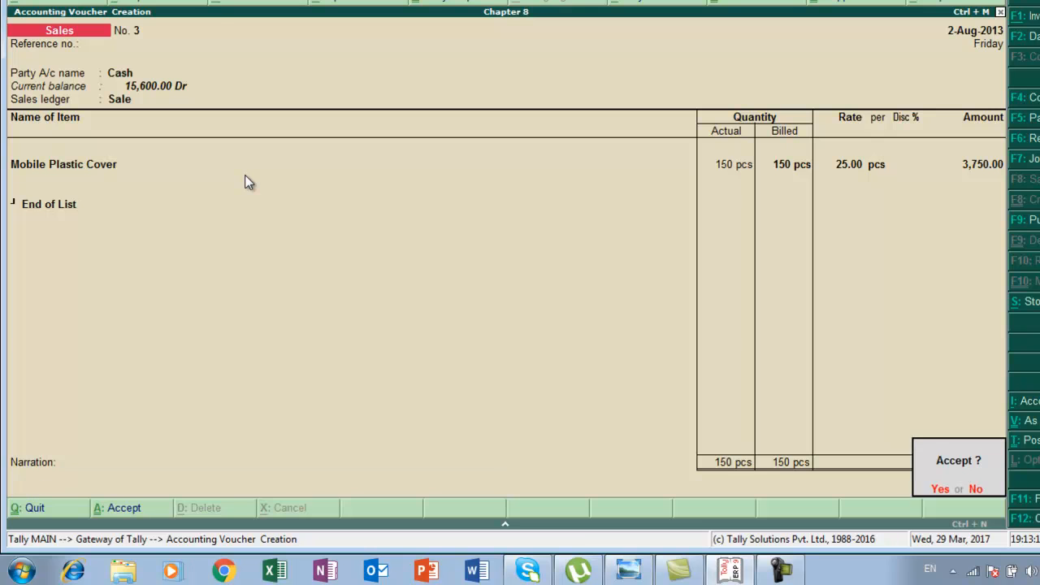
key(Return)
key(alt+Tab)
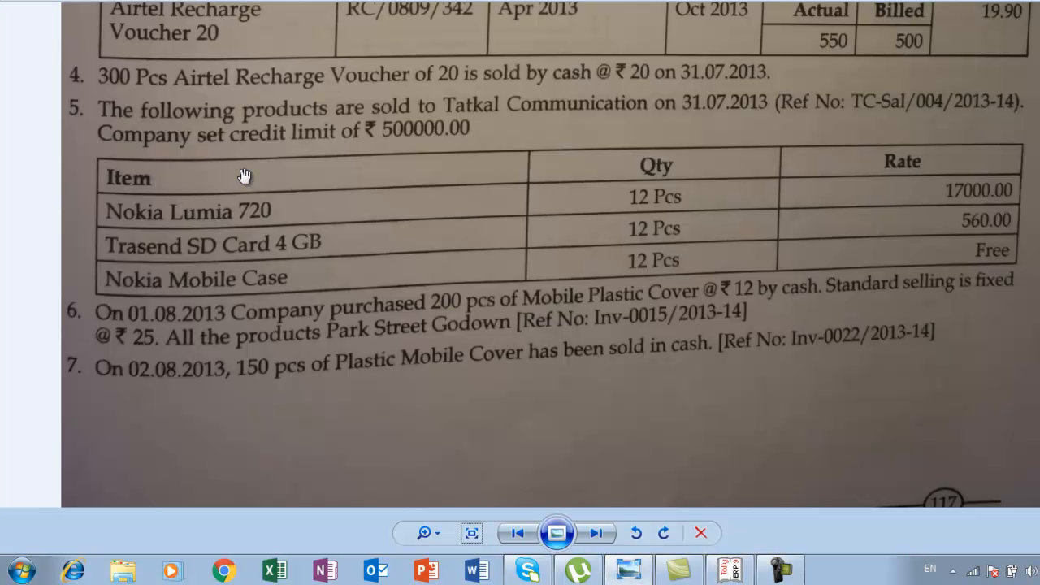